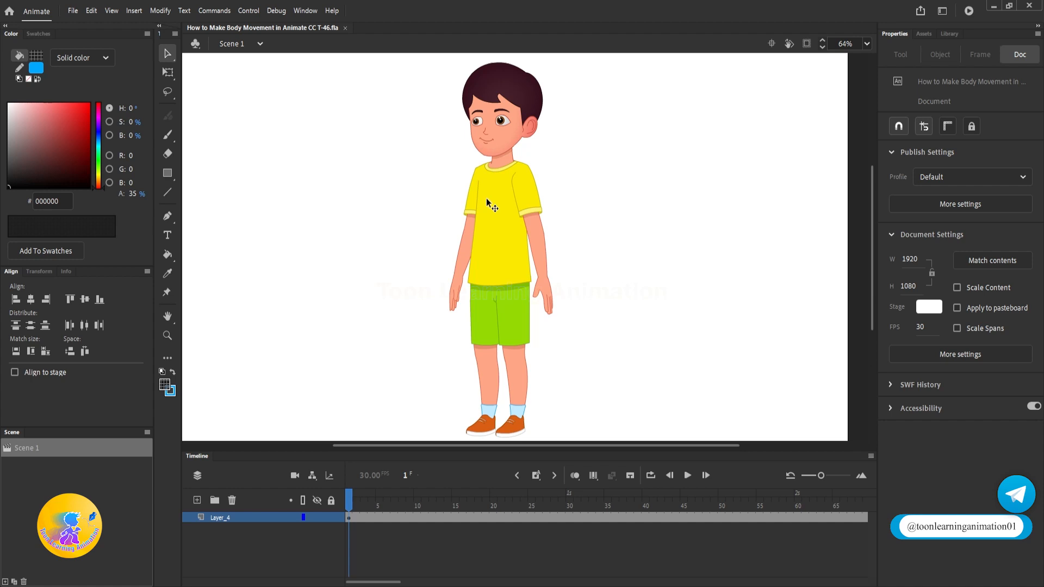
Step: Open the Boy graphic symbol for editing and enlarge the timeline to fit all its body-part layers
click(503, 131)
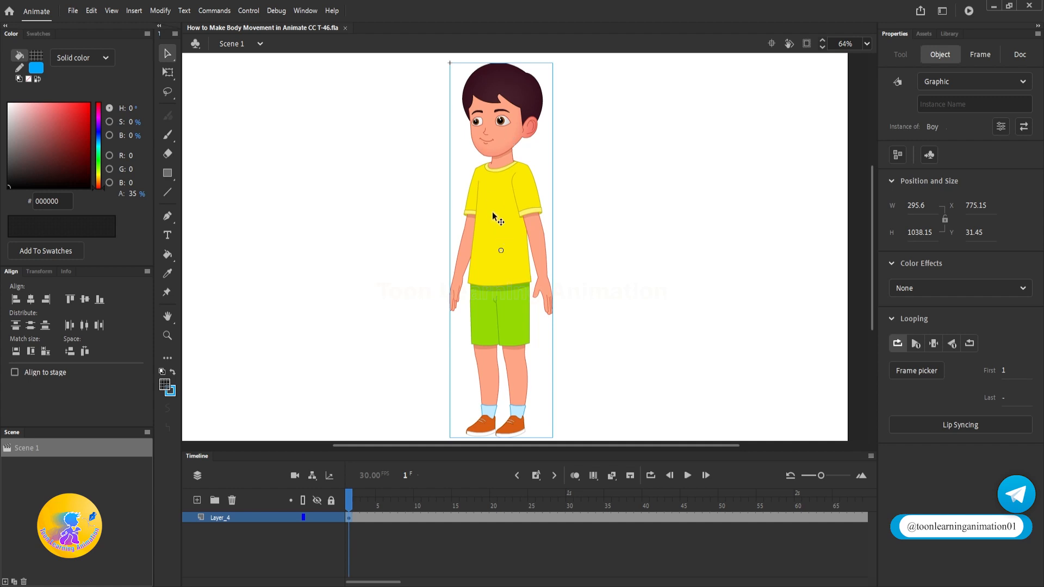
drag(492, 213, 510, 187)
key(ctrl+z)
double_click(514, 217)
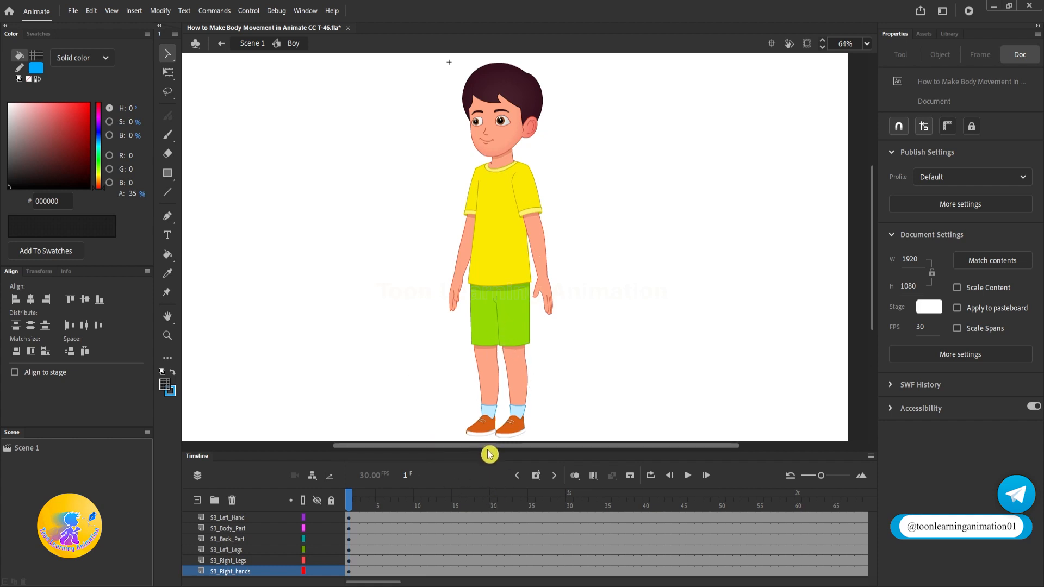
drag(490, 451, 445, 431)
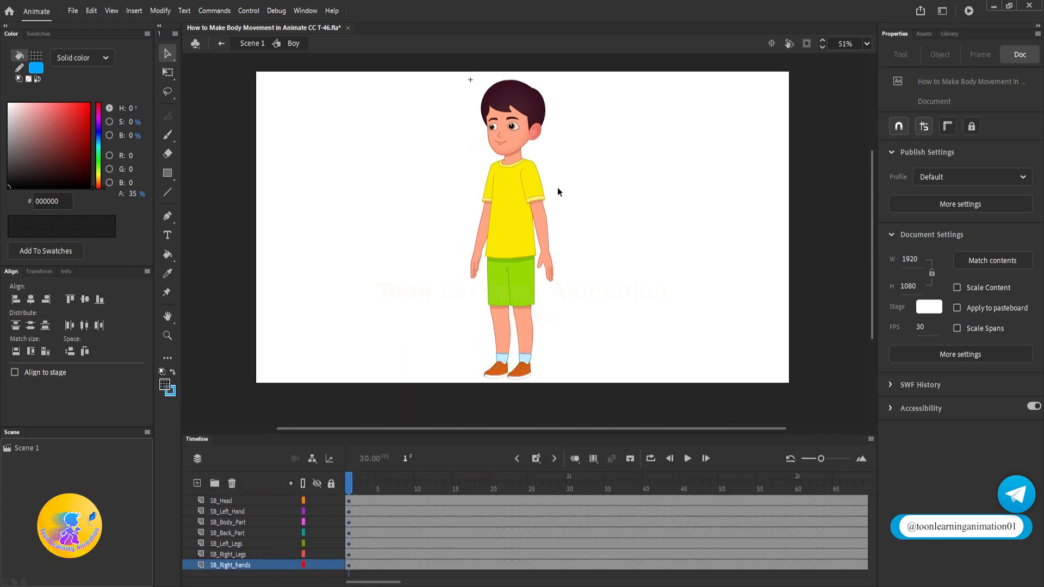
Step: Test-move the left hand, left leg, head and body one at a time, undoing each move
drag(543, 221, 647, 222)
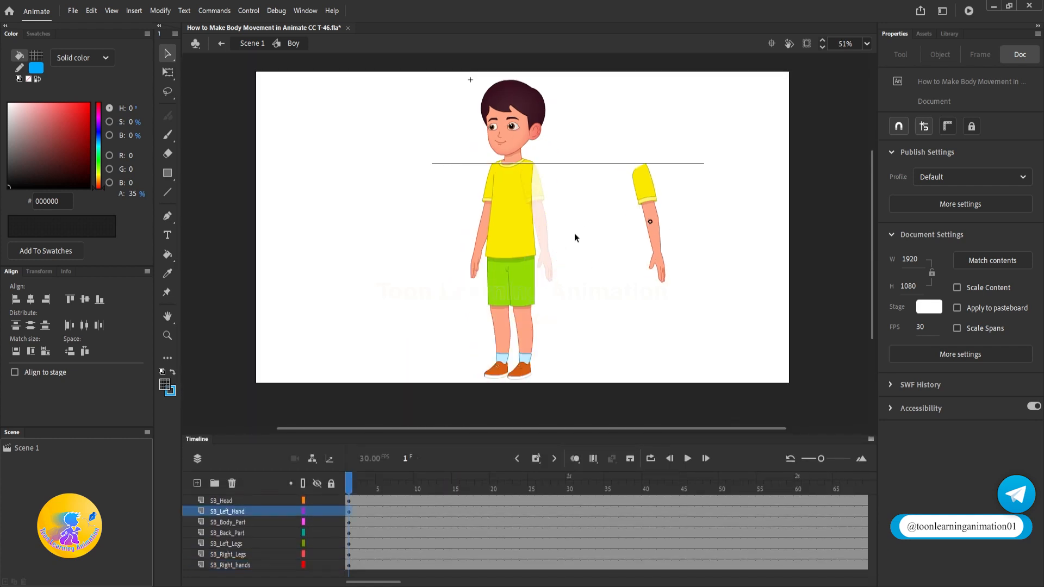
key(ctrl+z)
drag(527, 317, 596, 317)
key(ctrl+z)
drag(514, 104, 630, 84)
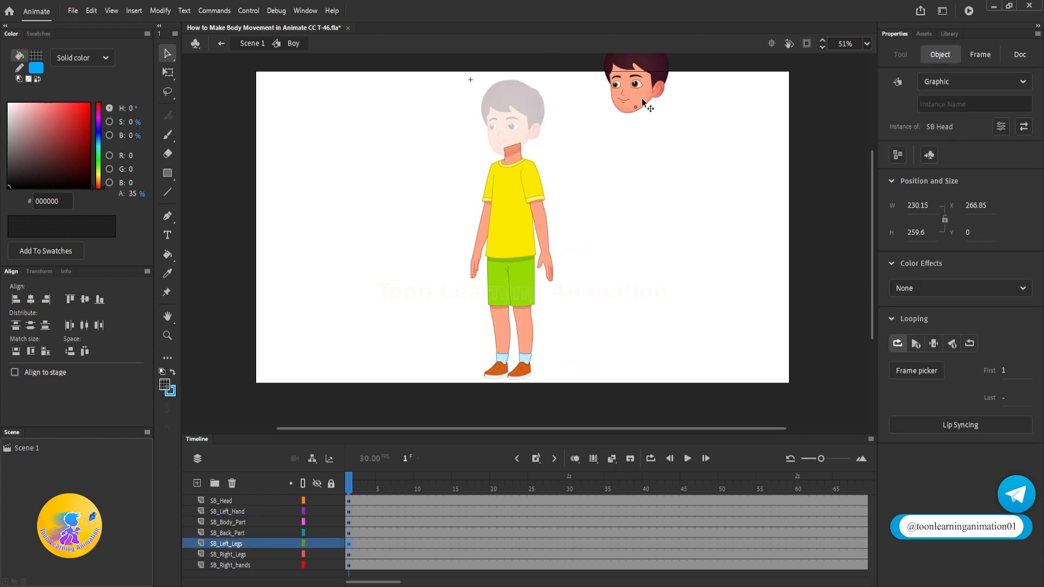
key(ctrl+z)
drag(522, 234, 401, 214)
key(ctrl+z)
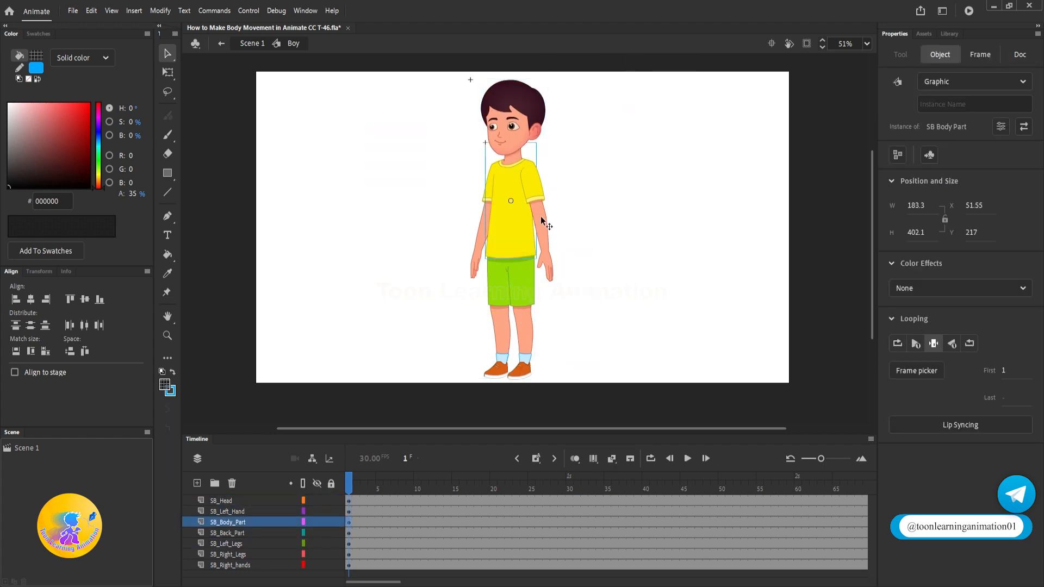
drag(545, 225, 589, 214)
key(ctrl+z)
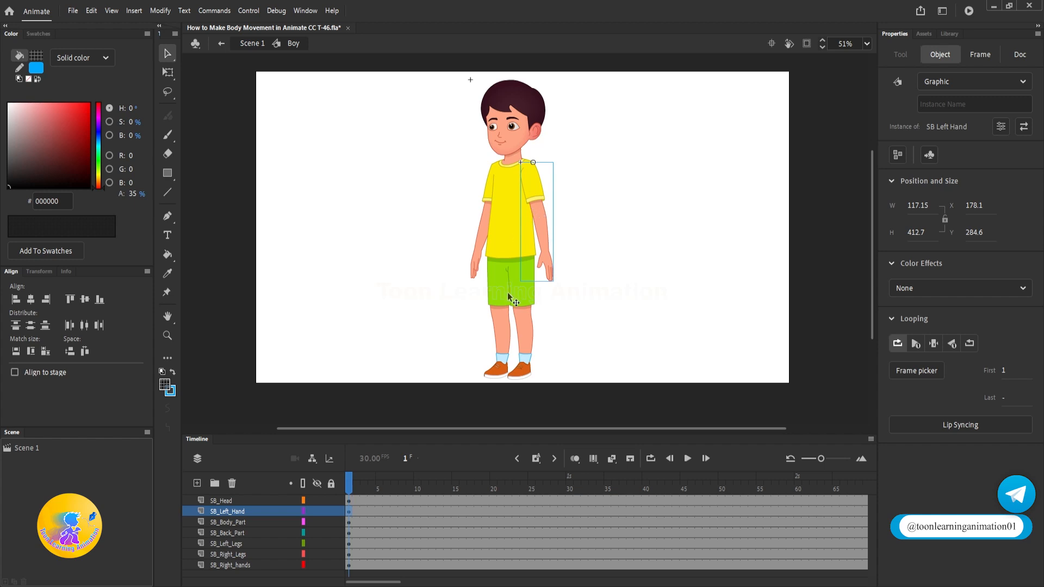
drag(524, 308, 567, 307)
key(ctrl+z)
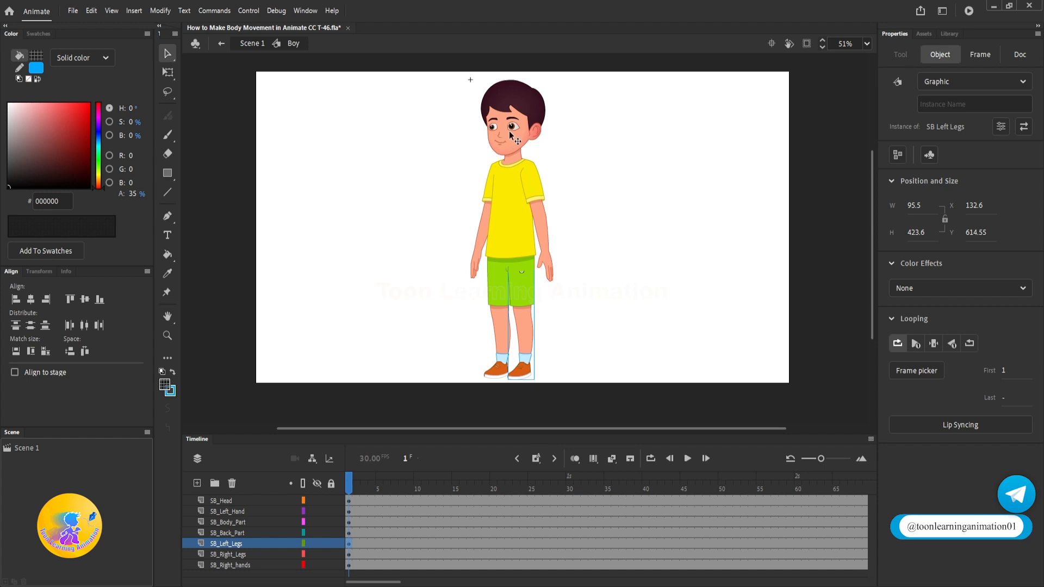
Step: Play the Boy timeline, return to frame 1, and test-move the head, undoing the move
scroll(510, 125, up, 5)
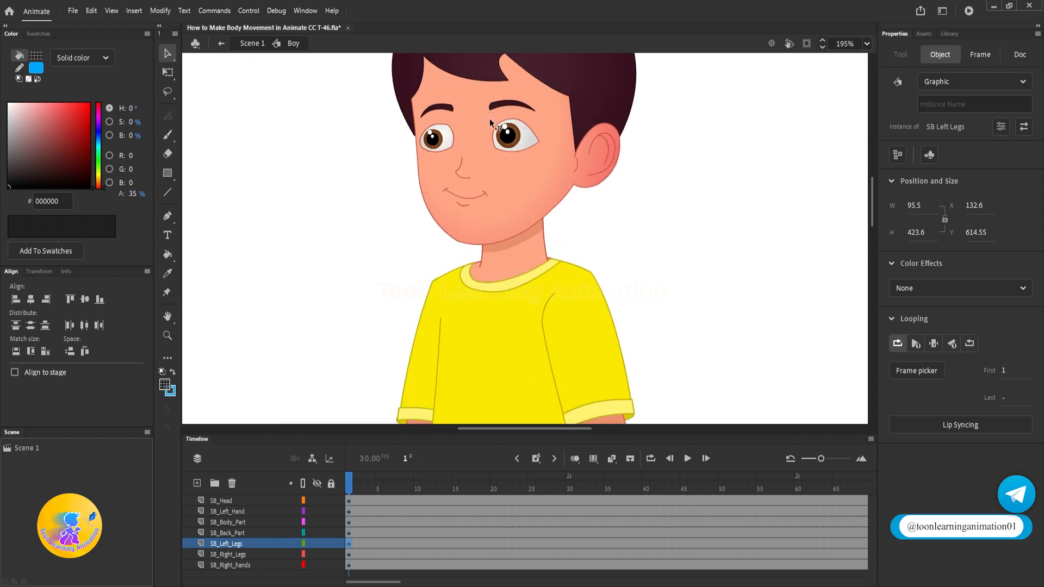
key(Return)
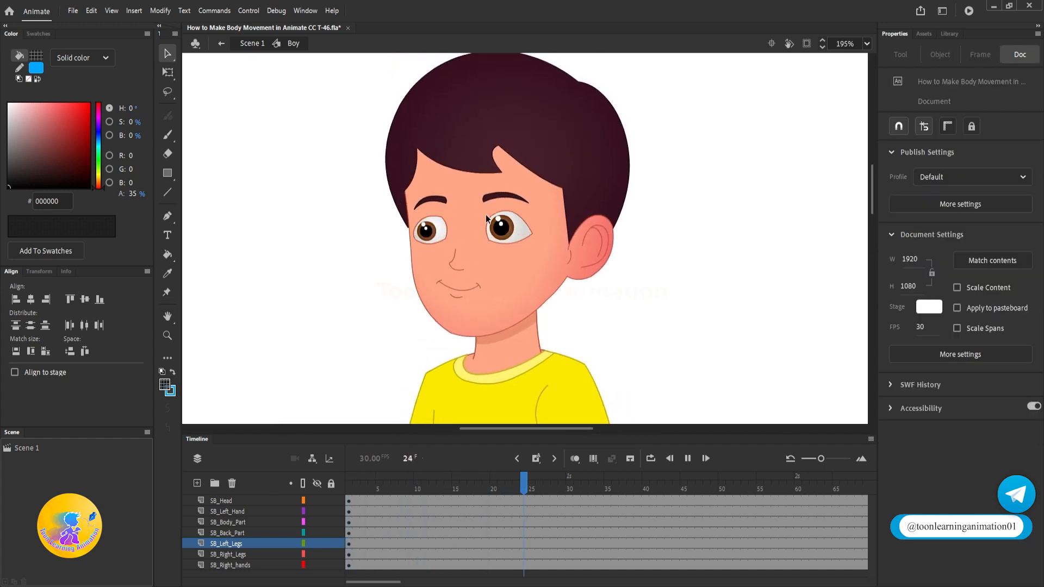
key(Return)
click(363, 483)
click(621, 258)
key(Return)
drag(466, 246, 482, 213)
key(ctrl+z)
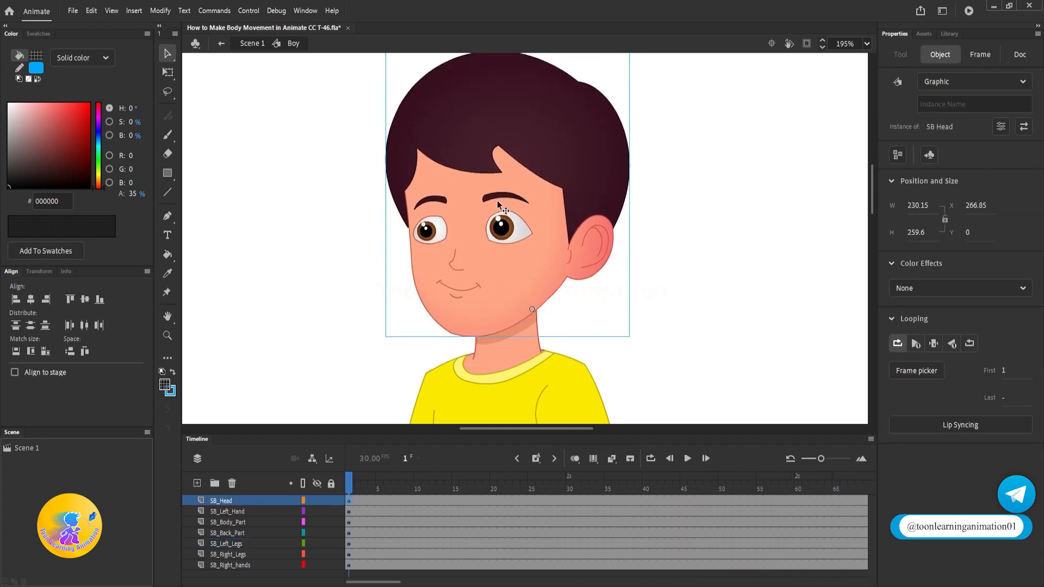
Step: Open the SB Head symbol and test-move facial parts such as the eyes, ear, hair and face, undoing each move
double_click(496, 196)
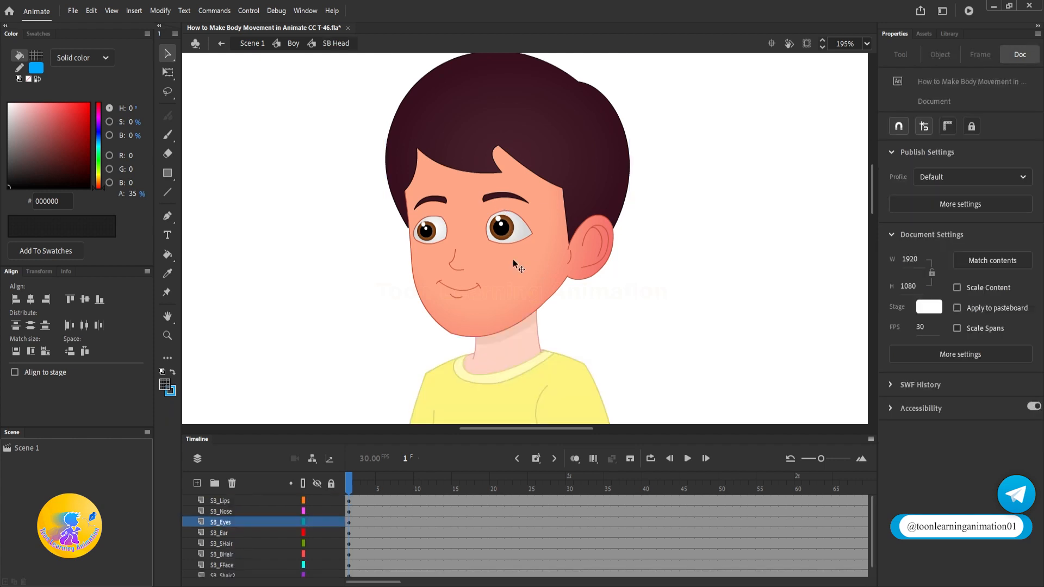
drag(505, 231, 564, 161)
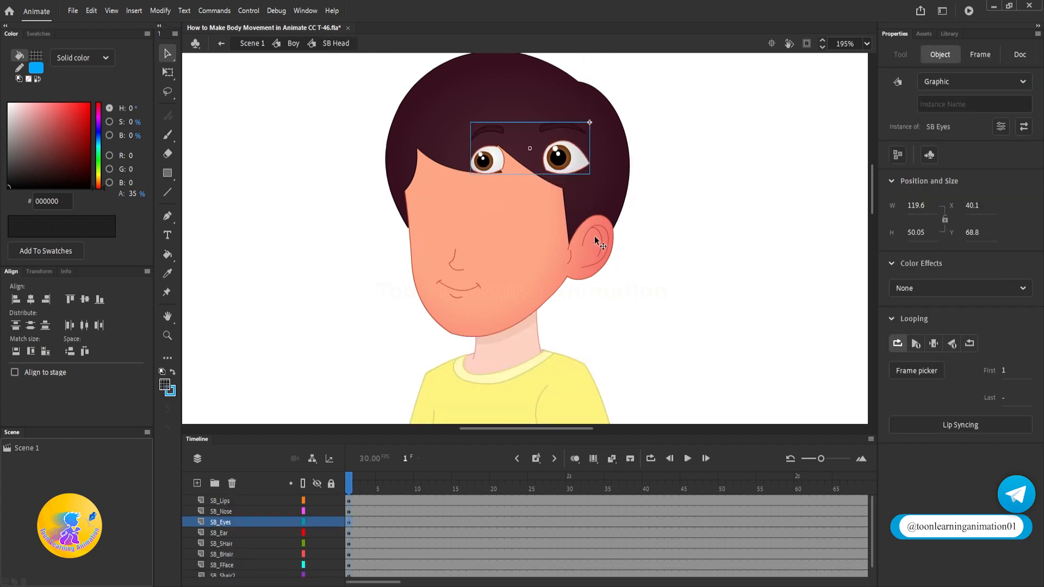
key(ctrl+z)
drag(594, 242, 767, 281)
key(ctrl+z)
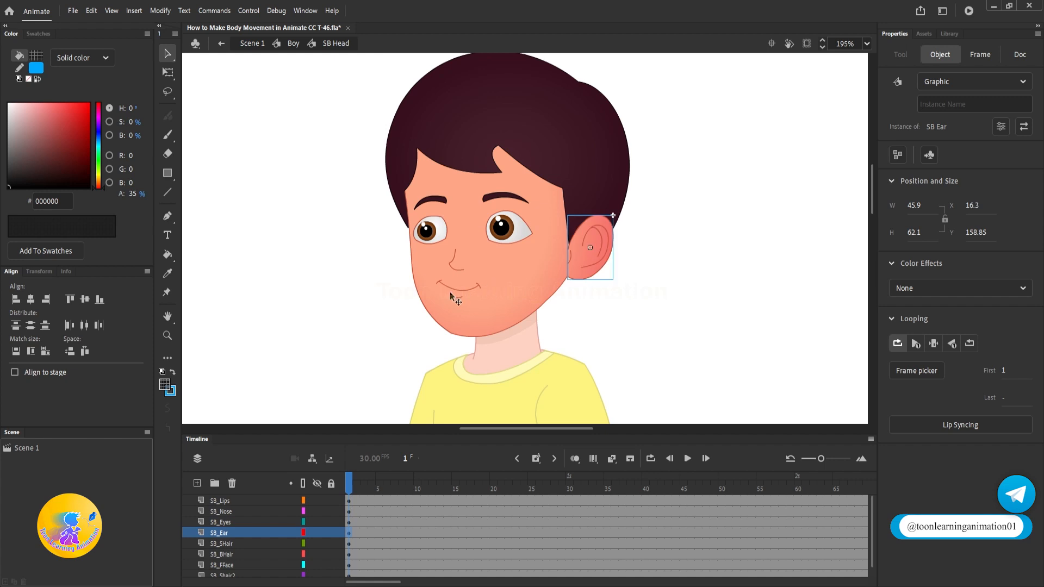
click(459, 286)
drag(505, 234, 676, 220)
key(ctrl+z)
click(455, 260)
drag(536, 144, 837, 110)
key(ctrl+z)
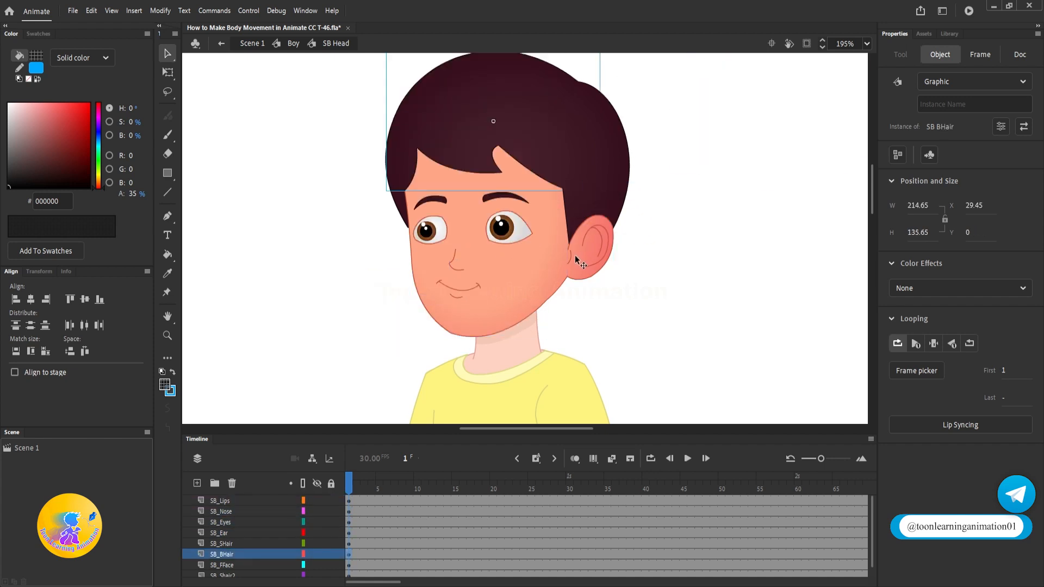
drag(514, 184, 712, 172)
key(ctrl+z)
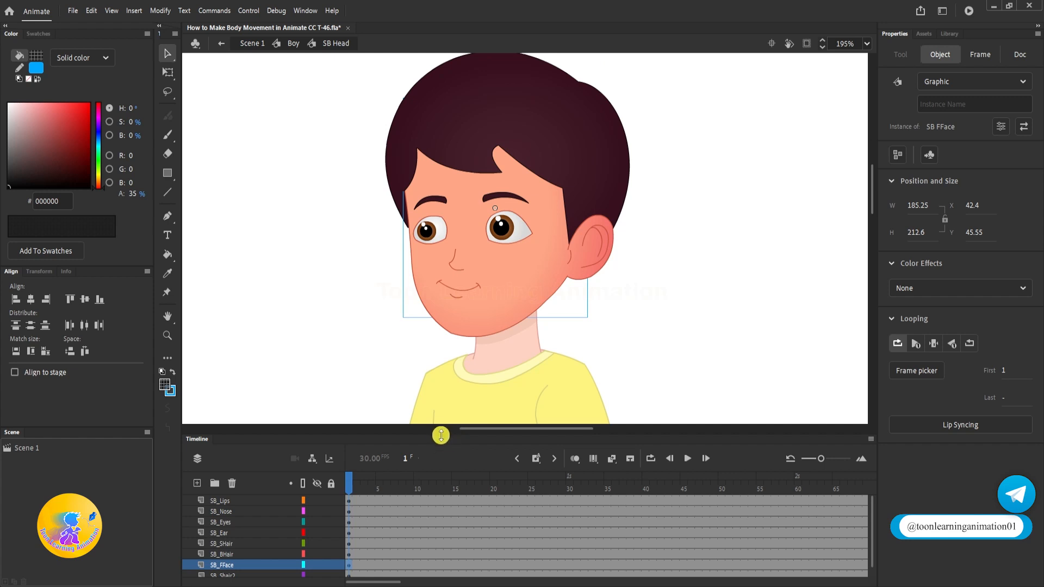
Step: Open the SB Eyes symbol with an enlarged timeline and examine its blink and eyebrow keyframes through the last frame
drag(441, 435, 451, 410)
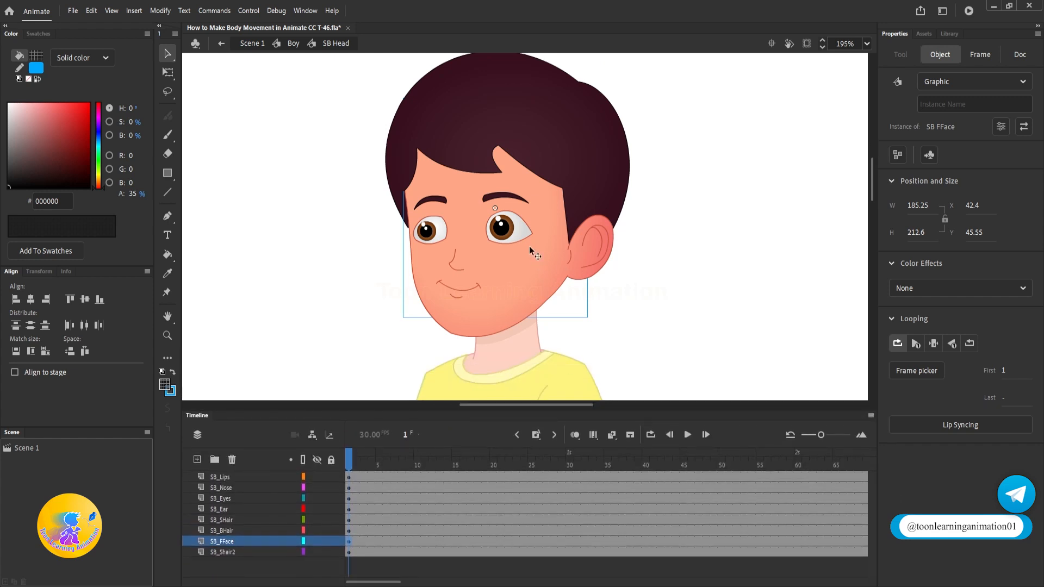
double_click(515, 234)
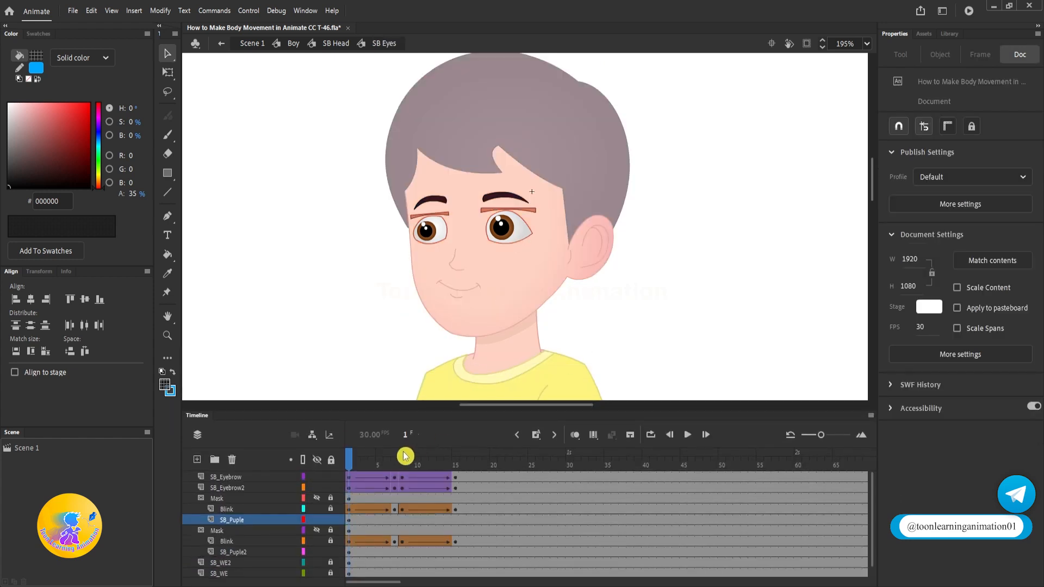
mouse_move(356, 459)
mouse_down()
mouse_move(440, 469)
mouse_move(348, 466)
mouse_up()
drag(376, 582, 408, 582)
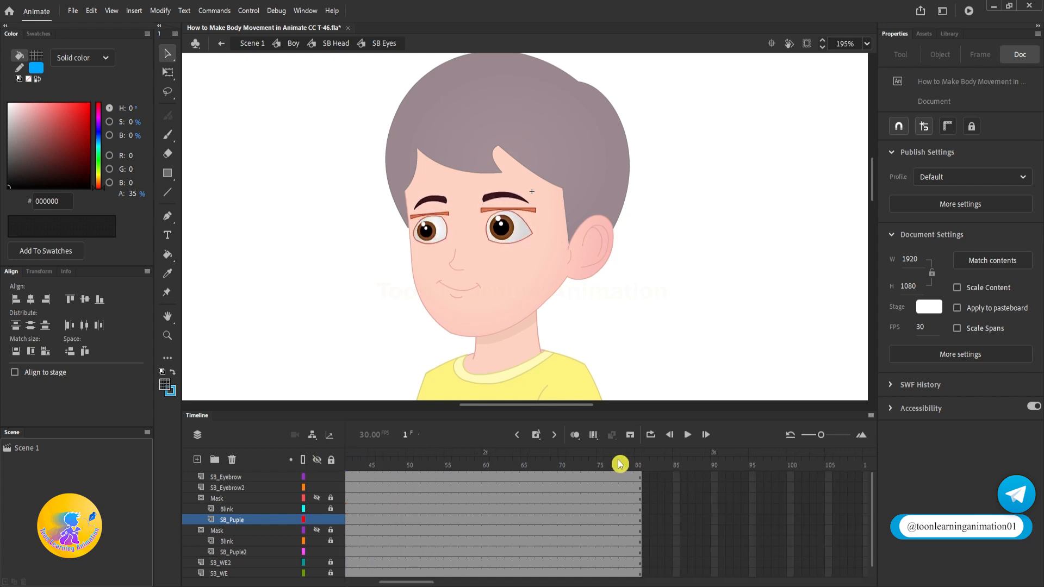
click(640, 465)
key(shift+comma)
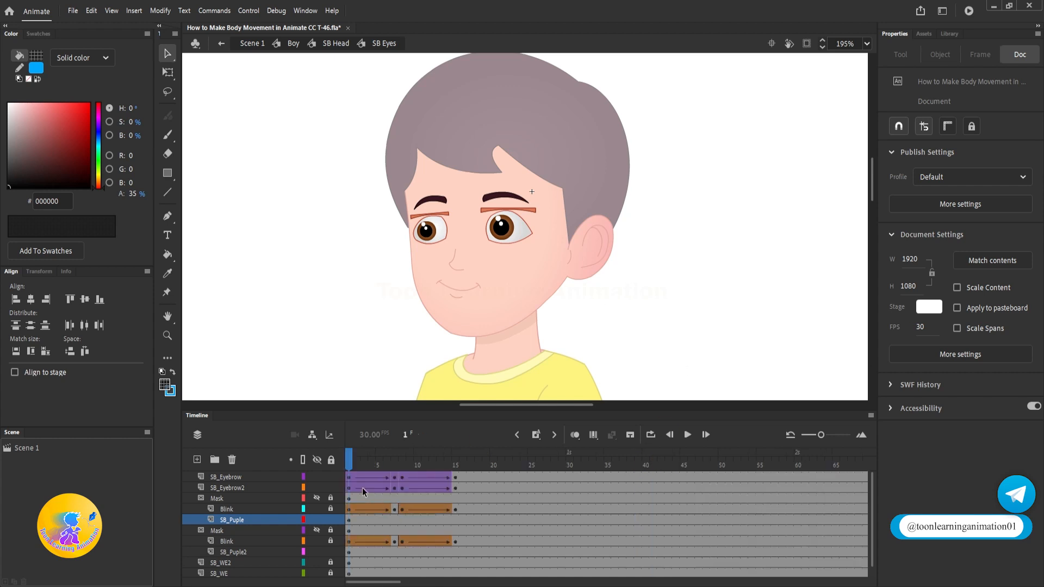
Step: Place the playhead at frame 15 and return to the Boy symbol's main level
drag(430, 468, 462, 471)
double_click(686, 330)
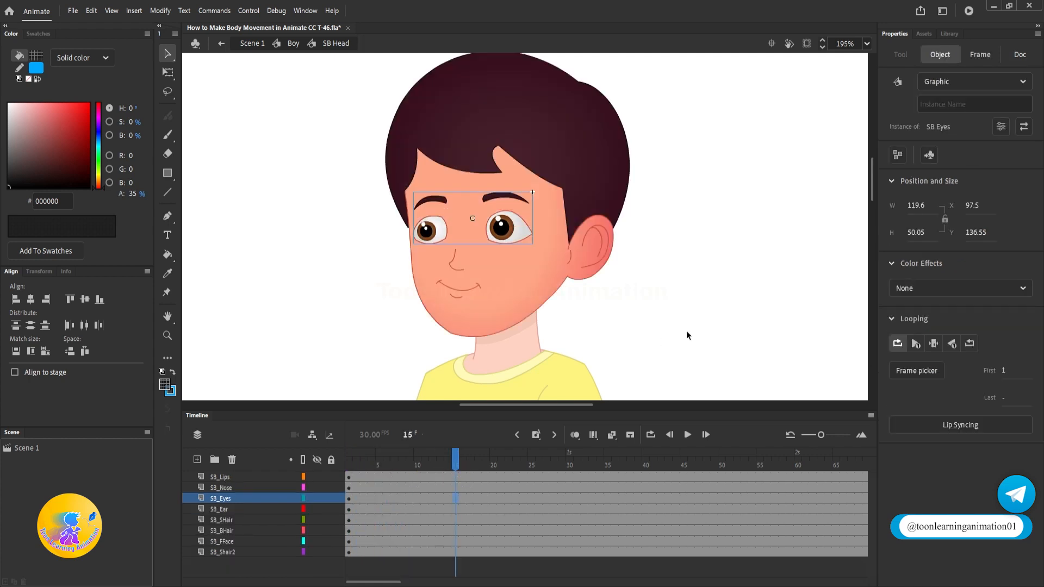
double_click(686, 331)
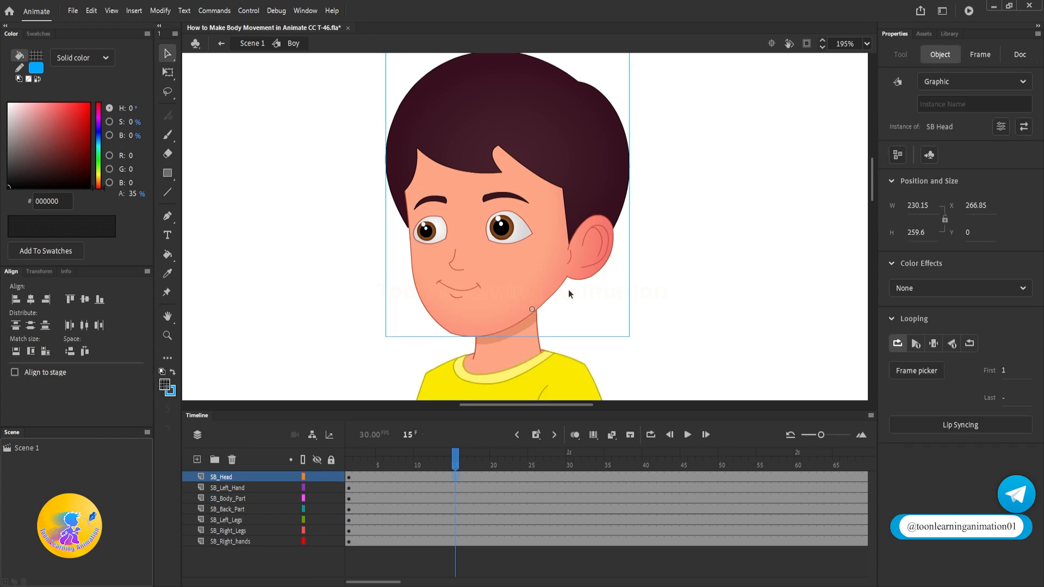
Step: Insert keyframes at frame 15 on all seven body-part layers, from SB_Head to SB_Right_hands
scroll(563, 293, down, 5)
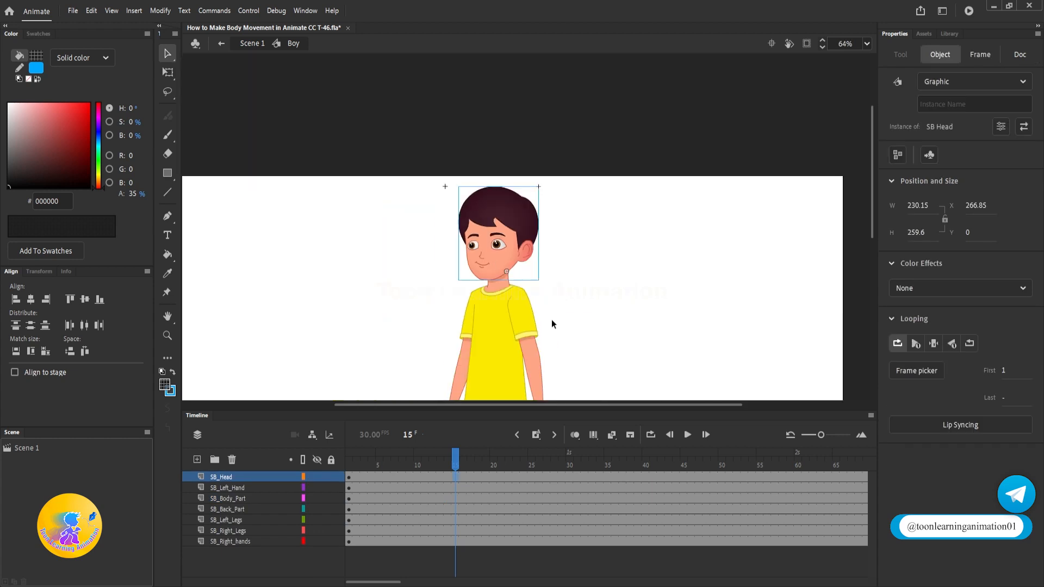
drag(663, 344, 681, 270)
drag(629, 123, 284, 400)
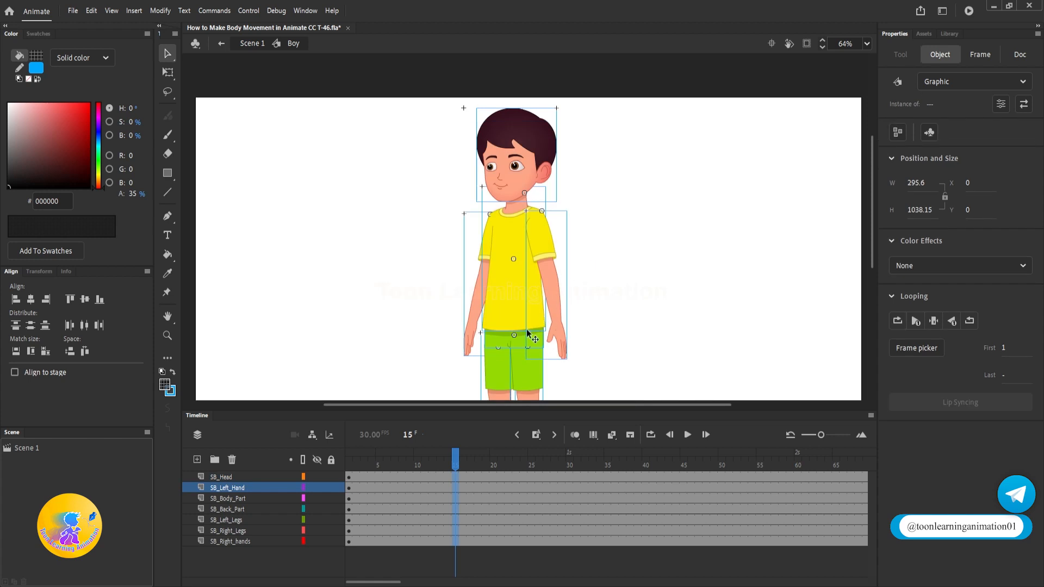
scroll(643, 339, down, 2)
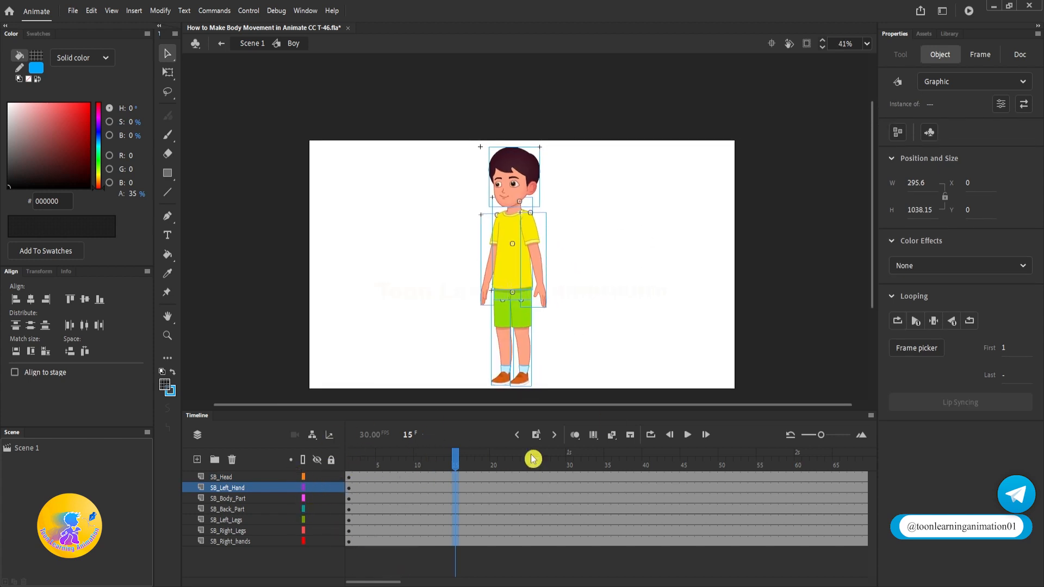
click(457, 458)
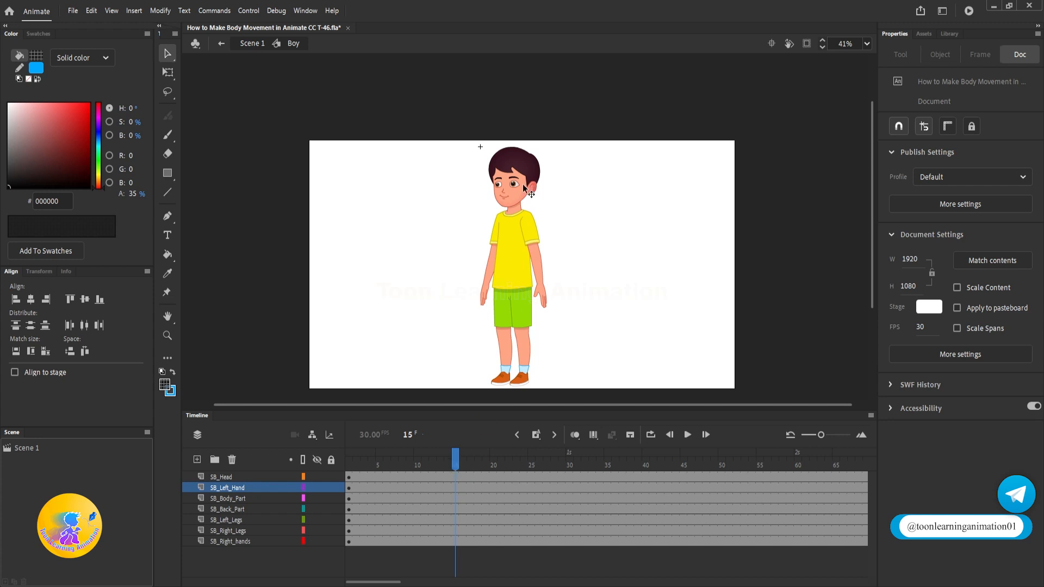
drag(456, 477, 455, 542)
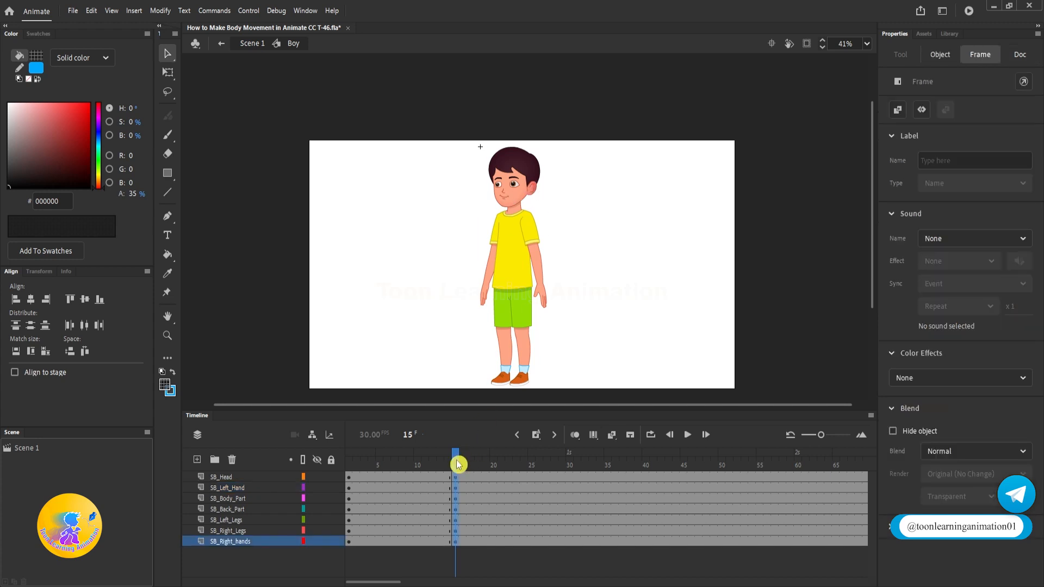
click(577, 319)
Step: Select the head with the Free Transform tool and nudge it 16 pixels to the left at frame 15
key(ctrl+1)
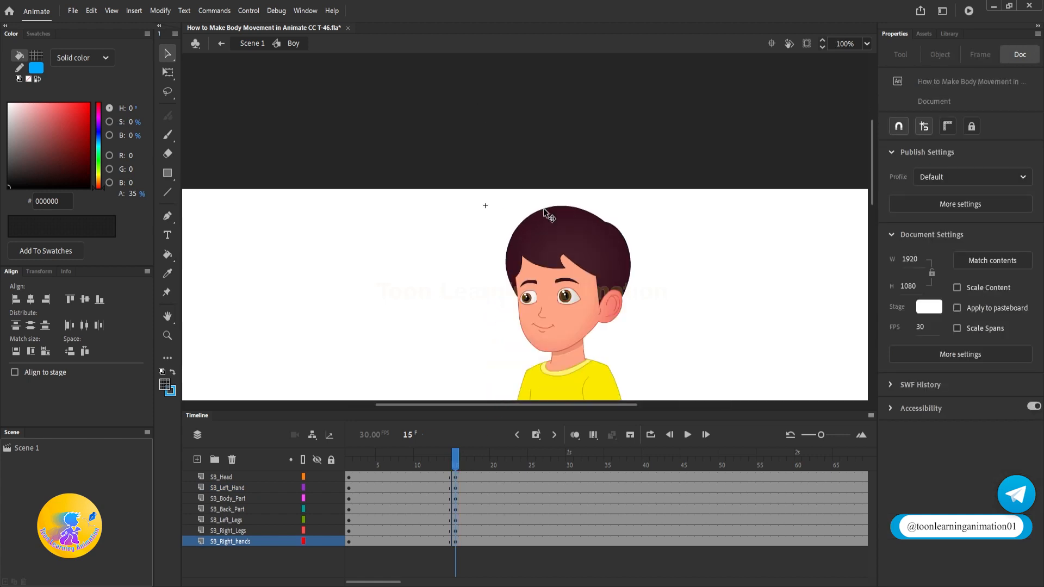
key(q)
drag(664, 314, 580, 208)
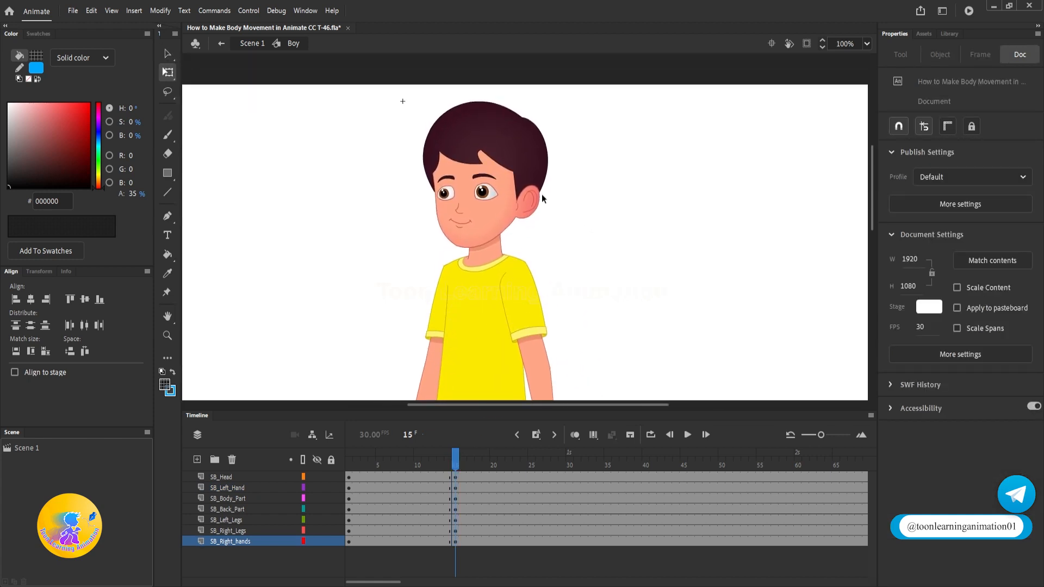
scroll(484, 215, up, 2)
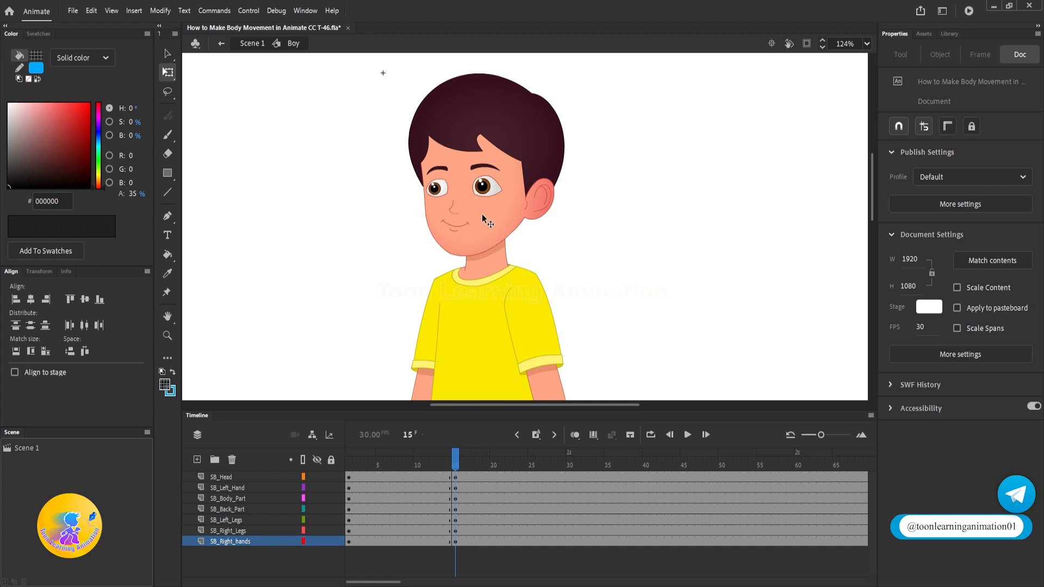
click(481, 214)
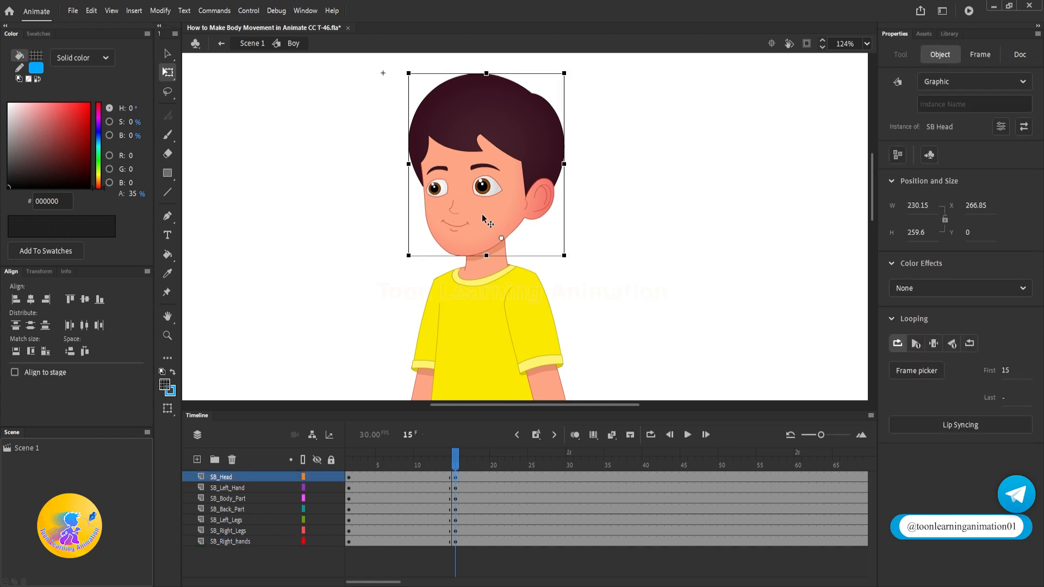
key(Left)
key(Left)
key(Left)
key(Left)
key(Left)
key(Left)
key(Left)
key(Left)
key(Left)
key(Left)
key(Left)
key(Left)
key(Left)
key(Left)
key(Left)
key(Left)
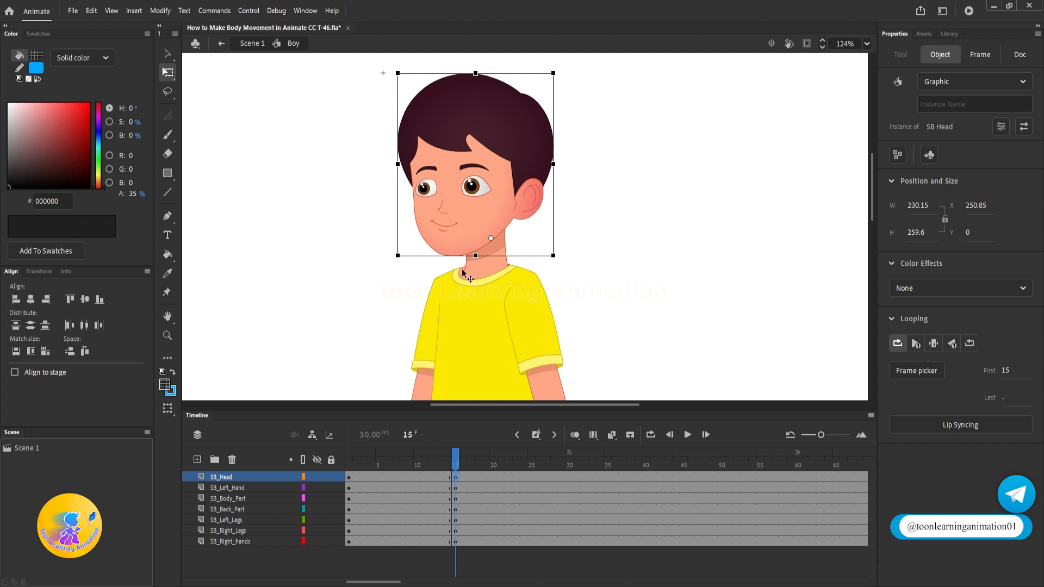
Step: Select both hands together at frame 15 and nudge them 16 pixels to the left
click(423, 363)
shift+click(554, 341)
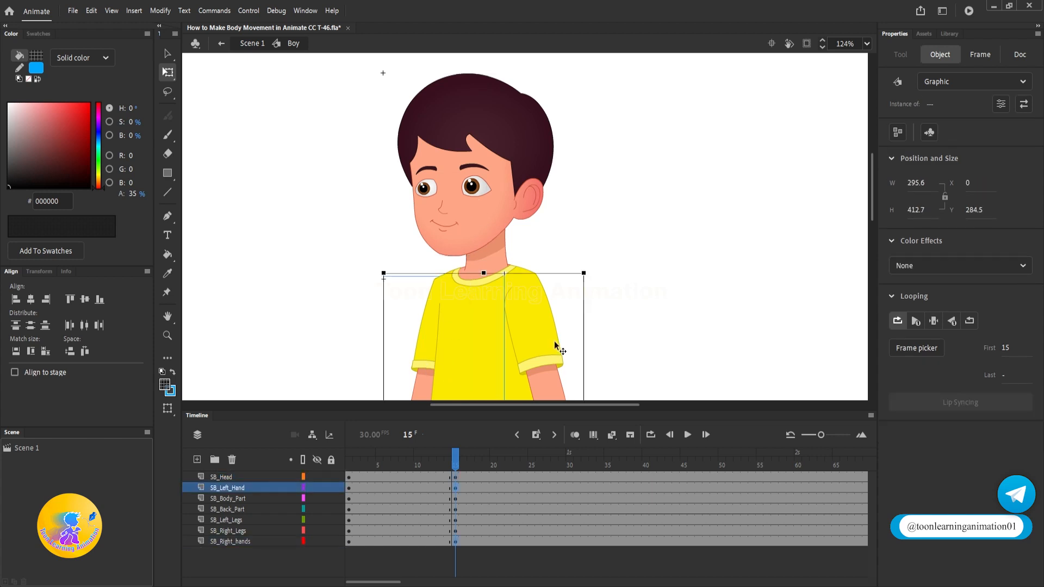
key(Left)
key(Left)
key(Left)
key(Left)
key(Left)
key(Left)
key(Left)
key(Left)
key(Left)
key(Left)
key(Left)
key(Left)
key(Left)
key(Left)
key(Left)
key(Left)
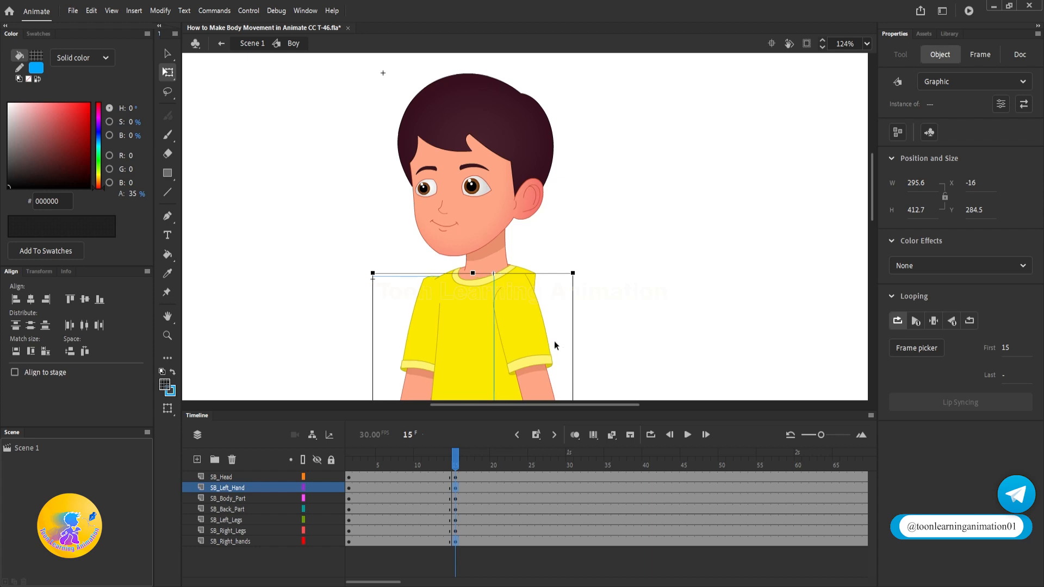
Step: Nudge both hands back 16 pixels to the right at frame 15
key(Right)
key(Right)
key(Right)
key(Right)
key(Right)
key(Right)
key(Right)
key(Right)
key(Right)
key(Right)
key(Right)
key(Right)
key(Right)
key(Right)
key(Right)
key(Right)
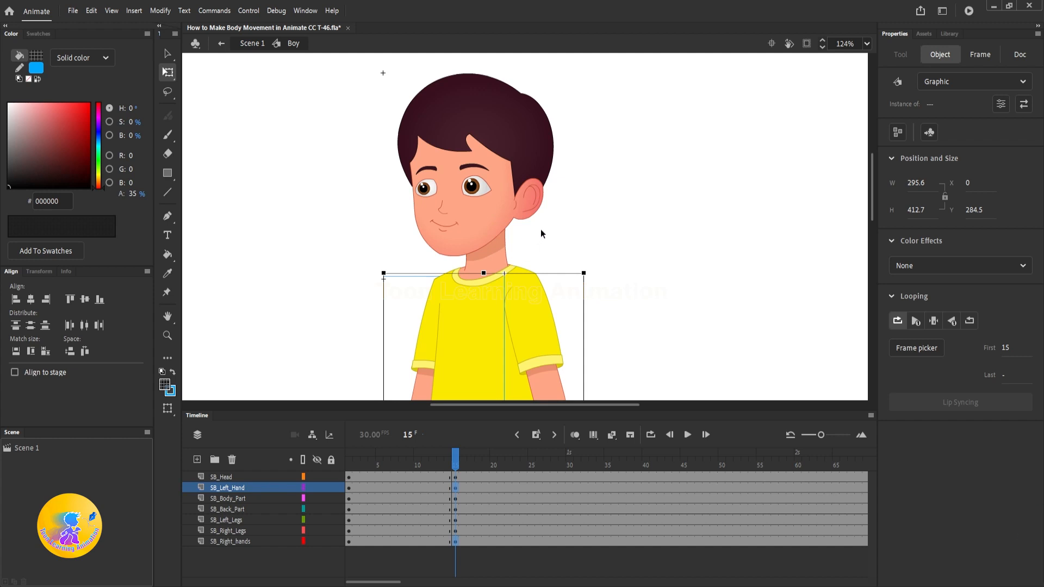
Step: Try nudging both hands 77 pixels to the left at frame 15, then undo the nudge
scroll(541, 230, down, 8)
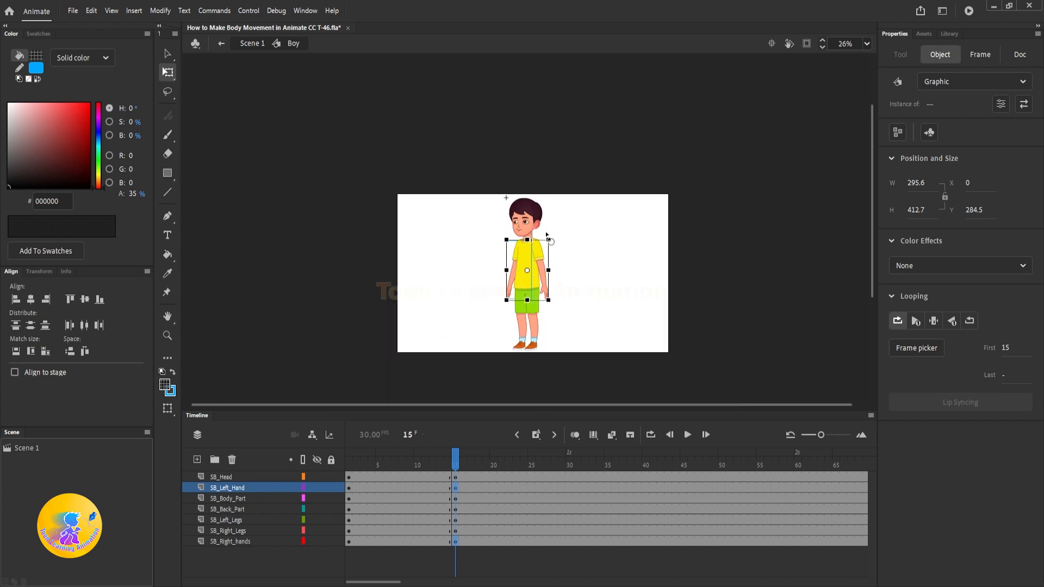
scroll(582, 233, down, 2)
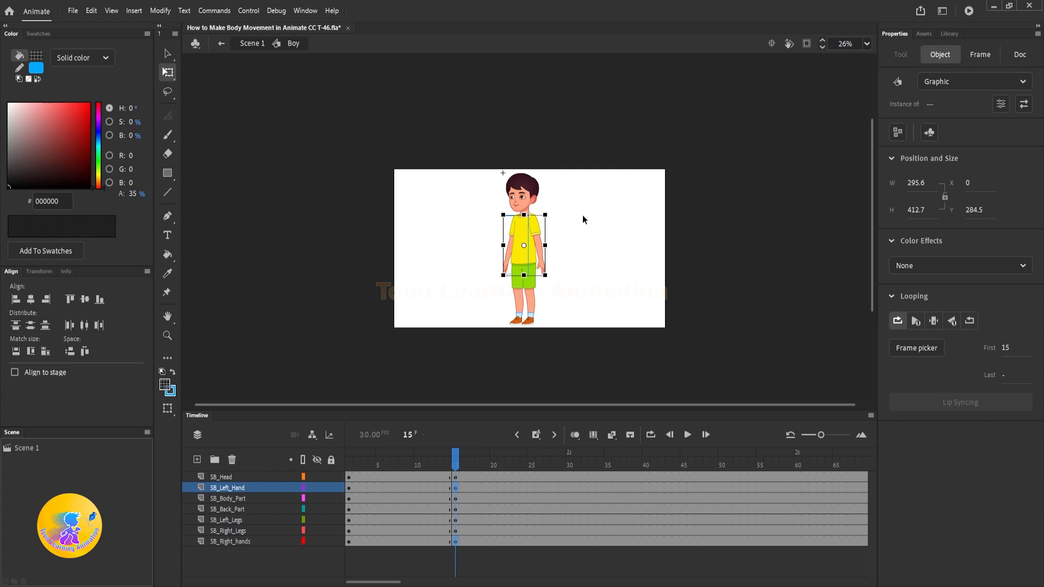
key(Left)
key(Left)
key(Left)
key(Left)
key(Left)
key(Left)
key(Left)
key(Left)
key(Left)
key(Left)
key(Left)
key(Left)
key(Left)
key(Left)
key(Left)
key(Left)
key(Left)
key(Left)
key(Left)
key(Left)
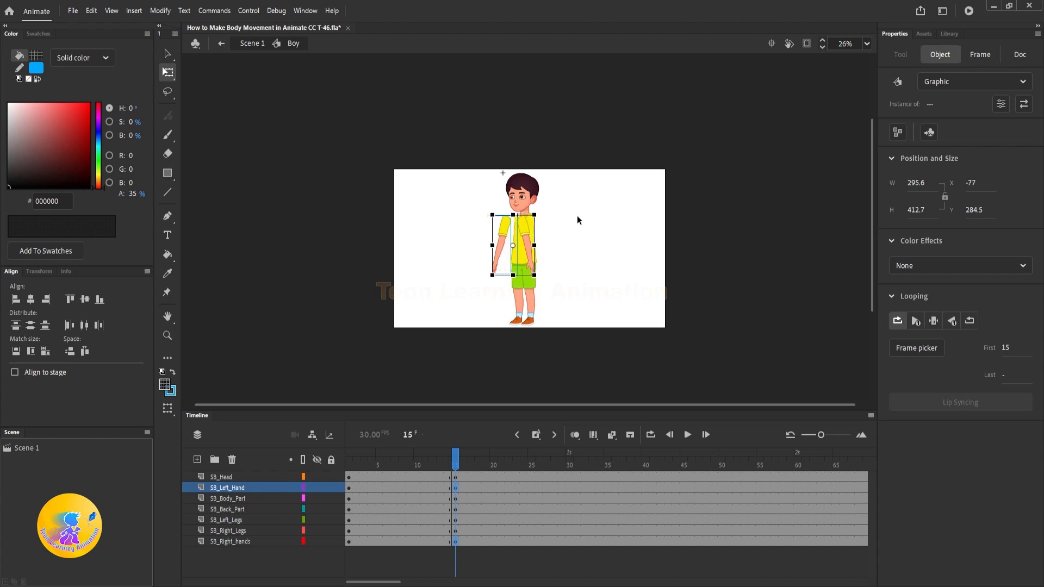
scroll(562, 233, up, 5)
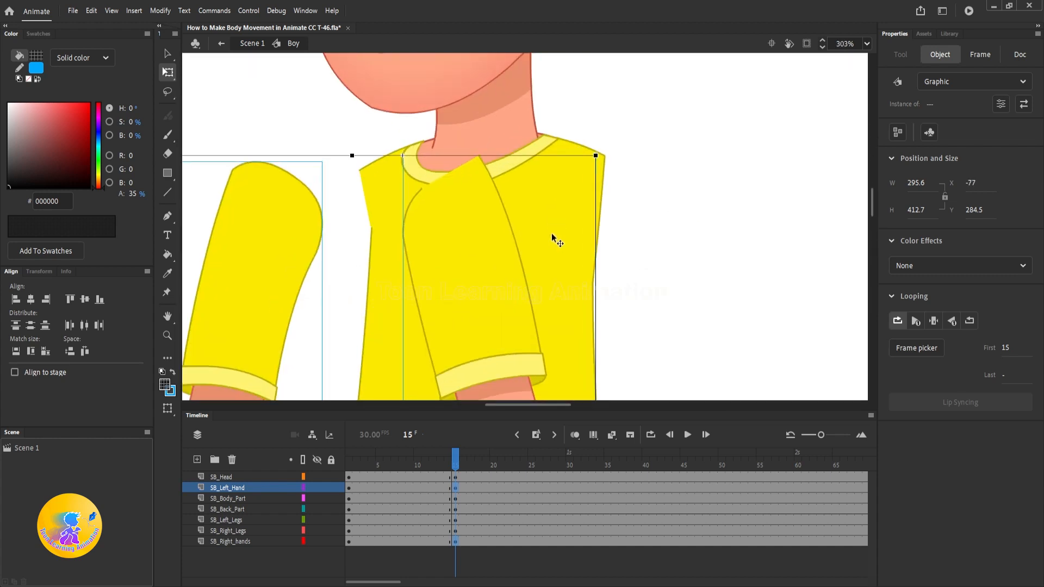
key(ctrl+z)
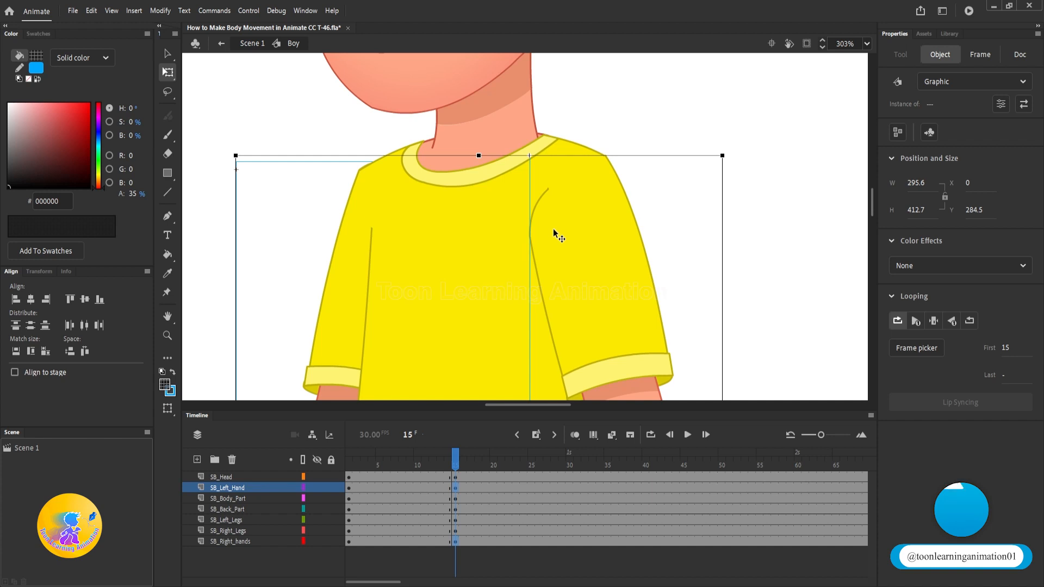
Step: Try nudging both hands 7 pixels to the left at frame 15, then undo the nudge
key(Left)
key(Left)
key(Left)
key(Left)
key(Left)
key(Left)
key(Left)
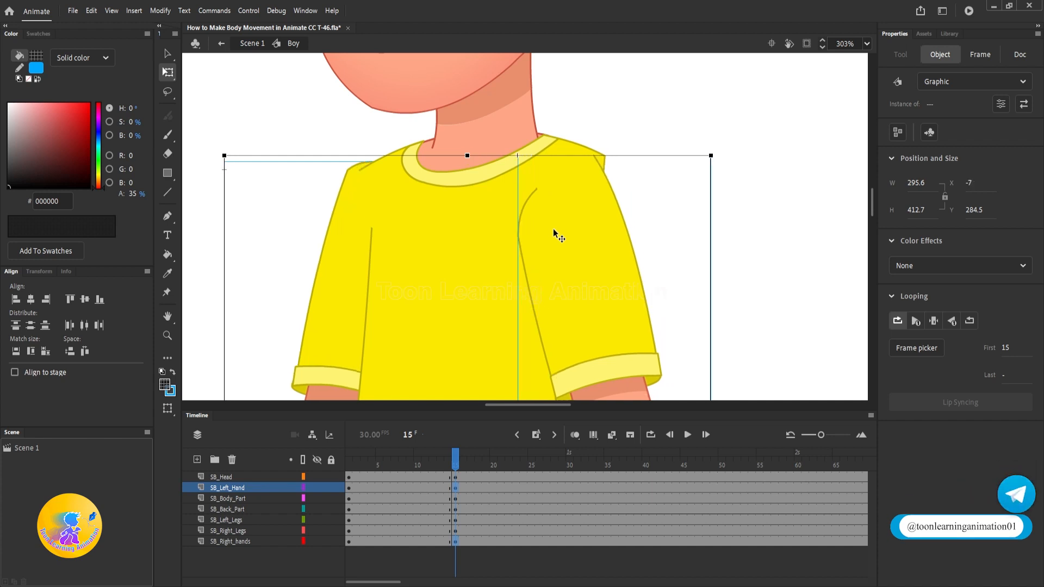
scroll(552, 228, up, 5)
scroll(521, 298, down, 3)
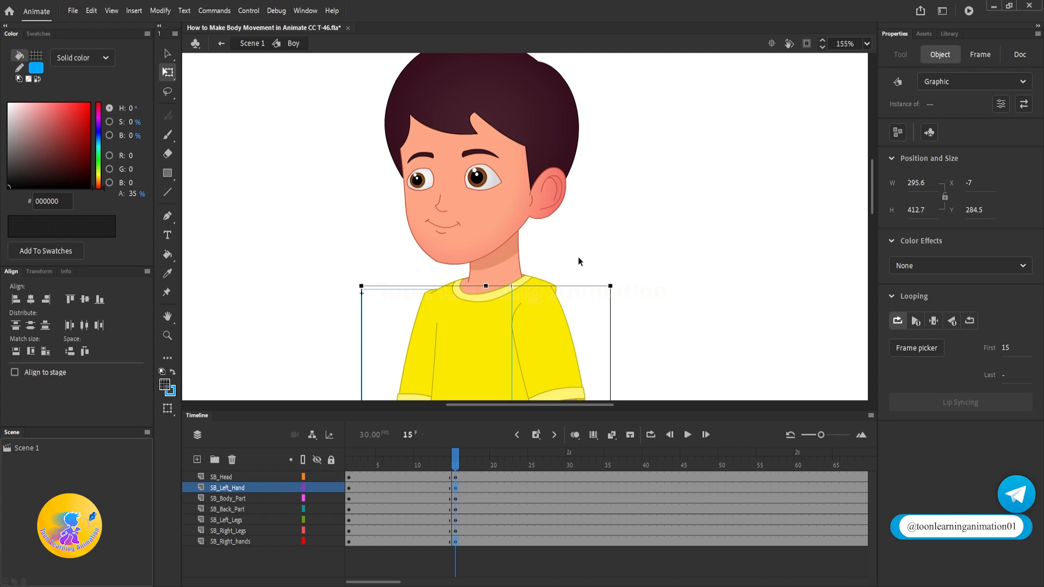
key(ctrl+z)
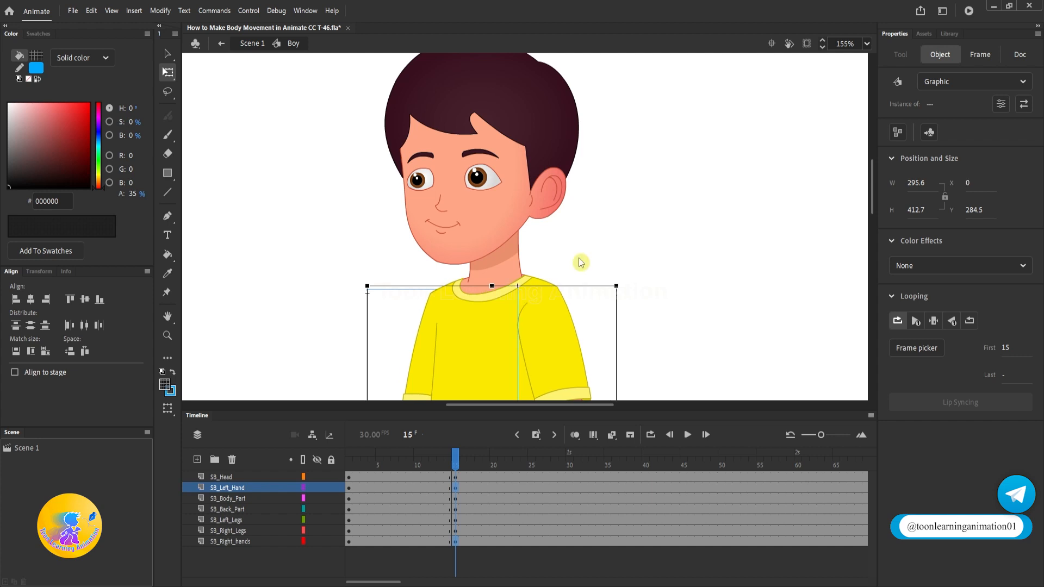
Step: Undo the earlier 16-pixel nudge of the head at frame 15
key(ctrl+z)
key(ctrl+z)
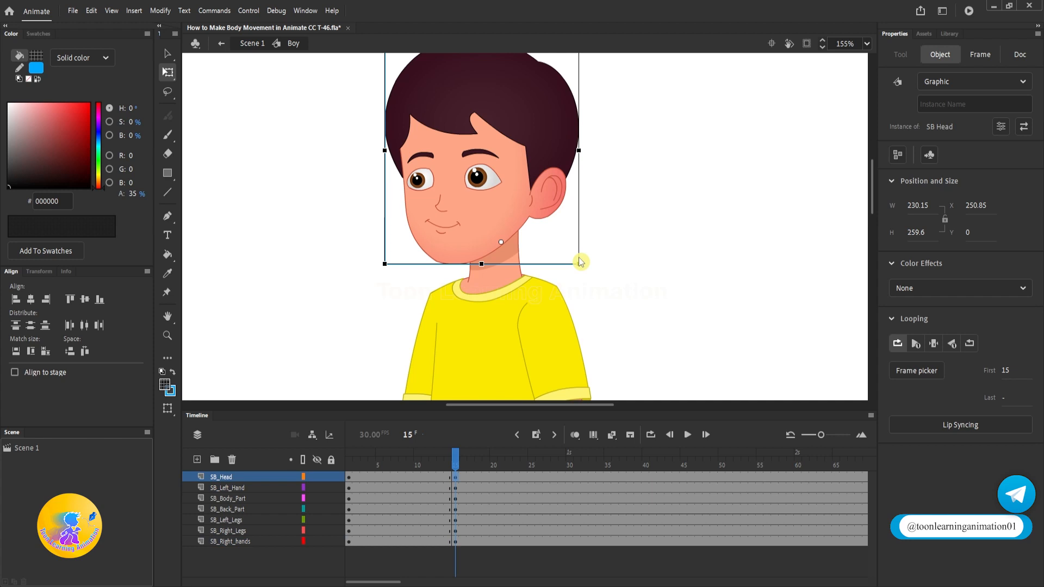
key(ctrl+z)
key(ctrl+z)
key(ctrl+z)
key(ctrl+z)
drag(624, 265, 657, 228)
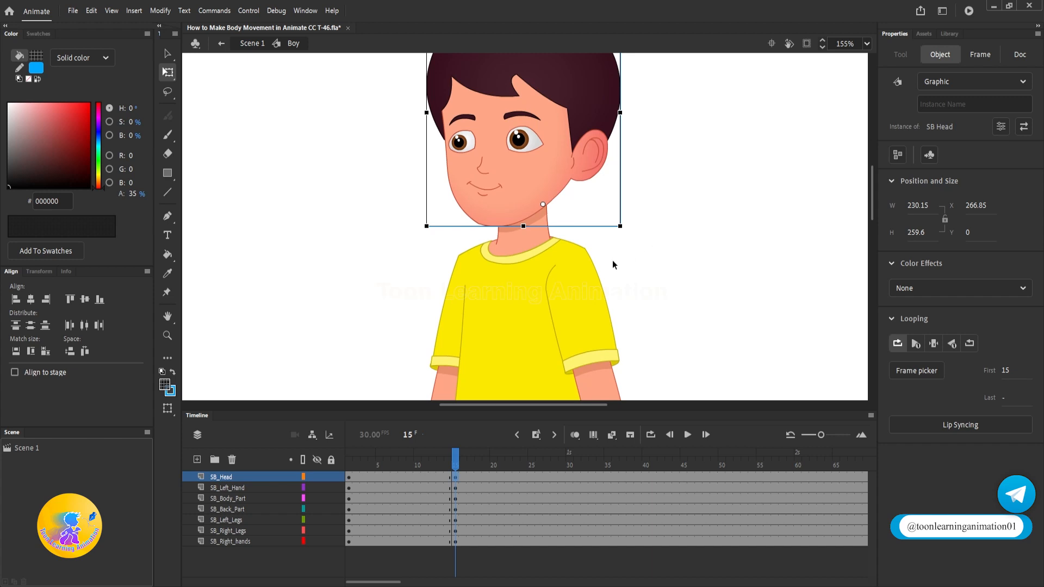
Step: Select the head together with both hands at frame 15 and nudge them 19.5 pixels to the left
click(455, 342)
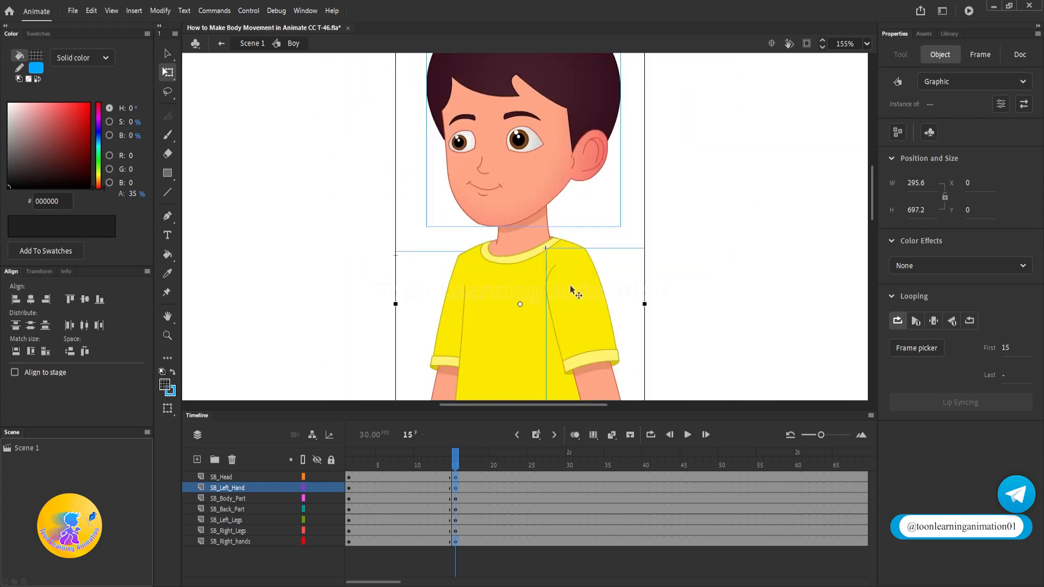
key(Left)
key(Left)
key(Left)
key(Left)
key(Left)
key(Left)
key(Left)
key(Left)
key(Left)
key(Left)
key(Left)
key(Left)
key(Left)
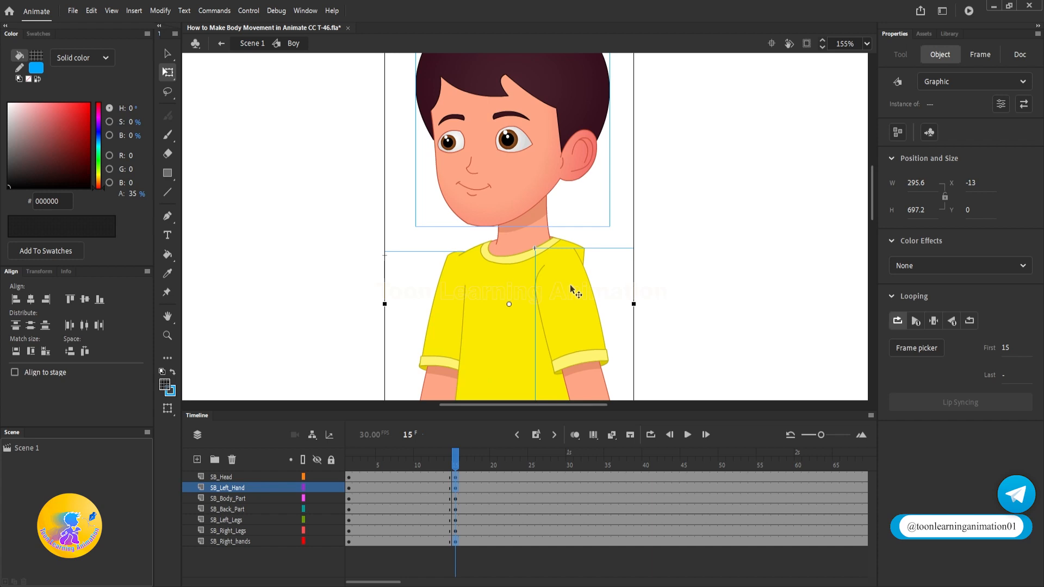
key(Left)
key(Left)
key(Left)
key(Left)
key(Left)
key(Left)
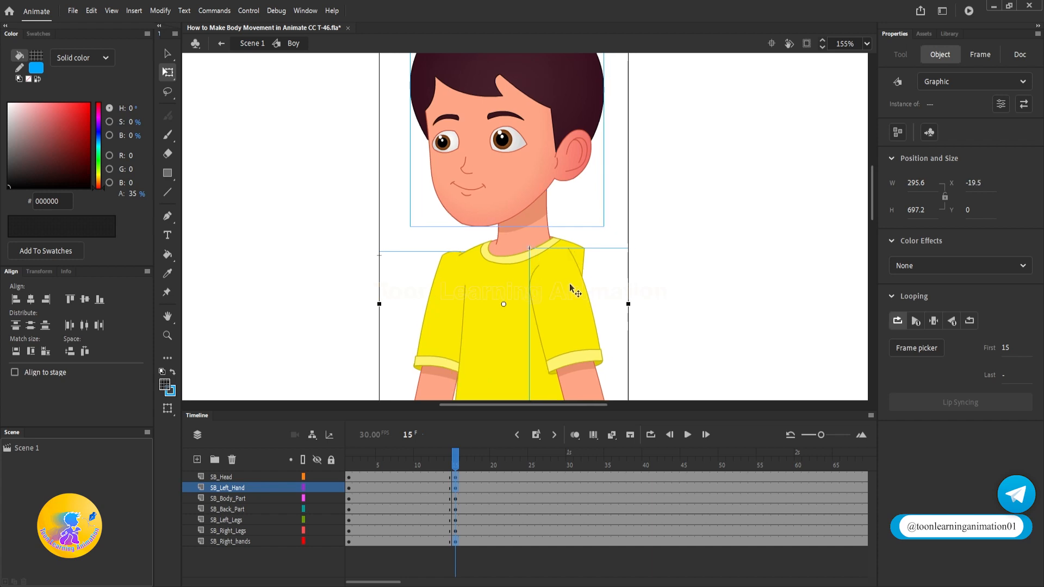
Step: Try skewing the body part's upper edge to the left to about 208 pixels overall width, then undo the skew
drag(658, 294, 654, 219)
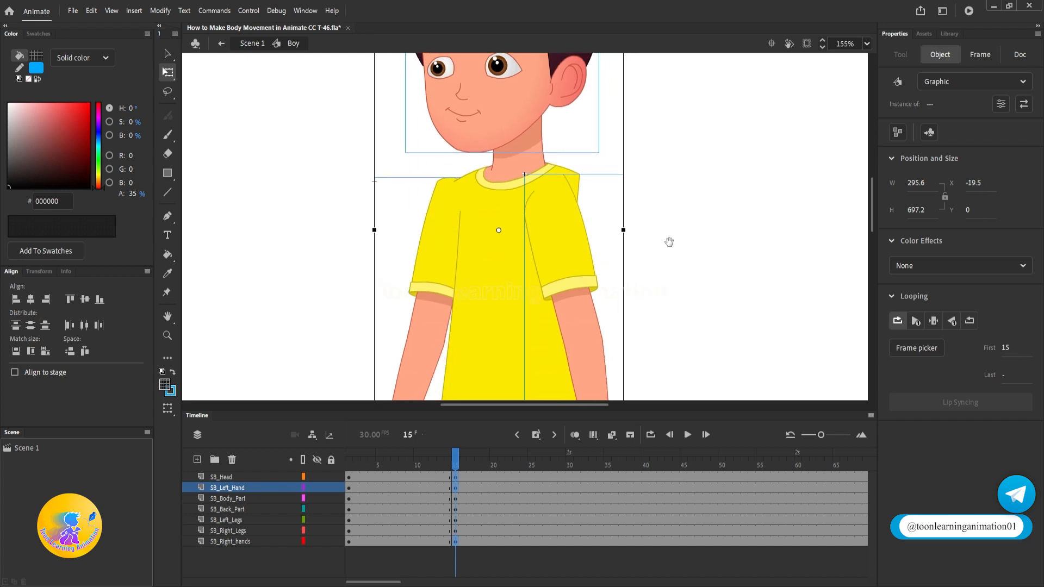
click(508, 282)
click(508, 283)
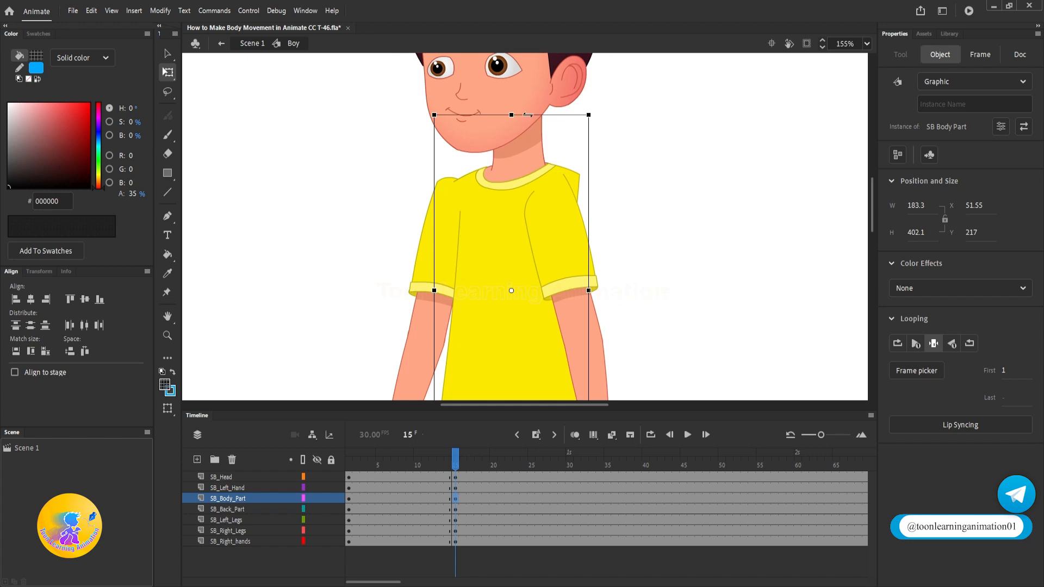
drag(527, 115, 507, 107)
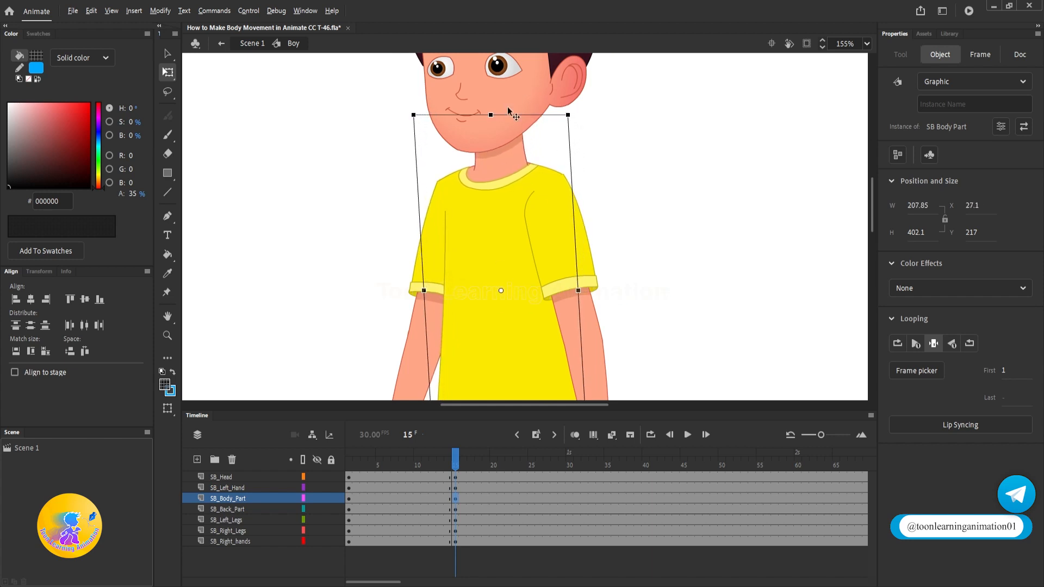
scroll(555, 162, up, 4)
scroll(547, 182, down, 4)
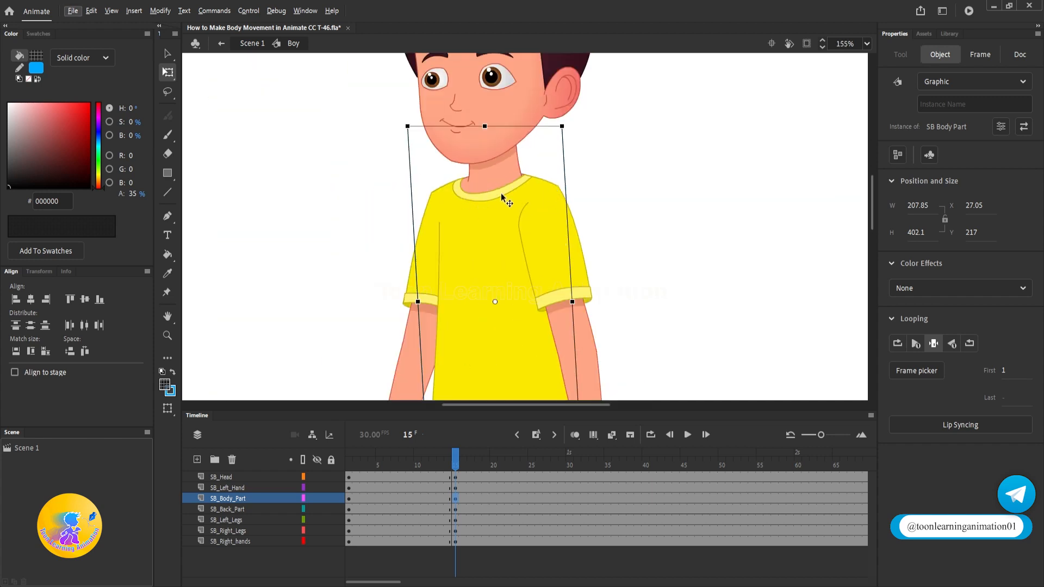
scroll(506, 195, up, 2)
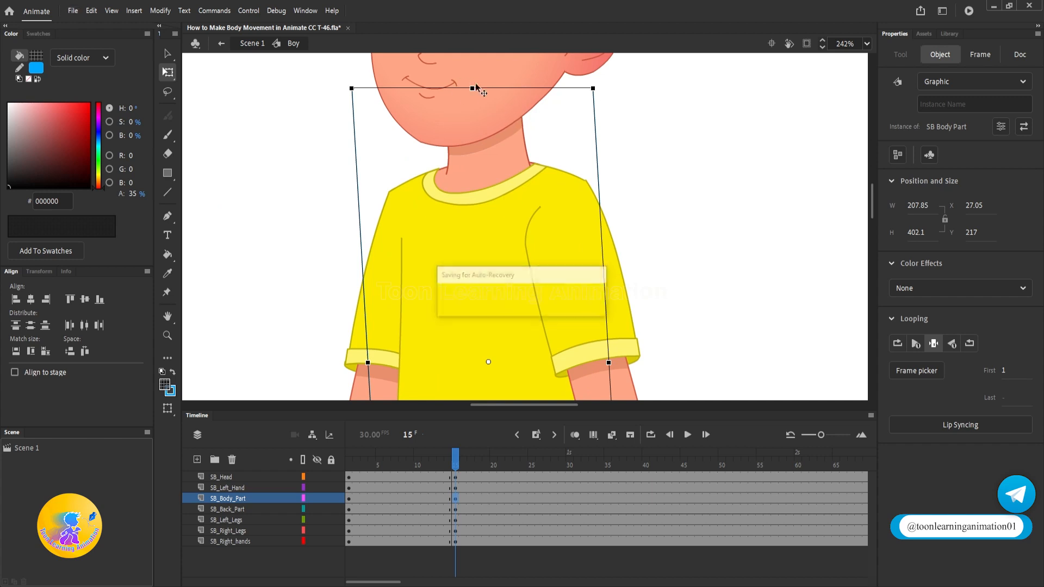
scroll(505, 89, down, 2)
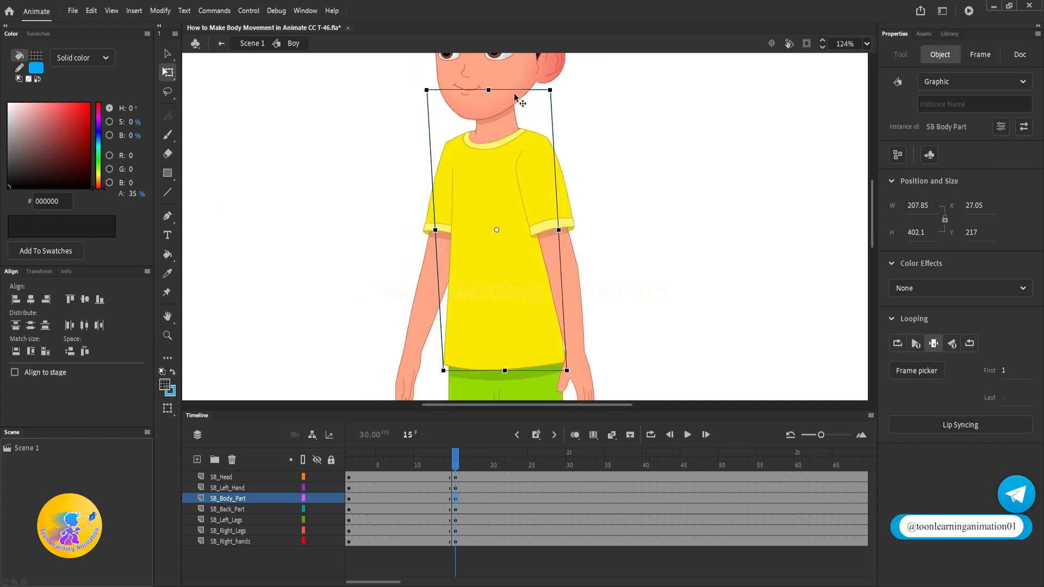
key(ctrl+z)
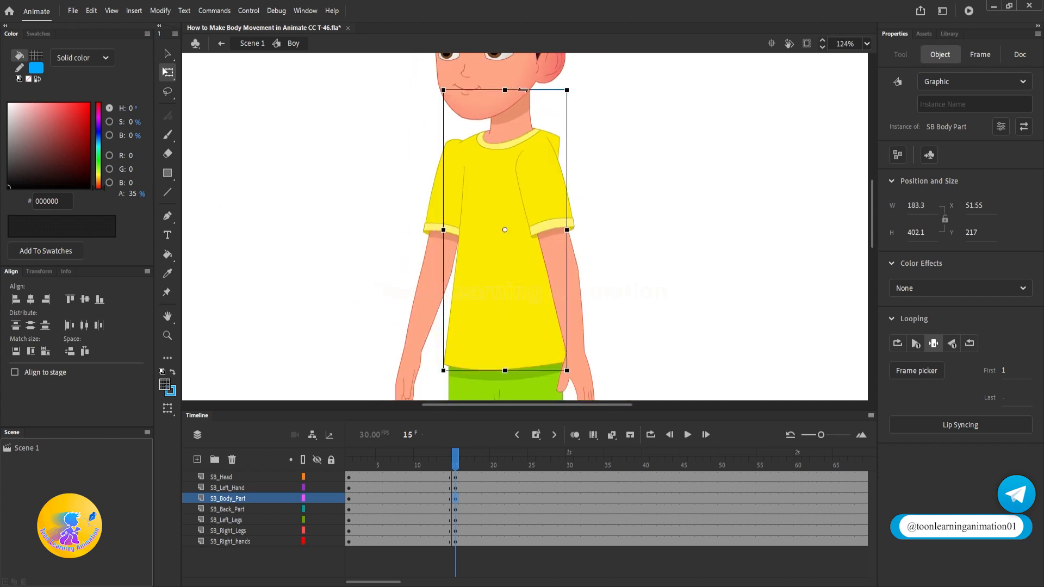
Step: Try skewing the body part's upper edge first to the left and then to the right, undoing each attempt
drag(522, 89, 467, 108)
key(ctrl+z)
mouse_move(529, 91)
mouse_down()
mouse_move(486, 90)
mouse_move(549, 90)
mouse_move(474, 85)
mouse_move(541, 88)
mouse_up()
key(ctrl+z)
Step: Skew the body part's upper edge to the left at frame 15 until the shoulders meet the sleeves, about 211 pixels wide overall
scroll(525, 91, up, 4)
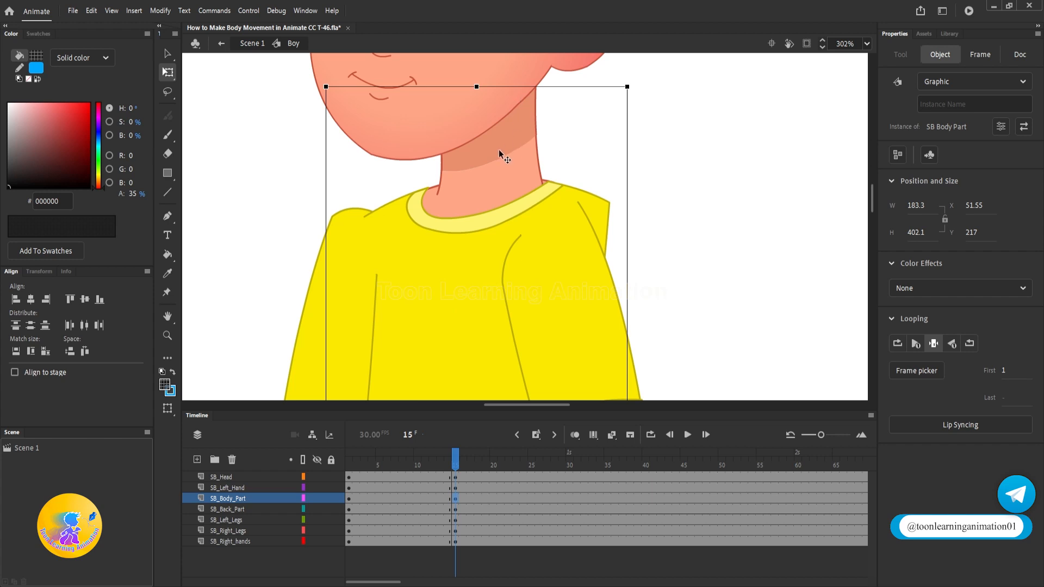
drag(499, 150, 500, 205)
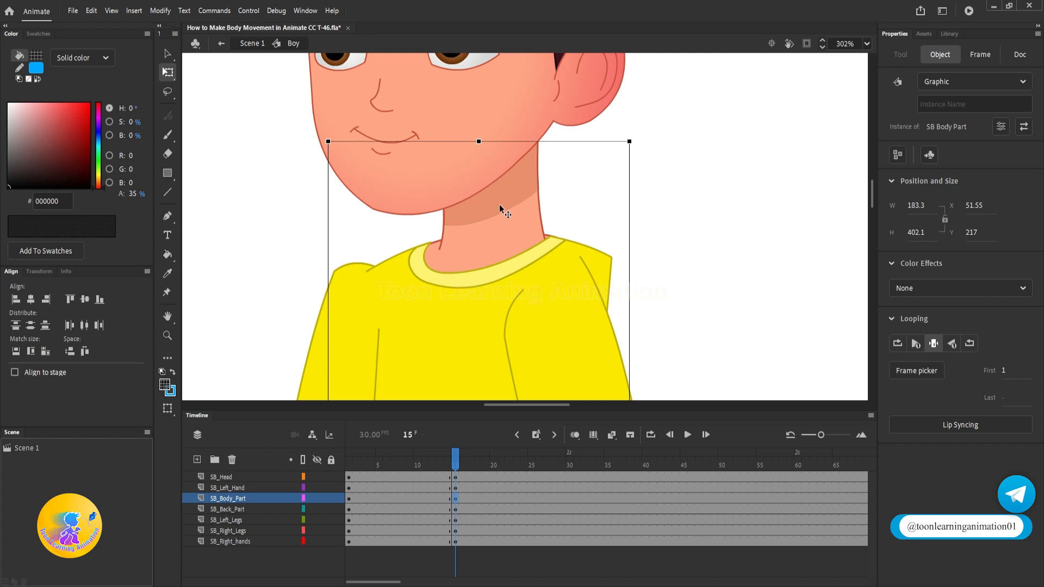
drag(512, 142, 478, 144)
click(642, 276)
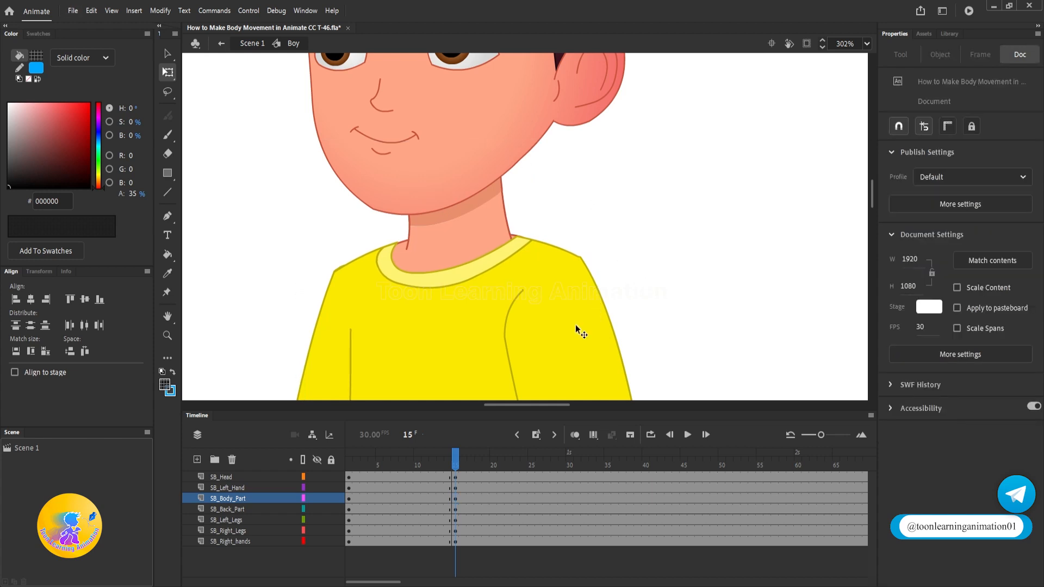
click(575, 323)
click(706, 223)
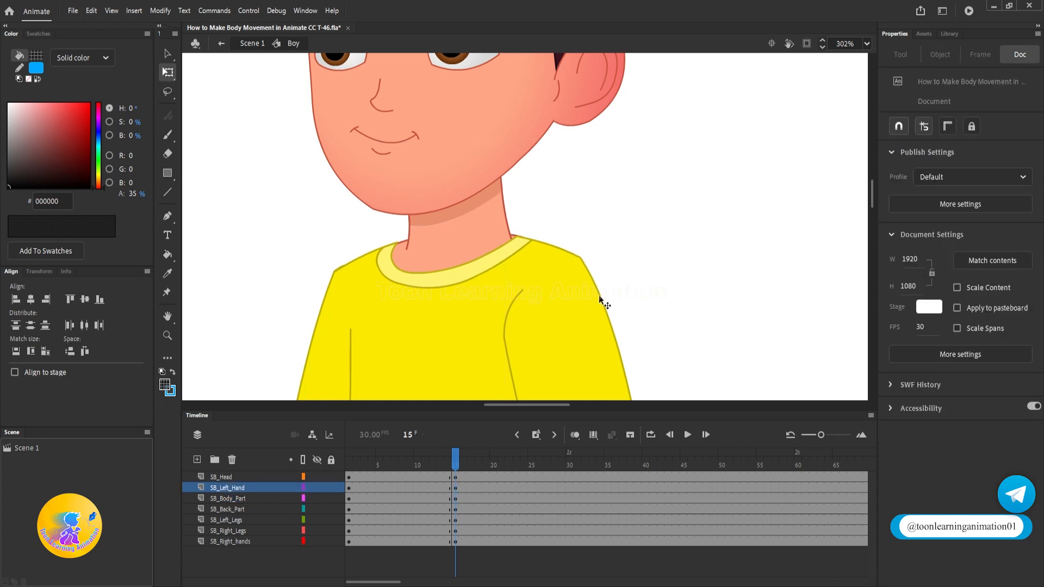
click(583, 303)
click(633, 278)
Step: Skew the body part's lower edge slightly at frame 15, bringing its overall width to about 201 pixels
drag(634, 302, 632, 199)
scroll(540, 193, down, 7)
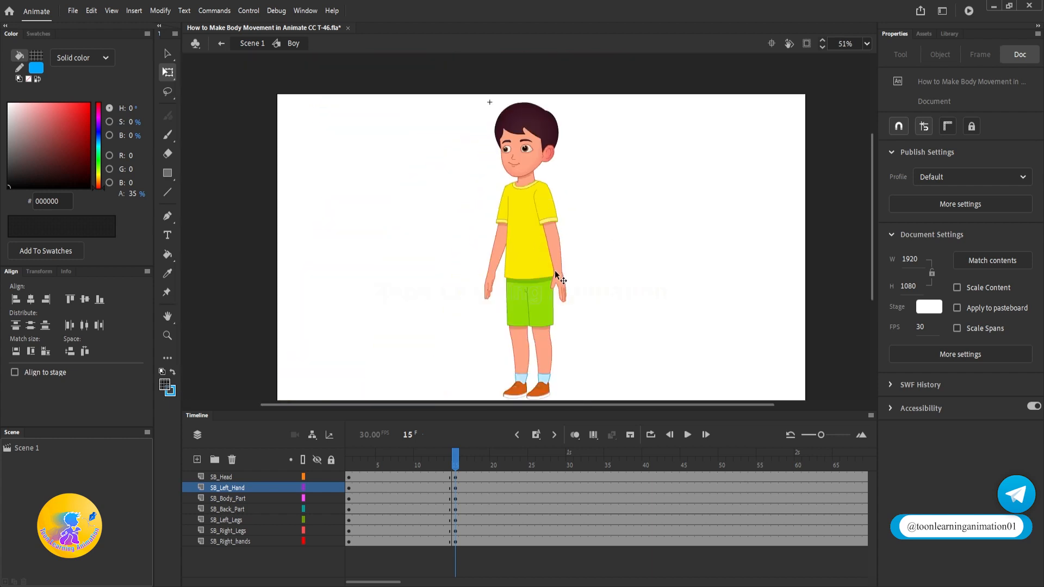
scroll(555, 270, up, 2)
scroll(532, 294, up, 3)
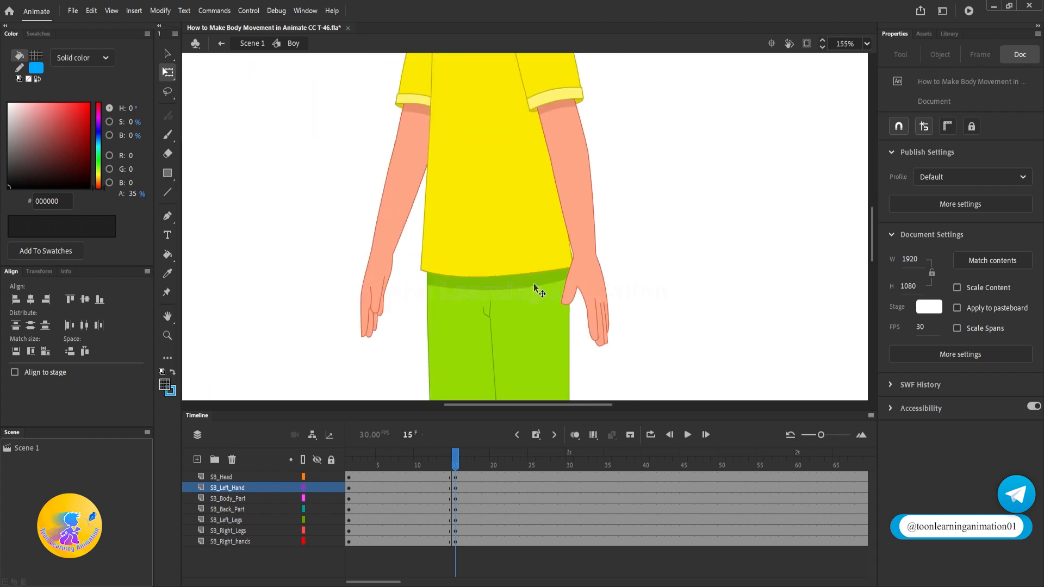
click(529, 275)
scroll(529, 275, up, 2)
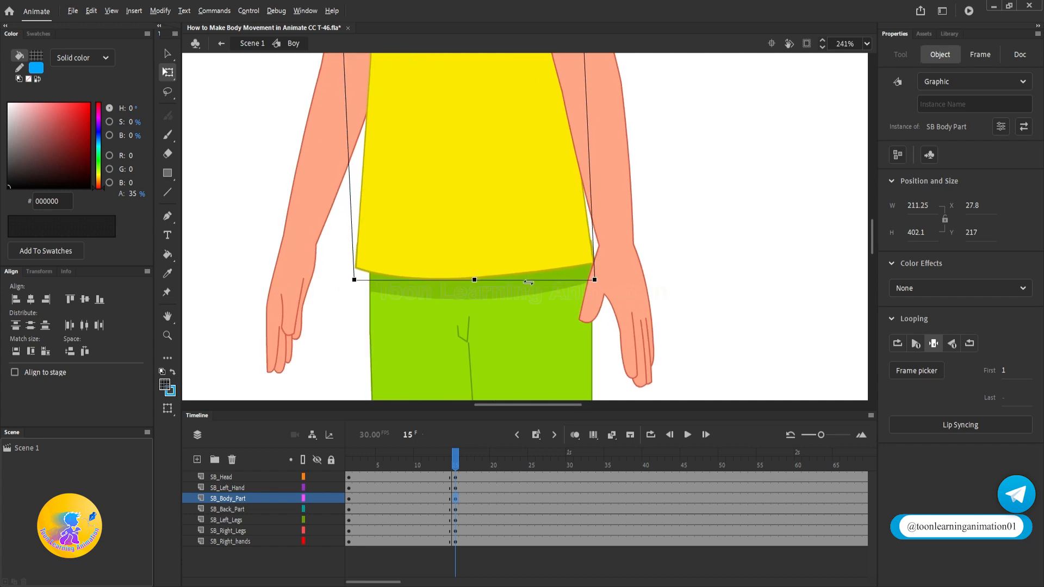
drag(528, 282, 526, 282)
drag(499, 324, 508, 242)
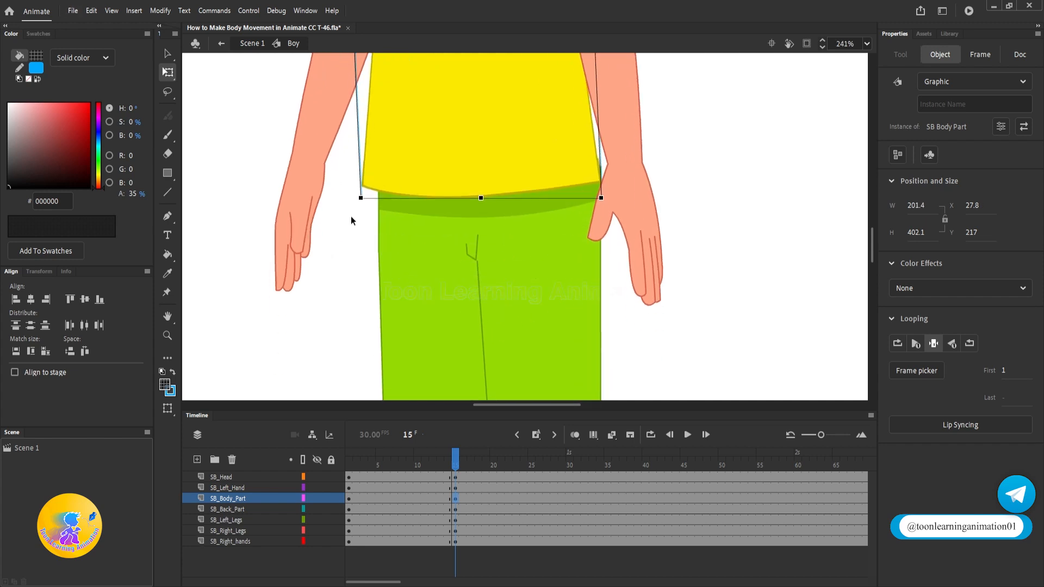
Step: Select the shorts and both legs together at frame 15 and skew their upper edge slightly to the left, about 185 pixels wide
drag(350, 216, 572, 295)
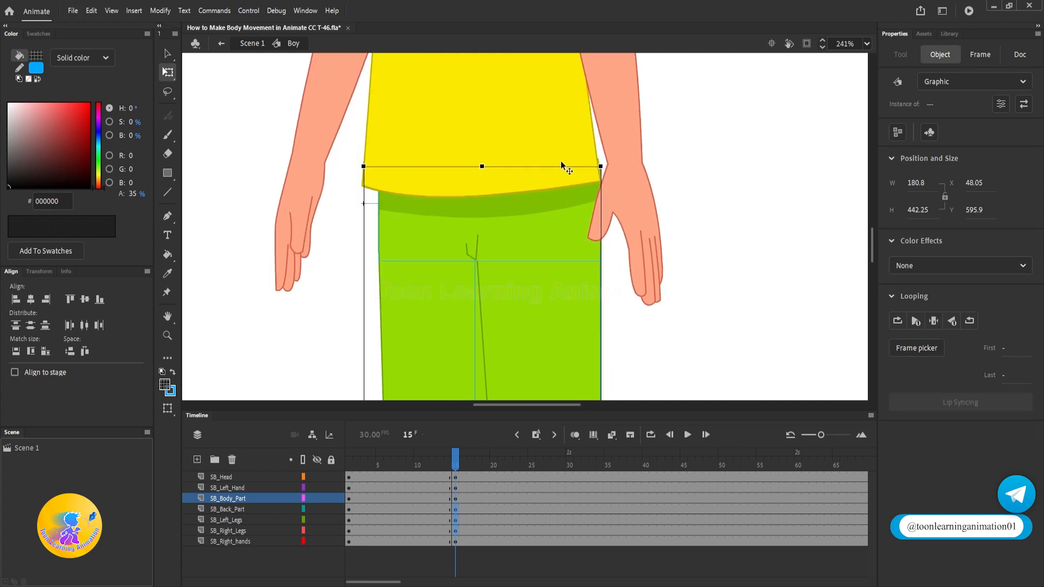
drag(566, 167, 560, 167)
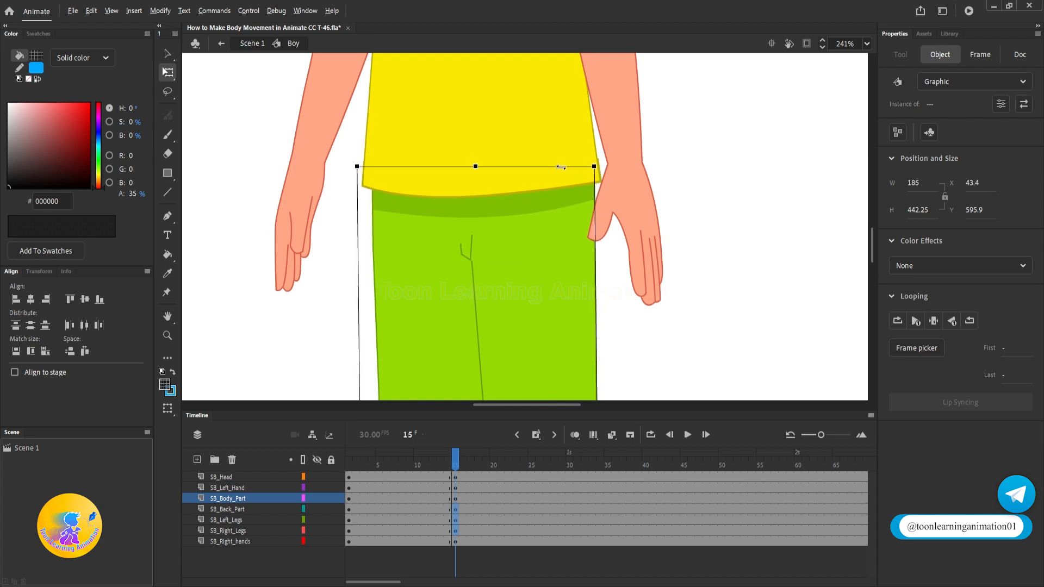
Step: Insert keyframes at frame 8 on all seven body-part layers, from SB_Head to SB_Right_hands
click(393, 509)
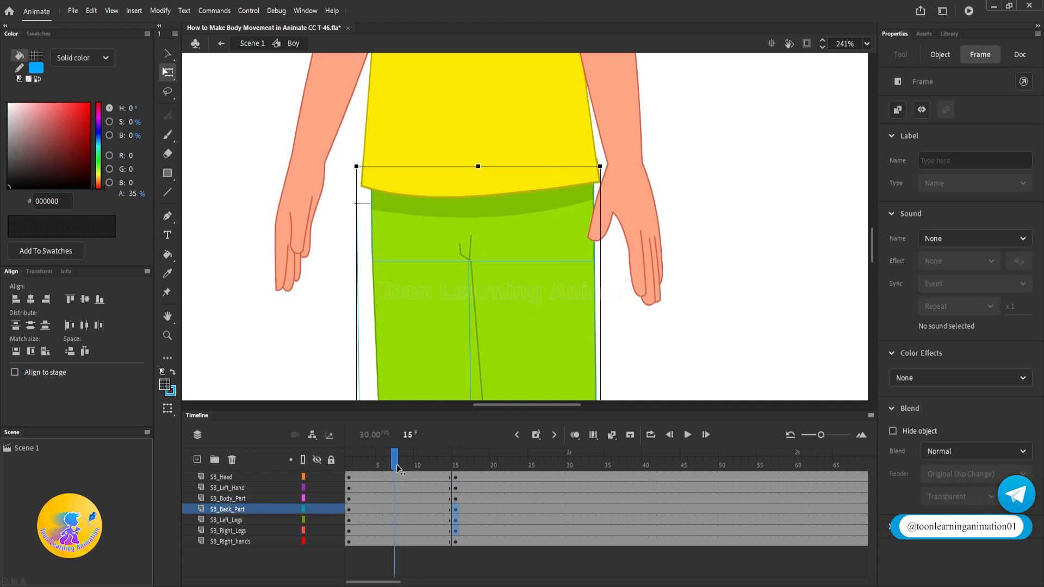
click(401, 466)
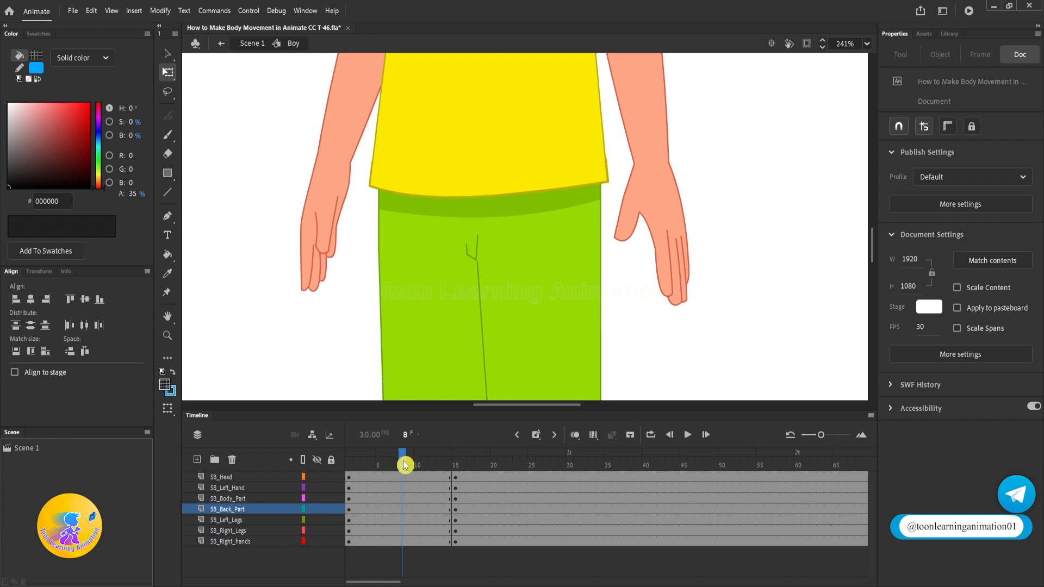
double_click(406, 457)
key(F6)
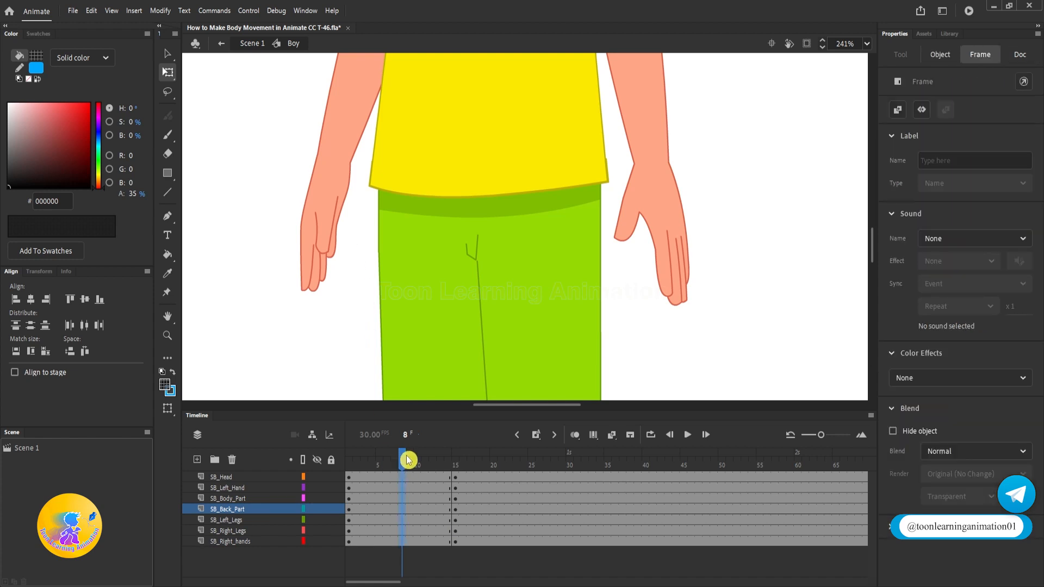
click(614, 353)
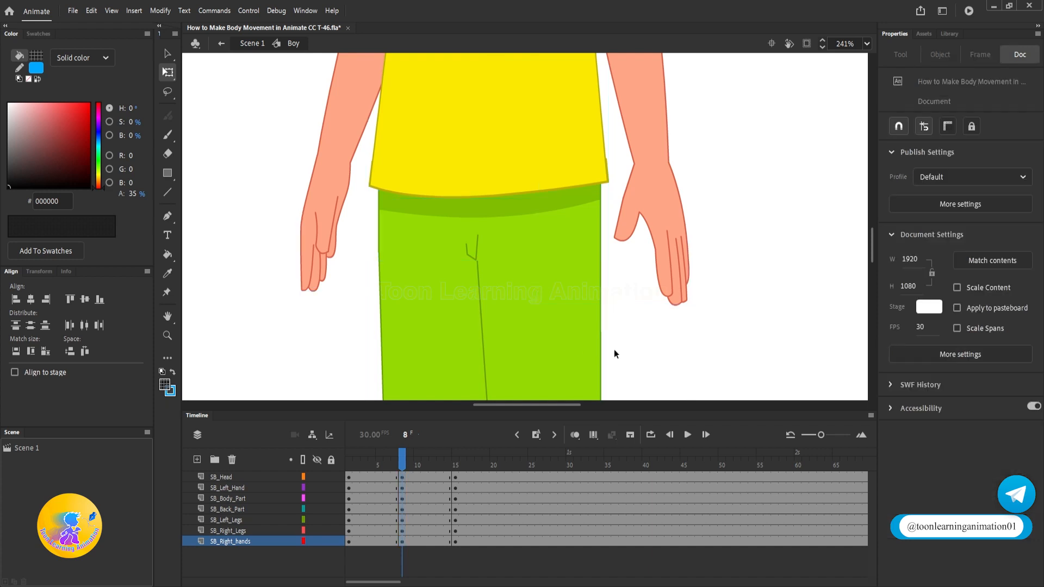
scroll(554, 319, down, 5)
scroll(576, 293, up, 4)
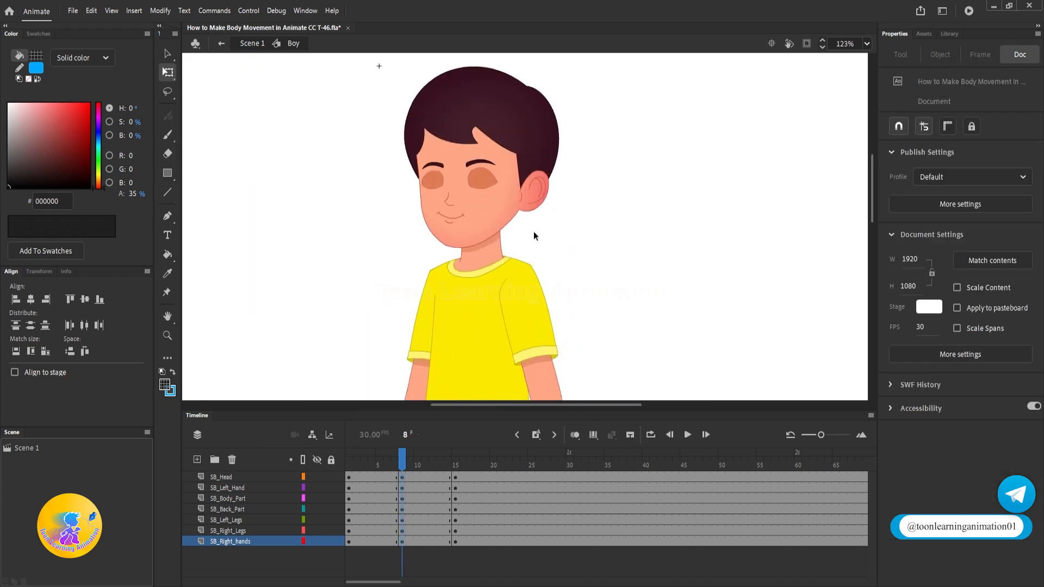
Step: Tilt the head slightly counter-clockwise about its neck pivot at frame 8, to about 258 pixels wide overall
click(474, 179)
scroll(376, 194, up, 2)
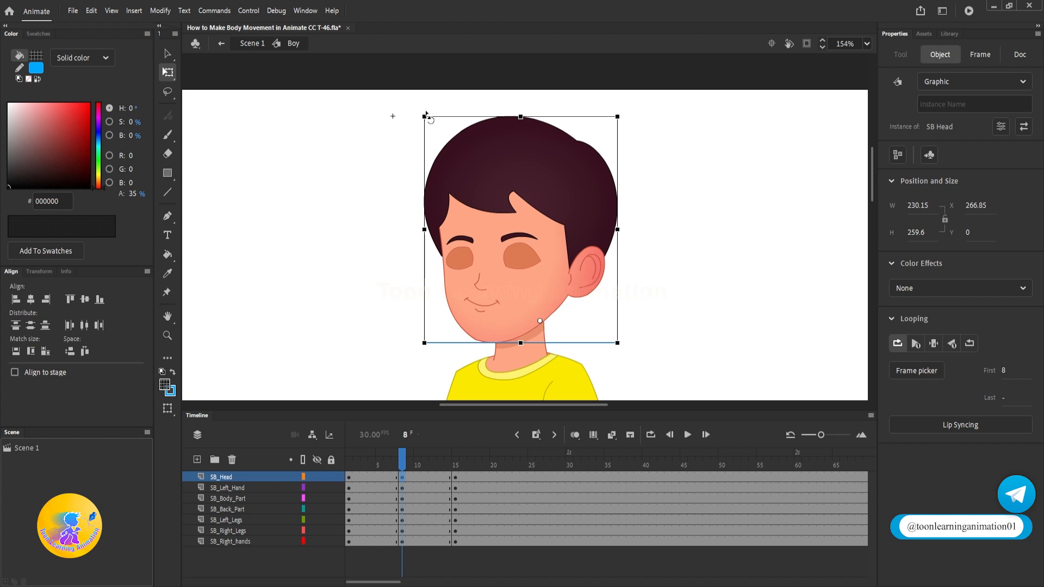
drag(427, 115, 413, 203)
key(ctrl+z)
drag(427, 112, 403, 122)
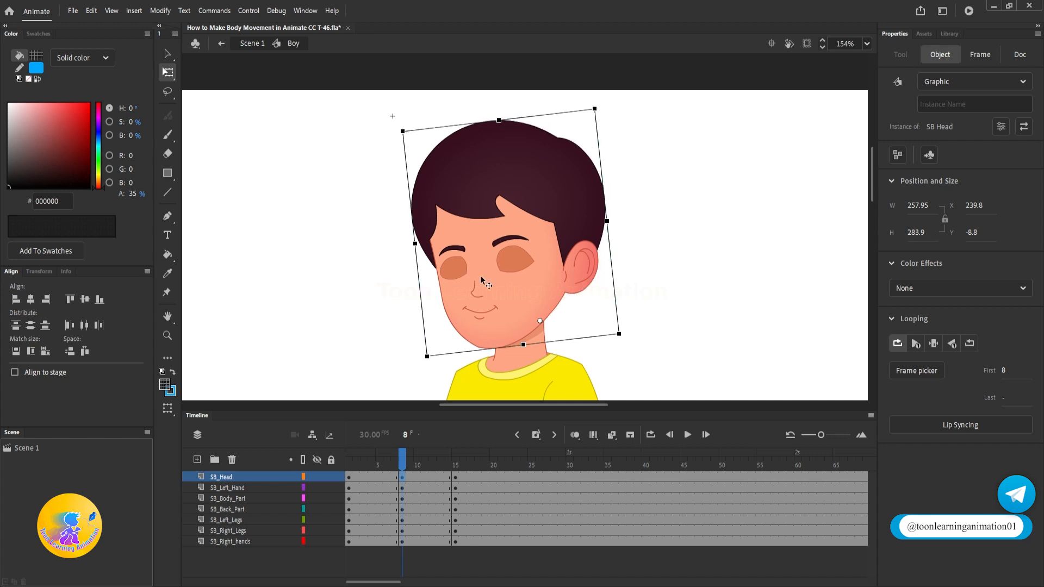
Step: Nudge the tilted head down at frame 8 to a Y position of -2.3
key(Down)
key(Down)
key(Down)
key(Down)
key(Down)
key(Down)
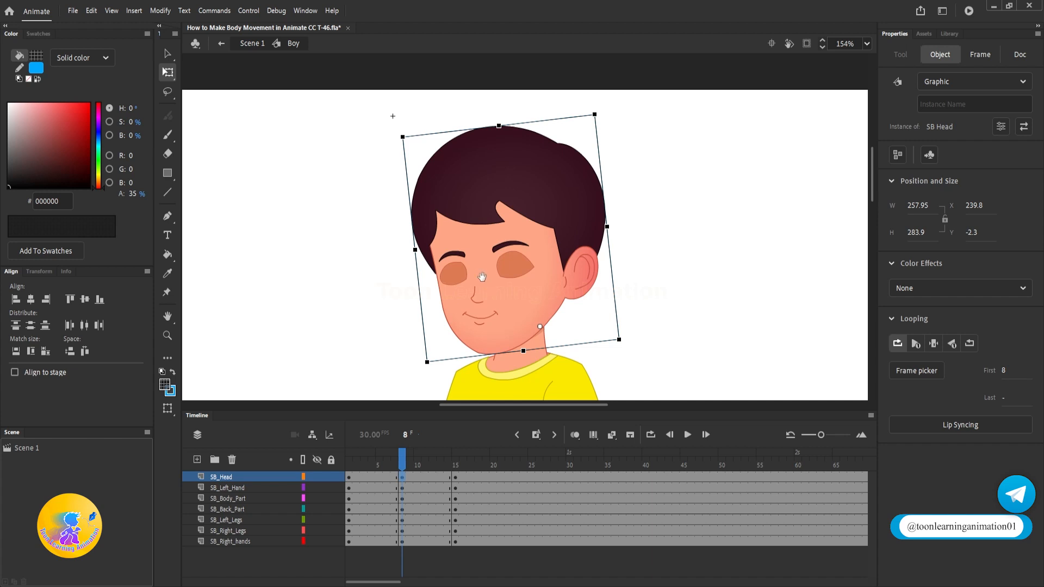
Step: Select both arms together at frame 8 and move them down to a Y position of 291
drag(482, 276, 469, 80)
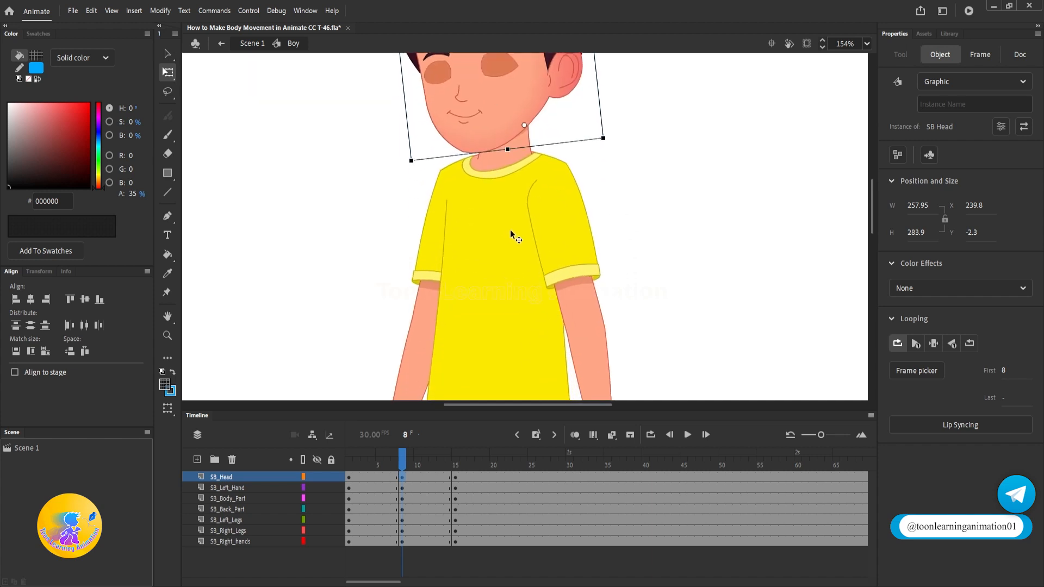
click(428, 269)
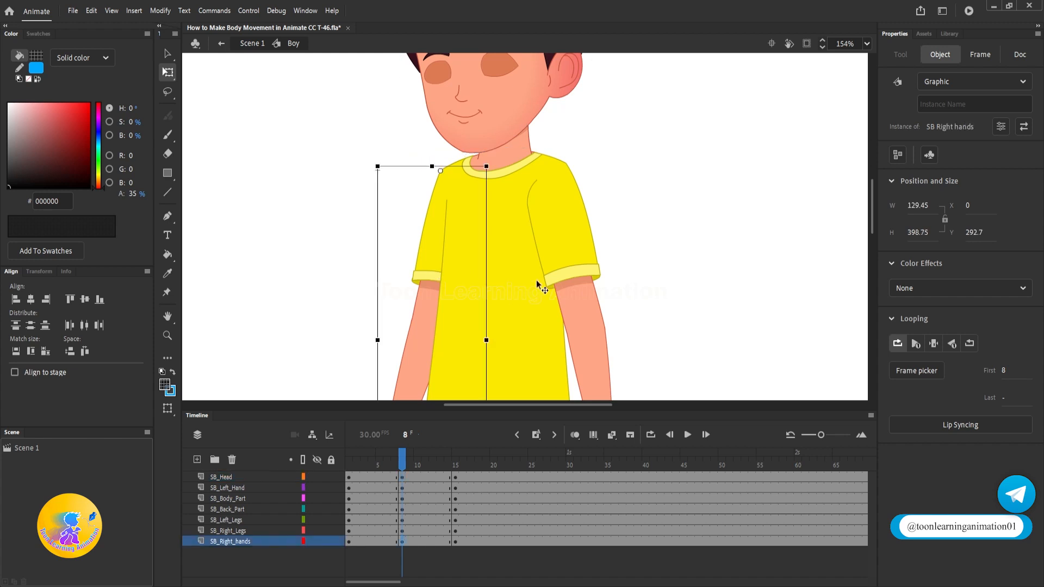
shift+click(566, 268)
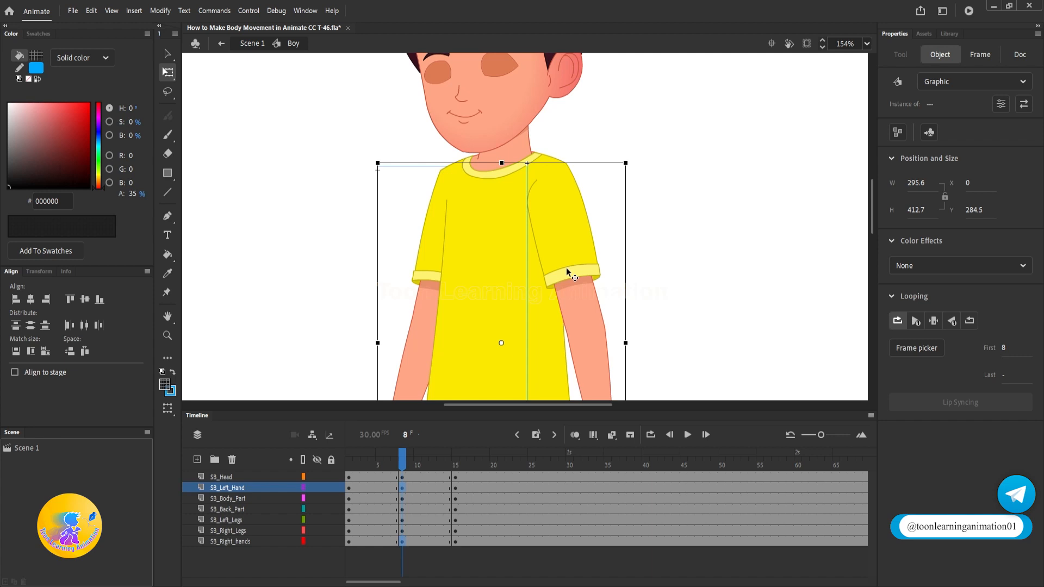
key(shift+Down)
key(shift+Down)
Step: Lower the body part's upper edge at frame 8 until the shoulders meet the sleeves, about 395 pixels tall
click(499, 140)
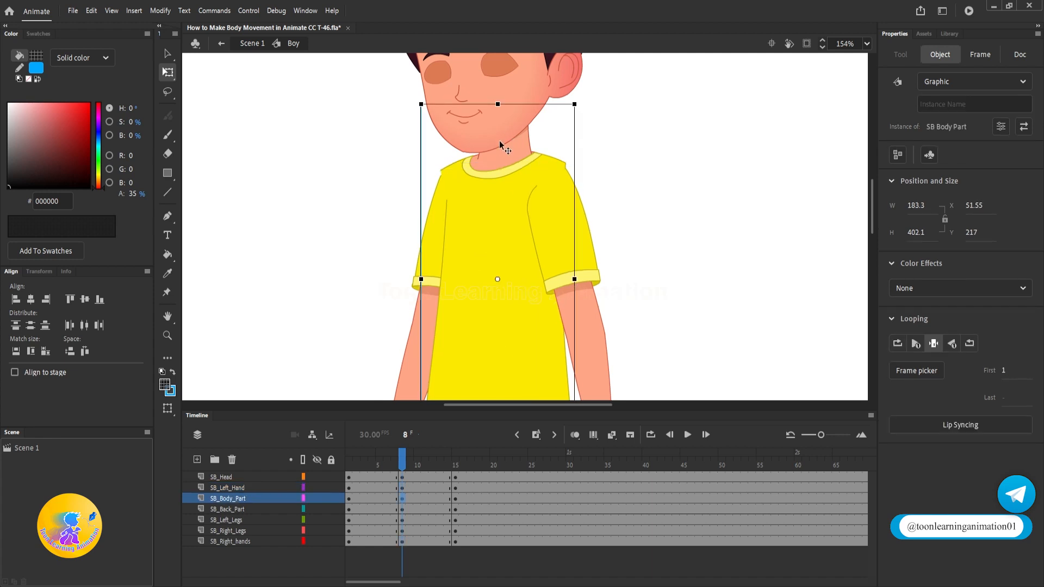
scroll(500, 149, up, 4)
scroll(498, 155, down, 2)
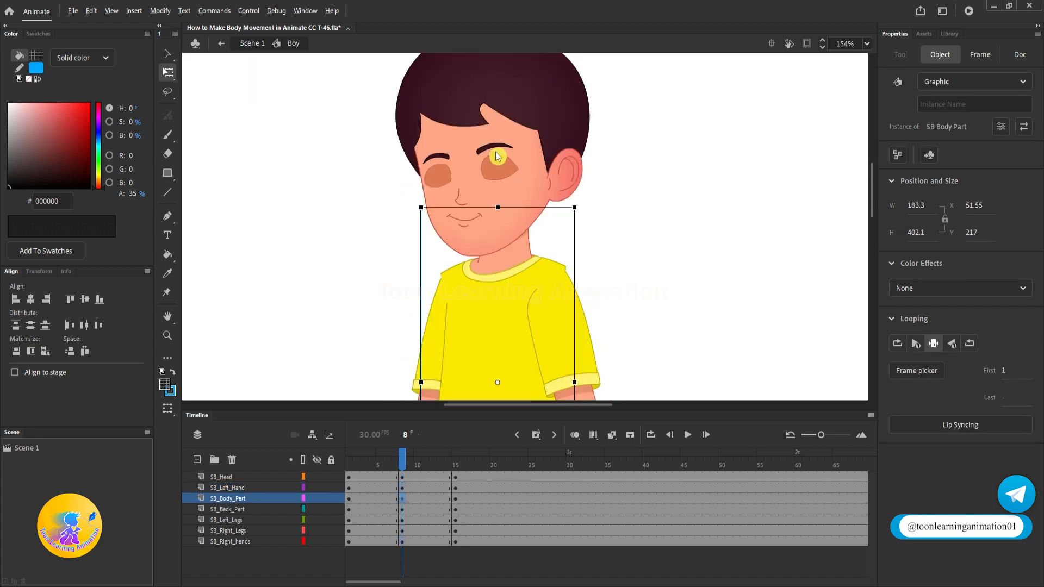
scroll(500, 282, up, 2)
drag(495, 165, 502, 175)
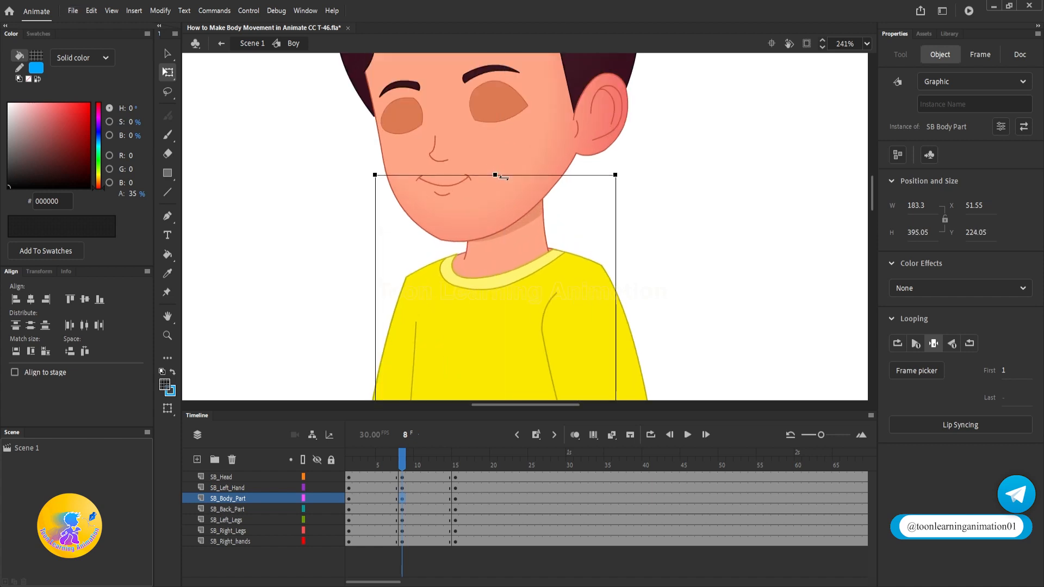
click(718, 249)
Step: Extend the lower edge of the body part downward at frame 8, making it about 400 pixels tall
scroll(574, 171, down, 3)
drag(600, 299, 600, 244)
scroll(531, 263, up, 1)
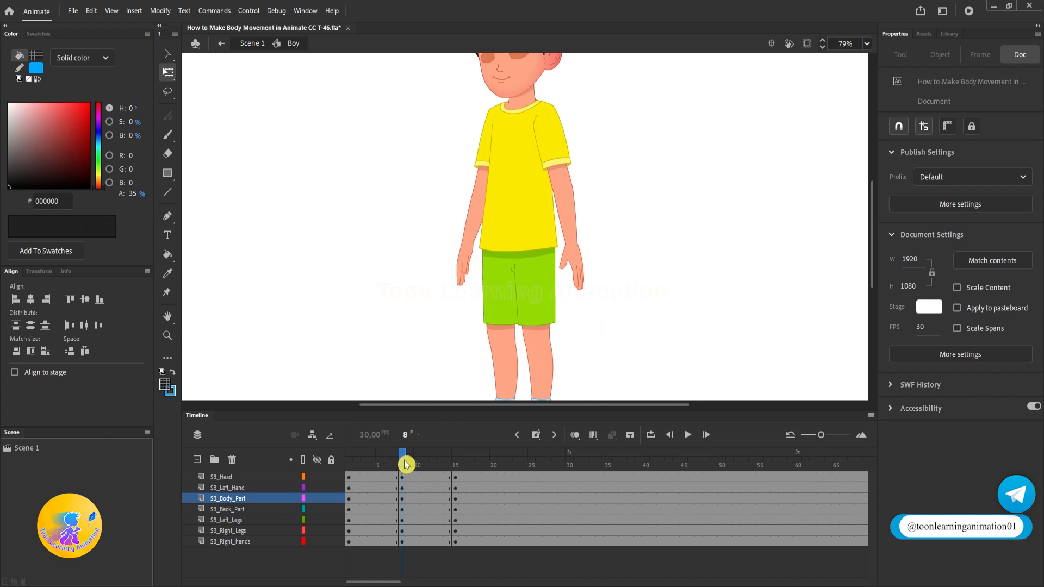
drag(402, 457, 402, 452)
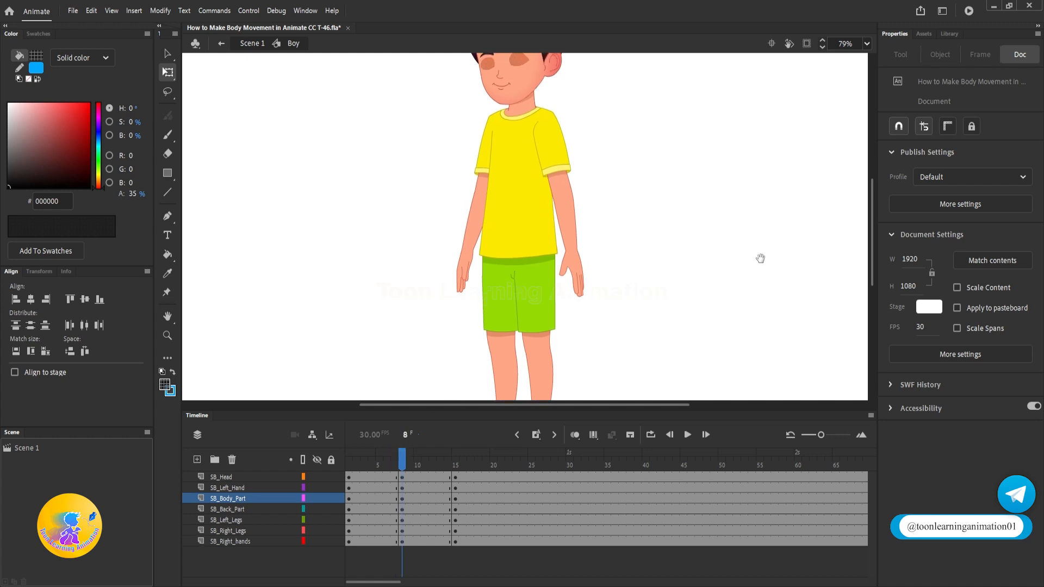
scroll(536, 271, up, 4)
scroll(473, 261, down, 3)
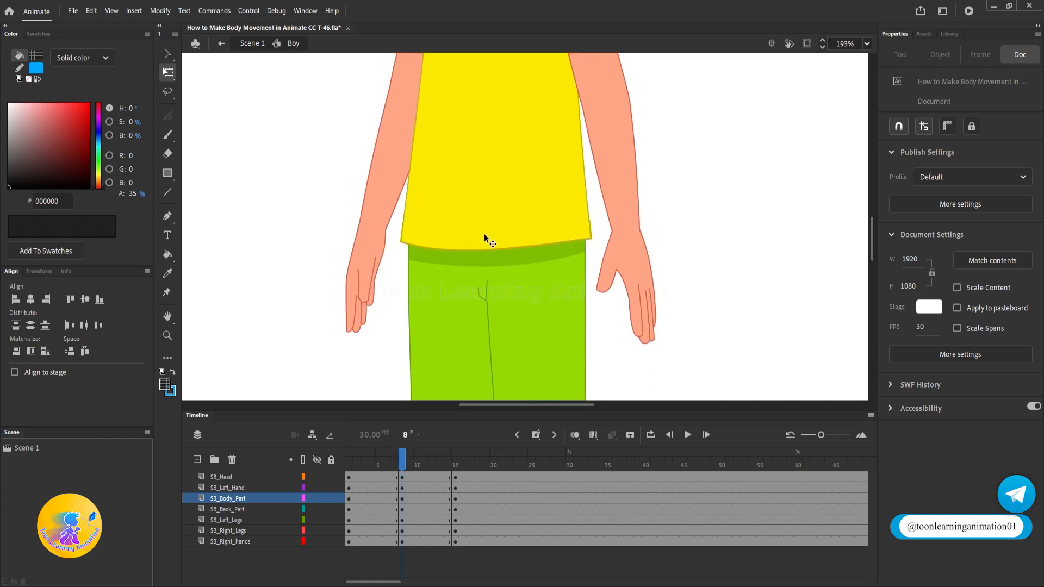
click(485, 237)
drag(495, 252, 479, 195)
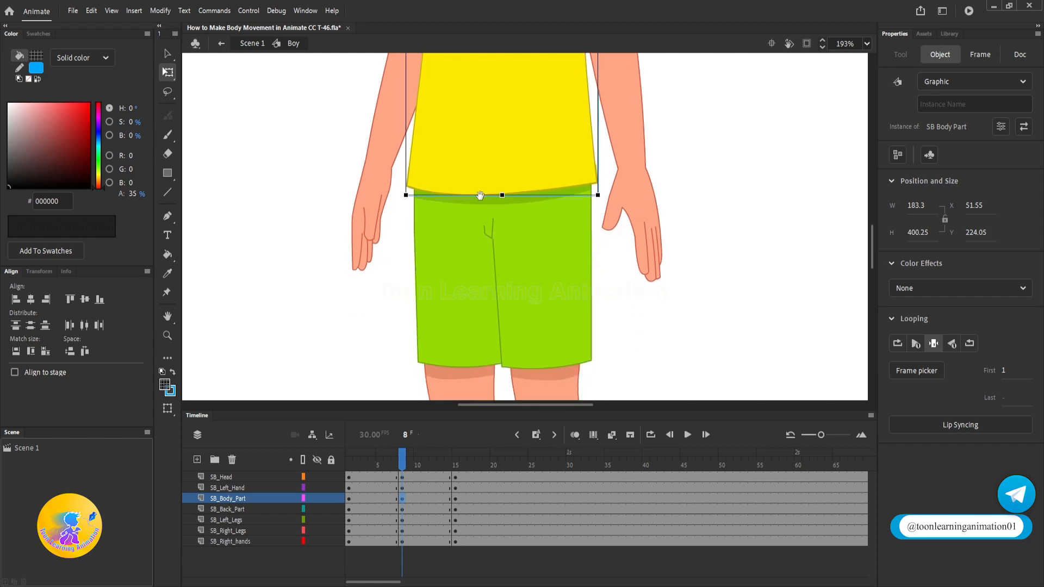
Step: Lower the upper edge of the shorts and legs at frame 8 to about 436 pixels tall, and extend the shirt hem slightly, about 404 pixels tall
drag(401, 224, 598, 316)
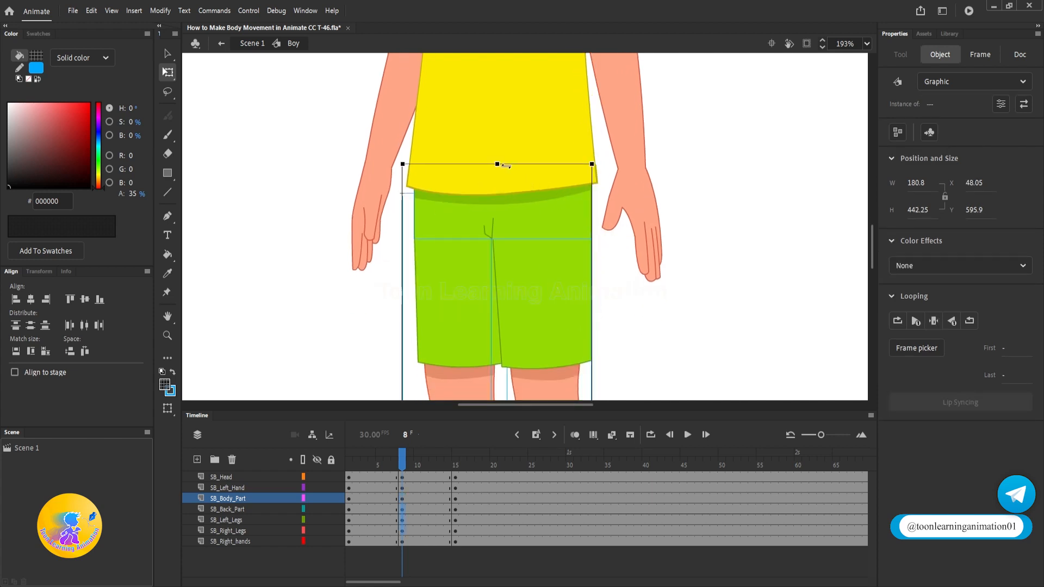
drag(497, 164, 497, 170)
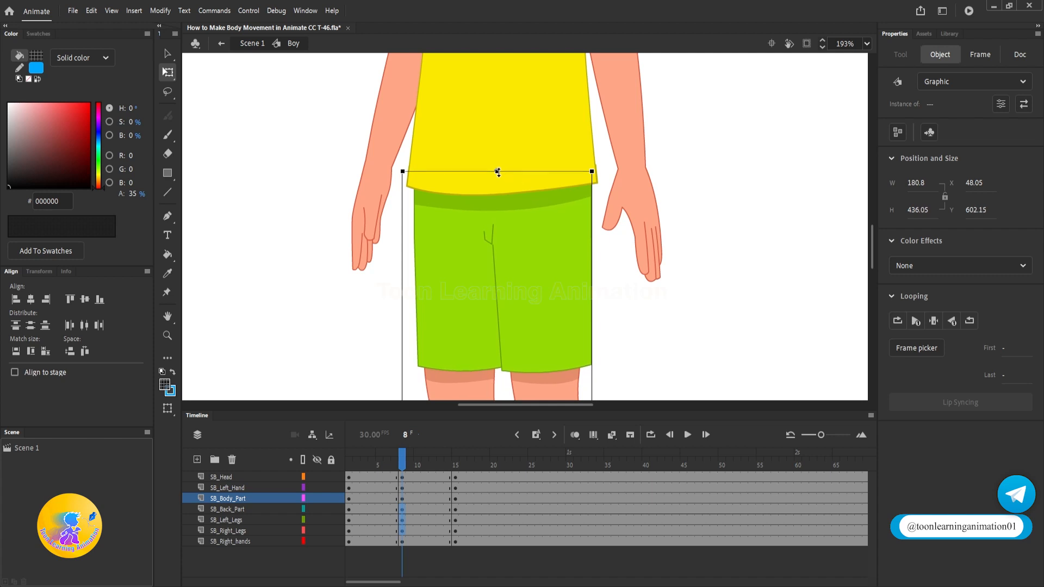
click(499, 159)
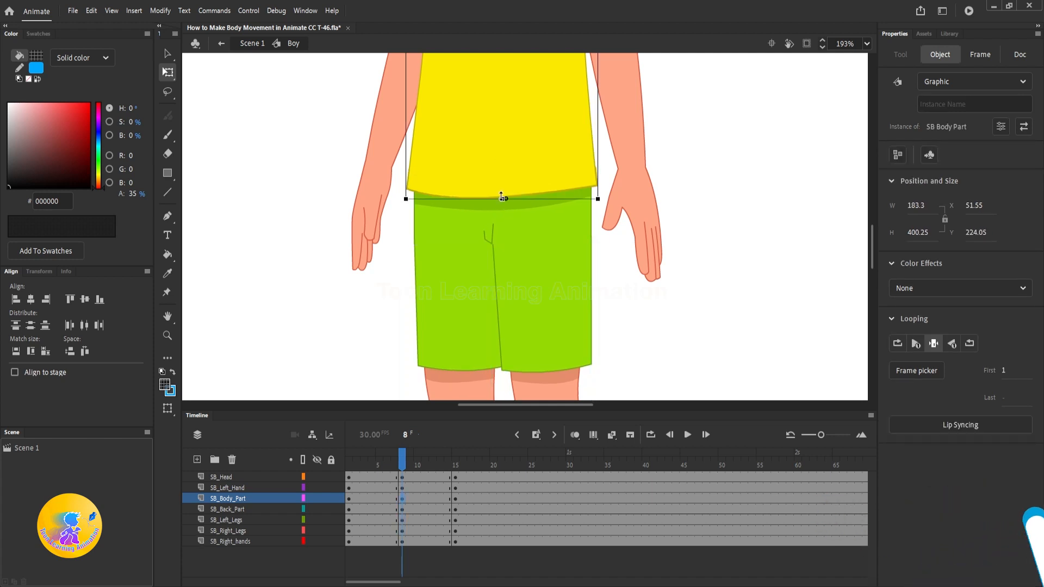
click(443, 430)
Step: Try to shorten both arms together at frame 8 by raising their lower edge, to about 402 pixels tall
click(657, 252)
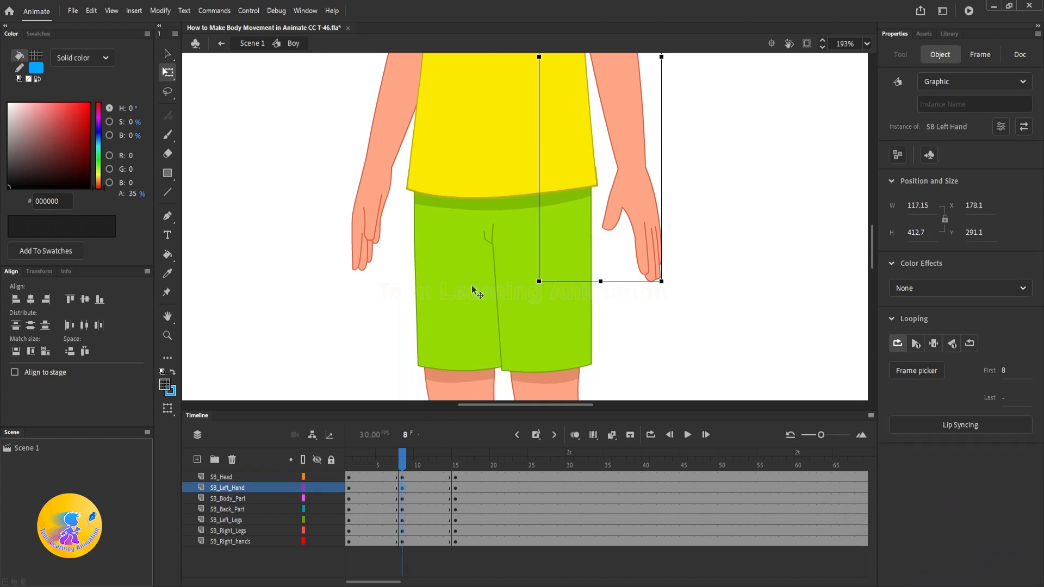
shift+click(360, 239)
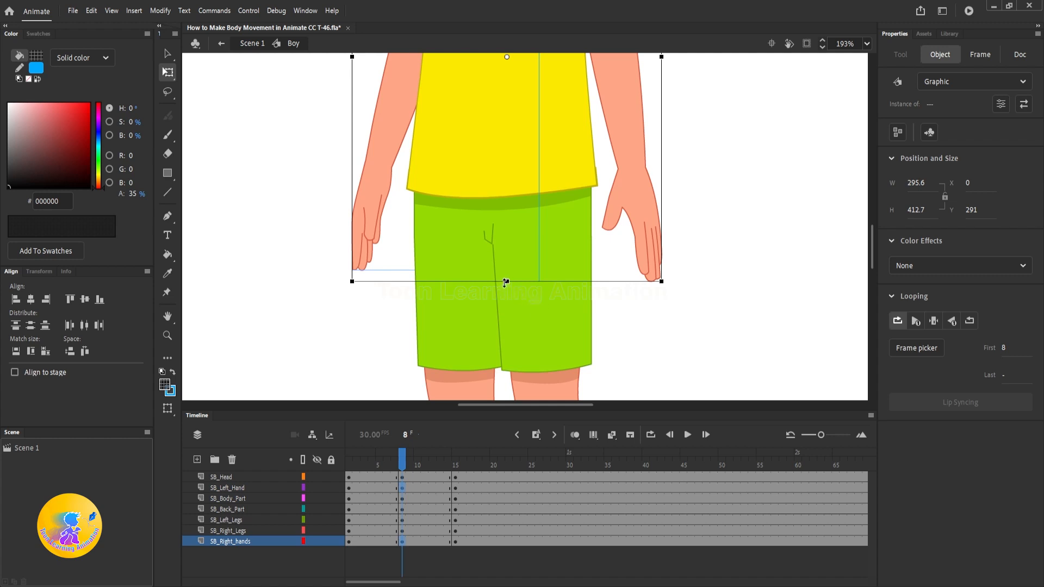
drag(505, 283, 506, 269)
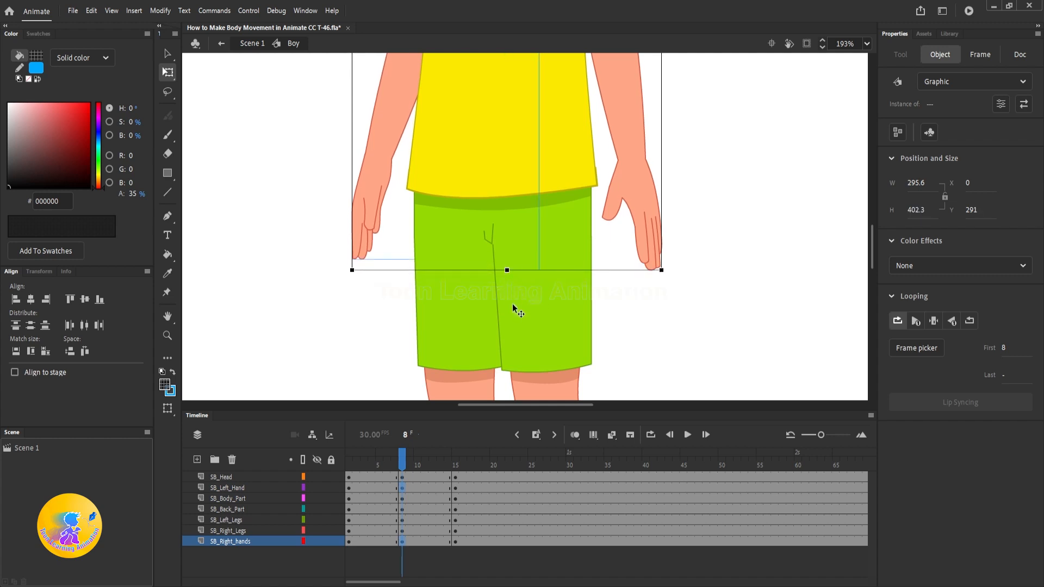
click(801, 319)
key(ctrl+z)
Step: Create classic tweens on all seven body-part layers between the keyframes at frames 1, 8 and 15
drag(406, 221, 544, 296)
scroll(491, 289, down, 5)
drag(649, 217, 614, 234)
scroll(576, 243, down, 2)
drag(419, 474, 380, 541)
right_click(398, 541)
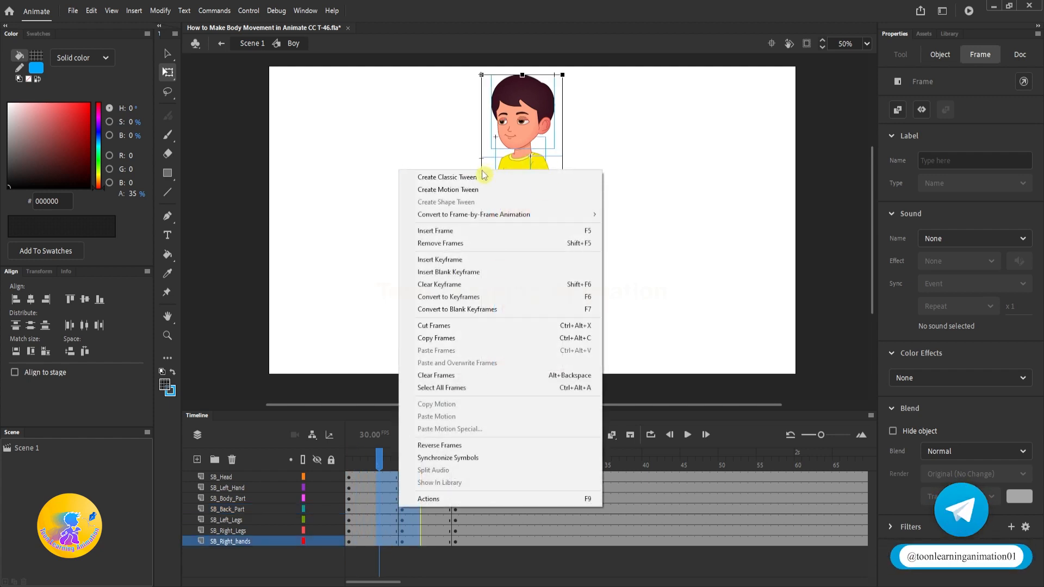
click(447, 177)
Step: Play the tweened animation from frame 1 and check the boy's body movement, including a closer view
drag(379, 460, 253, 457)
click(710, 259)
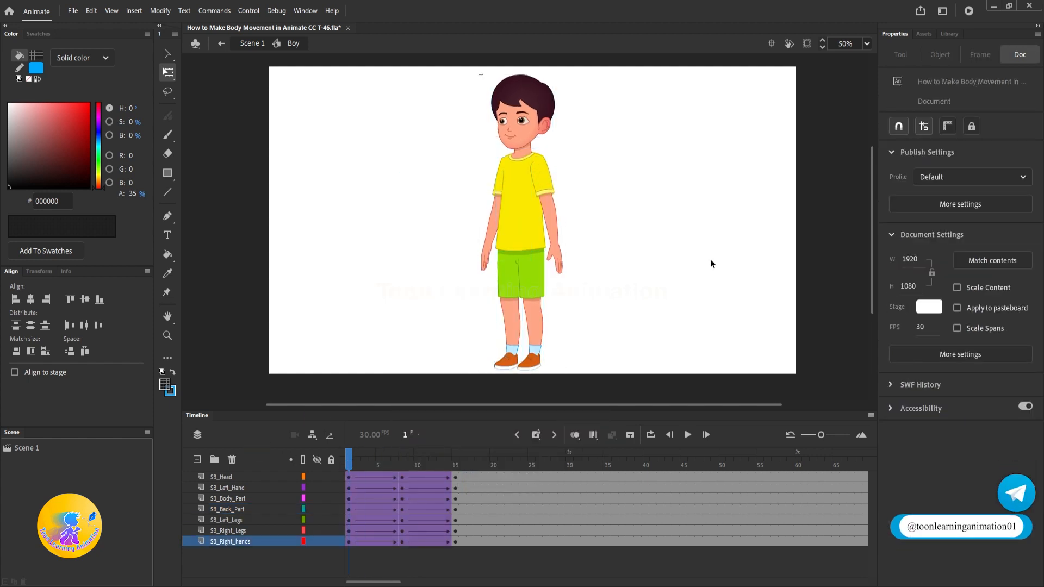
key(Return)
key(Return)
drag(627, 201, 633, 225)
scroll(526, 172, up, 3)
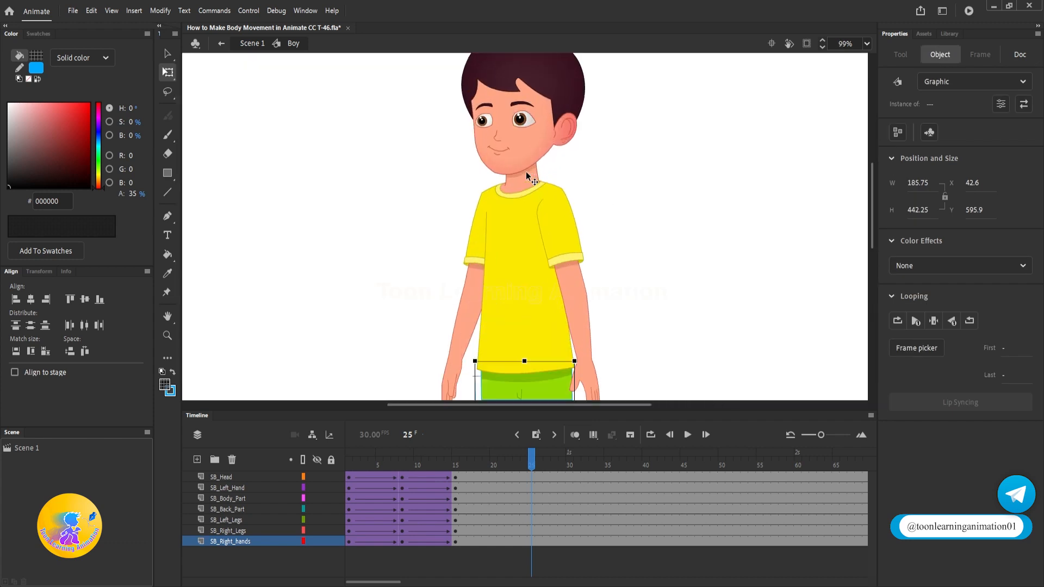
drag(419, 458, 332, 451)
key(Return)
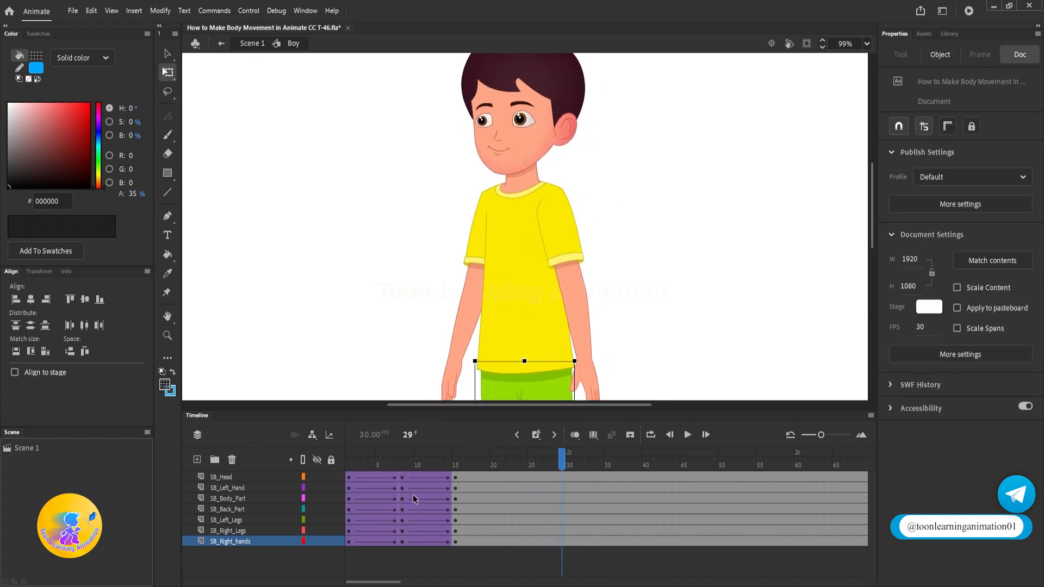
Step: Return to frame 8 and nudge the head further down to a Y position of 2.7
click(402, 463)
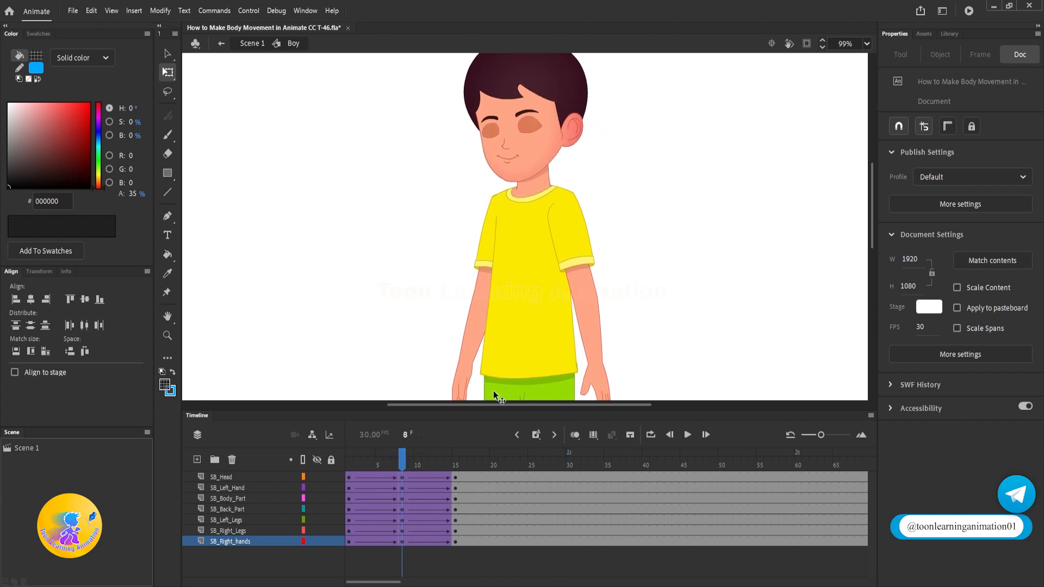
scroll(538, 144, up, 3)
click(520, 132)
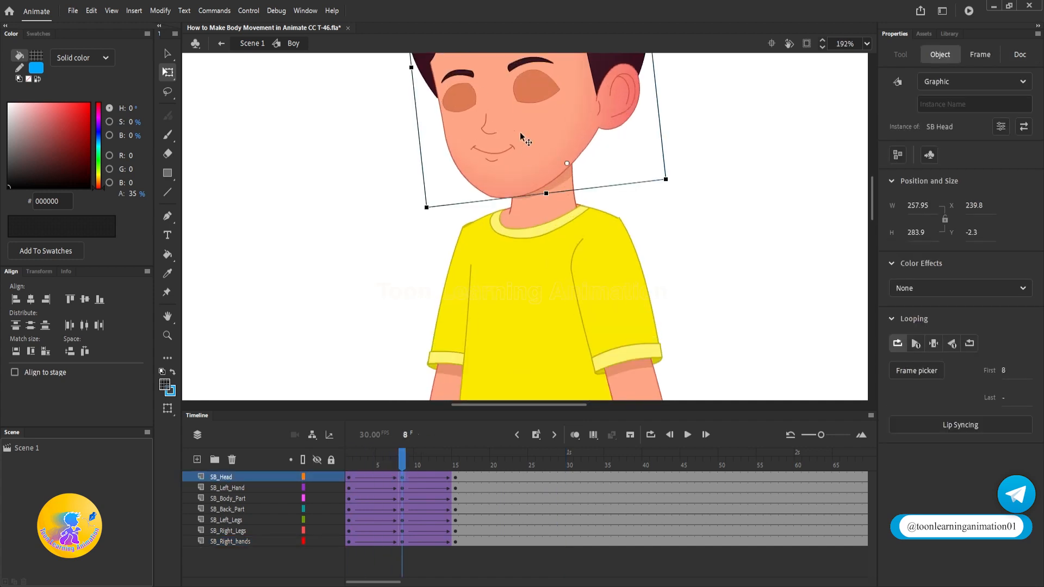
key(Down)
key(Down)
key(Down)
key(Down)
key(Down)
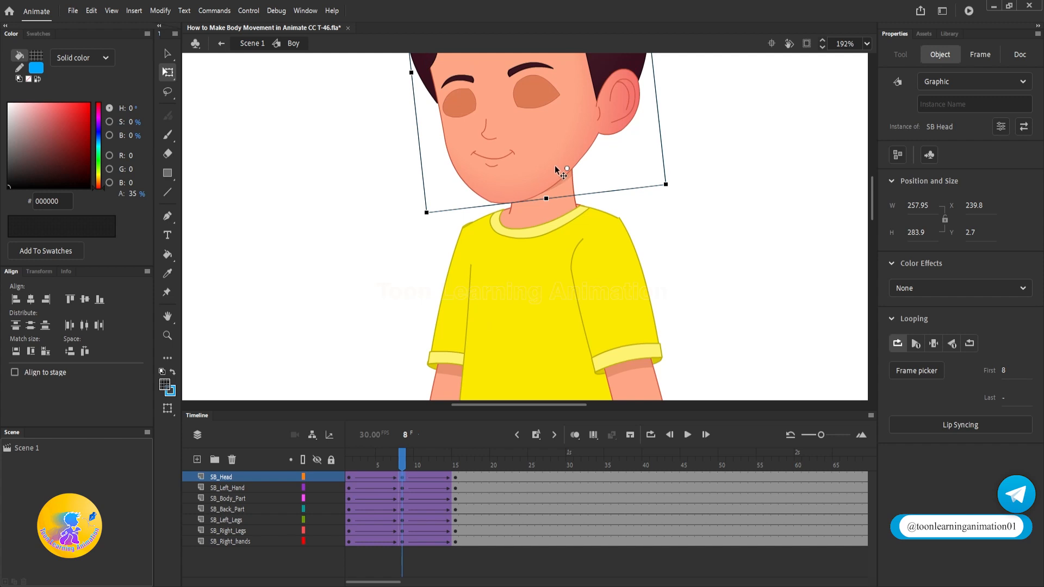
Step: Select both arms together at frame 8 and nudge them down to a Y position of 296
drag(587, 245, 570, 126)
click(424, 237)
shift+click(625, 240)
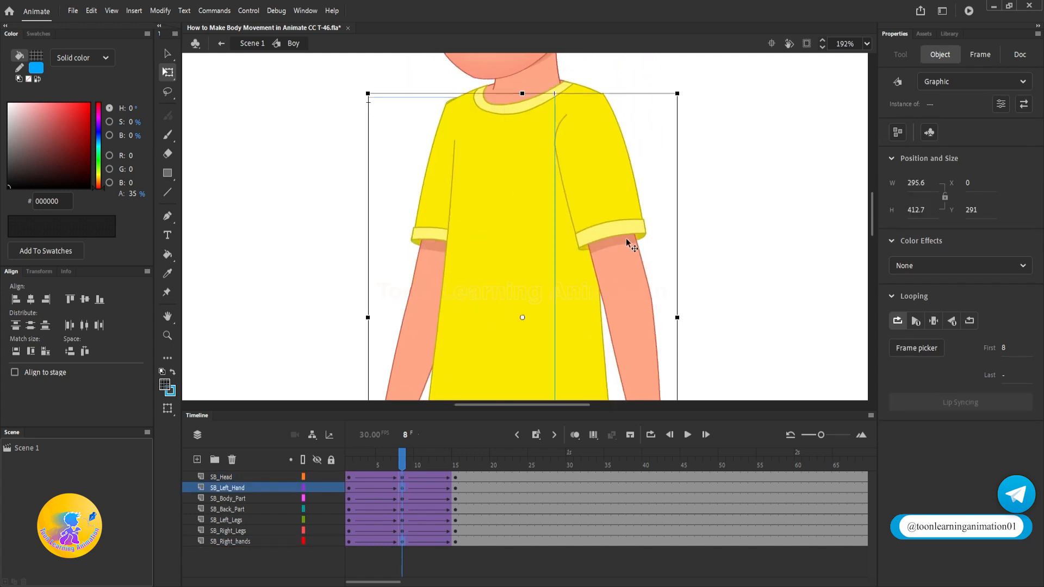
key(Down)
key(Down)
key(Down)
key(Down)
key(Down)
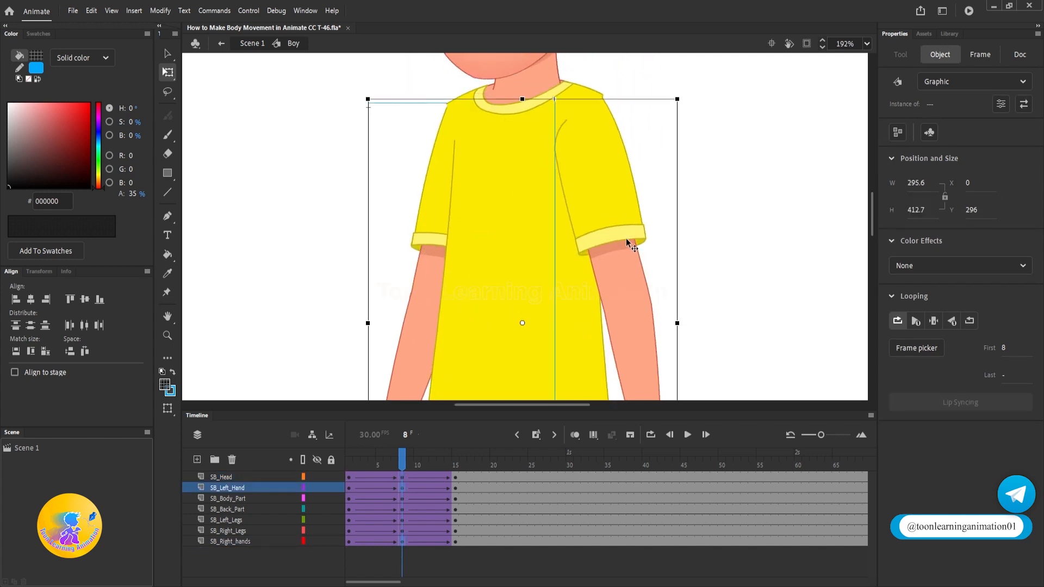
Step: Lower the body part's upper edge again at frame 8 to match the sleeves, about 399 pixels tall
click(551, 226)
drag(530, 173, 509, 269)
scroll(517, 233, up, 2)
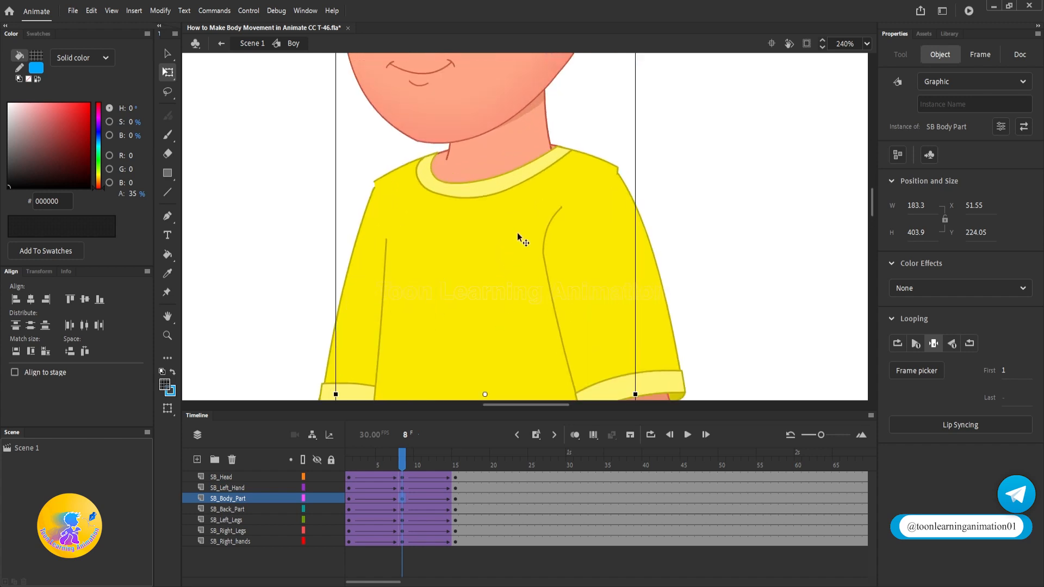
drag(498, 147, 517, 232)
scroll(517, 230, down, 1)
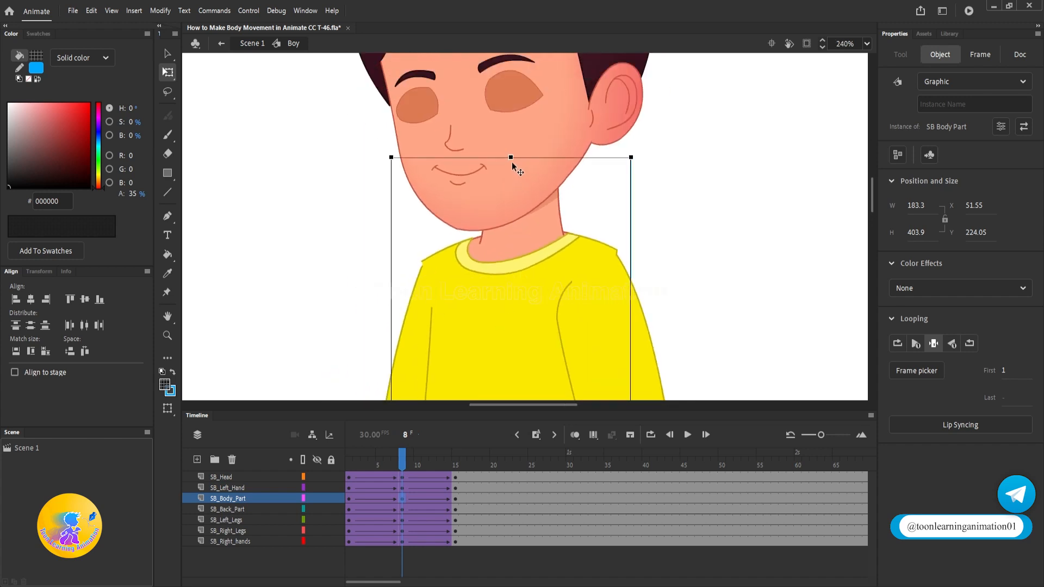
drag(511, 158, 512, 164)
Step: Lower the upper edge of the shorts and legs slightly at frame 8, and extend the shirt hem to about 401 pixels tall overall
scroll(680, 256, down, 10)
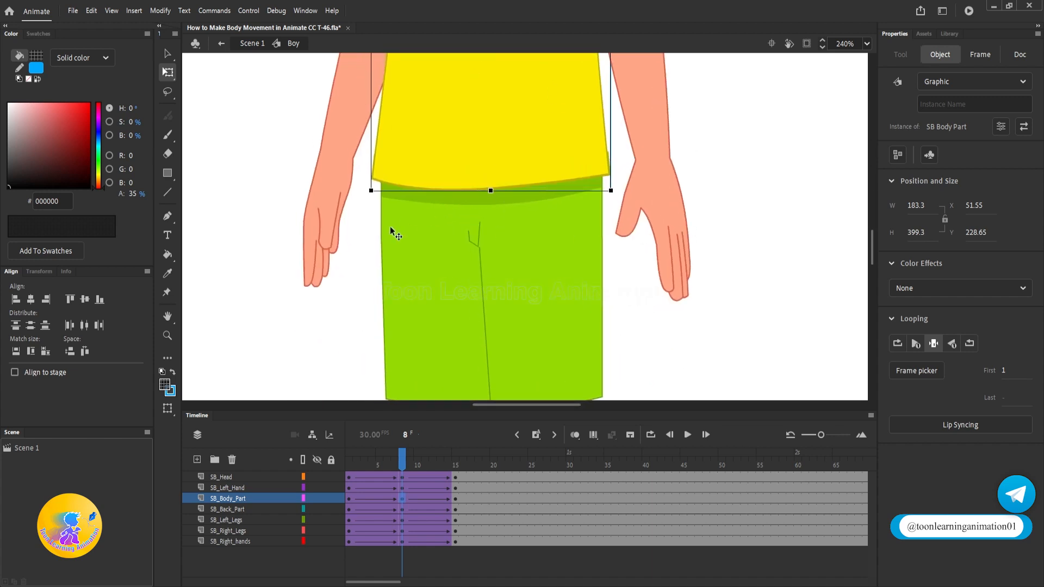
drag(384, 214, 569, 261)
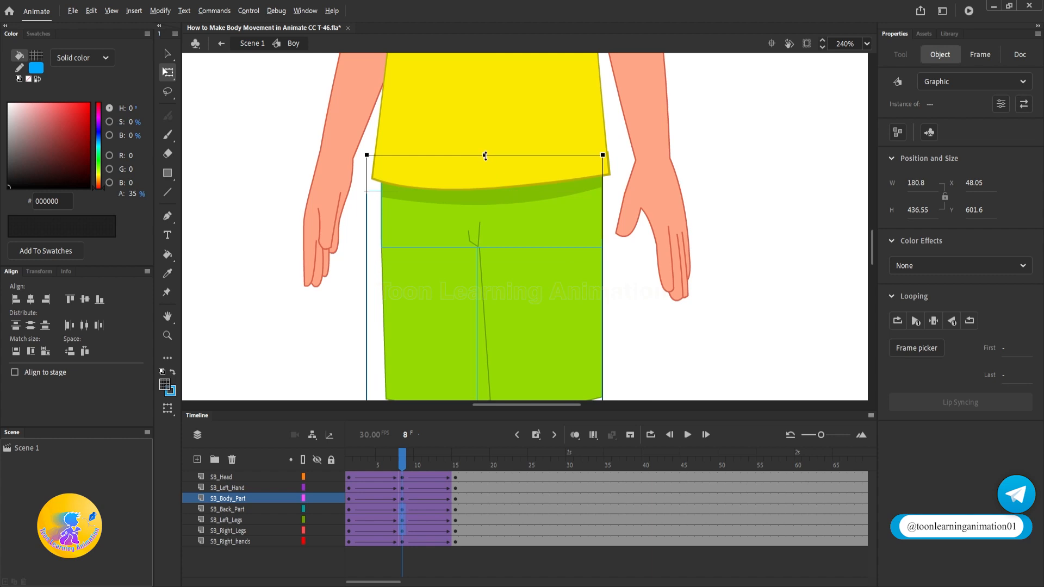
click(486, 187)
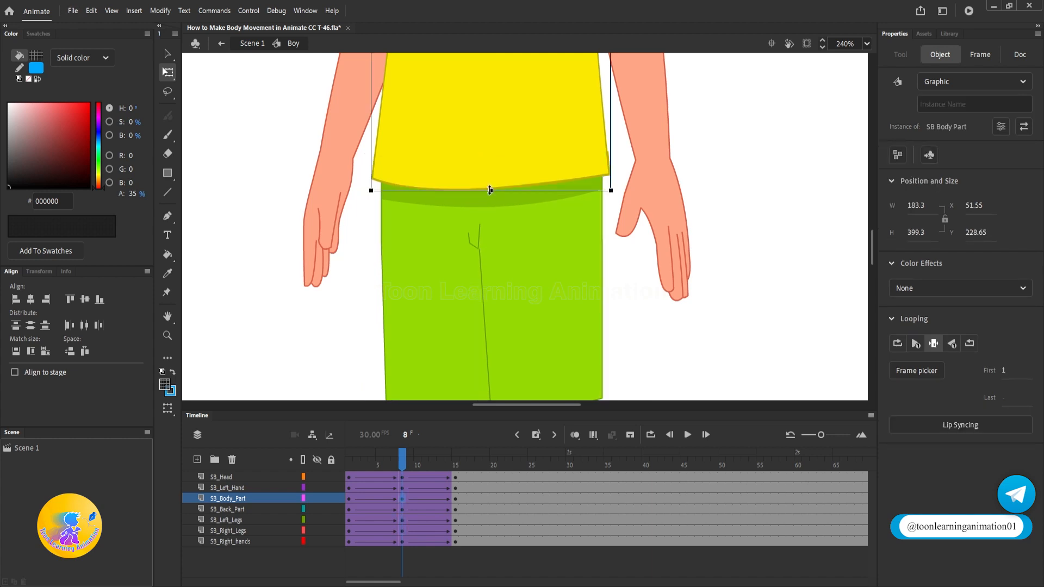
drag(490, 191, 490, 194)
Step: Replay the animation from frame 1 to check the adjusted frame 8 pose on the whole figure
scroll(456, 326, down, 5)
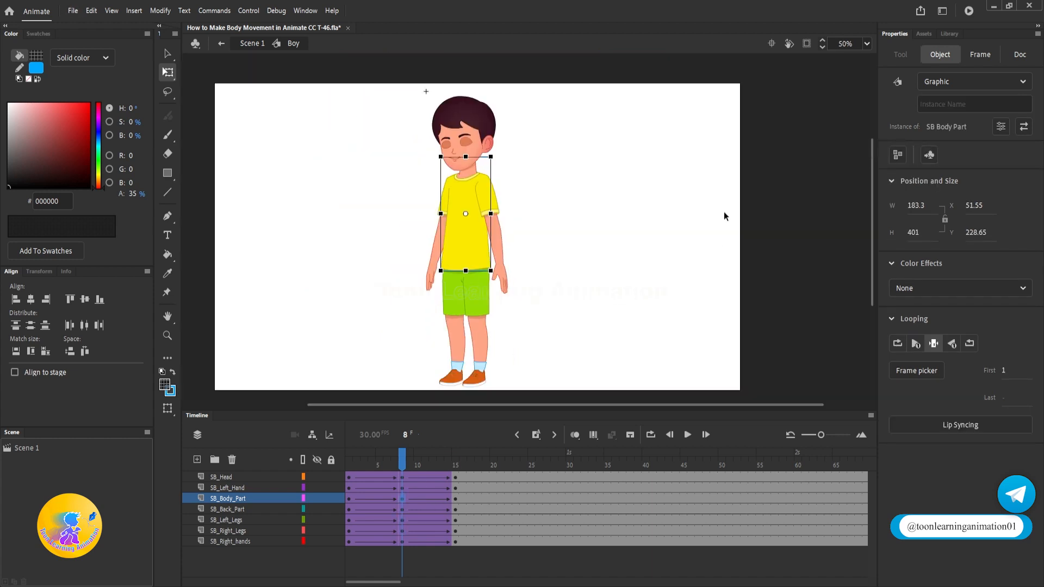
drag(505, 286, 513, 302)
scroll(511, 310, up, 1)
drag(403, 453, 229, 438)
key(Return)
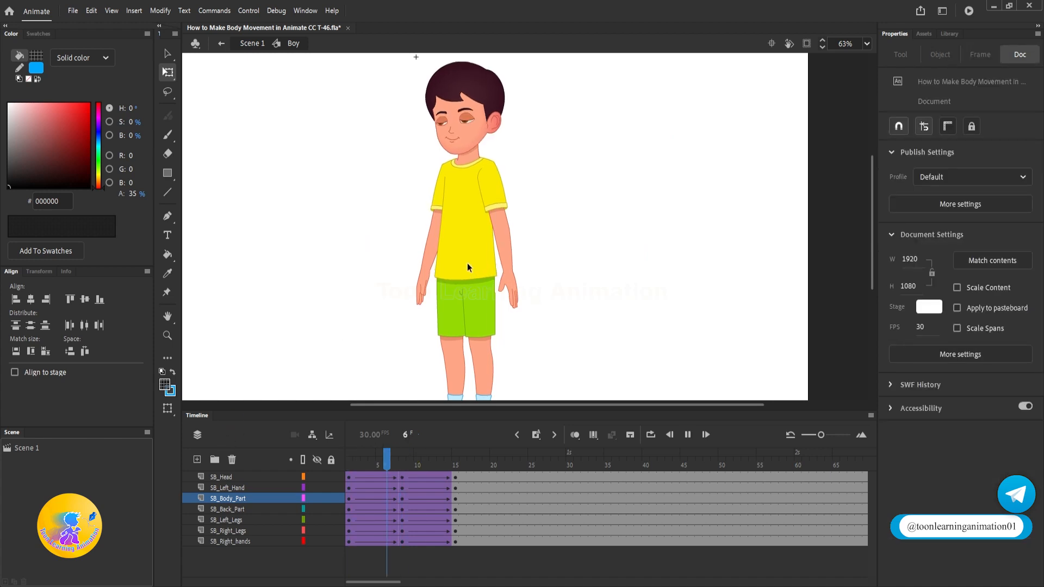
Step: Shift the head left at frame 15 to an X position of 240.85
key(Return)
drag(401, 465, 456, 501)
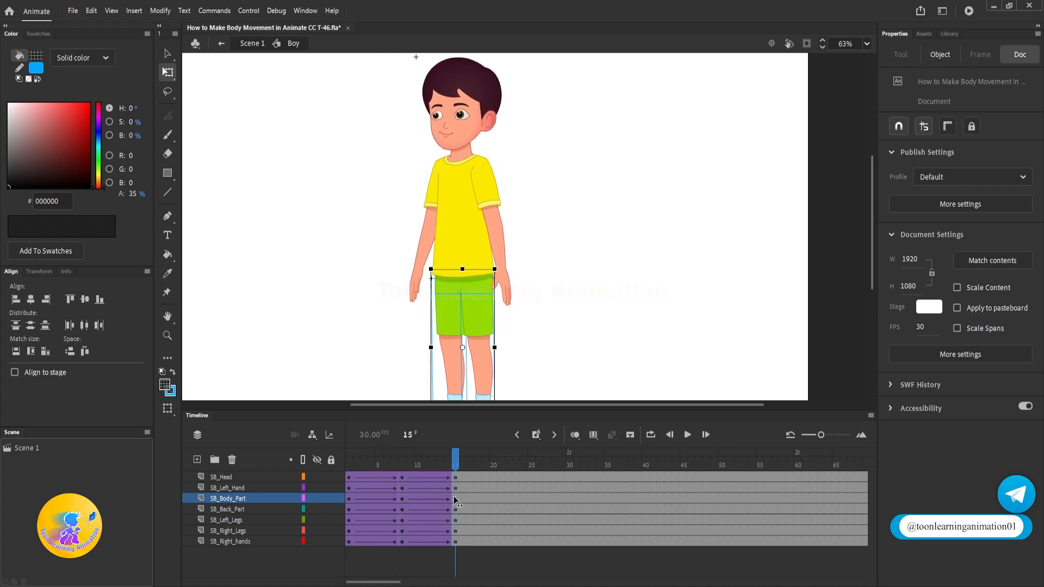
scroll(440, 137, up, 3)
click(478, 156)
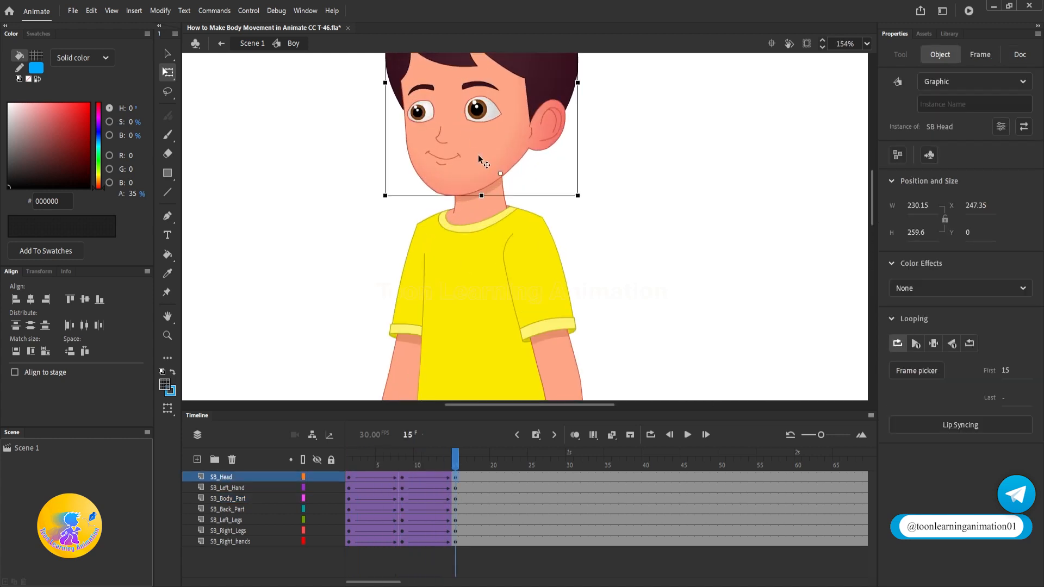
key(shift+Left)
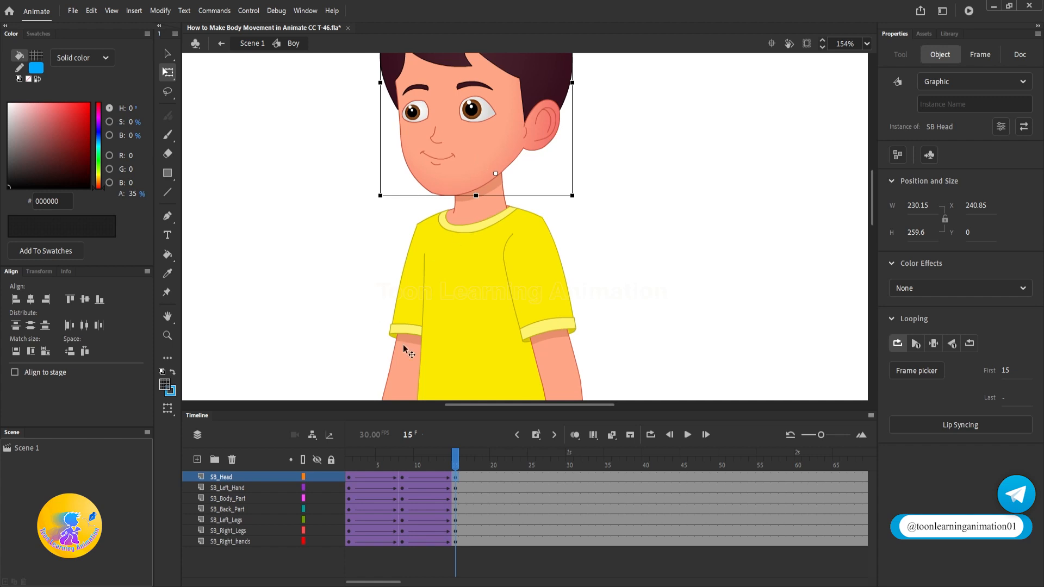
Step: Play the animation at closer and wider views to check the head's shift at frame 15
key(Return)
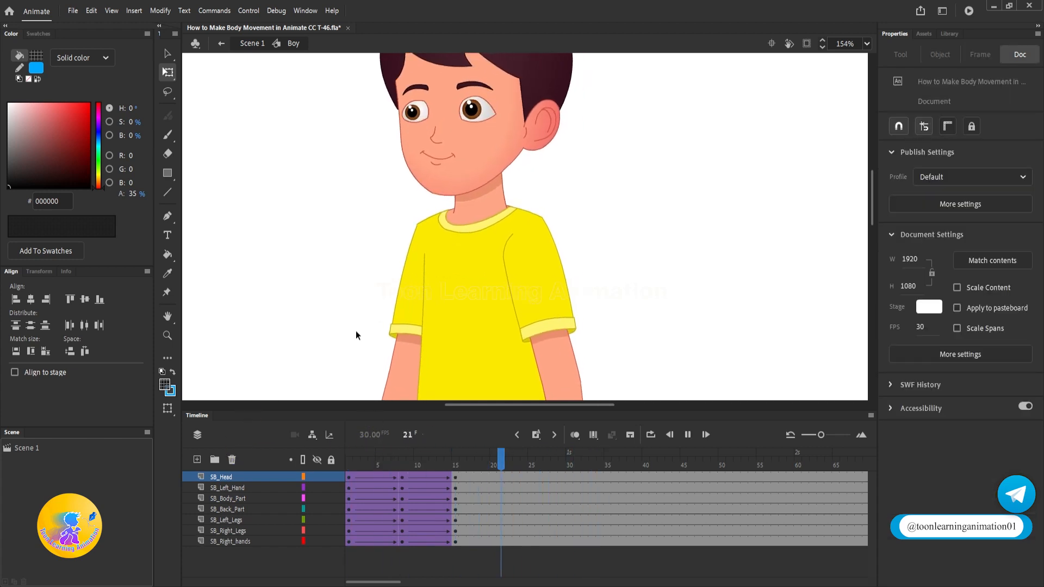
key(Return)
key(v)
scroll(565, 234, down, 2)
drag(580, 193, 570, 234)
key(Return)
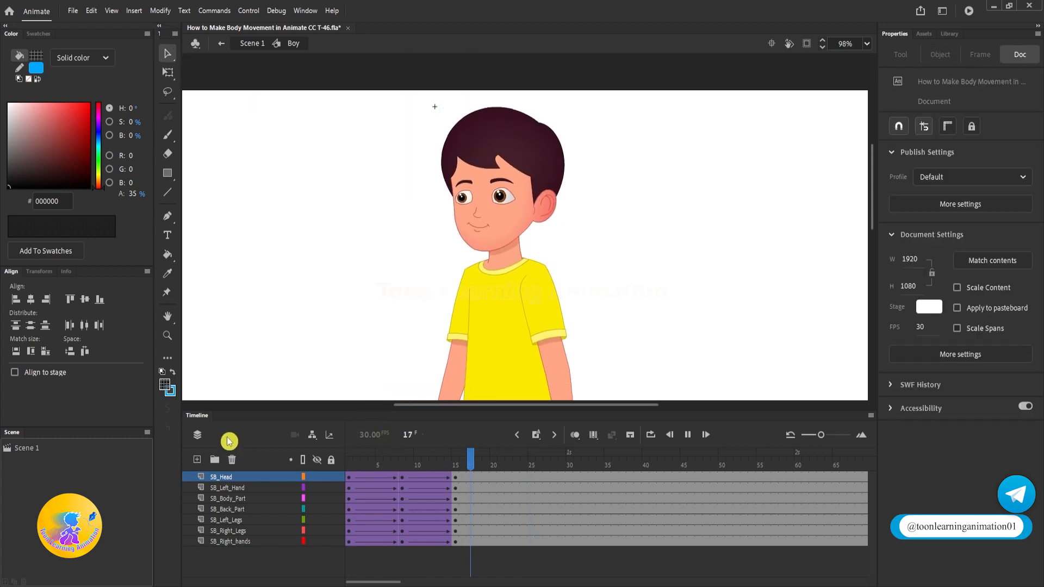
key(Return)
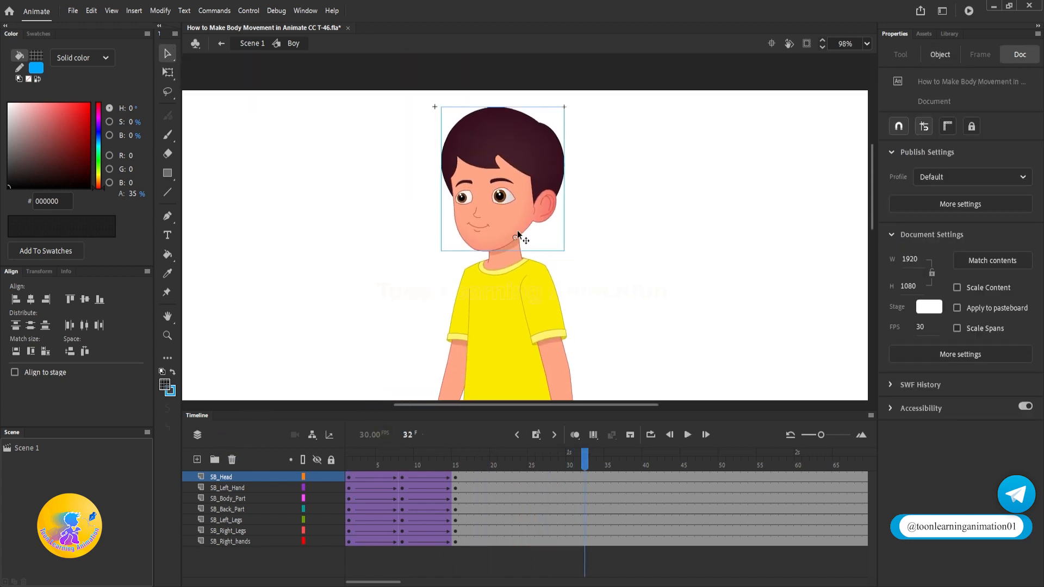
Step: Inspect the parts inside the head symbol, and compare the Boy's poses at frames 1, 8 and 15
double_click(517, 231)
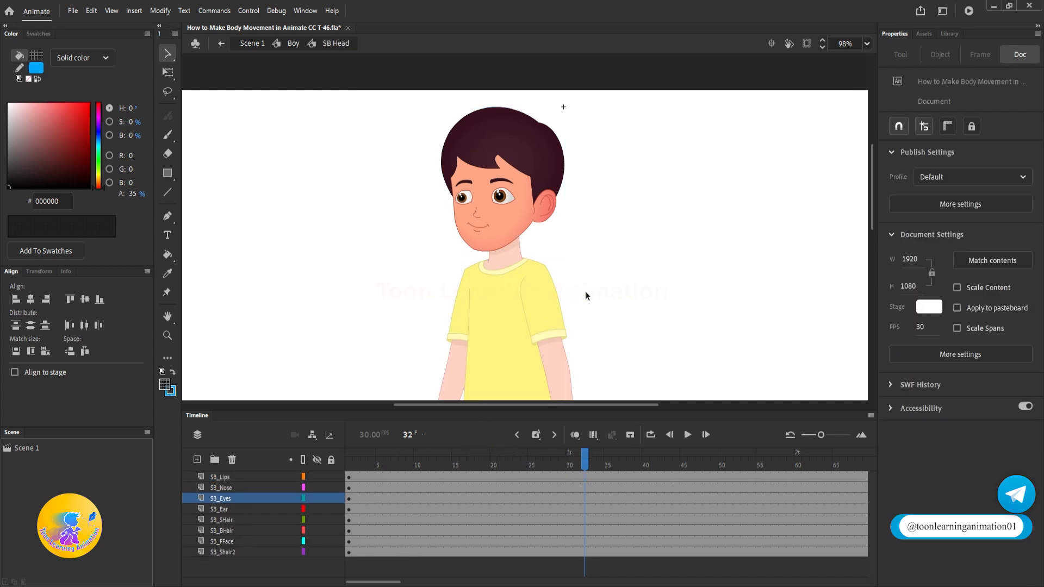
double_click(585, 321)
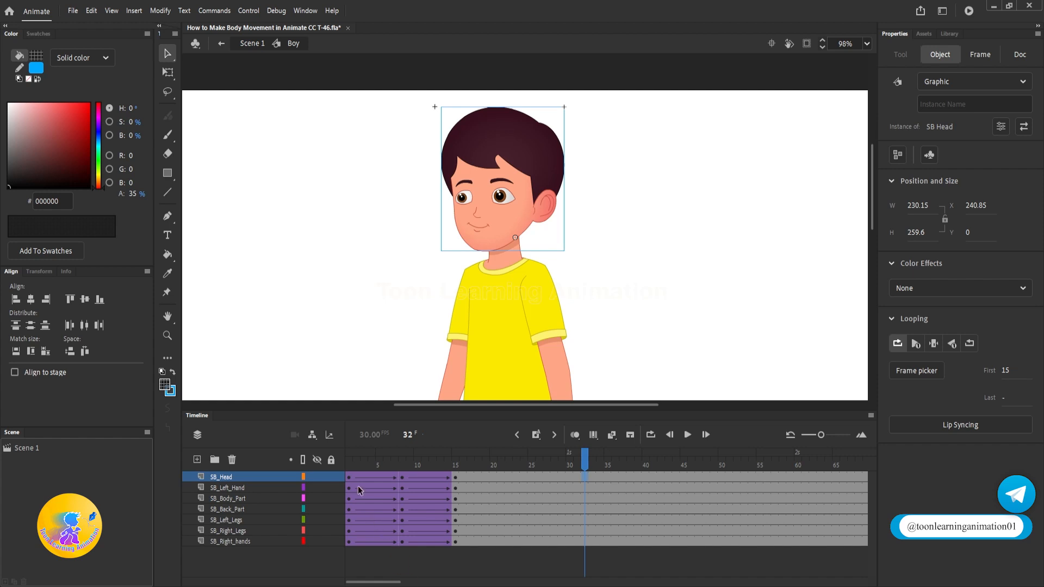
click(351, 465)
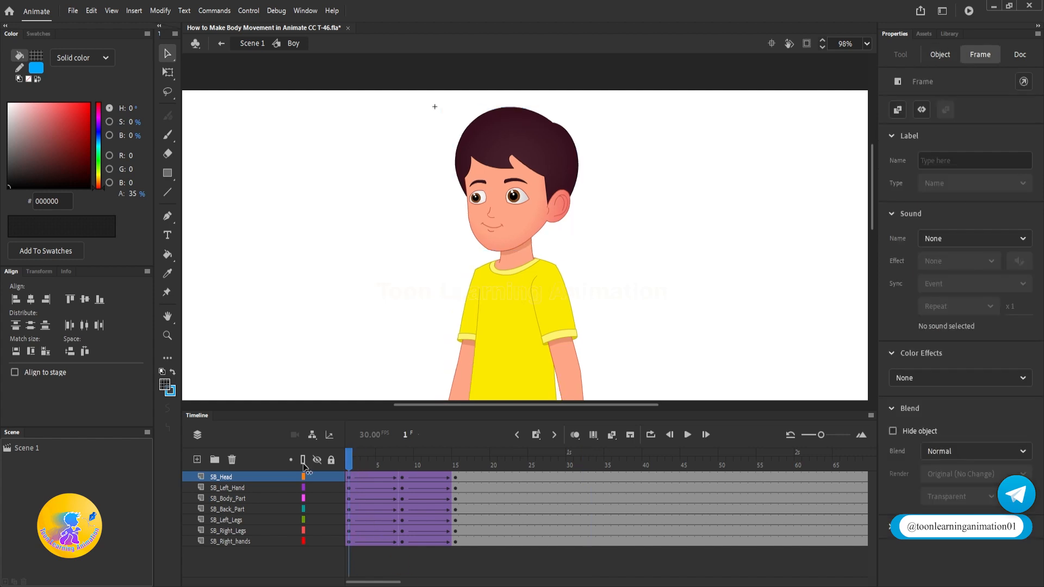
click(402, 469)
click(454, 469)
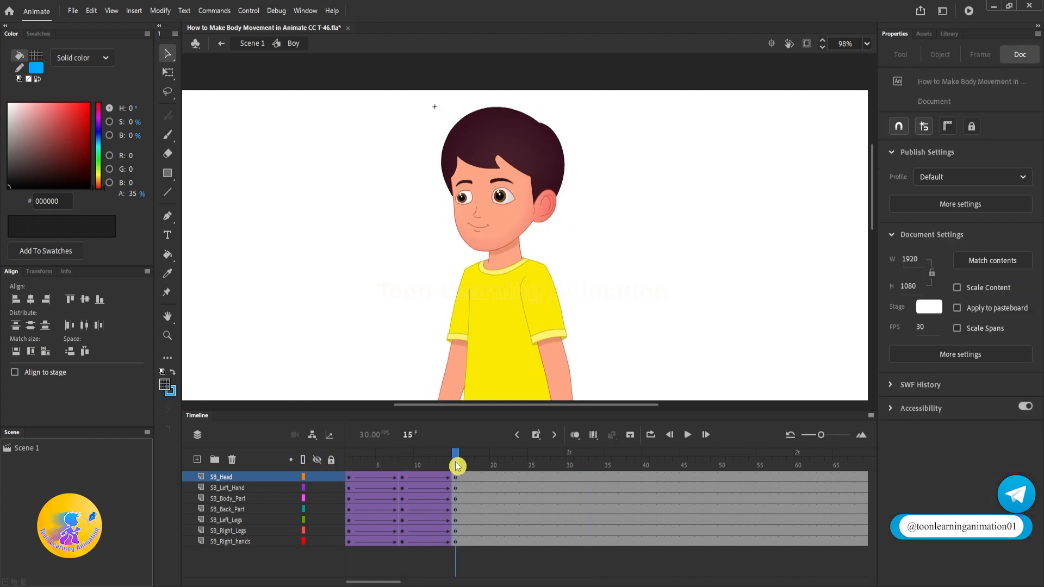
Step: Open the head symbol and insert keyframes at frames 8 and 15 on all of its layers
click(483, 237)
double_click(484, 237)
drag(460, 464, 325, 457)
click(402, 466)
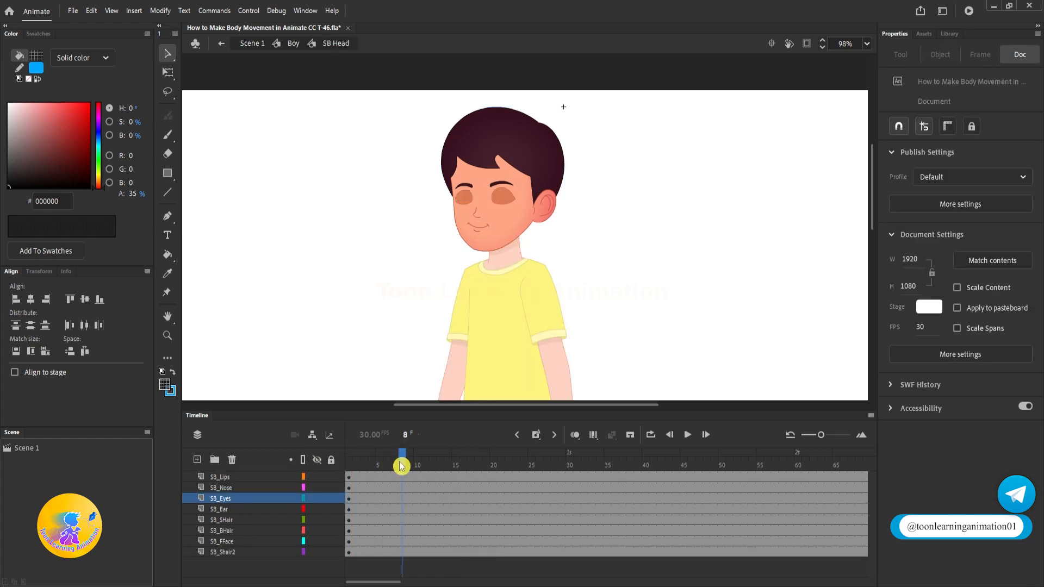
click(455, 468)
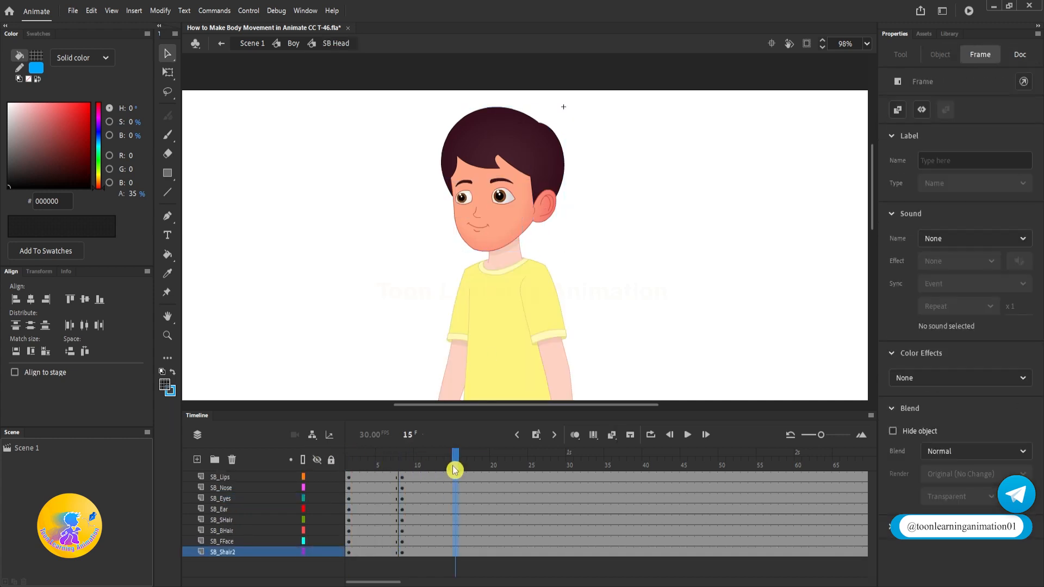
key(F6)
Step: Move the eyes and eyebrows down at frame 8 of the head symbol to X 98.55, Y 145.95
click(403, 466)
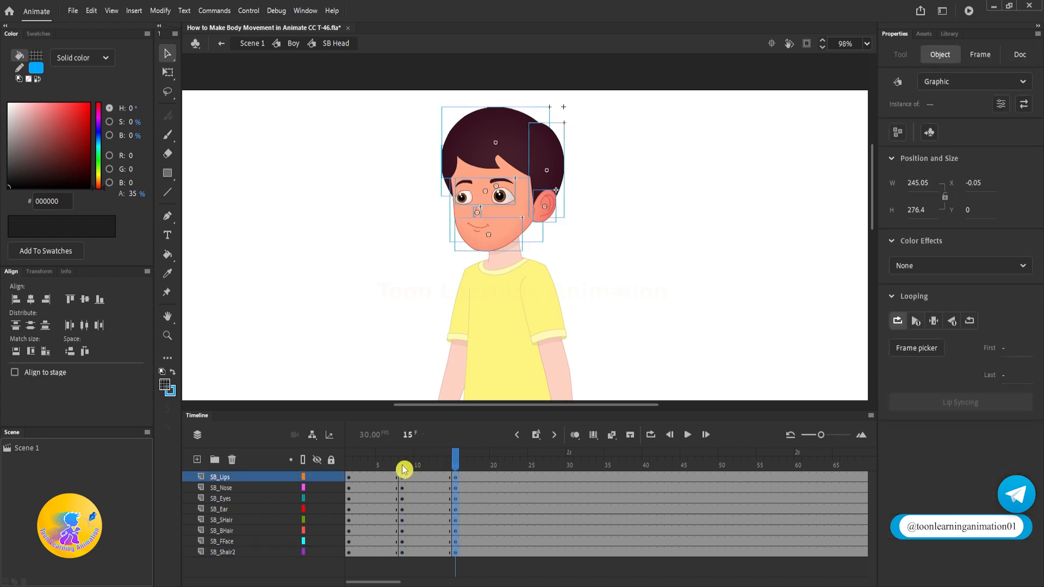
click(402, 466)
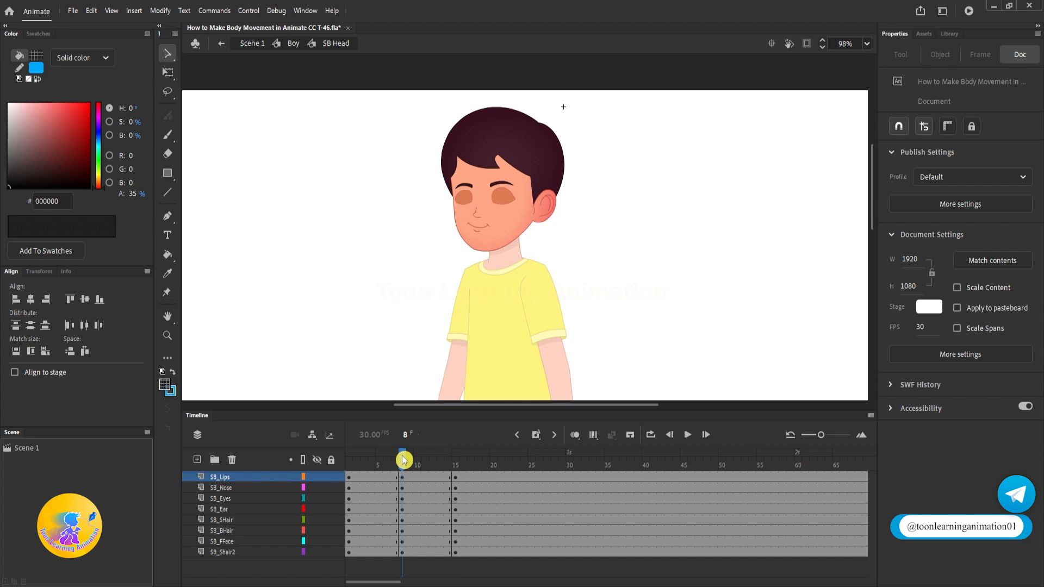
key(q)
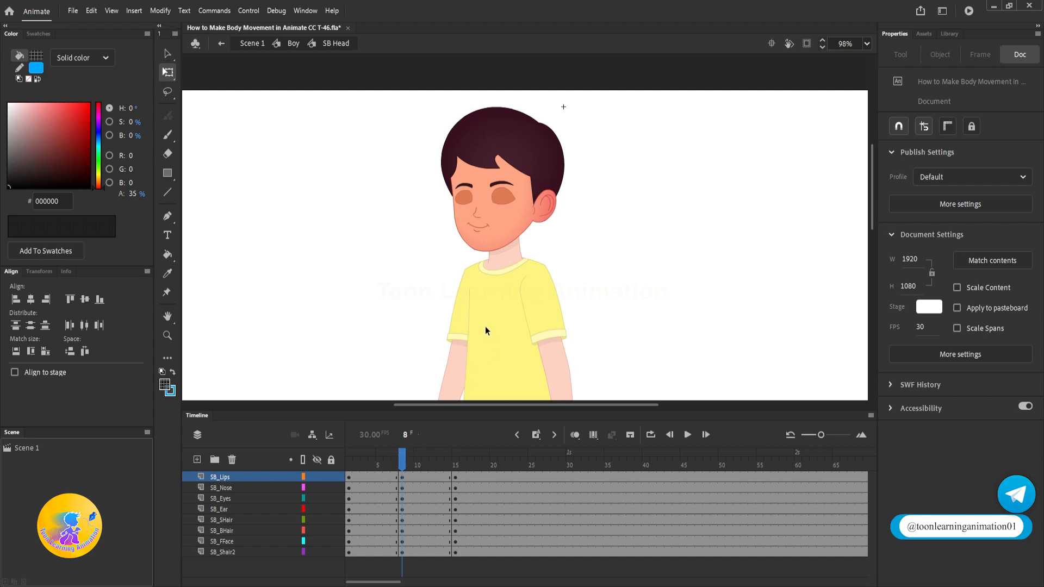
scroll(497, 185, up, 3)
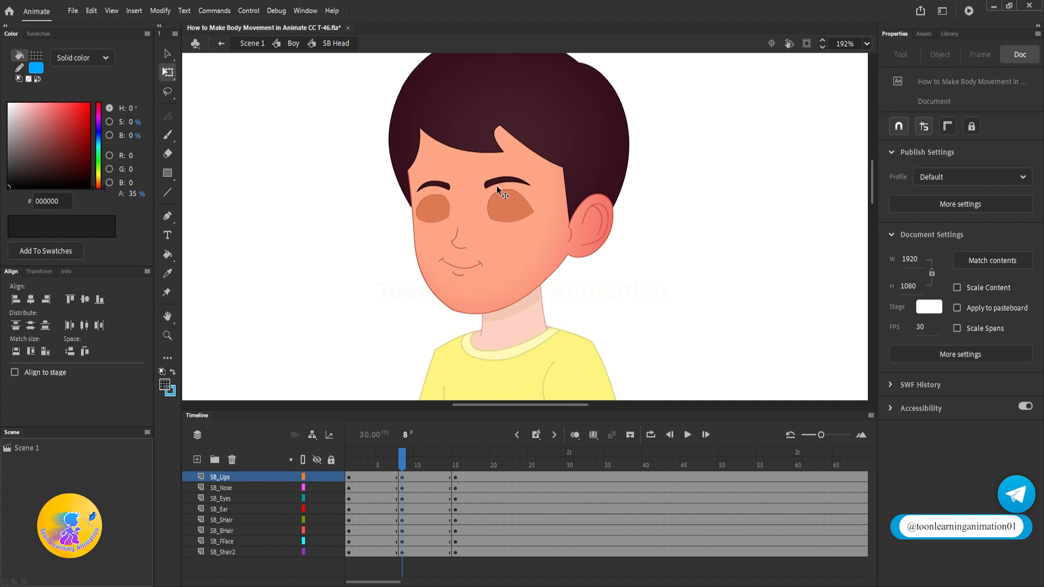
scroll(497, 185, up, 1)
click(501, 223)
scroll(503, 222, up, 2)
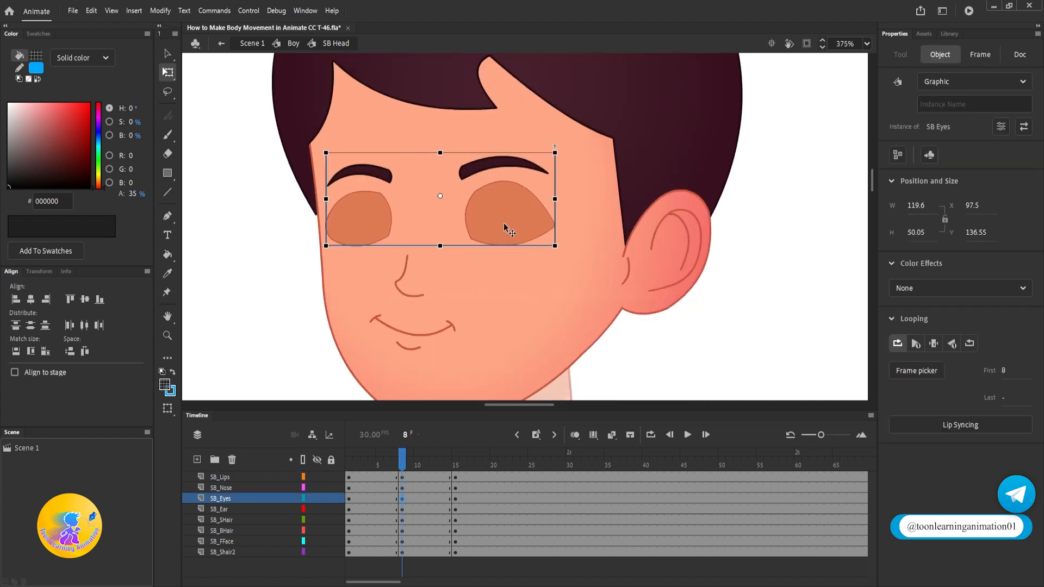
drag(503, 222, 501, 241)
drag(497, 276, 493, 224)
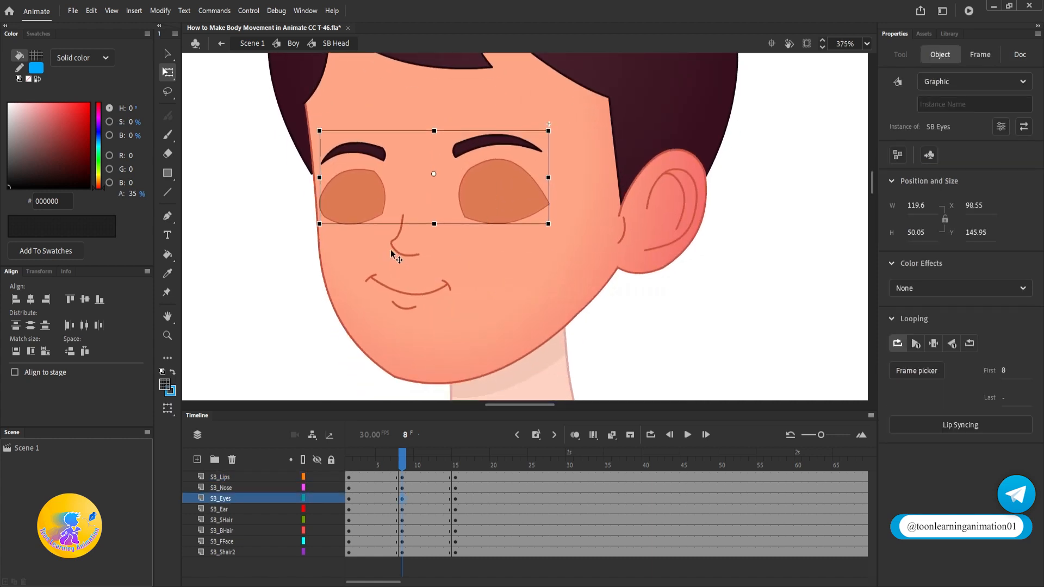
Step: Lower the nose to a Y position of 204.35 and the mouth-and-chin part to 220.45 at frame 8
drag(401, 227, 405, 241)
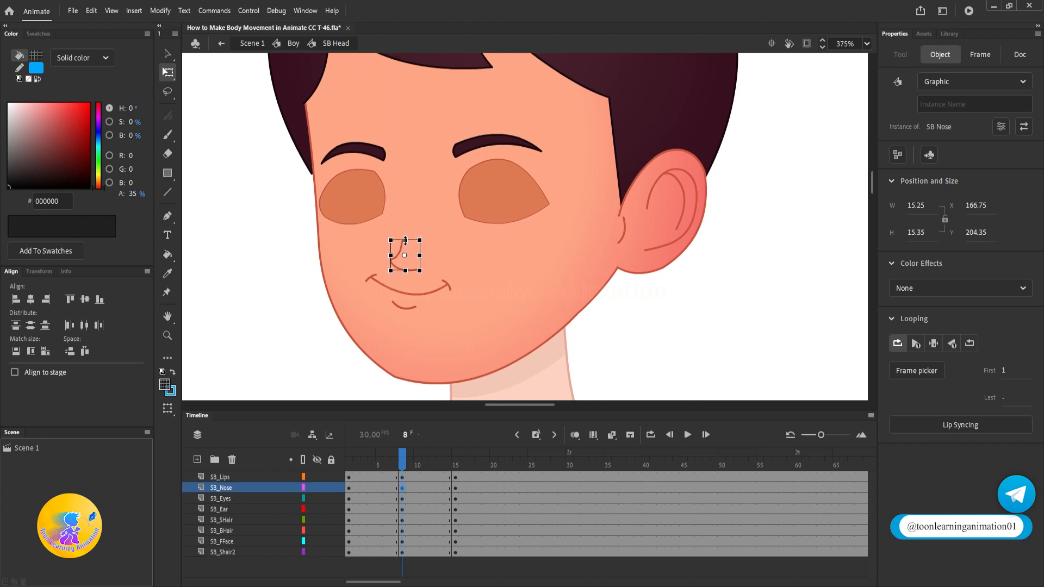
click(410, 293)
drag(448, 259, 448, 272)
drag(649, 349, 648, 322)
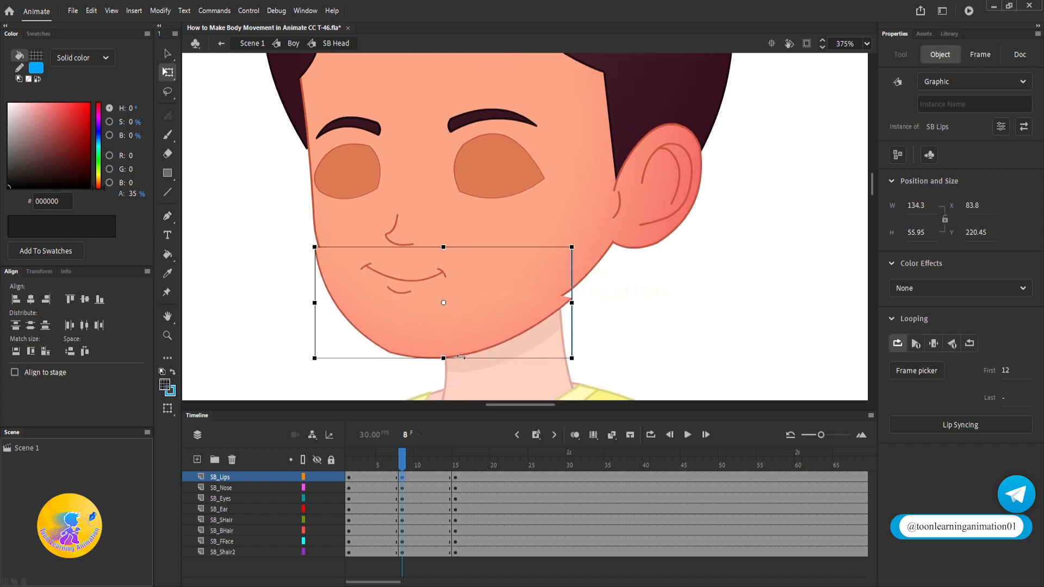
Step: Skew the lower edge of the mouth-and-chin part to the right at frame 8, and stretch the face's lower edge down to meet it
drag(460, 357, 471, 354)
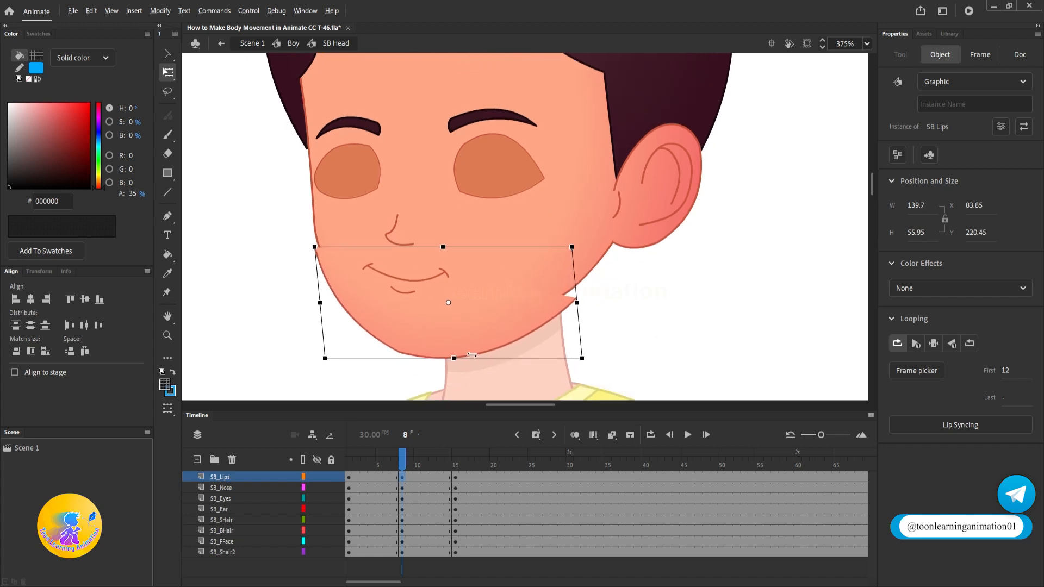
click(582, 263)
scroll(583, 272, up, 2)
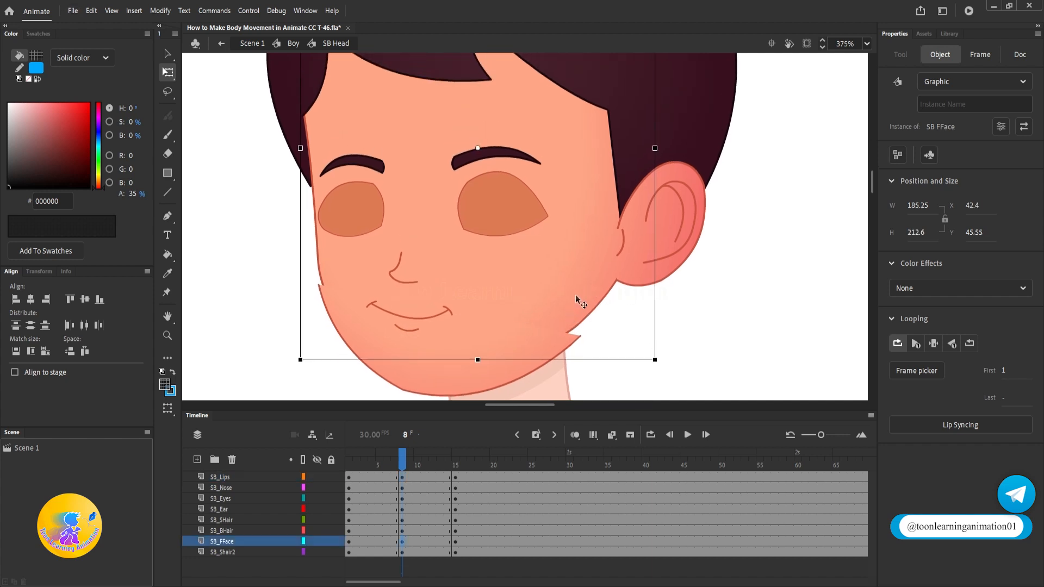
drag(478, 360, 476, 373)
Step: Adjust the side edge of the mouth-and-chin part to about 139.25 pixels wide so the jaw line meets the face outline
click(327, 296)
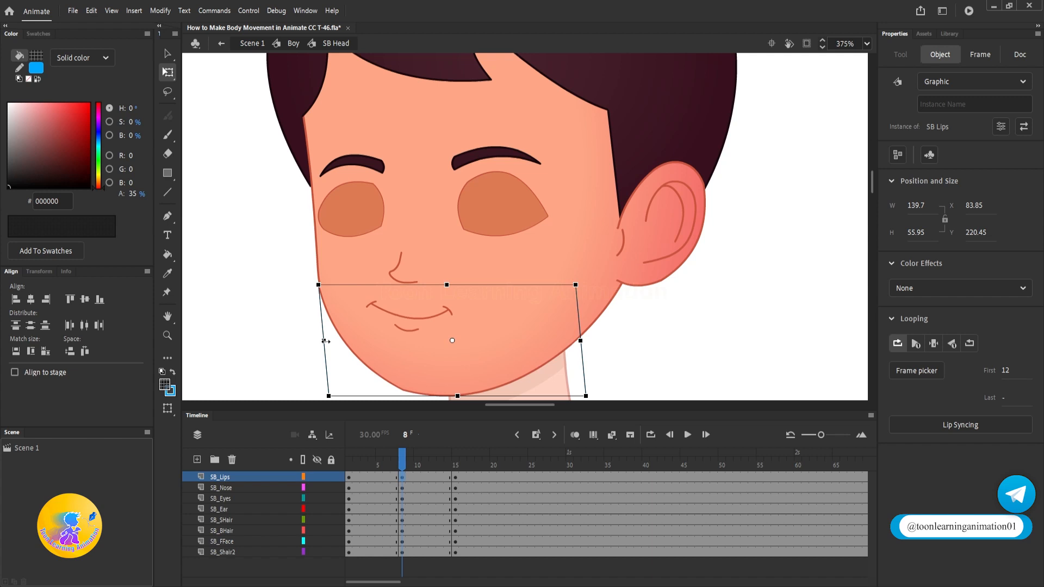
drag(324, 341, 321, 353)
scroll(324, 325, up, 7)
scroll(336, 296, down, 2)
scroll(381, 238, down, 5)
scroll(642, 275, up, 3)
scroll(692, 313, down, 5)
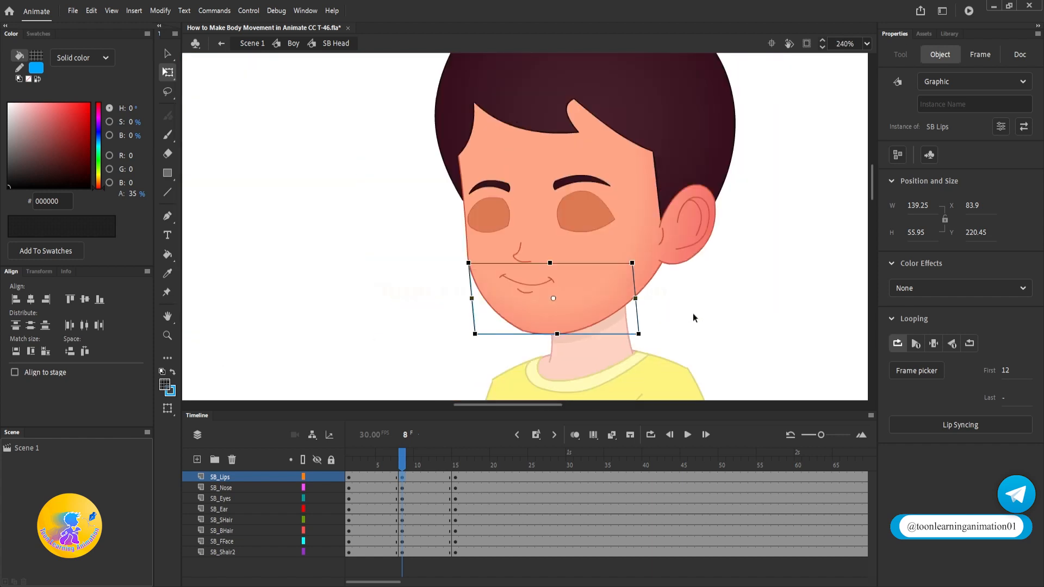
Step: Skew the ear's outer edge upward, narrow and raise it at frame 8, about 43 by 66 pixels at Y 150
click(693, 311)
scroll(695, 309, up, 1)
scroll(694, 309, up, 1)
click(672, 239)
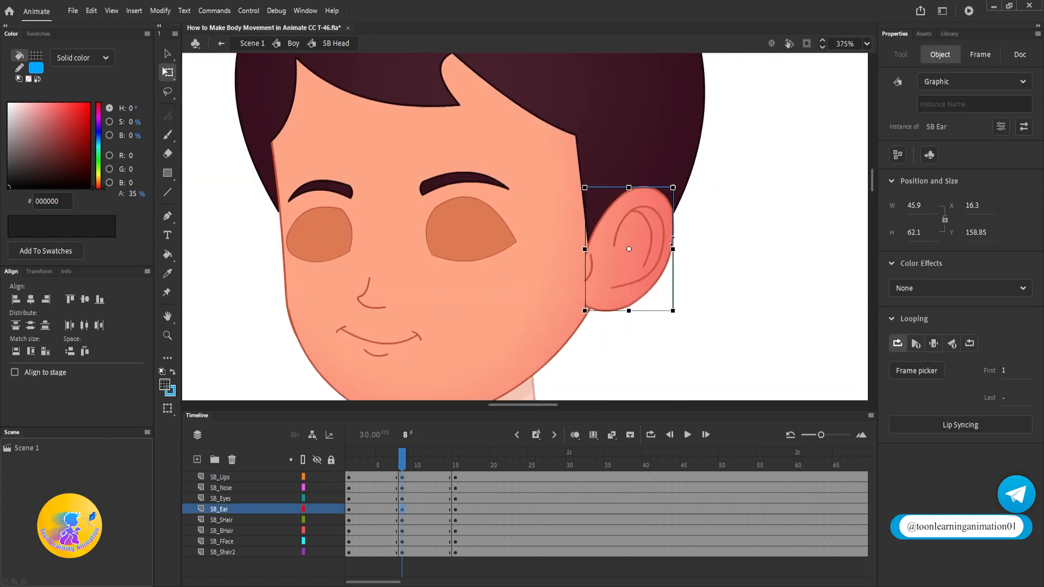
drag(673, 235, 634, 267)
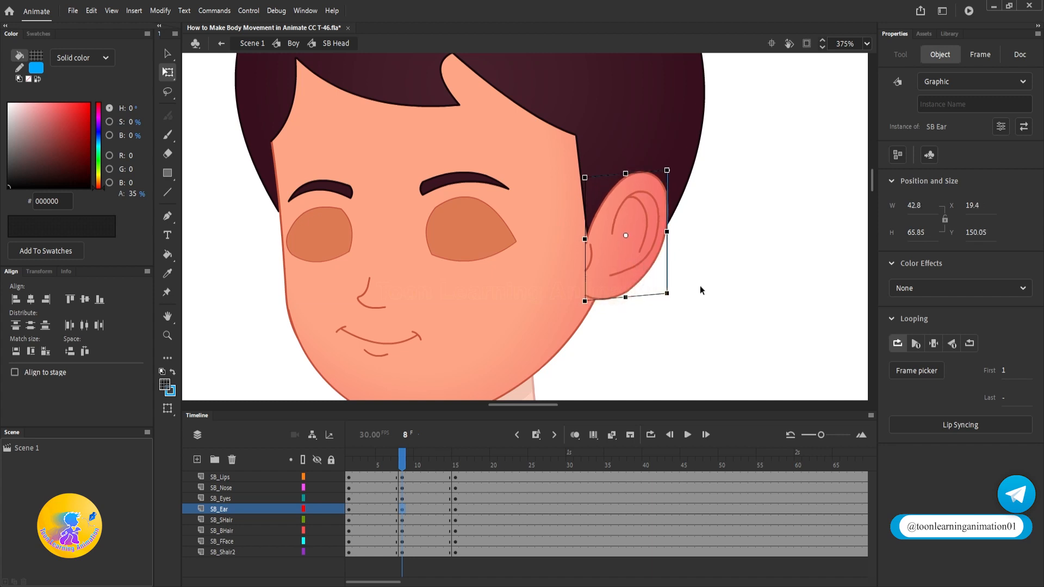
Step: Skew the outer edge of the SB_SHair side hair upward at frame 8, about 188 pixels tall overall
scroll(715, 249, up, 3)
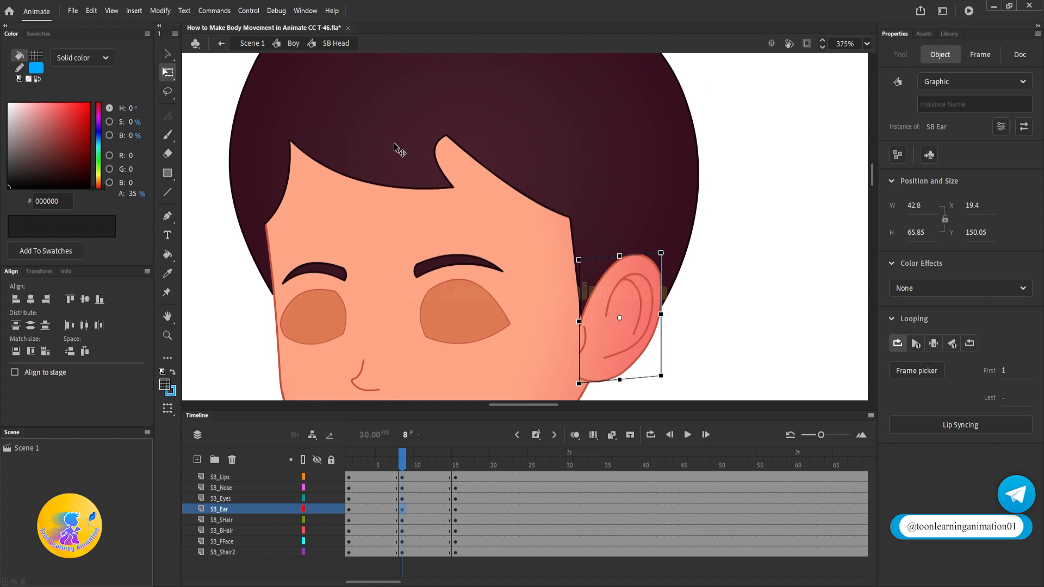
click(421, 194)
drag(436, 224, 436, 234)
click(649, 267)
scroll(657, 316, up, 3)
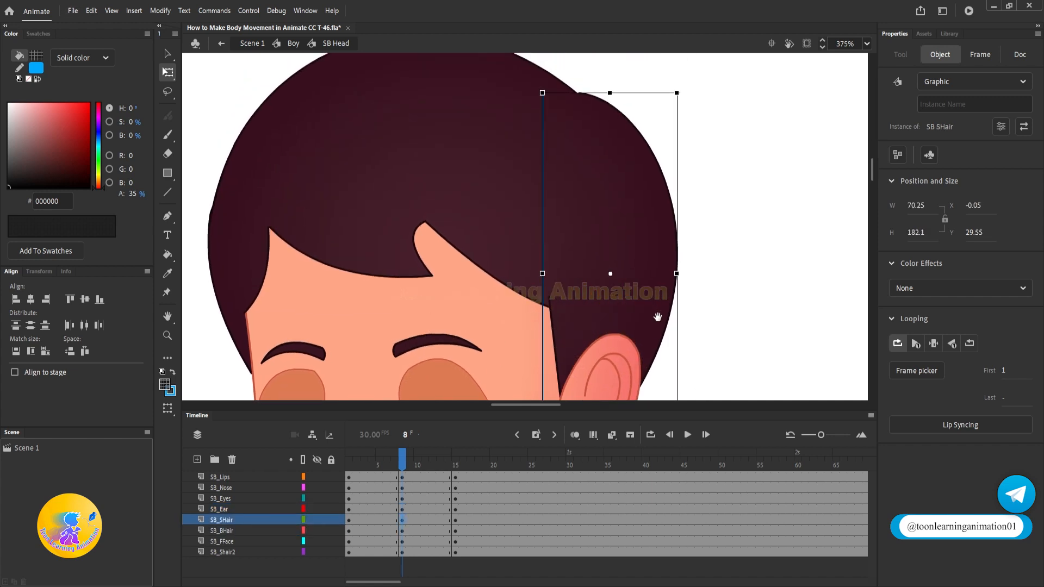
drag(676, 240, 677, 229)
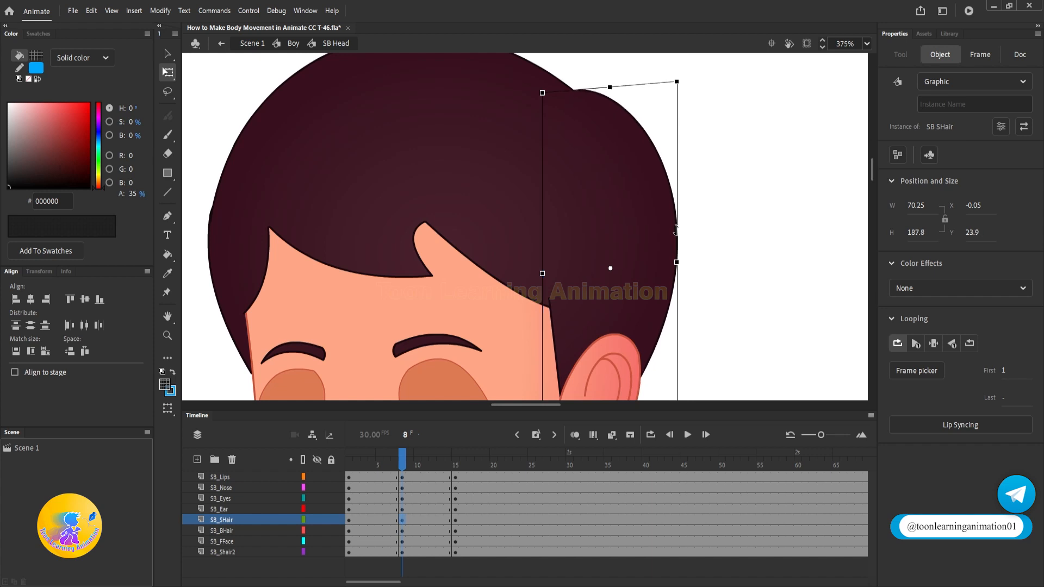
Step: Skew the right edge of the main SB_BHair part upward at frame 8, about 146 pixels tall overall
scroll(383, 217, up, 2)
click(377, 173)
scroll(420, 225, up, 3)
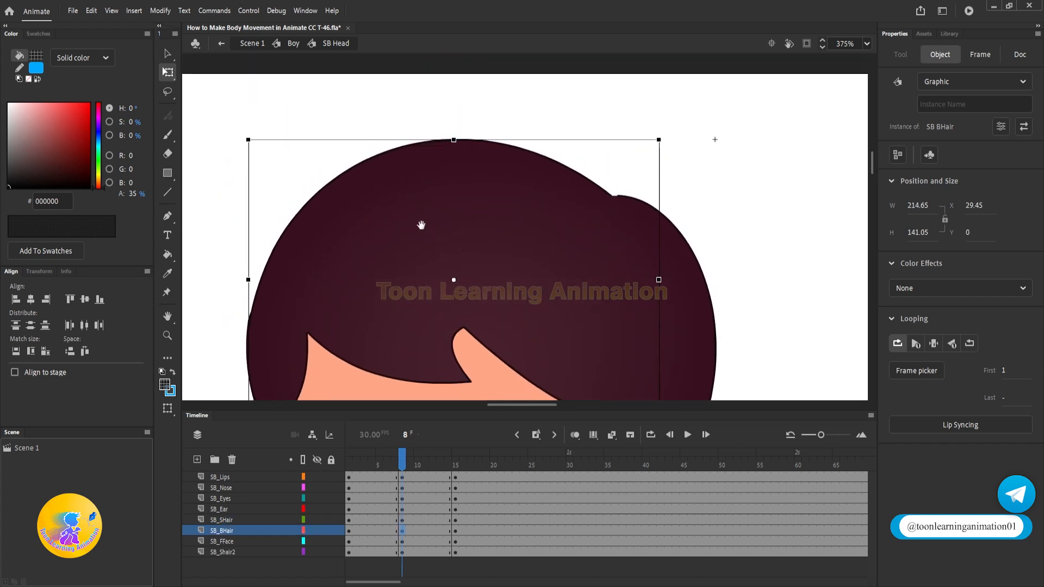
drag(659, 185, 658, 173)
Step: Skew the outer edge of the SB_Shair2 hair part downward at frame 8, about 102 pixels tall overall
scroll(391, 149, down, 5)
scroll(391, 149, left, 3)
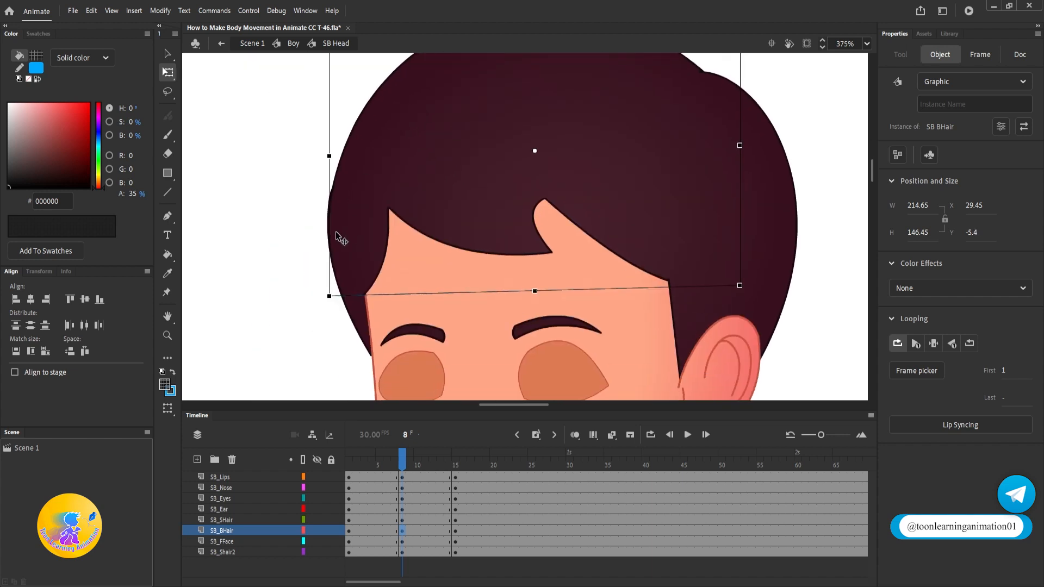
click(353, 321)
drag(328, 233, 329, 243)
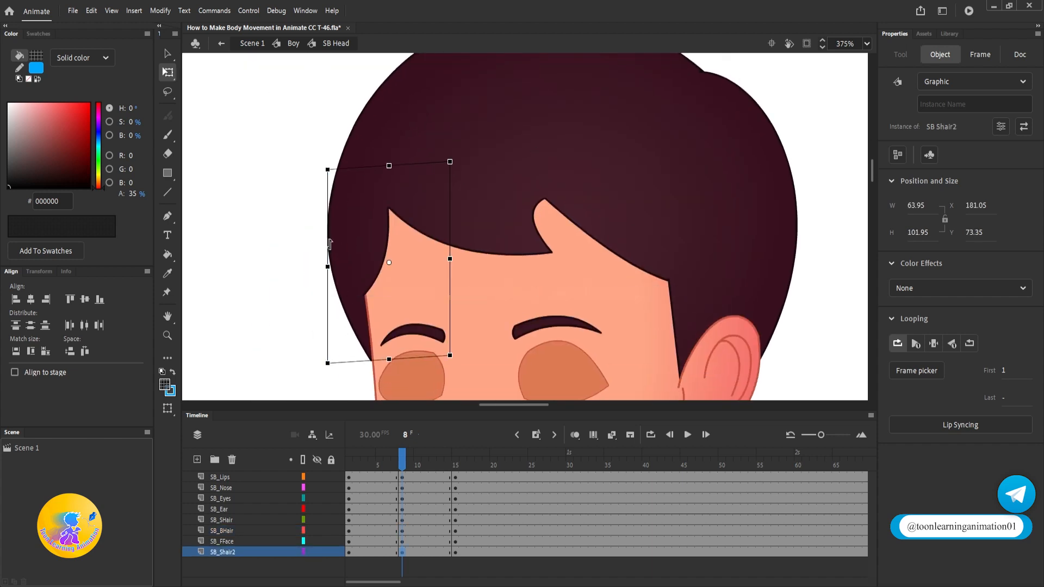
click(289, 249)
scroll(445, 282, down, 2)
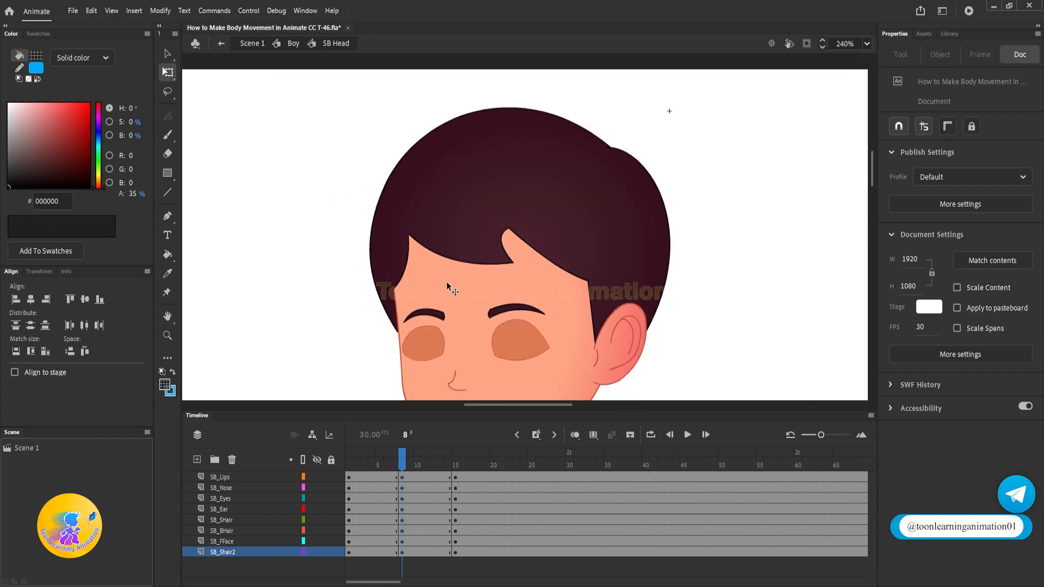
Step: Stretch the main SB_BHair part downward at frame 8 to about 150 pixels tall
drag(562, 288, 549, 222)
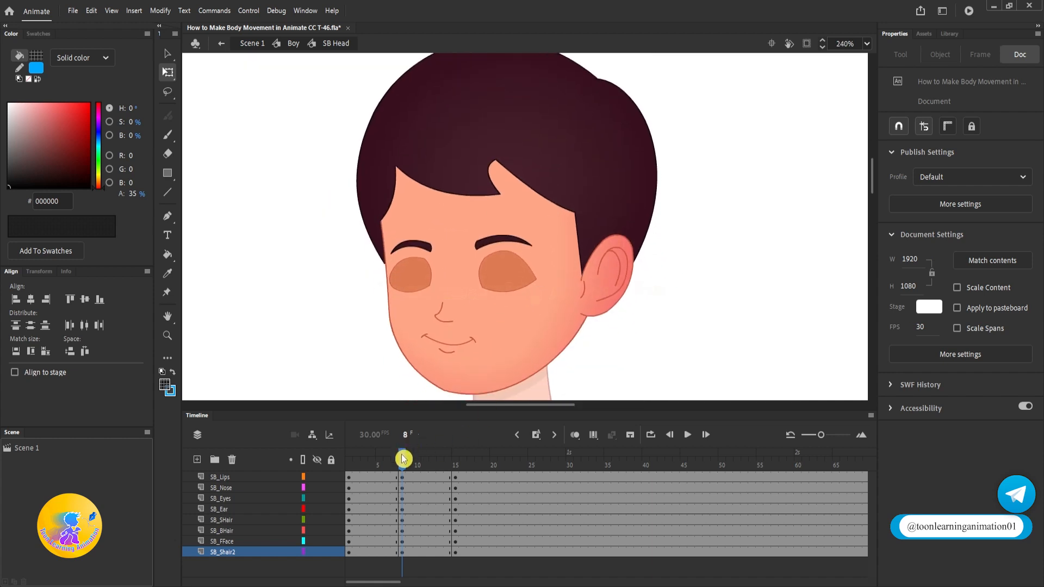
drag(400, 459, 401, 454)
click(470, 191)
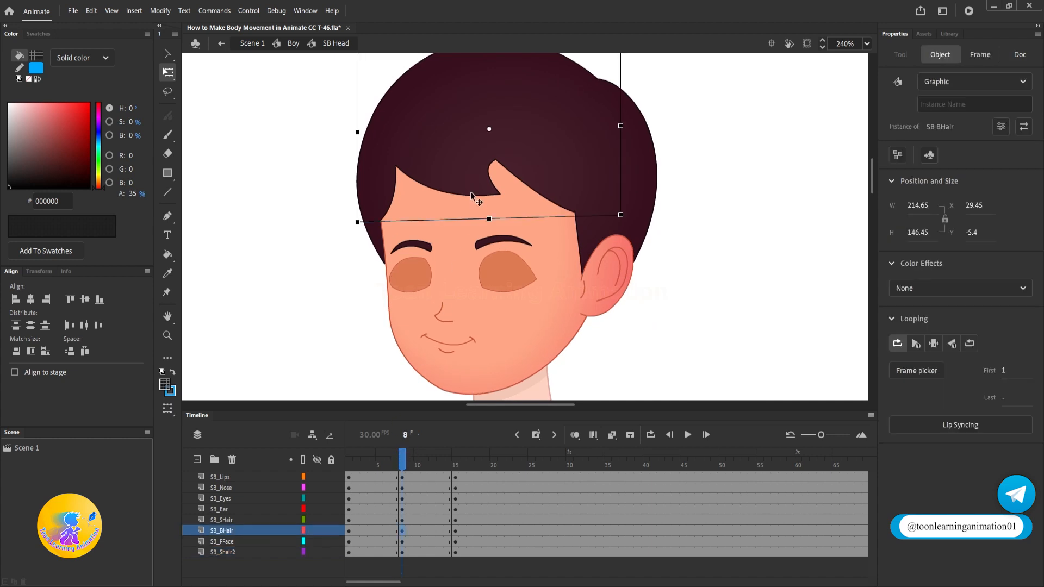
scroll(470, 191, up, 2)
drag(507, 245, 507, 252)
scroll(508, 255, down, 3)
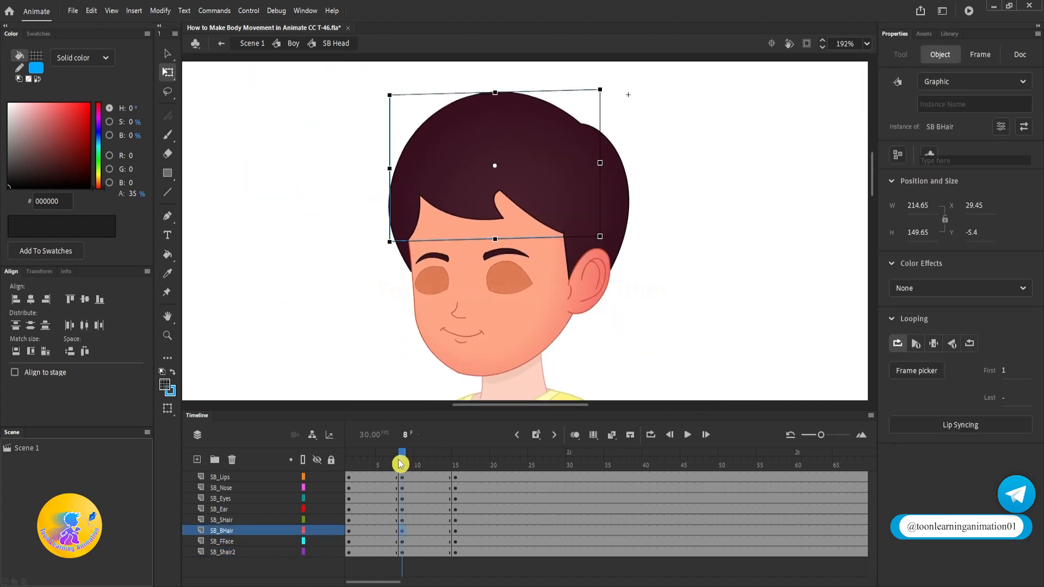
drag(402, 461, 402, 462)
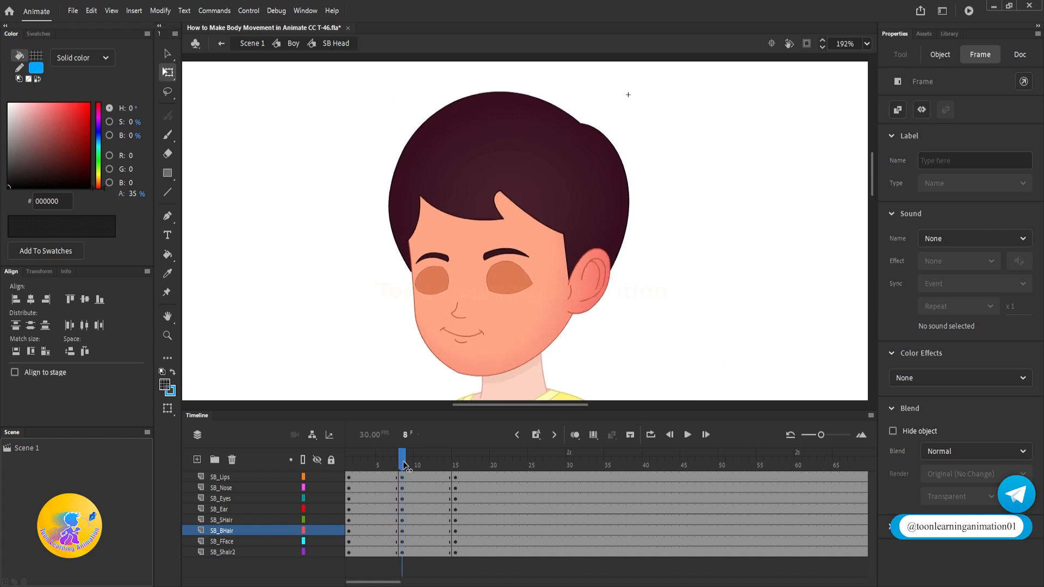
Step: Narrow the SB_SHair side hair from its outer edge at frame 8 to about 65 pixels wide
click(676, 203)
scroll(628, 197, up, 2)
click(628, 201)
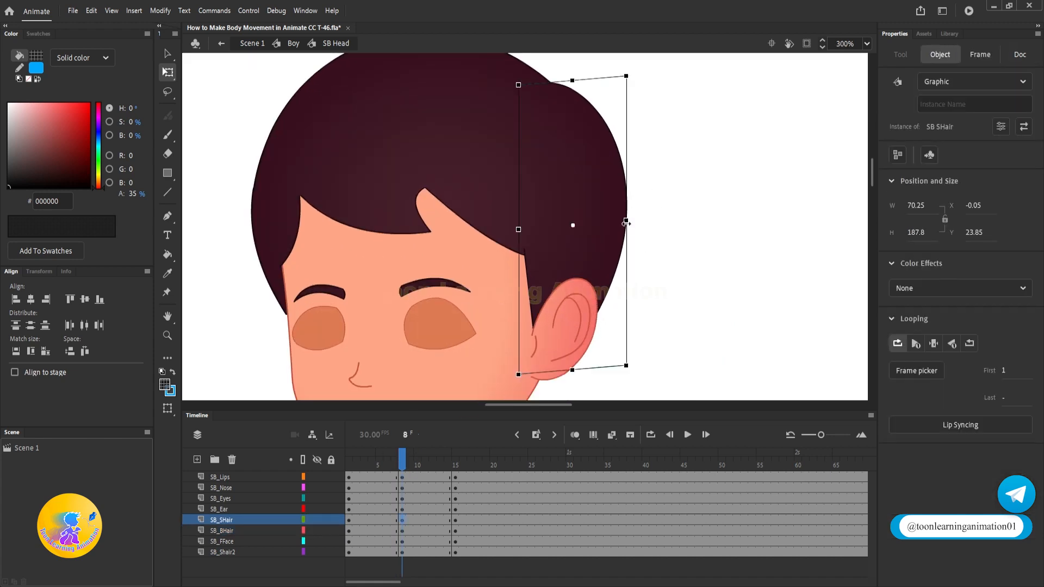
drag(626, 223, 618, 219)
scroll(616, 217, down, 2)
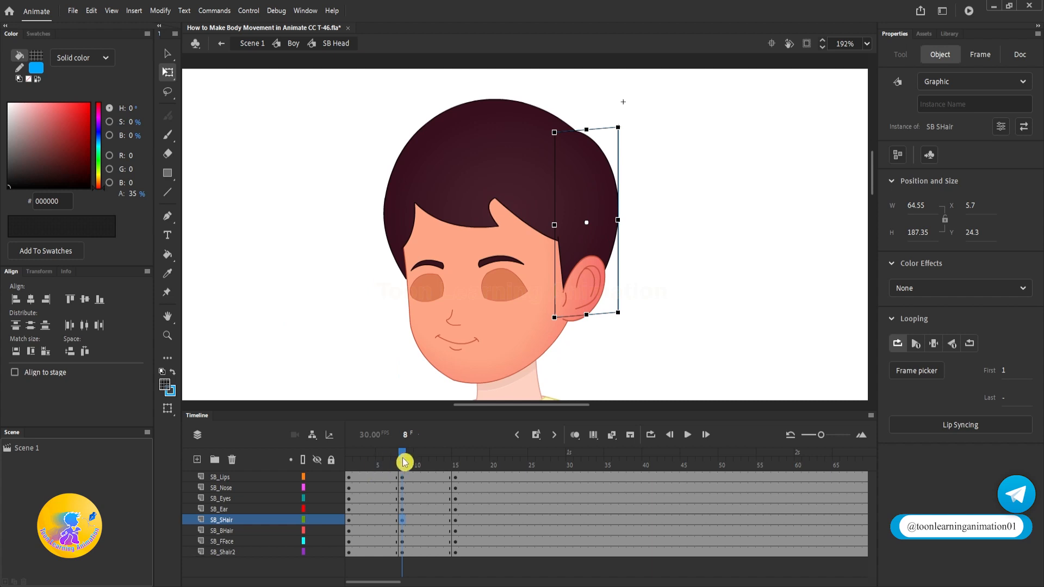
Step: Create classic tweens between the keyframes at frames 1, 8 and 15 on all head layers and play them back
drag(404, 462, 384, 564)
right_click(393, 540)
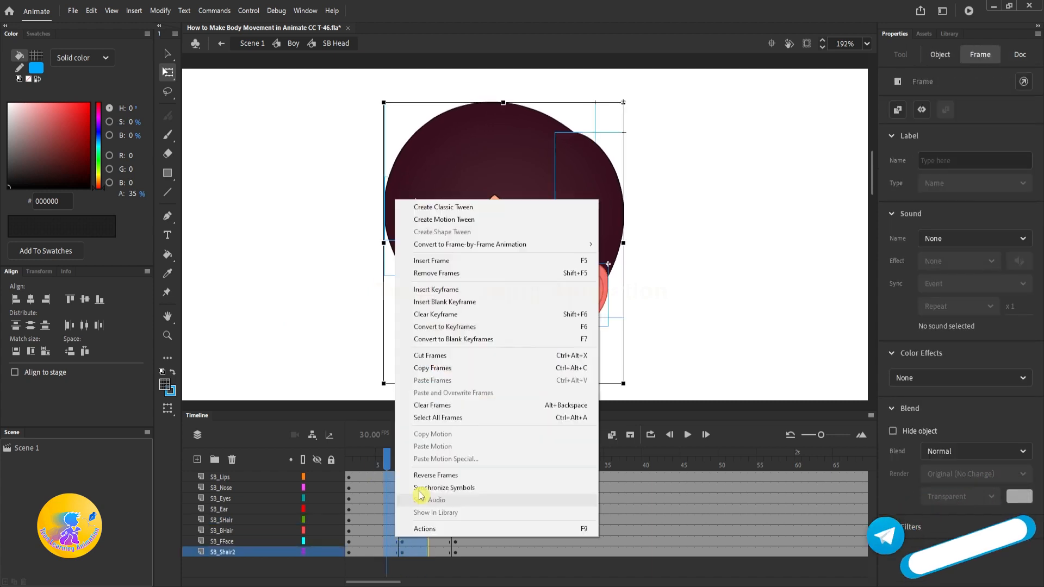
click(478, 209)
key(shift+comma)
key(Return)
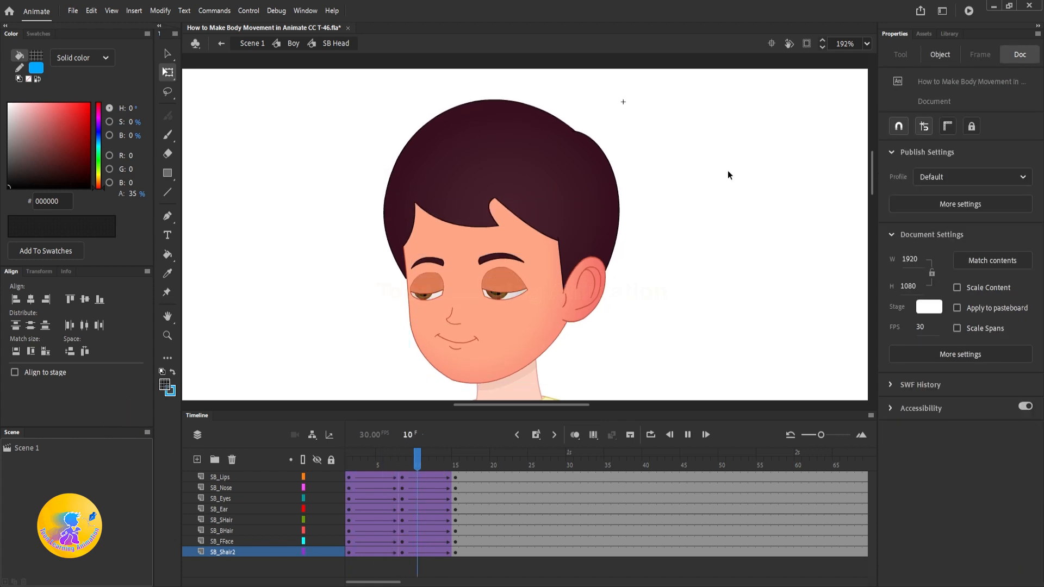
key(Return)
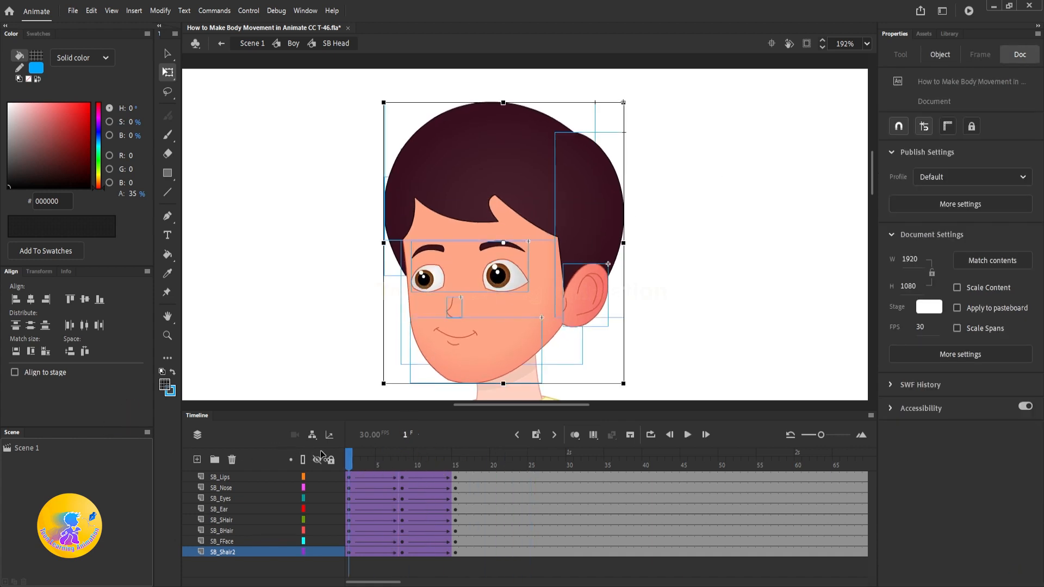
Step: Skew the outer edge of the SB_Lips part slightly upward at frame 8, about 139 by 60 pixels overall
drag(416, 466, 401, 467)
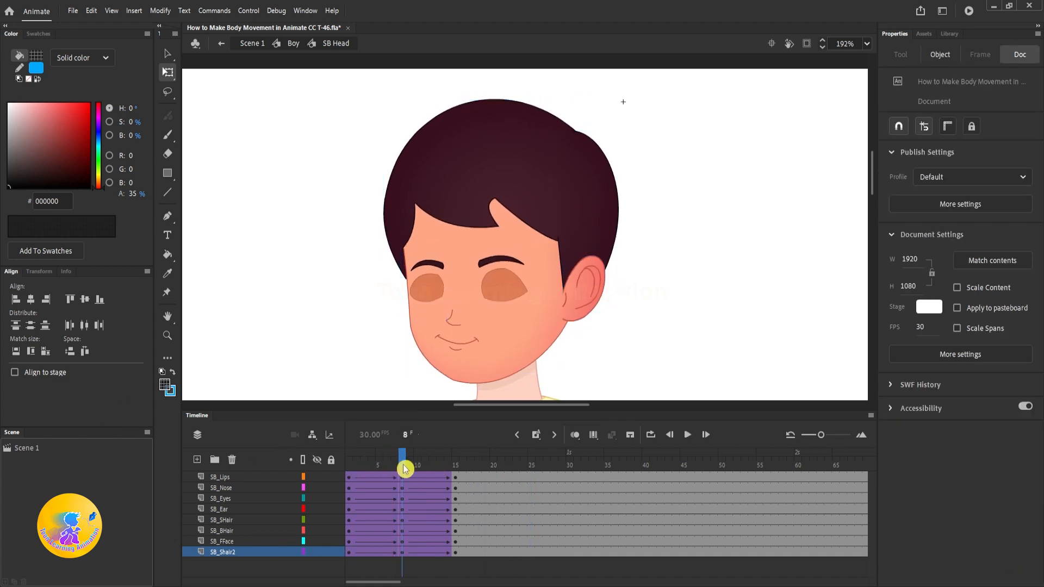
click(568, 332)
scroll(592, 292, up, 2)
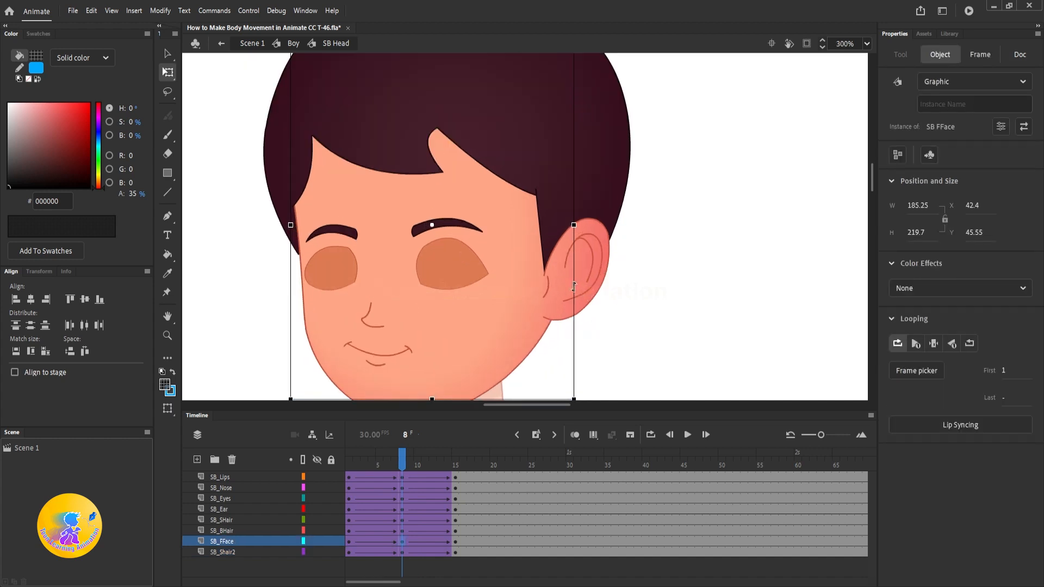
click(505, 375)
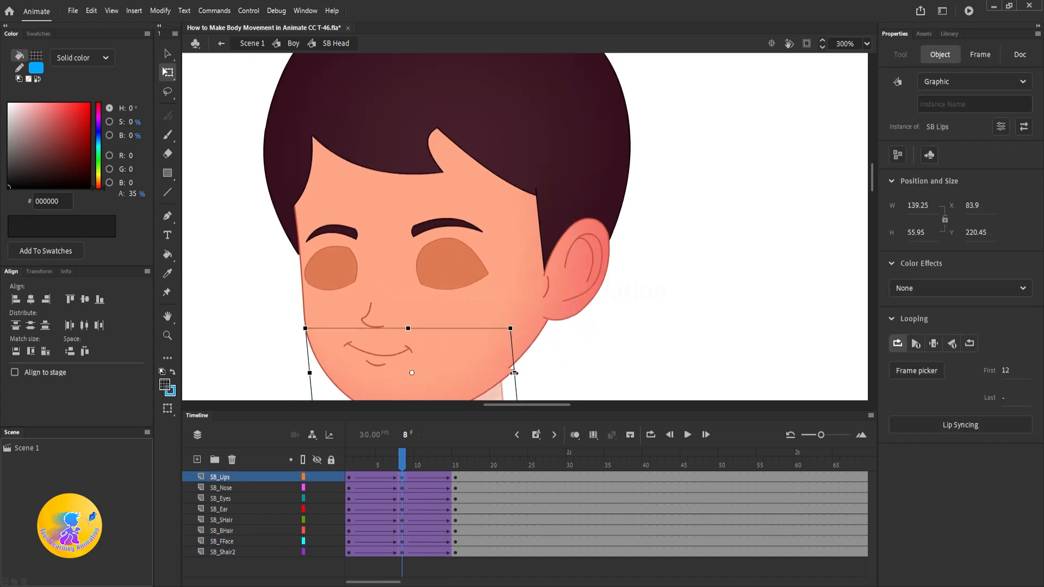
drag(515, 359, 508, 355)
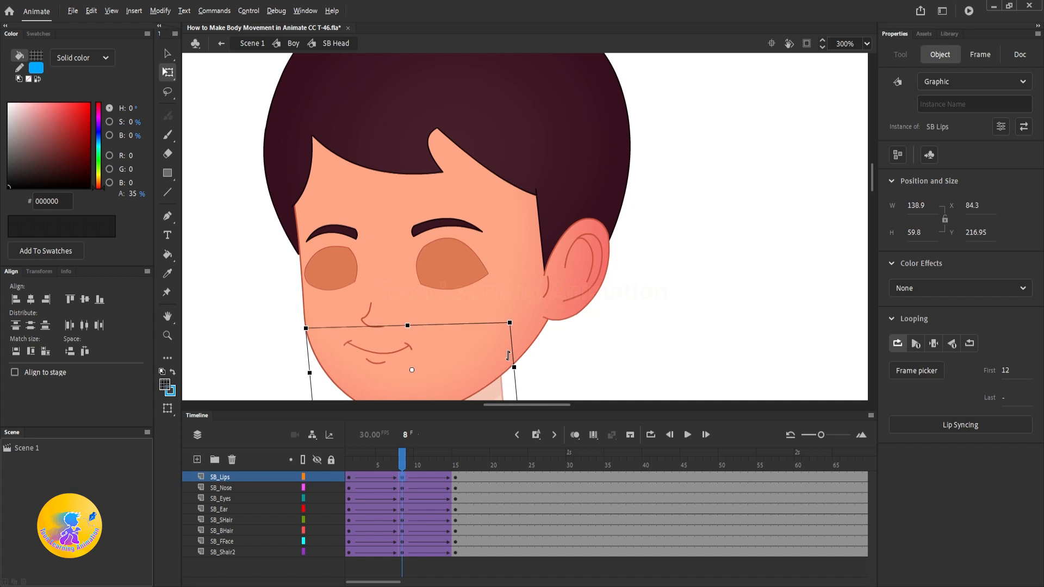
click(656, 351)
scroll(622, 297, down, 2)
Step: Scrub through the head turn, return to the Boy symbol and play its animation to check the combined movement
click(386, 464)
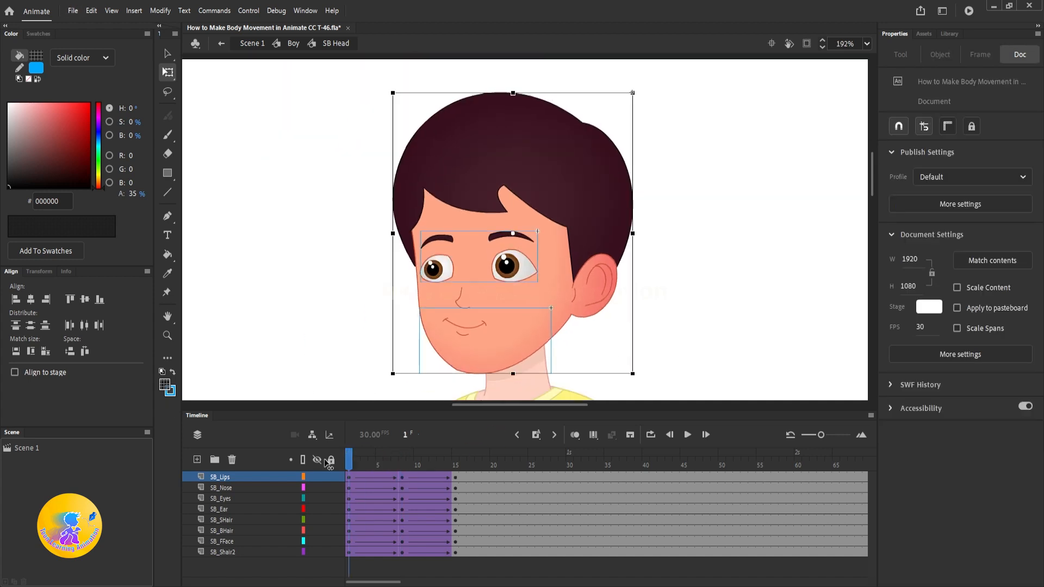
drag(387, 468, 348, 469)
key(v)
key(ctrl+a)
double_click(732, 263)
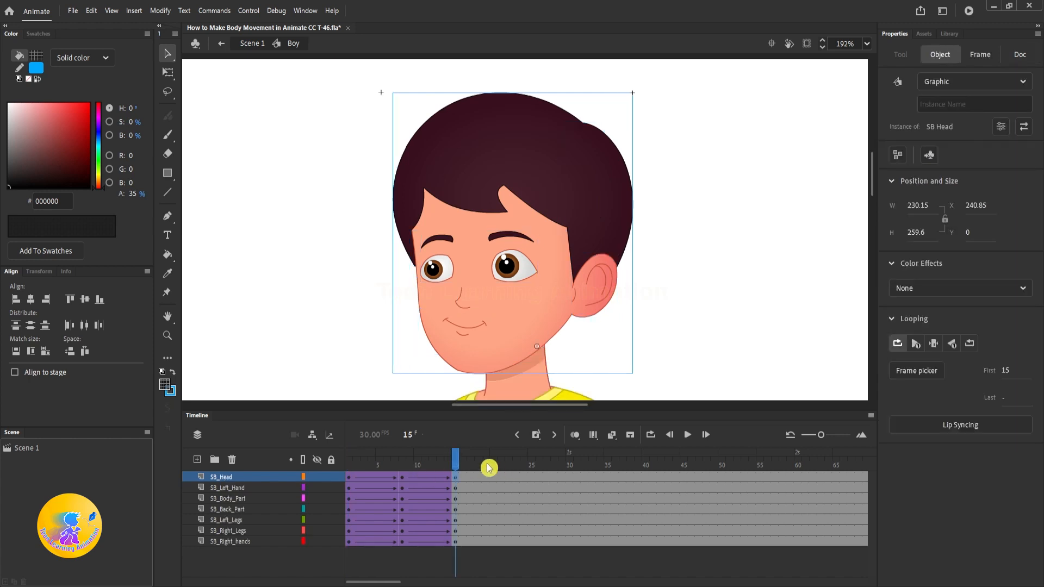
drag(478, 466, 348, 464)
key(Return)
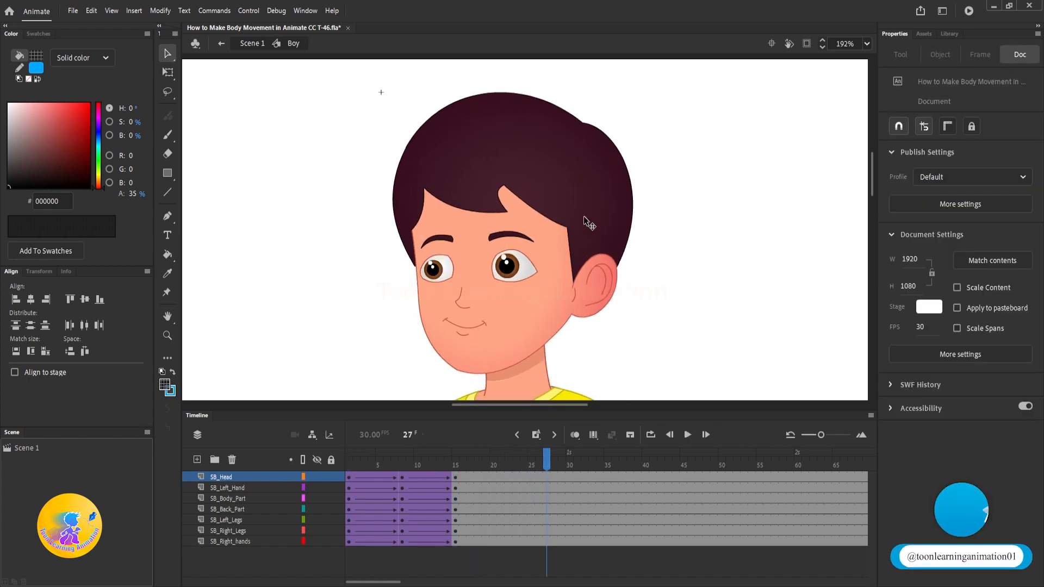
scroll(610, 246, down, 2)
scroll(609, 245, down, 2)
key(Return)
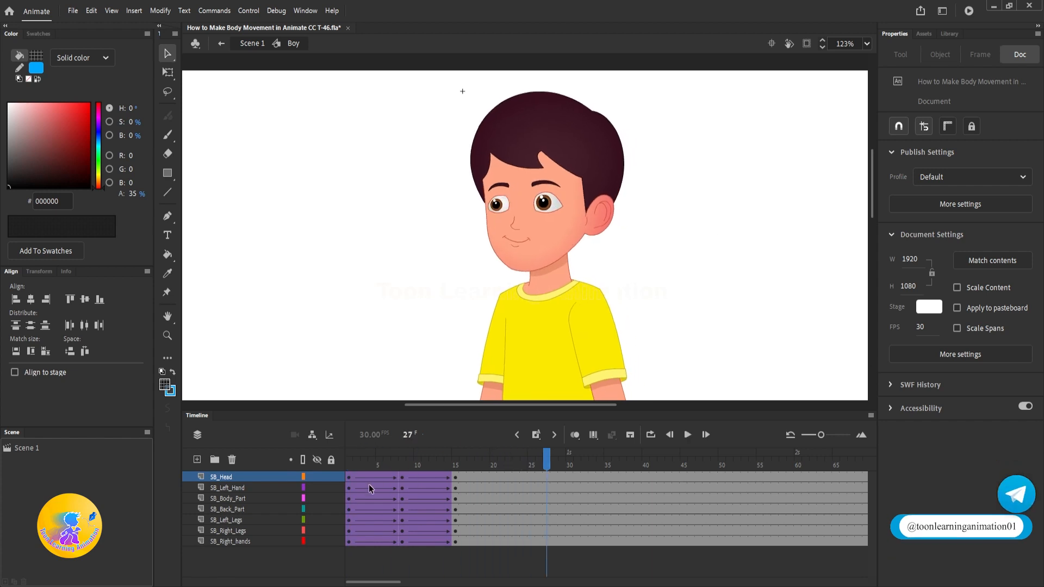
Step: Squash all head parts together from the top inside the head symbol at frame 8, to about 271 pixels tall, and return to Boy
click(356, 457)
drag(356, 457, 401, 483)
double_click(599, 174)
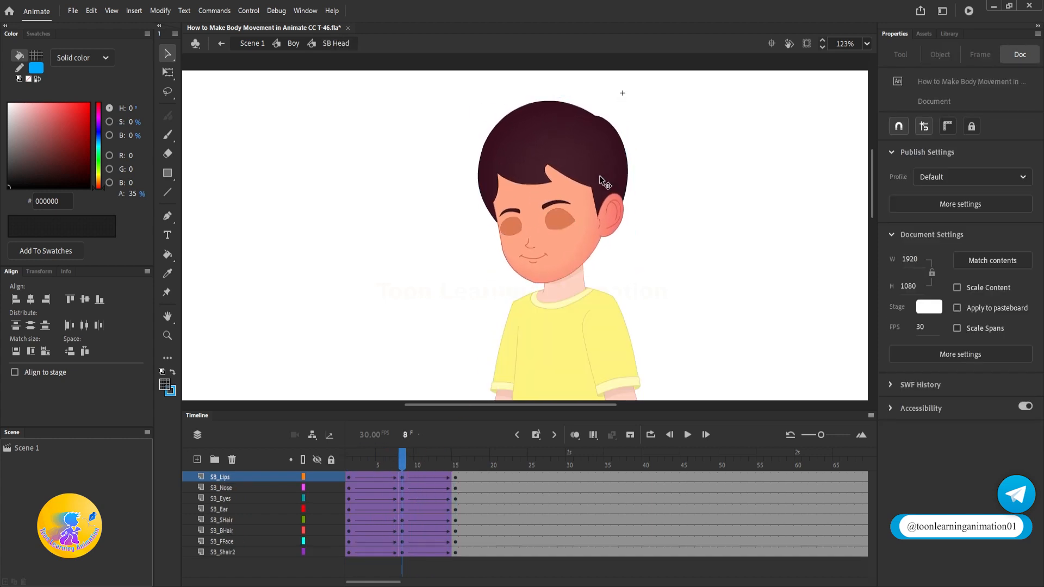
drag(452, 111, 647, 322)
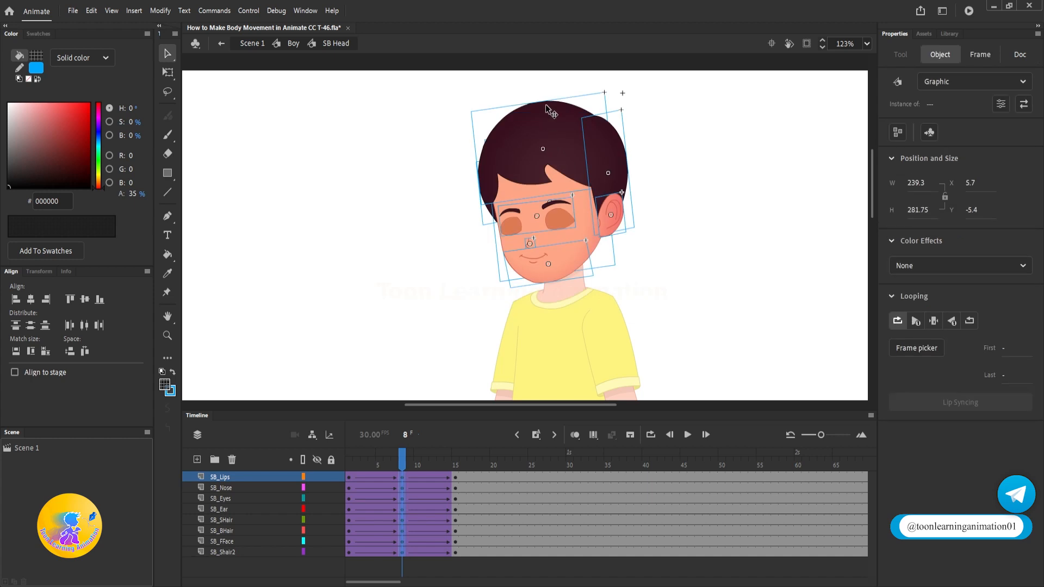
key(q)
drag(545, 102, 547, 109)
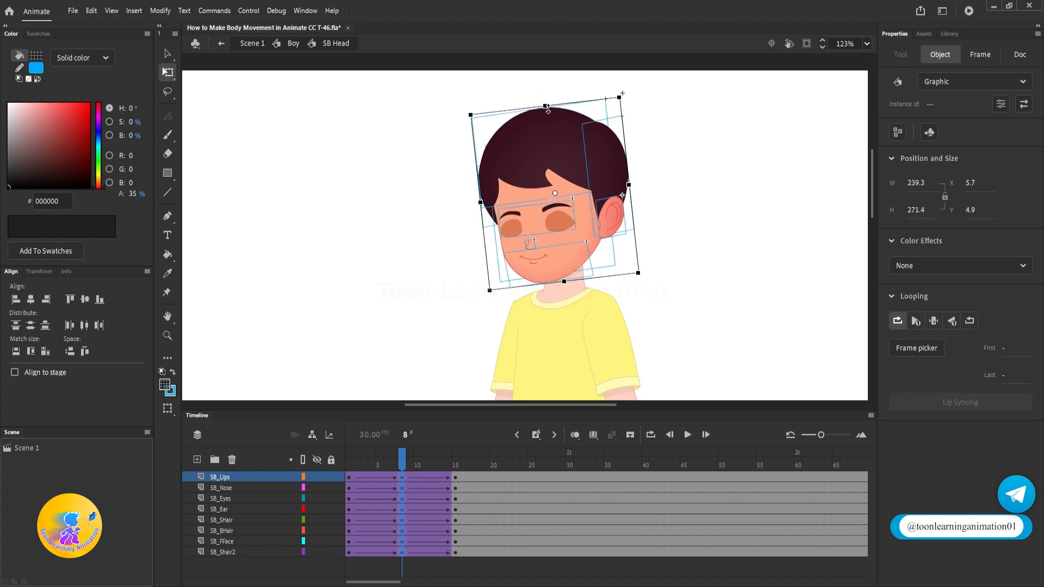
double_click(711, 216)
Step: Play the Boy animation from frame 1 and review the head squash with the full body in view
drag(408, 457, 329, 458)
key(Return)
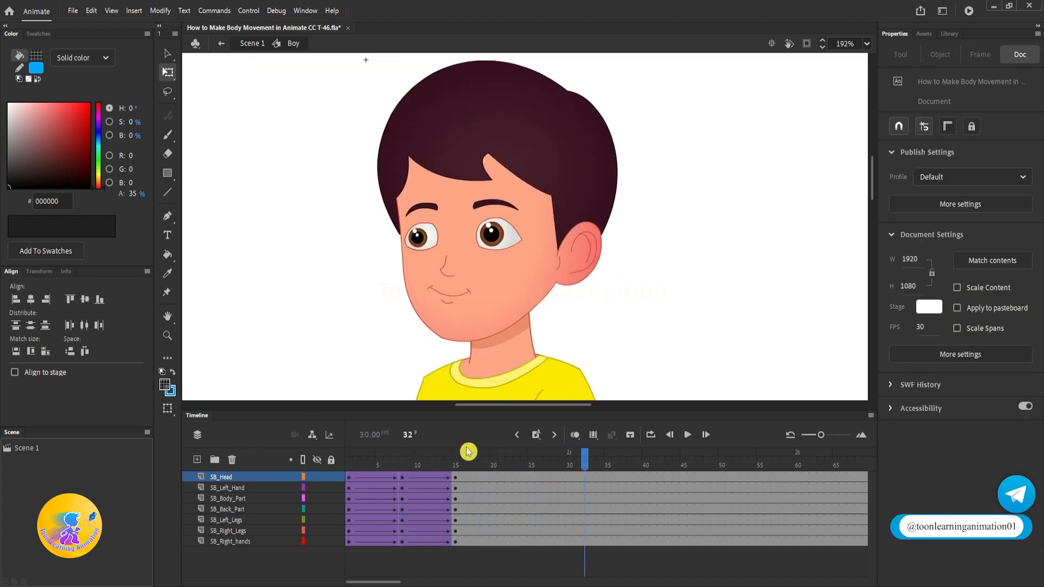
drag(468, 458, 296, 460)
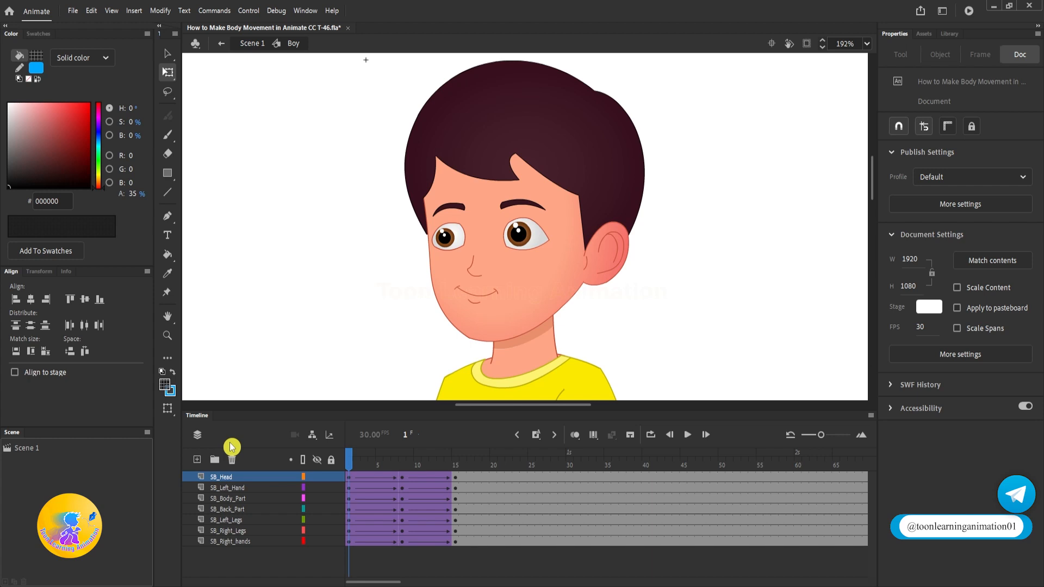
key(v)
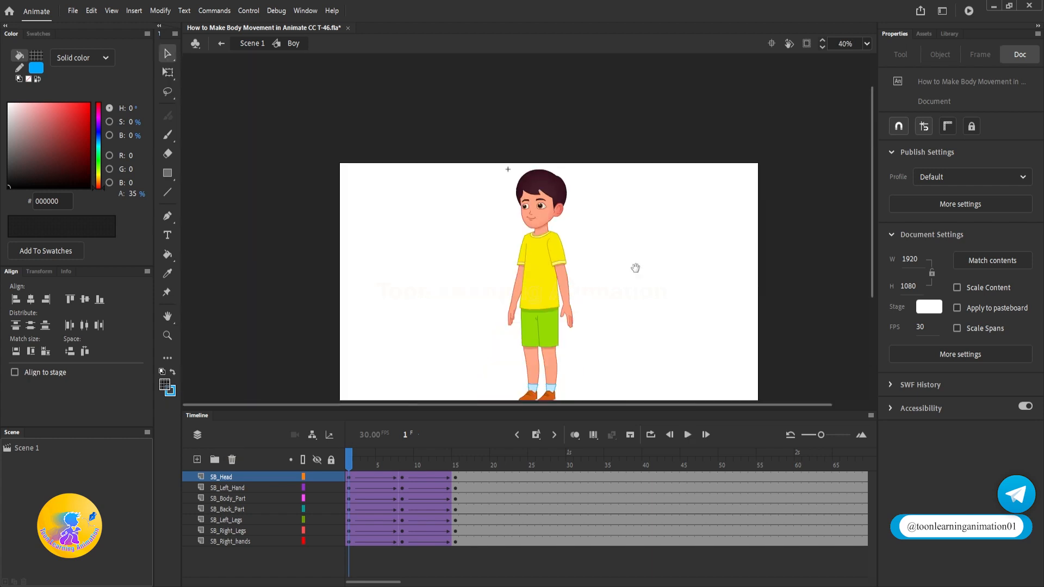
key(Return)
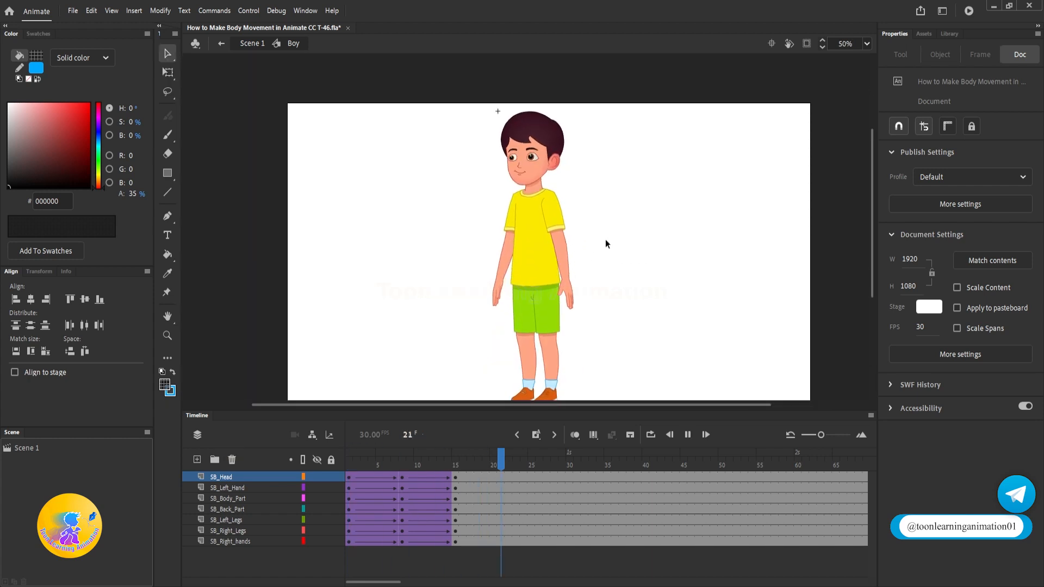
Step: Squash the SB_Body_Part torso from its upper edge at frame 8 to about 397 pixels tall
drag(372, 455, 401, 490)
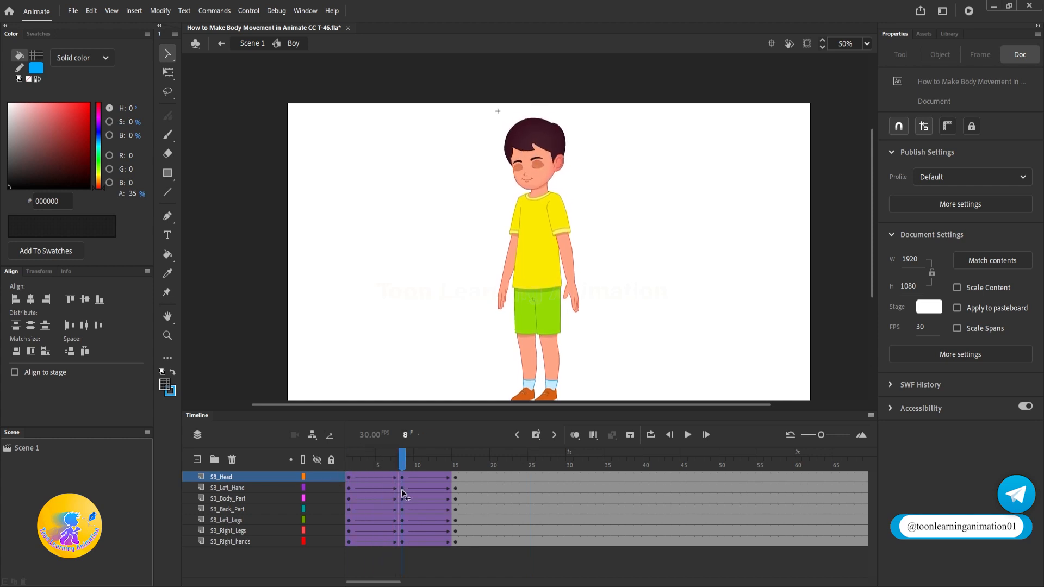
scroll(553, 212, up, 3)
key(q)
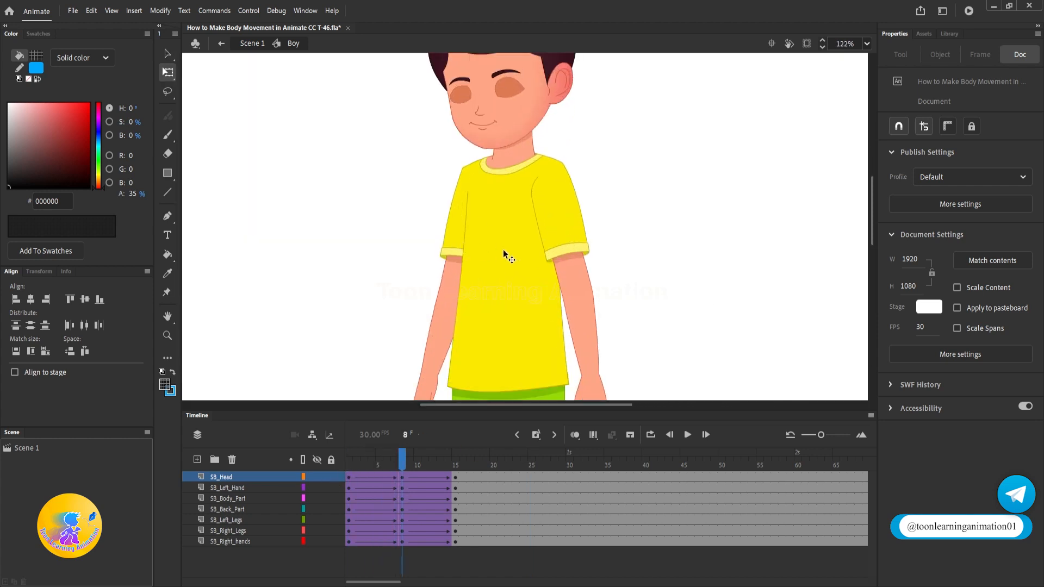
click(503, 249)
scroll(497, 195, up, 1)
drag(341, 184, 633, 303)
scroll(498, 140, up, 1)
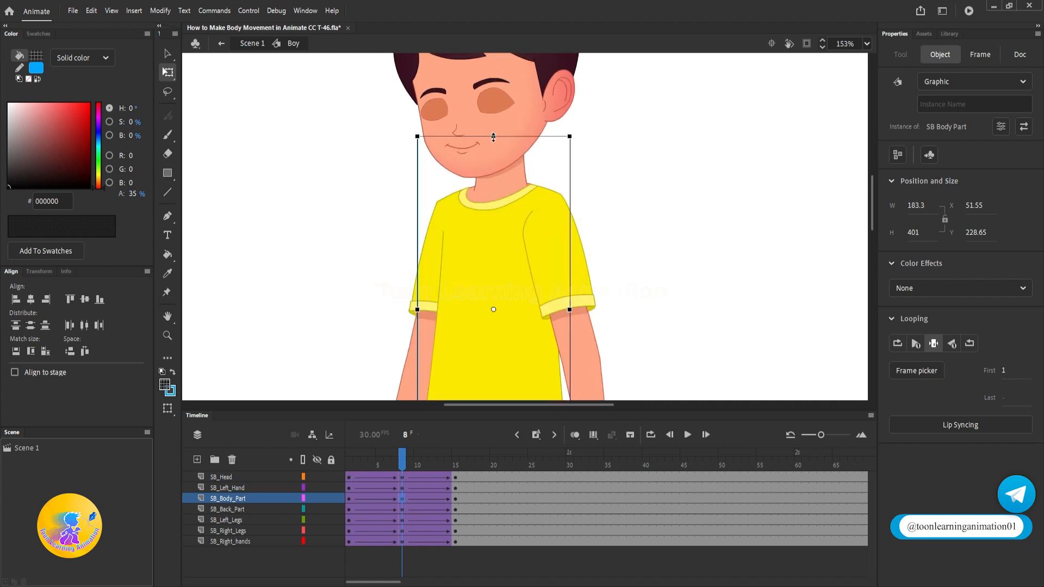
drag(493, 137, 495, 140)
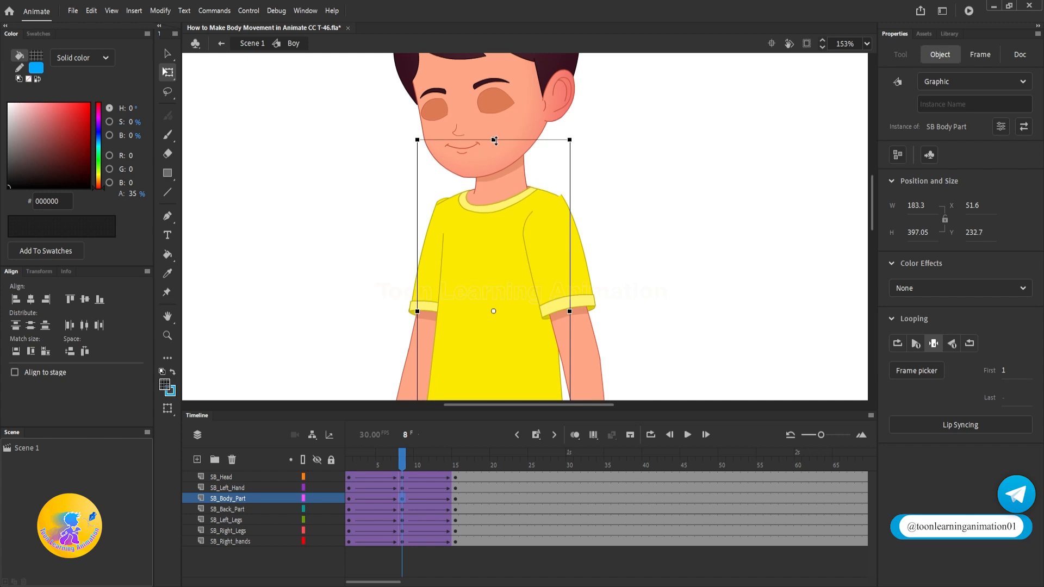
Step: Nudge the SB_Head instance down at frame 8 to Y 9.2 so it sits on the lowered torso
click(476, 163)
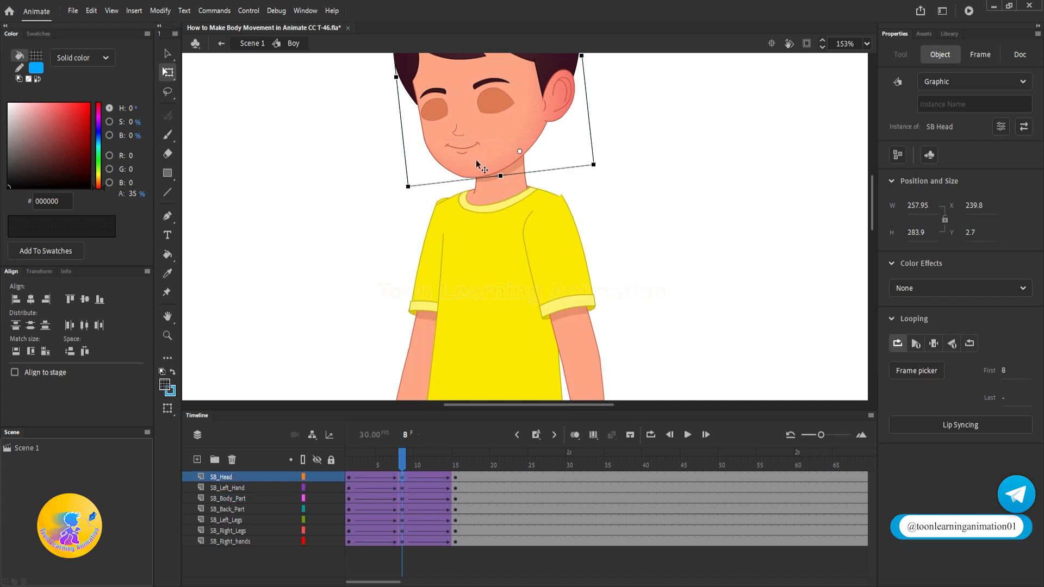
key(Down)
key(Down)
key(Down)
key(Down)
key(Down)
key(Down)
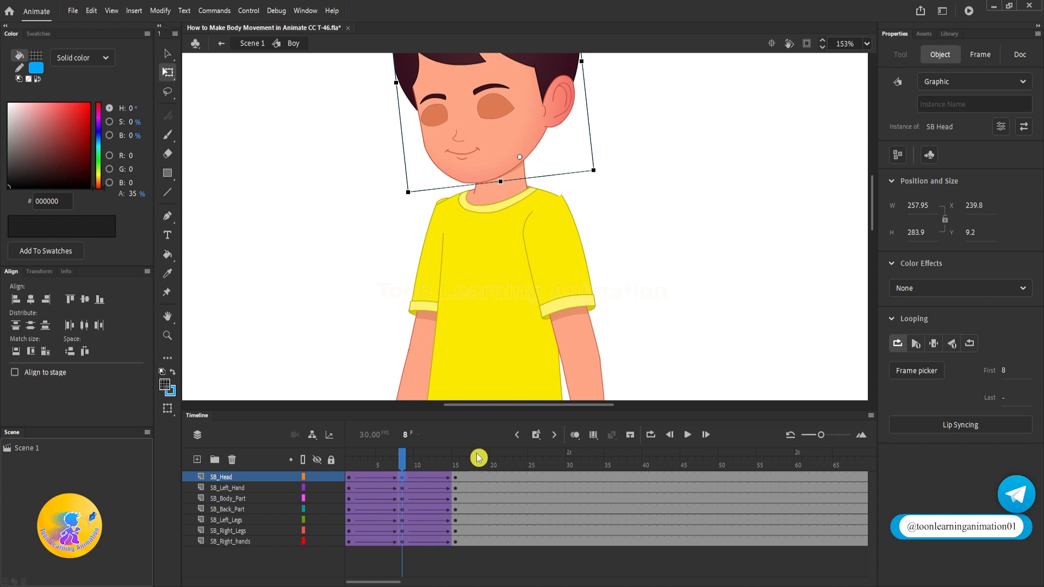
Step: Nudge both arms down together at frame 8 to Y 302.5
click(559, 317)
shift+click(420, 340)
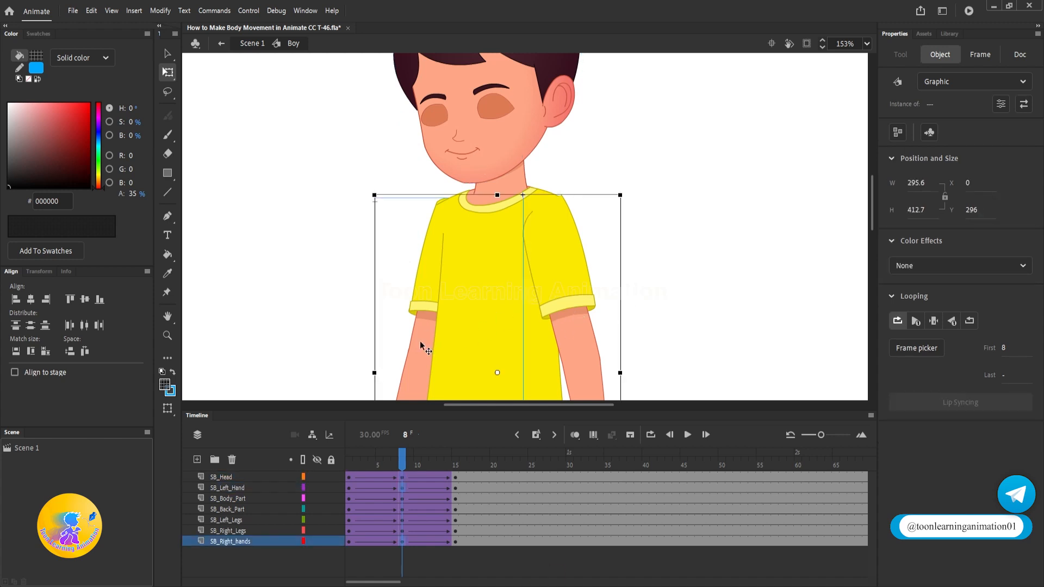
key(Down)
key(Down)
key(Down)
key(Down)
key(Down)
key(Down)
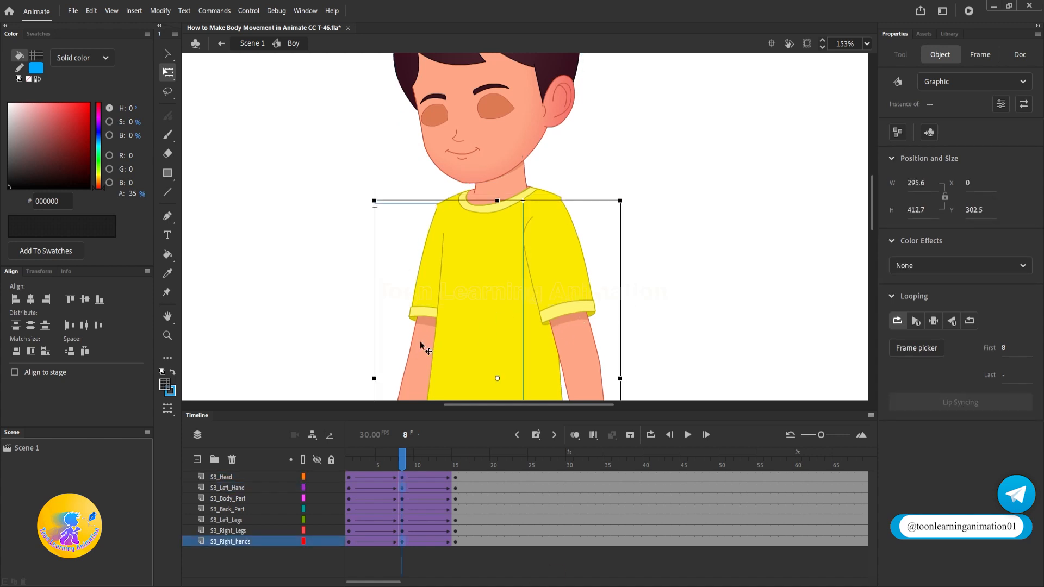
Step: Fine-tune the height of both arms against the shoulders at frame 8, placing them at Y 299.35
click(662, 260)
scroll(560, 198, up, 4)
click(543, 237)
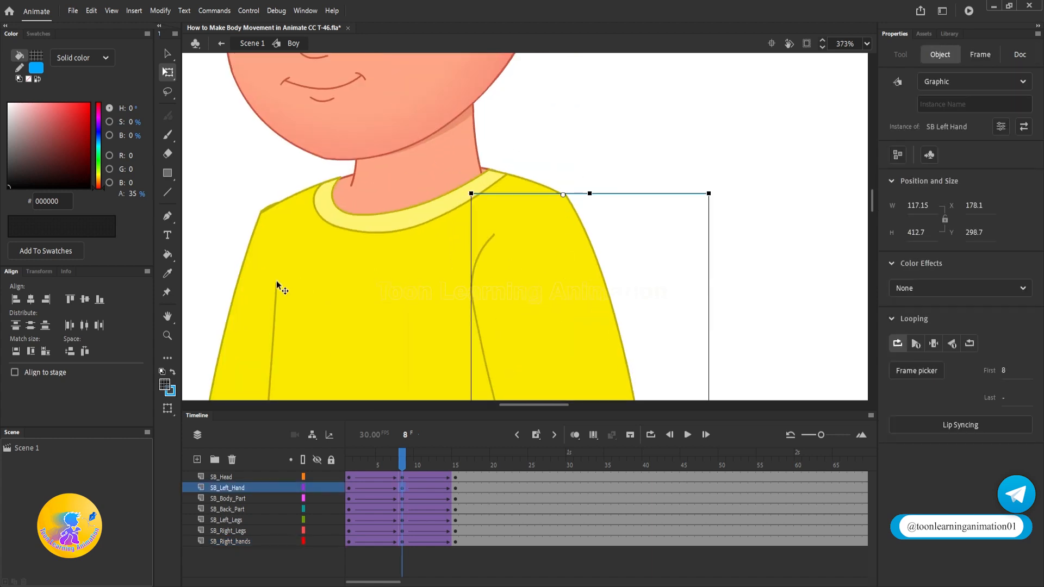
shift+click(227, 331)
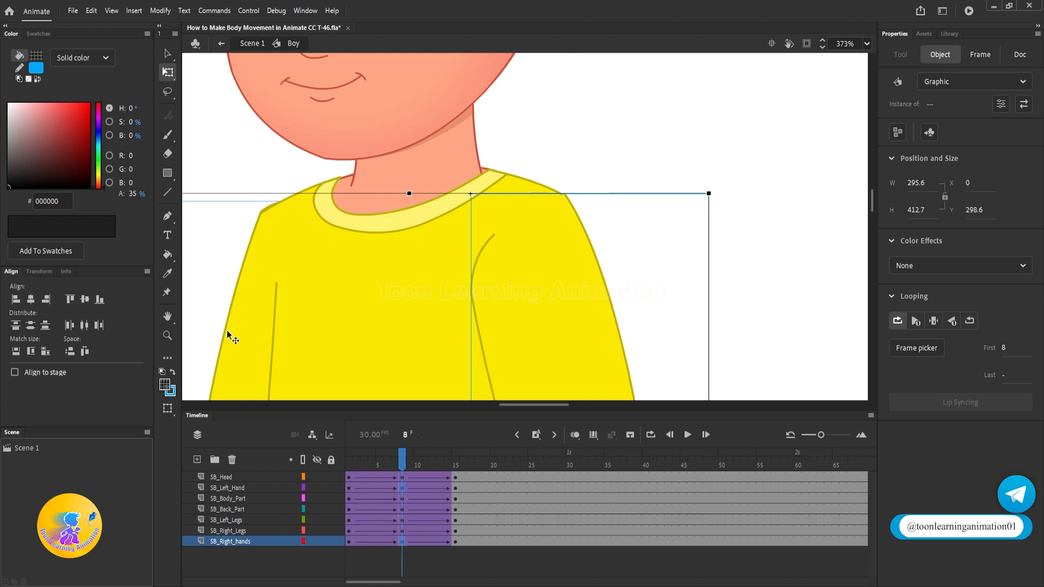
key(Down)
key(Down)
key(Down)
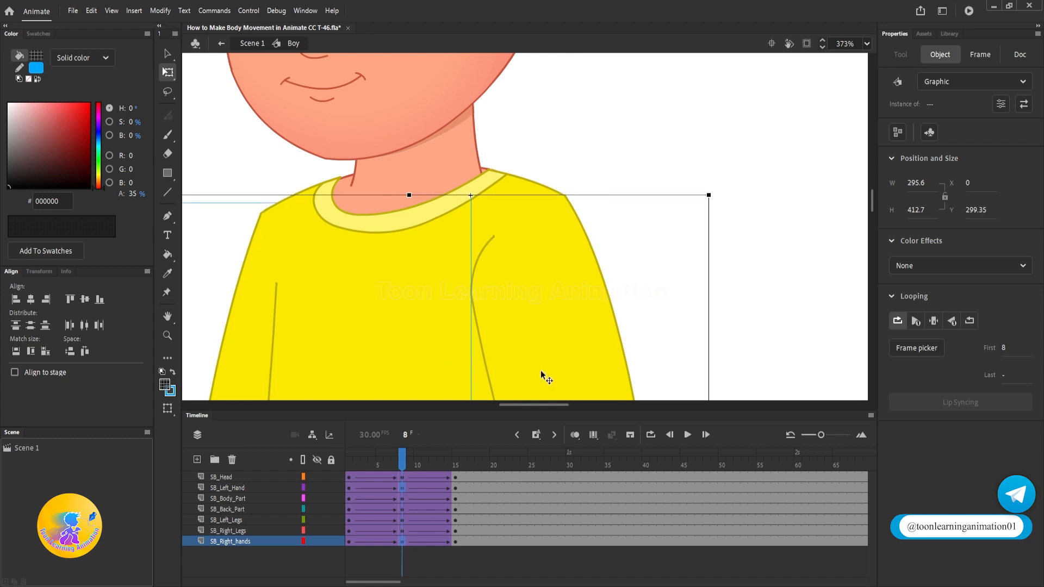
Step: Play back the Boy's body movement to check the squash across frames 1 to 15
click(728, 224)
scroll(647, 187, down, 5)
drag(724, 260, 627, 251)
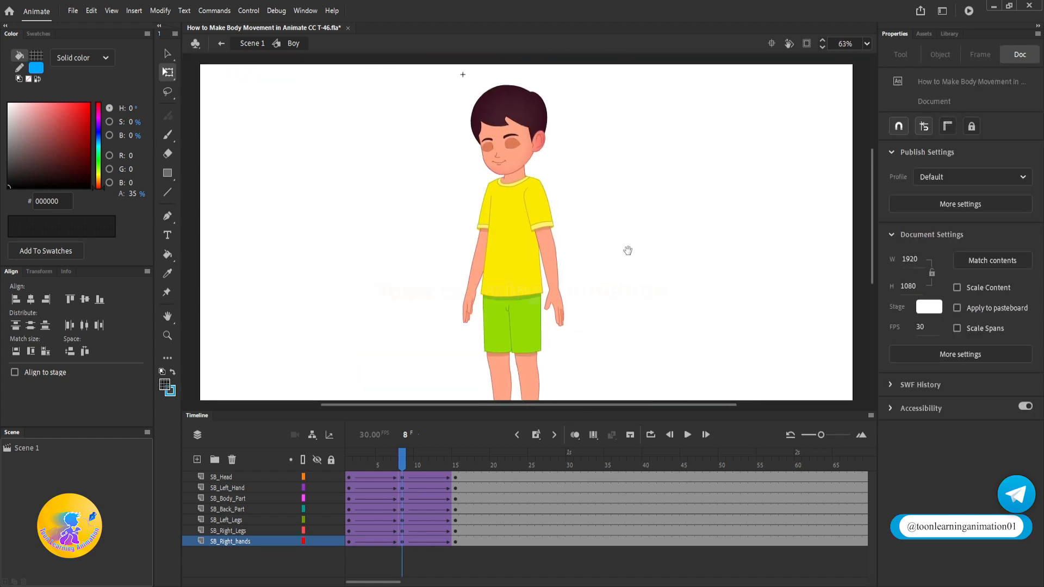
click(416, 459)
key(Return)
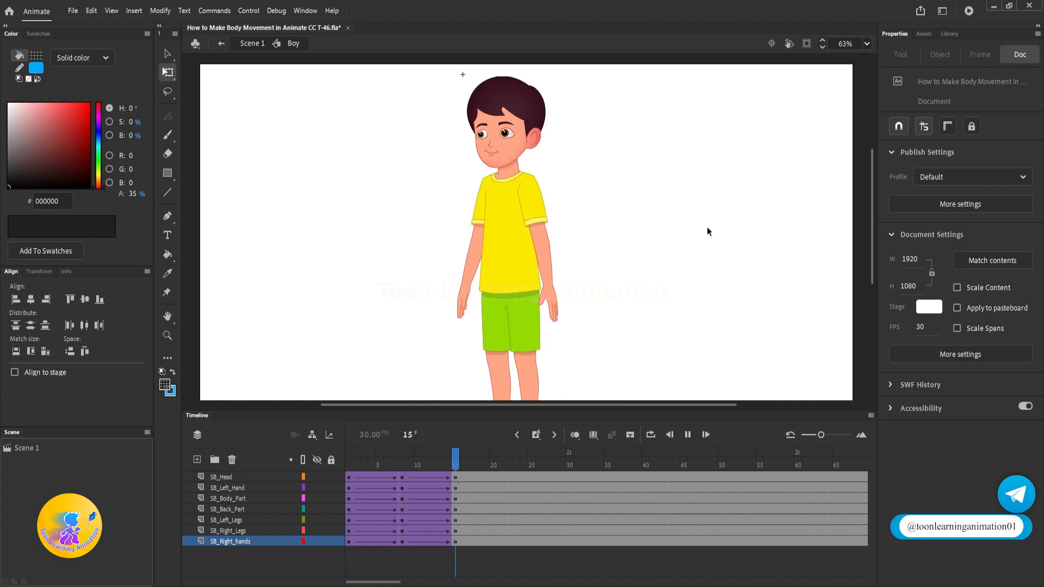
key(Return)
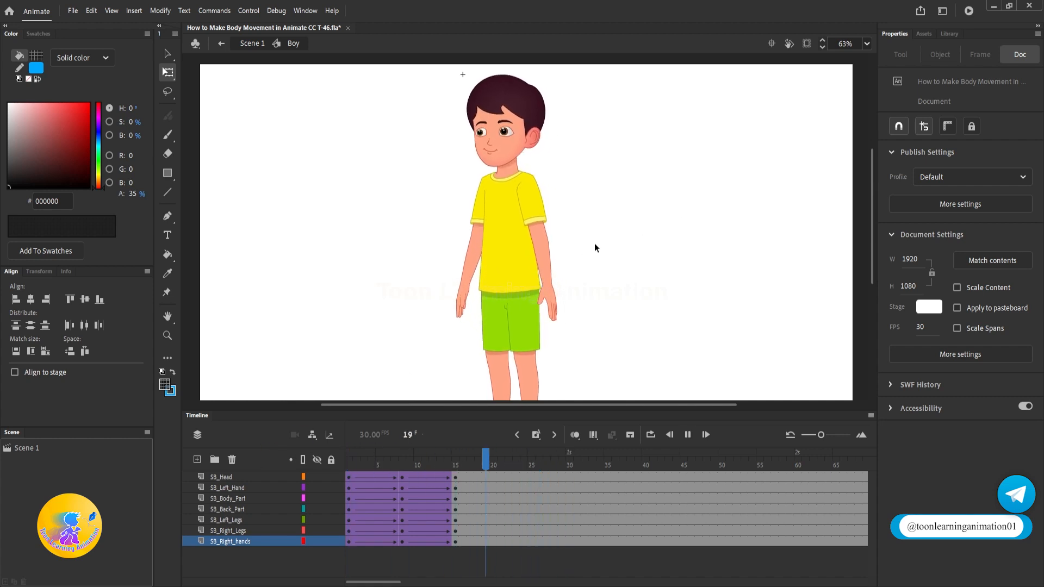
key(Return)
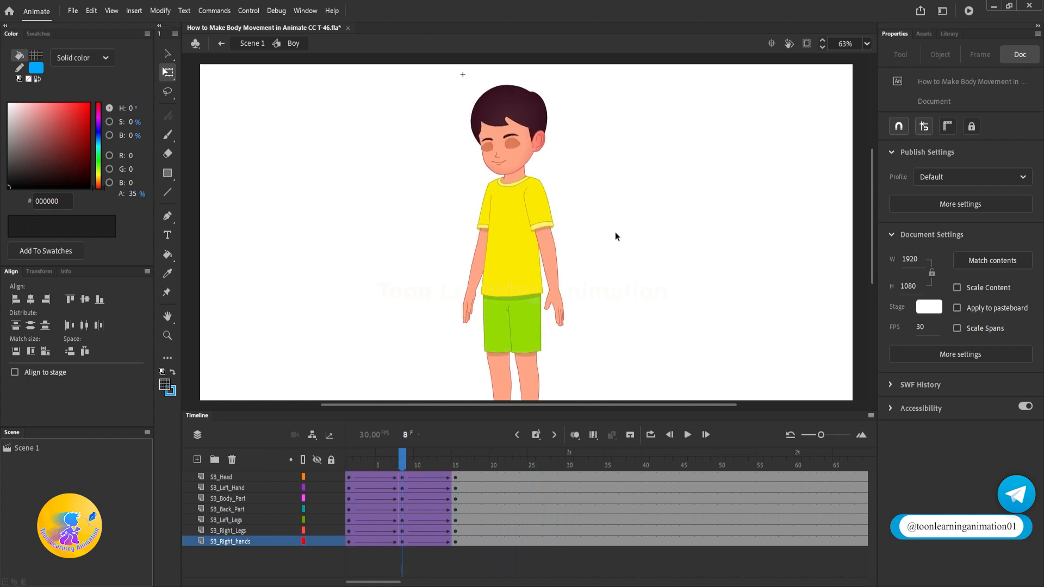
Step: Shorten both arms together from the hand end at frame 8 to about 399 pixels tall
click(560, 313)
scroll(557, 314, up, 4)
shift+click(352, 299)
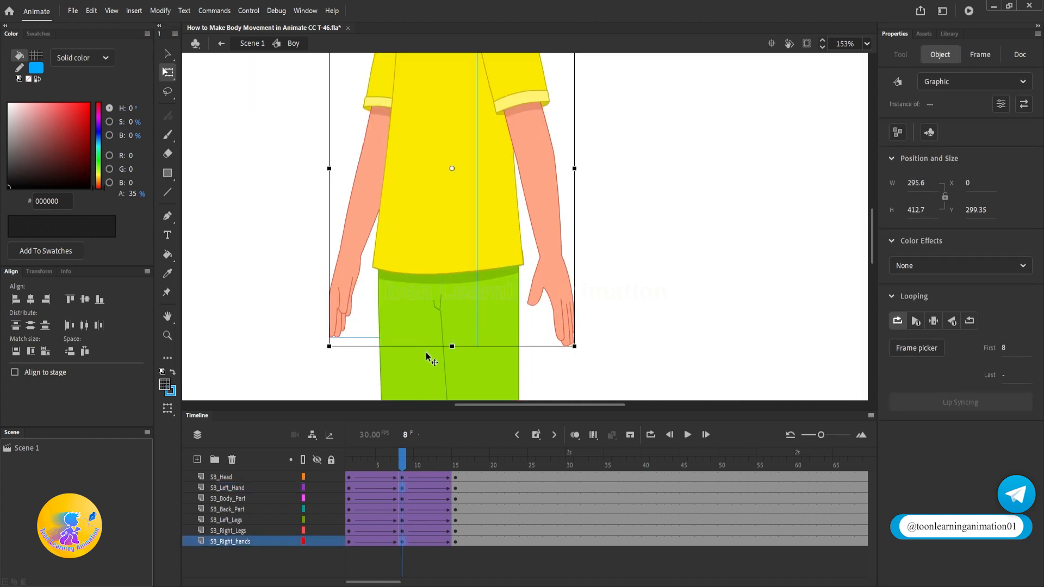
drag(452, 349, 453, 333)
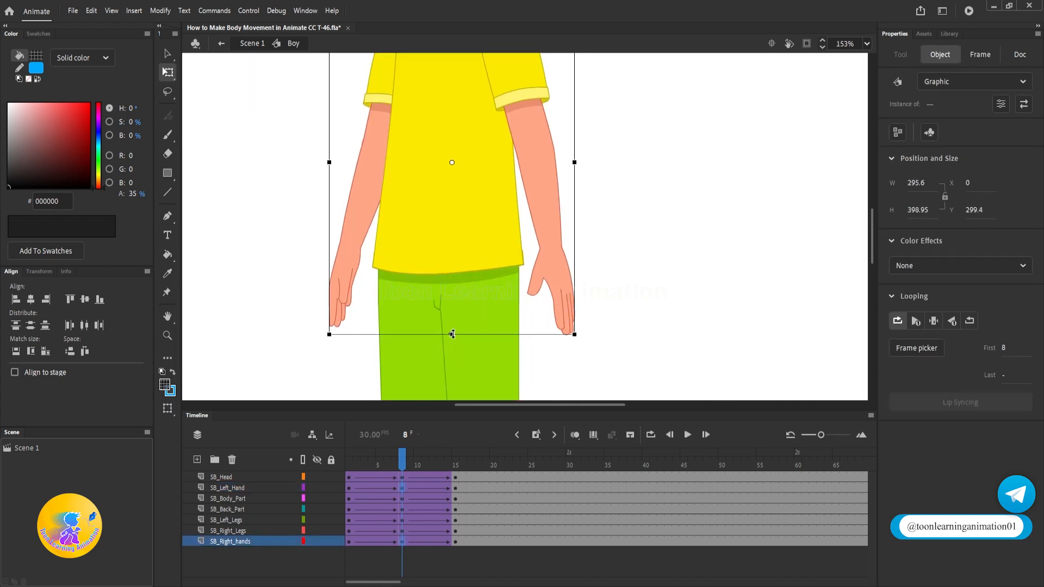
Step: Replay and scrub the Boy's animation from the start to review the shortened arms
drag(401, 460, 184, 446)
scroll(546, 318, down, 3)
key(Return)
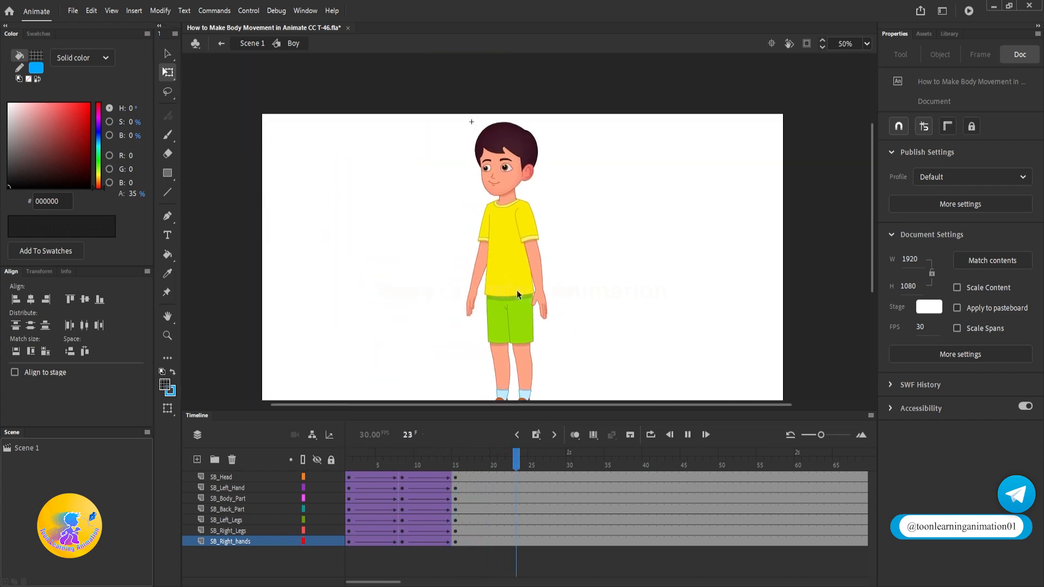
scroll(524, 275, up, 1)
click(500, 455)
drag(501, 456, 301, 439)
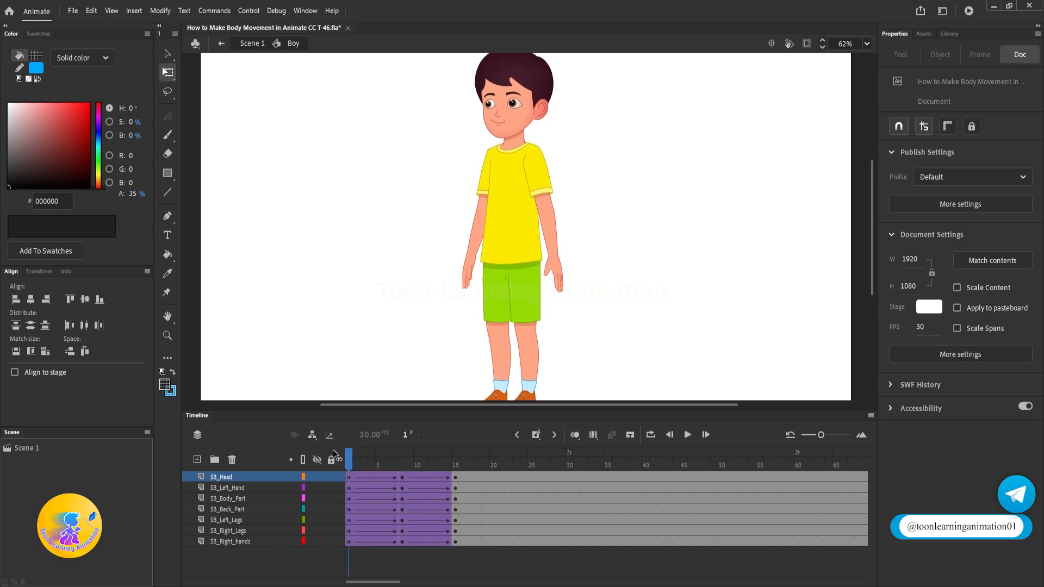
key(Return)
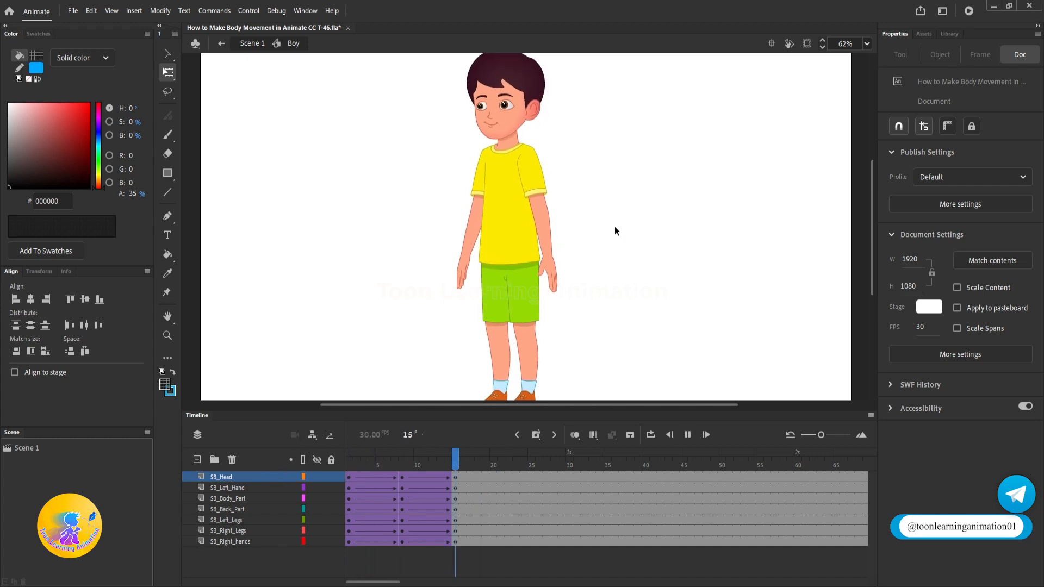
drag(408, 459, 356, 464)
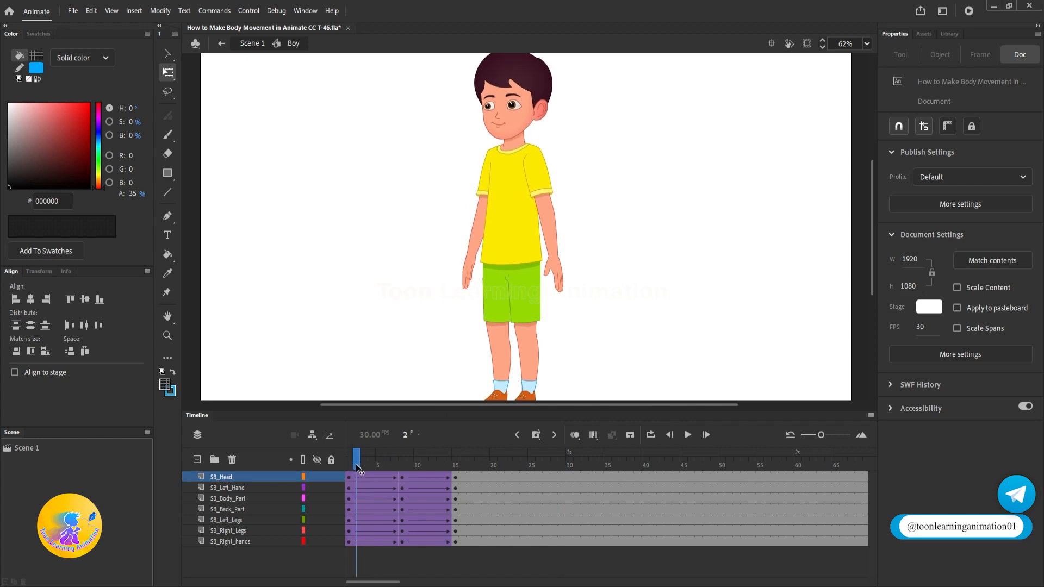
key(Return)
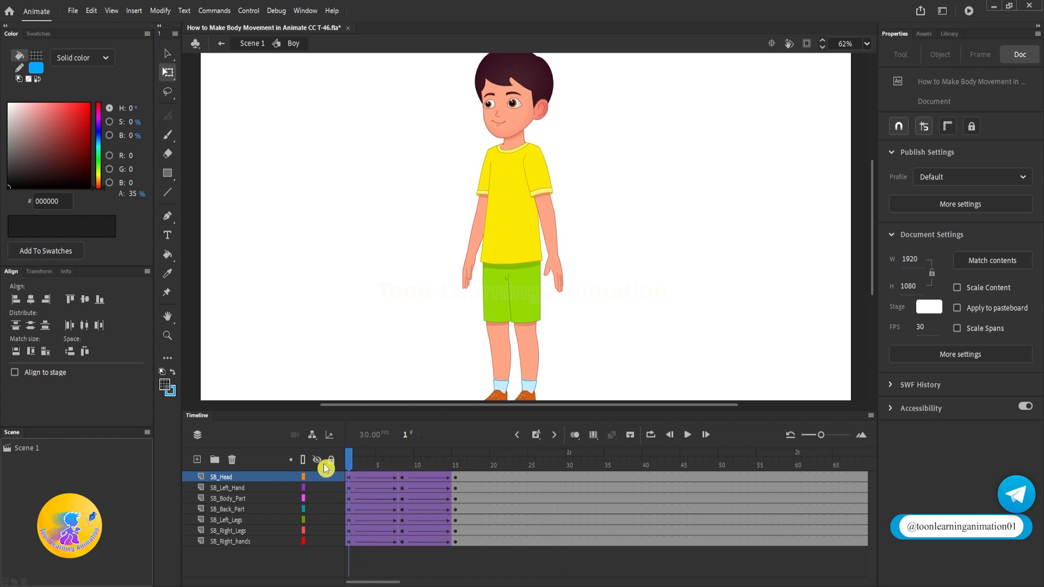
Step: Open the SB Left Hand symbol and insert keyframes on all its layers at frames 15 and 8
double_click(548, 227)
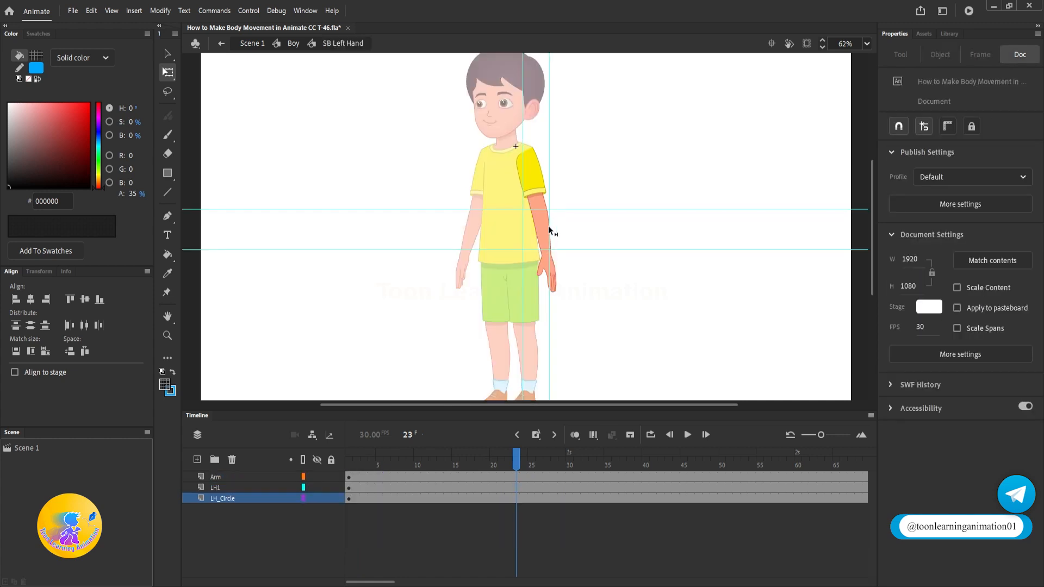
double_click(616, 298)
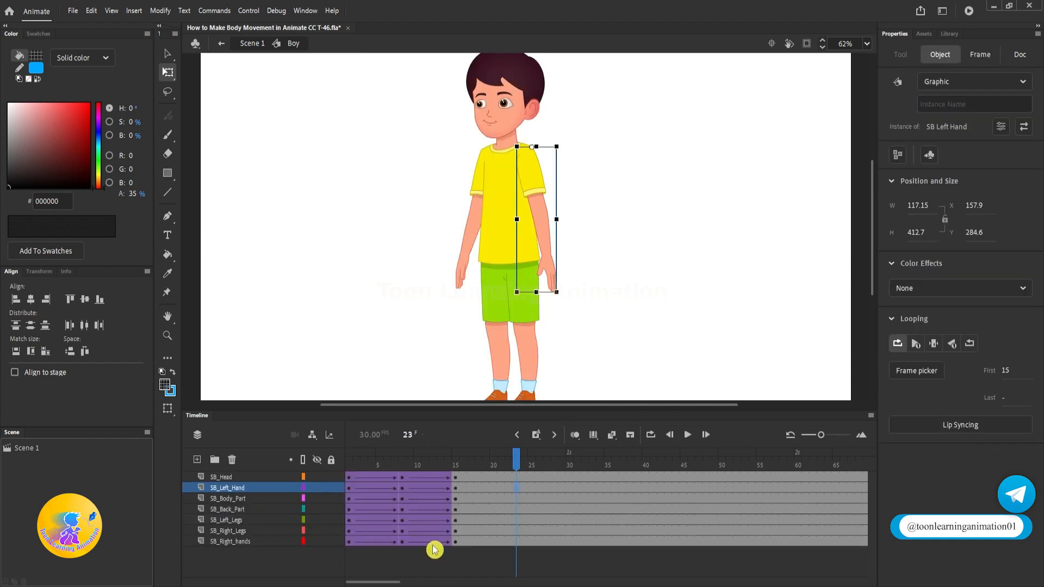
click(353, 466)
drag(405, 468, 456, 466)
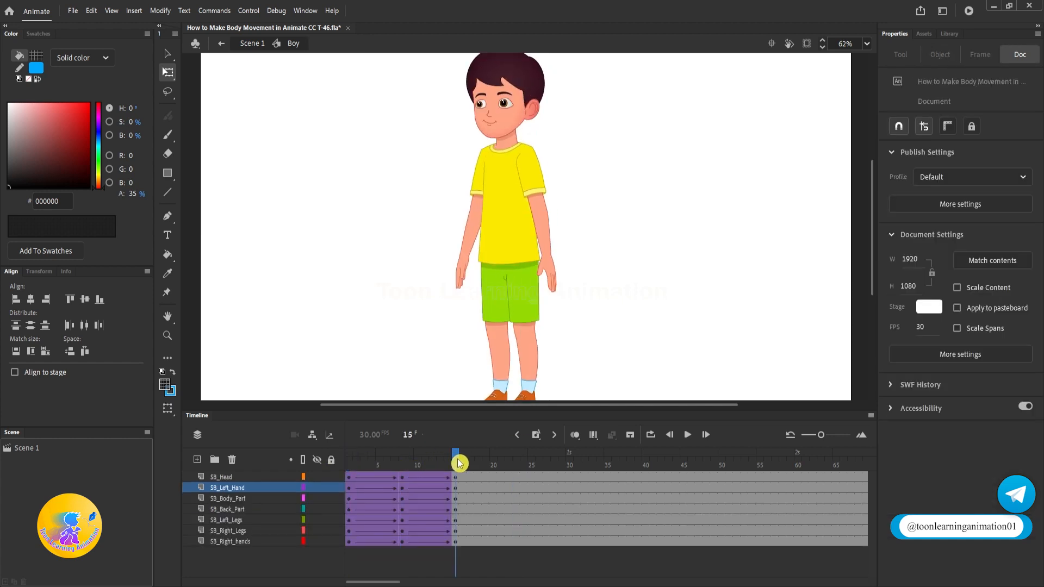
click(551, 273)
double_click(550, 270)
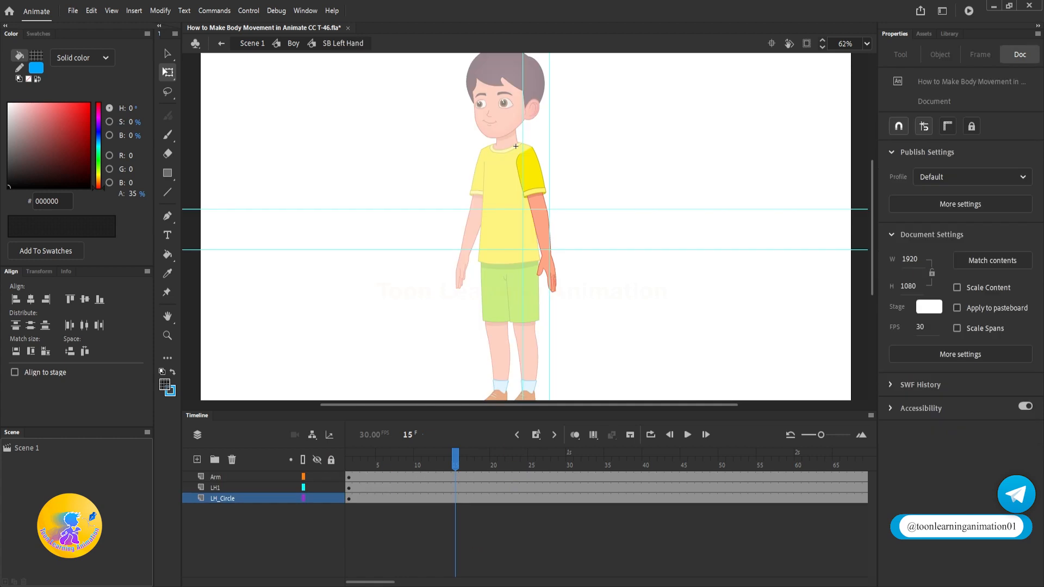
click(456, 467)
key(F6)
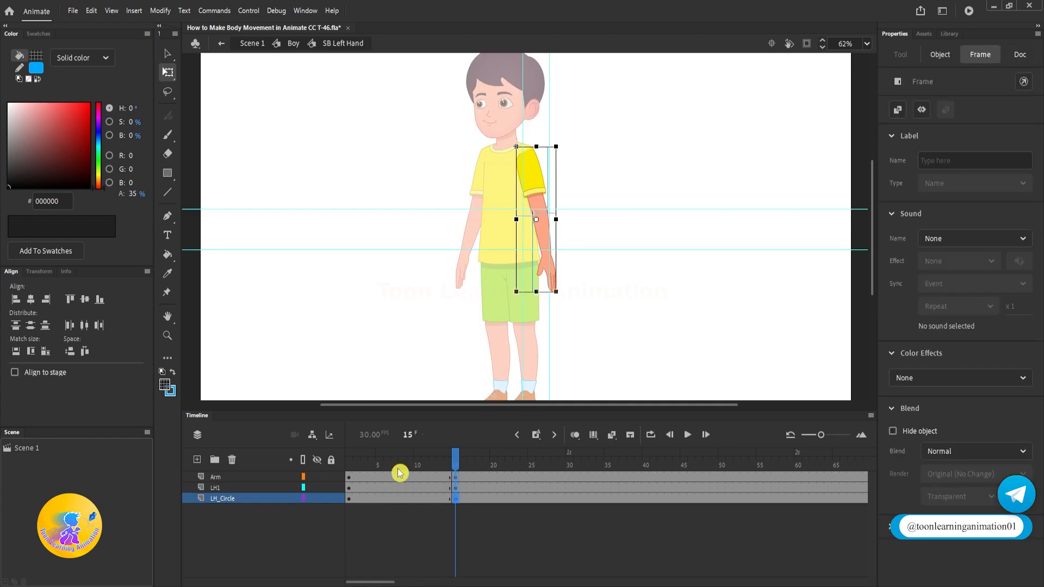
drag(396, 468, 402, 463)
key(F6)
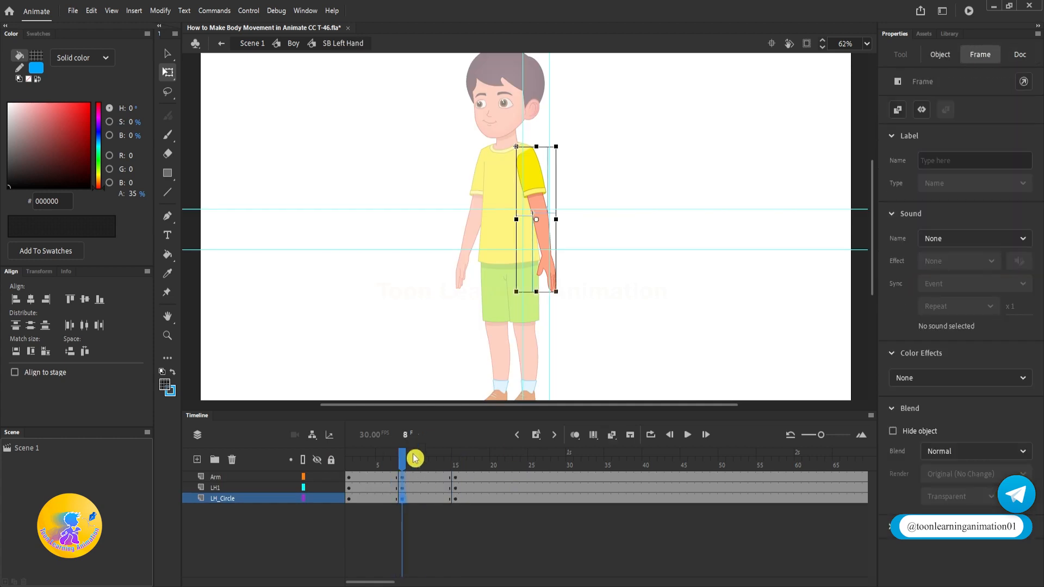
click(686, 318)
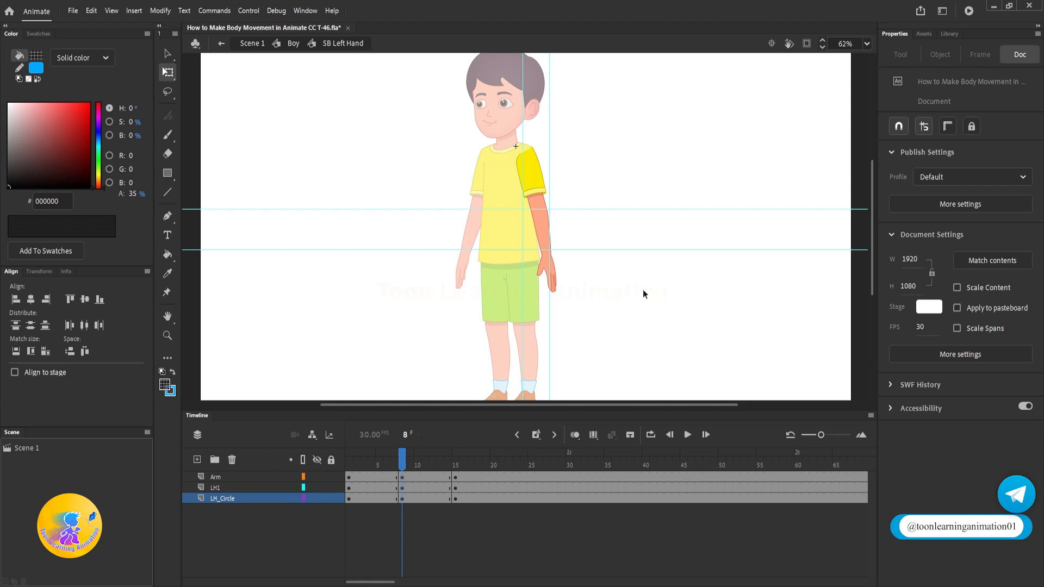
Step: Rotate the left forearm (LH2) inward about the elbow at frame 8, then return to the Boy symbol
scroll(566, 339, up, 2)
scroll(672, 293, up, 1)
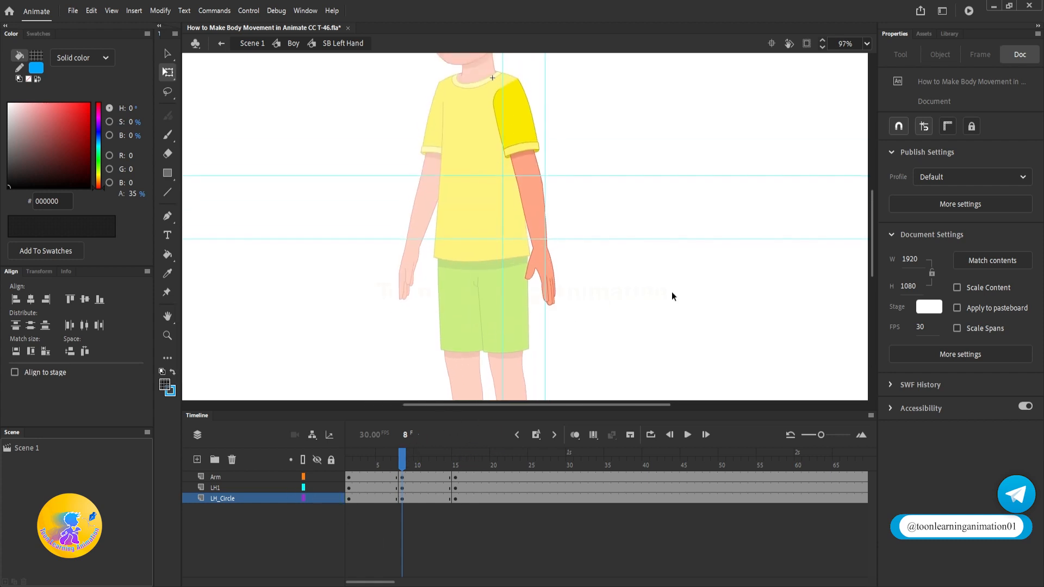
scroll(550, 280, up, 1)
click(558, 300)
drag(560, 322, 547, 326)
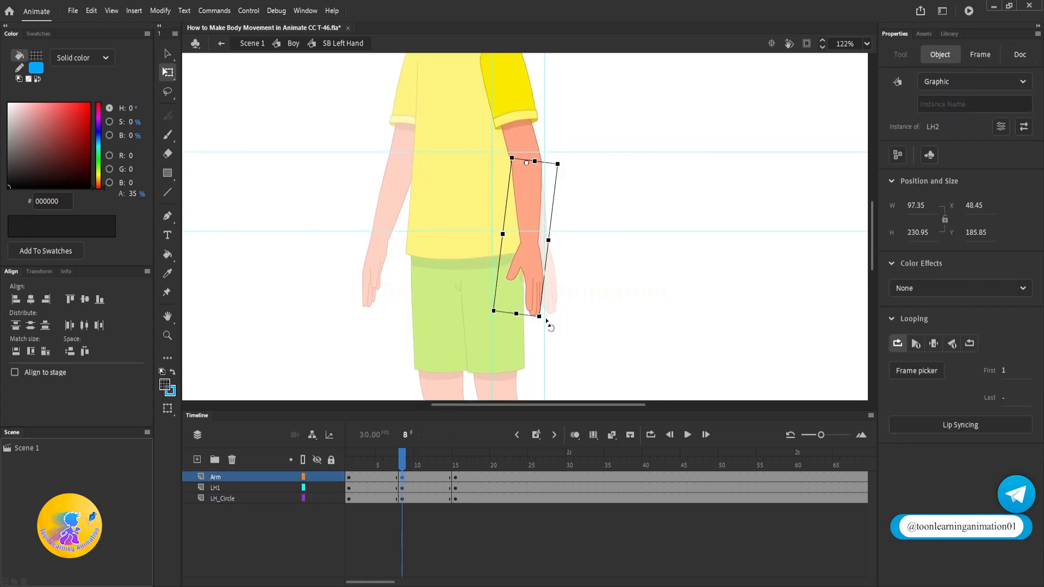
double_click(612, 314)
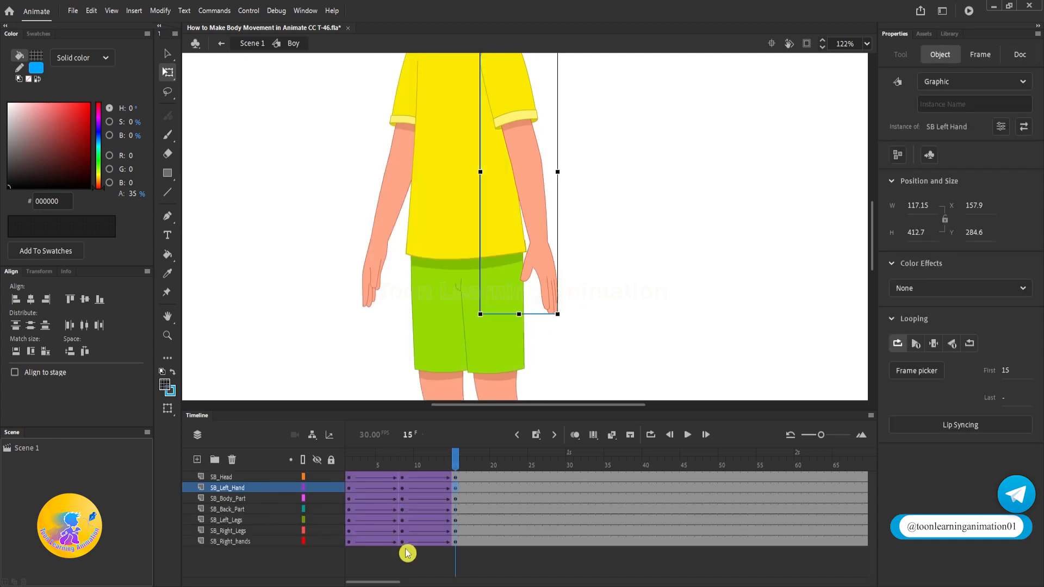
drag(439, 465, 306, 459)
Step: Create classic tweens on all SB Left Hand layers between frames 1, 8 and 15
double_click(550, 276)
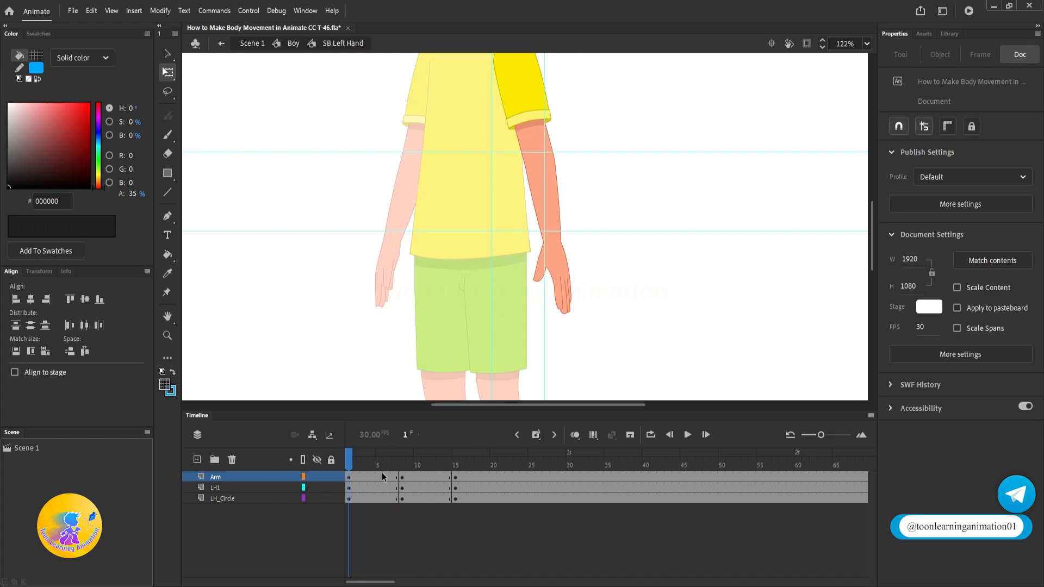
right_click(386, 499)
drag(370, 480, 423, 494)
click(419, 166)
right_click(421, 492)
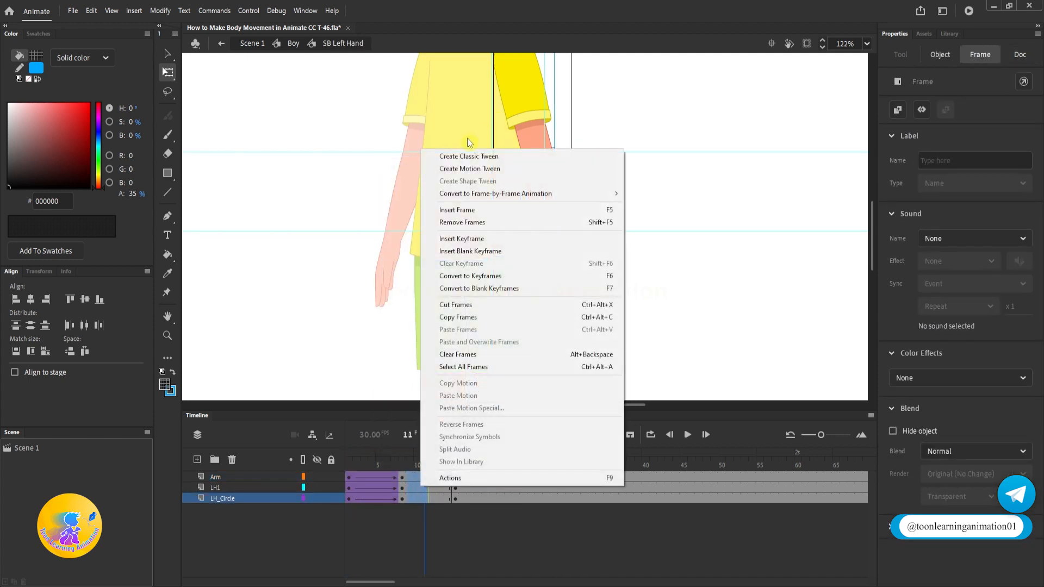
click(469, 157)
Step: Return to the Boy symbol and scrub its timeline to check the forearm bend
double_click(652, 289)
click(426, 488)
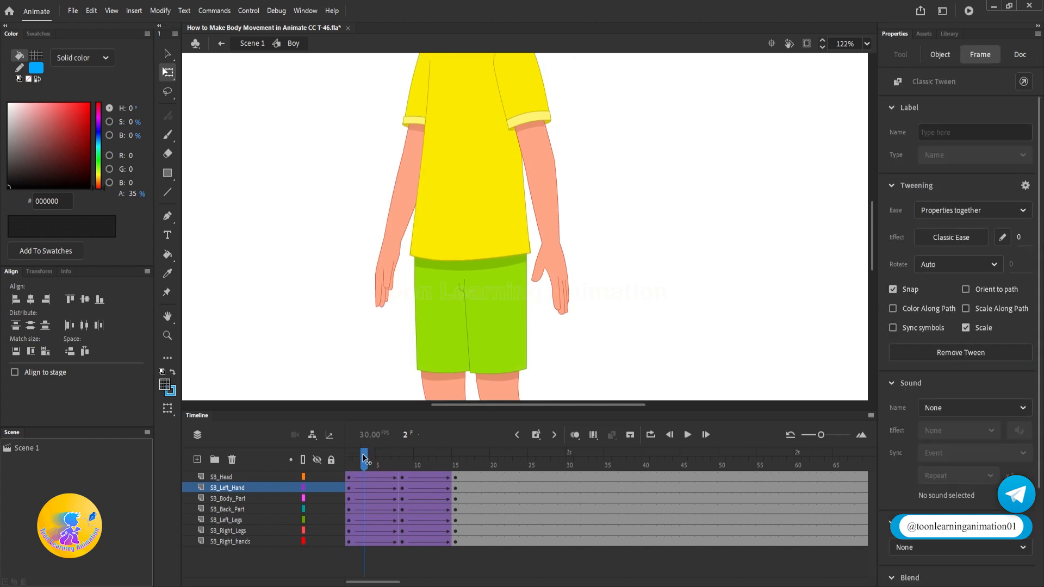
drag(426, 485, 349, 481)
Step: Inside SB Left Hand, shorten the upper arm and elbow circle together at frame 8 to 211 pixels tall
double_click(559, 278)
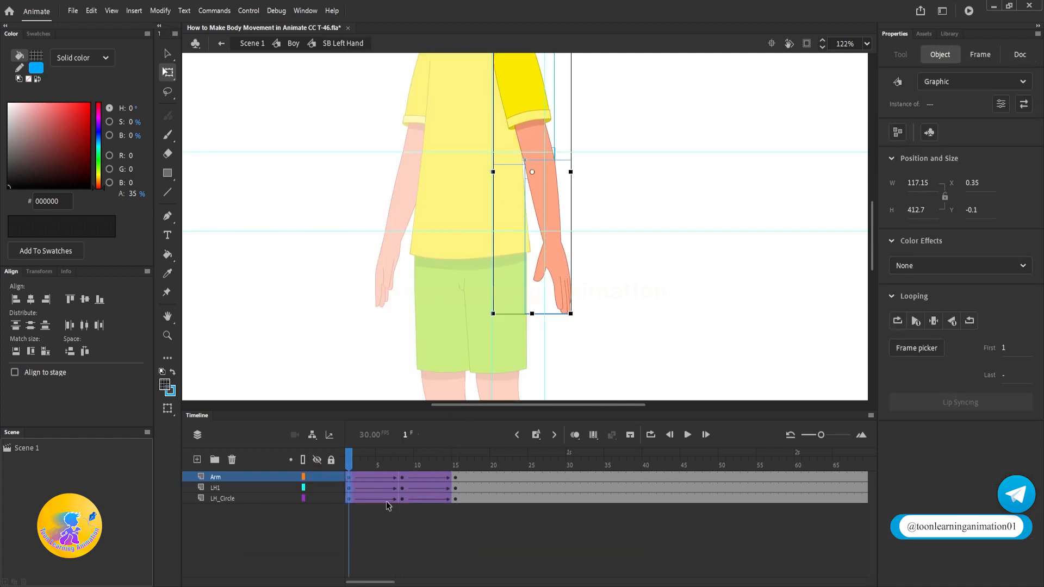
click(403, 467)
scroll(552, 204, up, 2)
scroll(553, 205, up, 2)
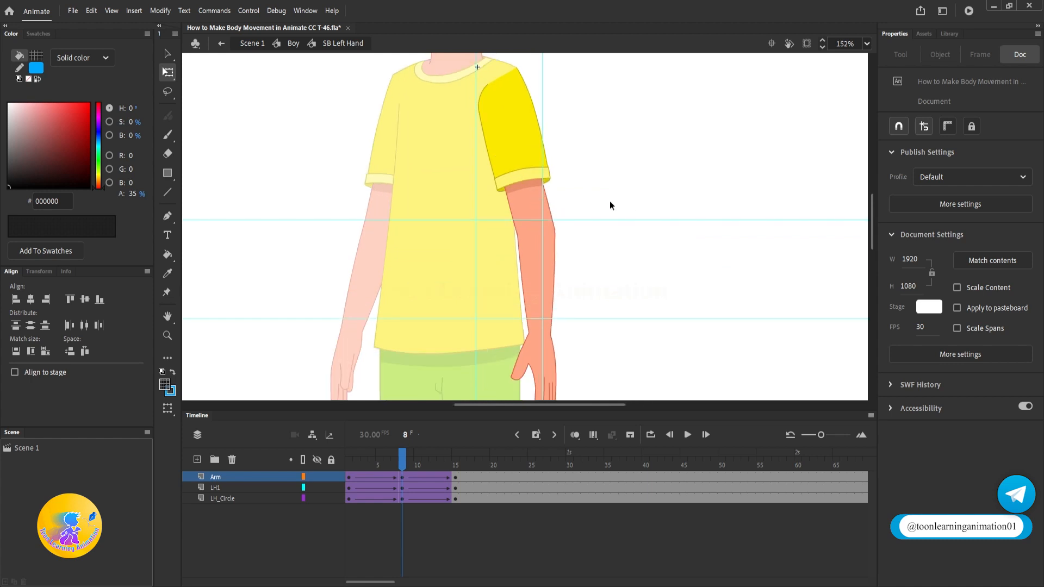
click(532, 229)
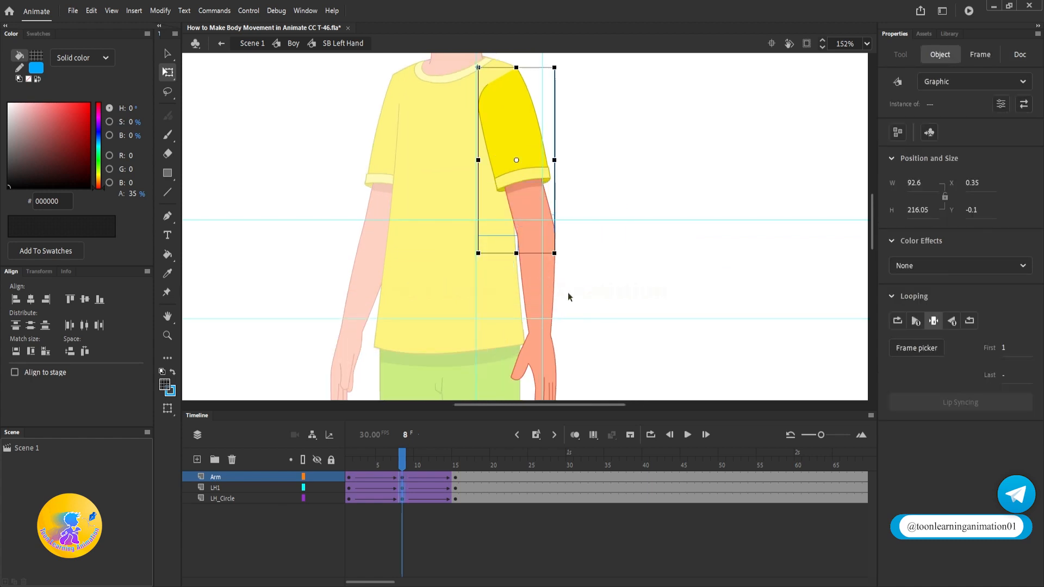
scroll(526, 256, up, 3)
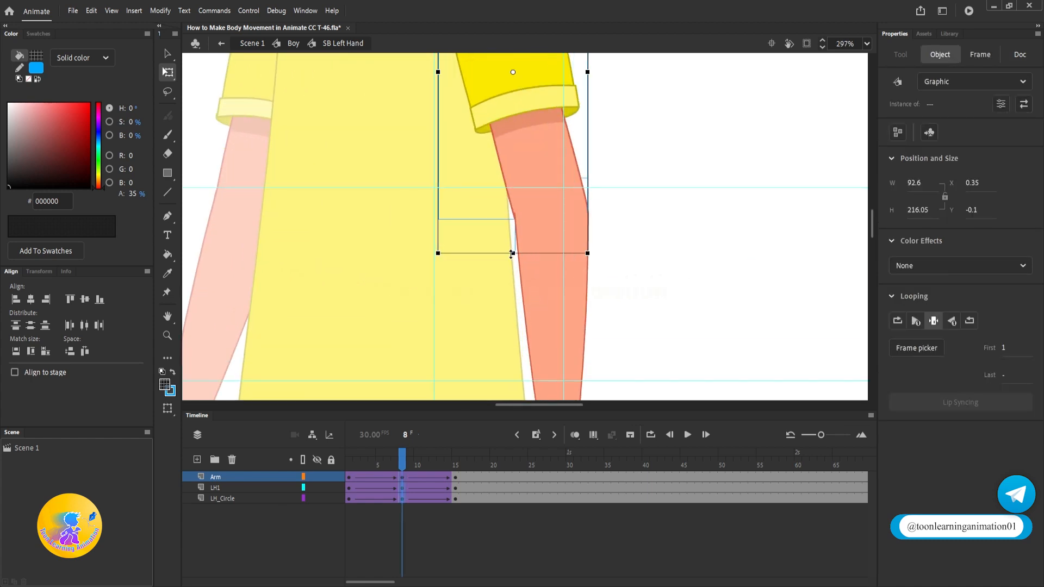
drag(511, 253, 511, 246)
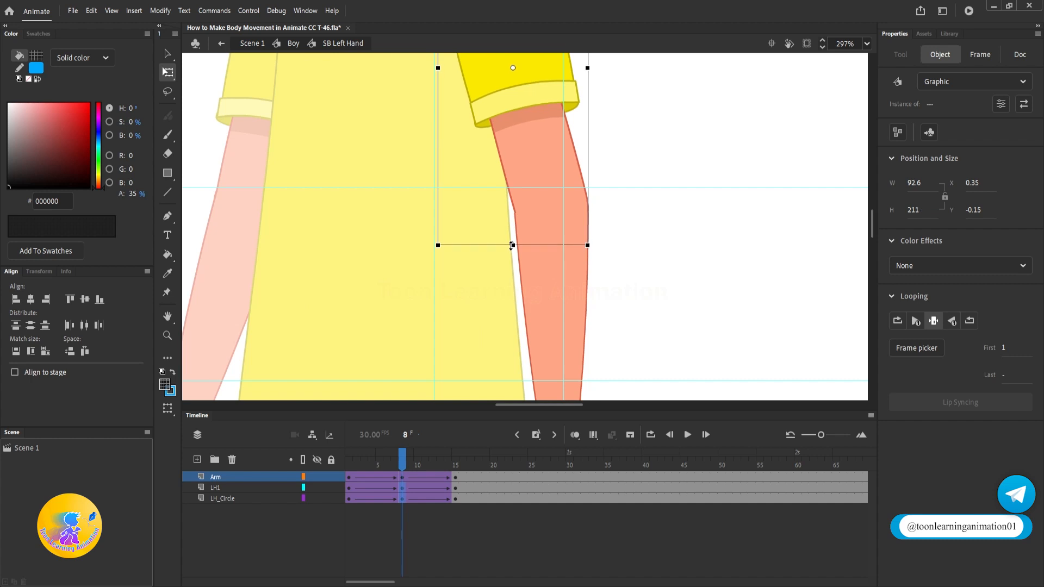
Step: Inspect the left elbow joint at frame 8 and scrub the arm motion inside the symbol and in the Boy timeline
click(641, 302)
scroll(574, 308, up, 3)
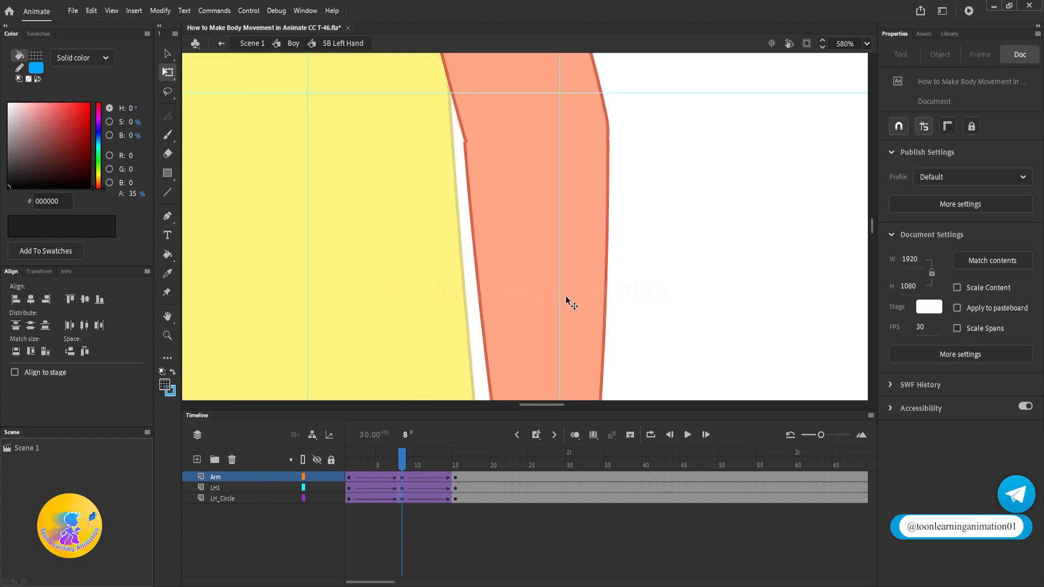
click(565, 295)
scroll(496, 171, down, 7)
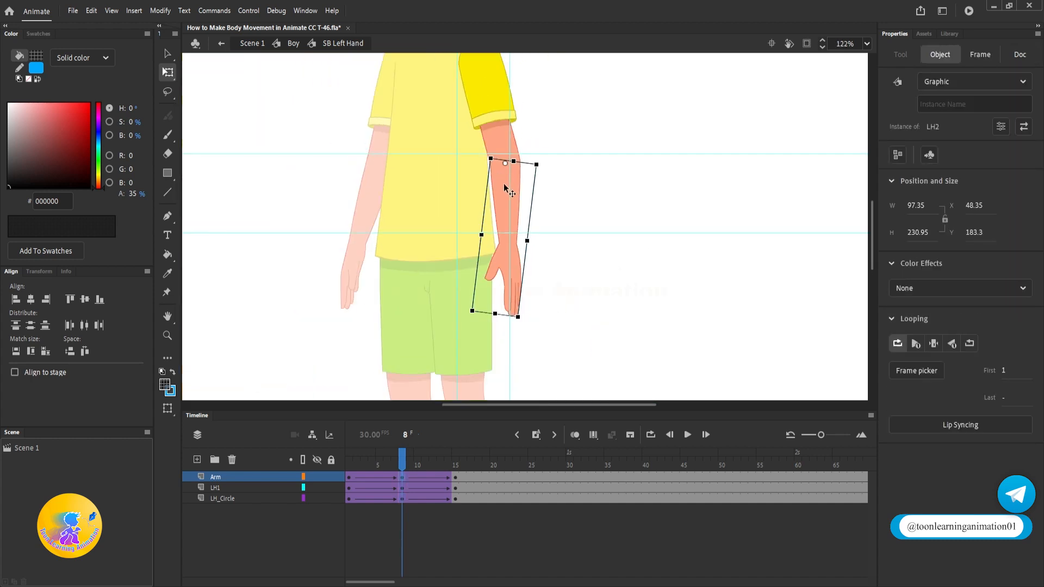
click(498, 227)
scroll(498, 227, up, 1)
drag(401, 468, 531, 490)
click(742, 319)
double_click(743, 319)
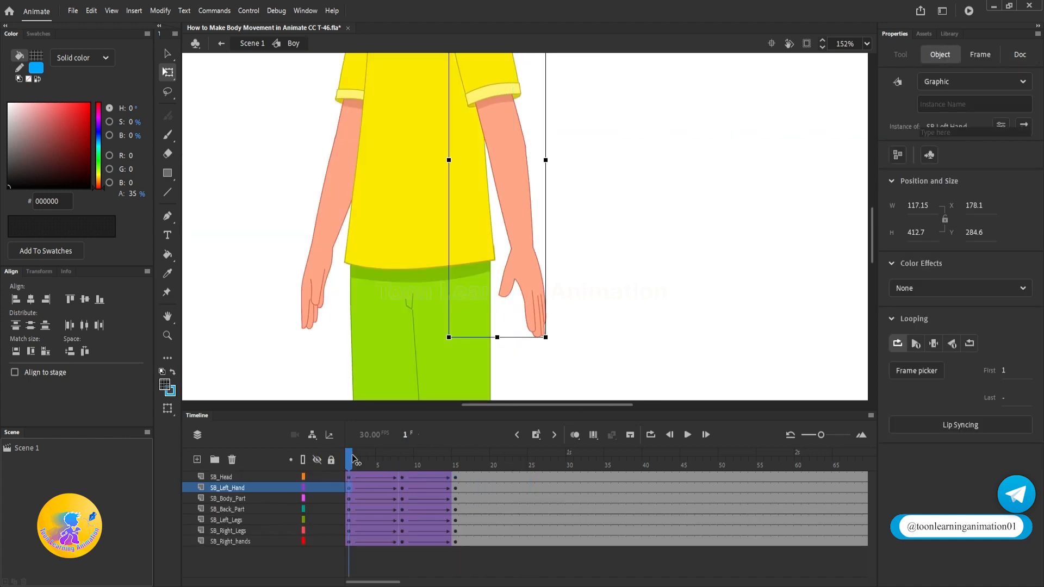
click(448, 487)
drag(449, 486, 346, 459)
Step: Open the SB Right hands symbol and insert keyframes on all its layers at frame 15
drag(522, 263, 598, 308)
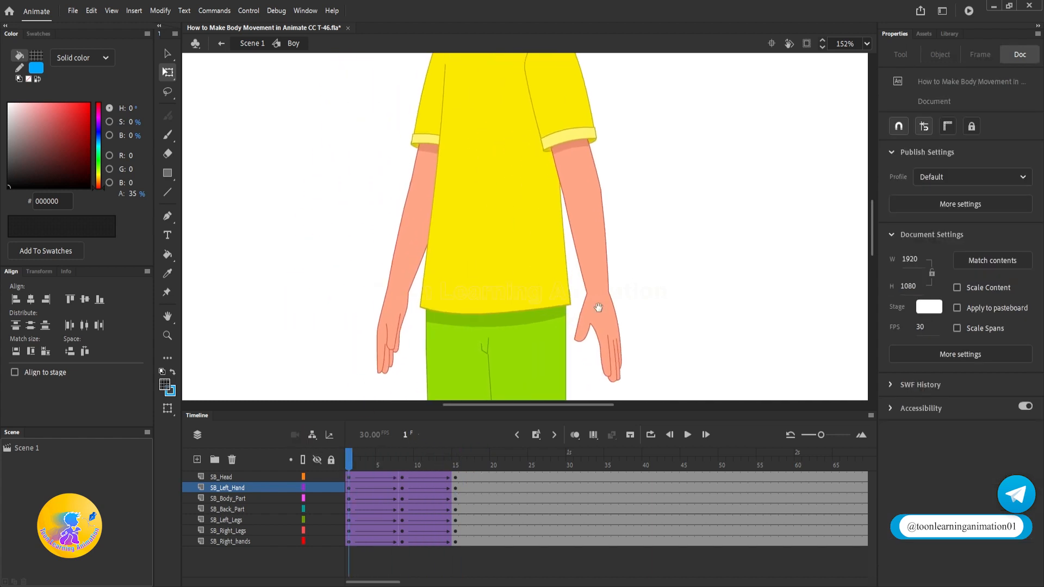
double_click(408, 272)
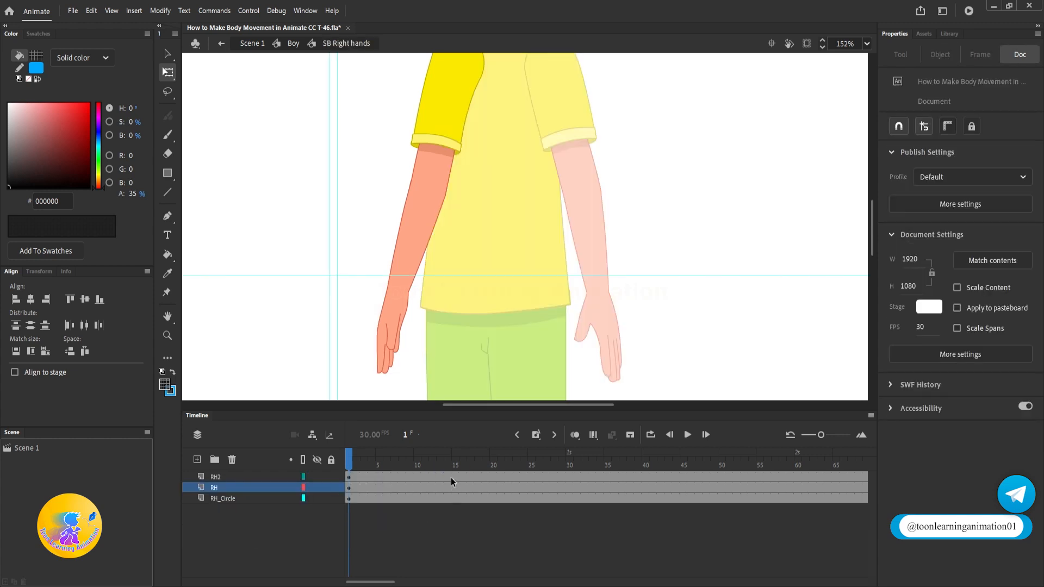
drag(458, 472, 455, 498)
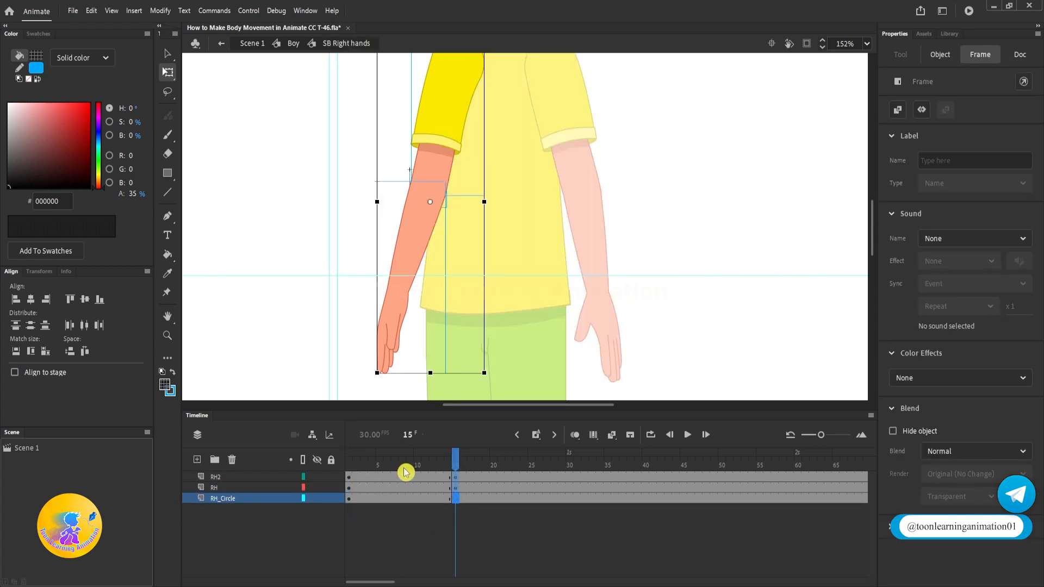
Step: Insert keyframes at frame 8 on all layers of SB Right hands and rotate the forearm slightly inward toward the body
click(405, 472)
key(F6)
click(728, 241)
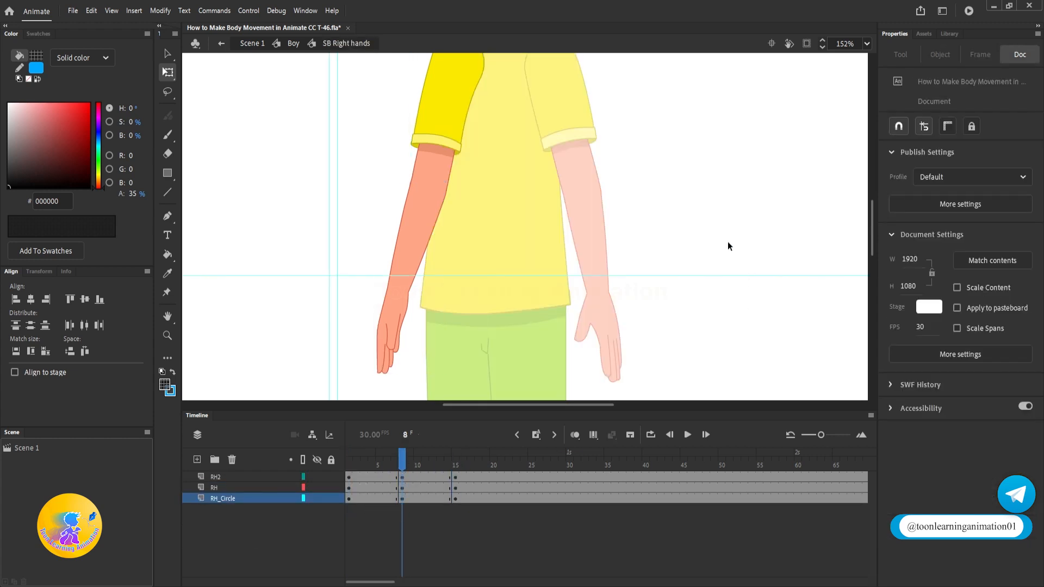
click(453, 322)
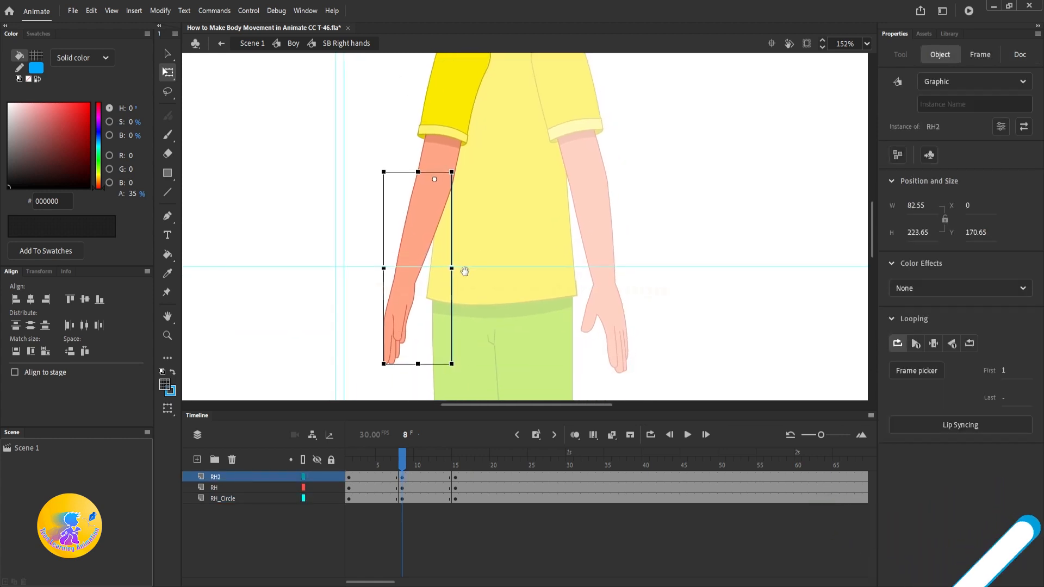
drag(382, 368, 396, 385)
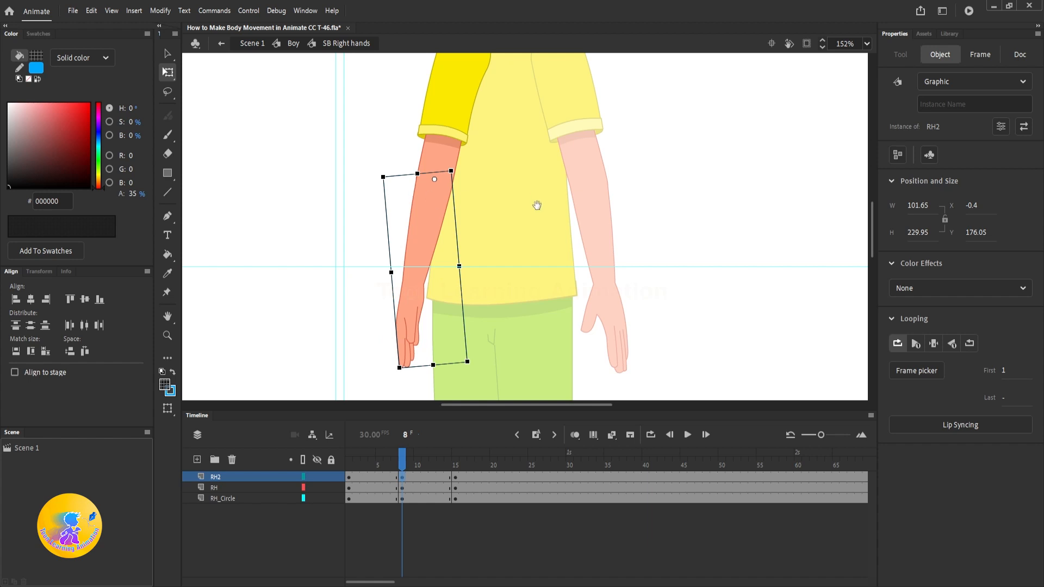
Step: Shorten the right upper arm and elbow circle together at frame 8 to about 202 pixels tall
drag(536, 205, 503, 237)
drag(380, 168, 525, 291)
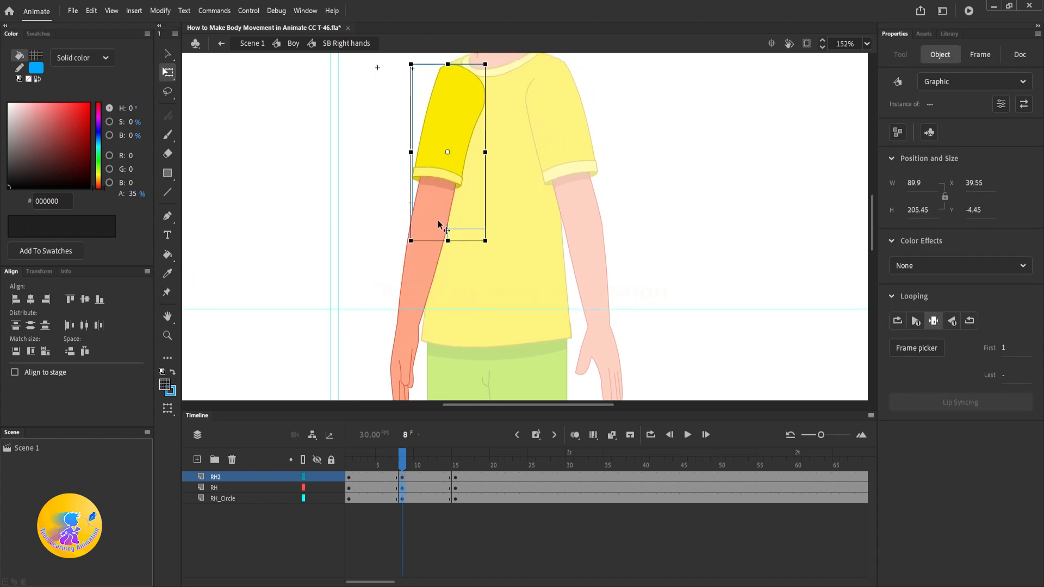
scroll(438, 223, up, 2)
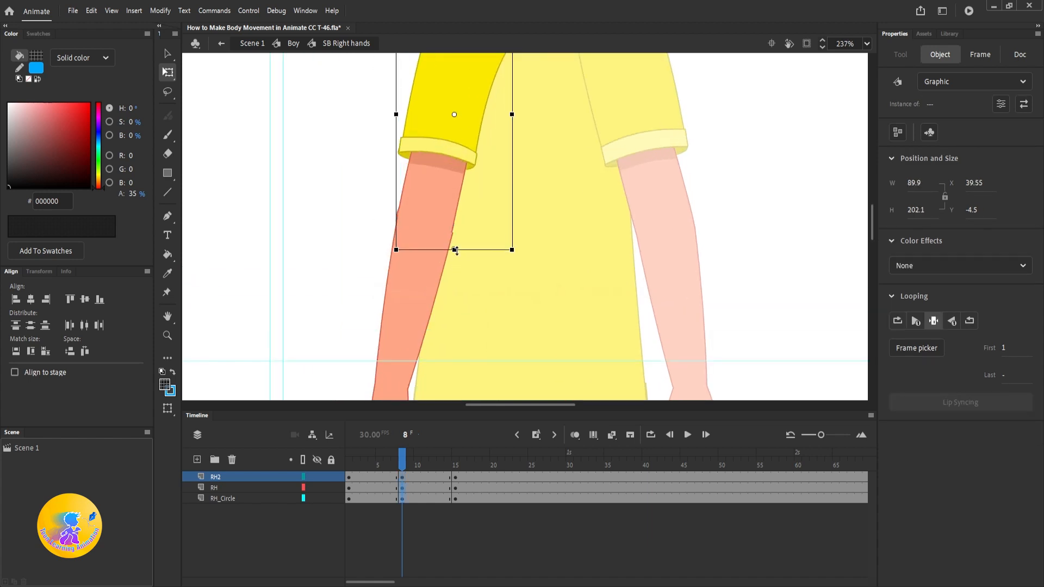
Step: Move the right forearm at frame 8 to X -0.45, Y 171.75 so its outline lines up with the elbow
click(422, 278)
scroll(435, 237, up, 5)
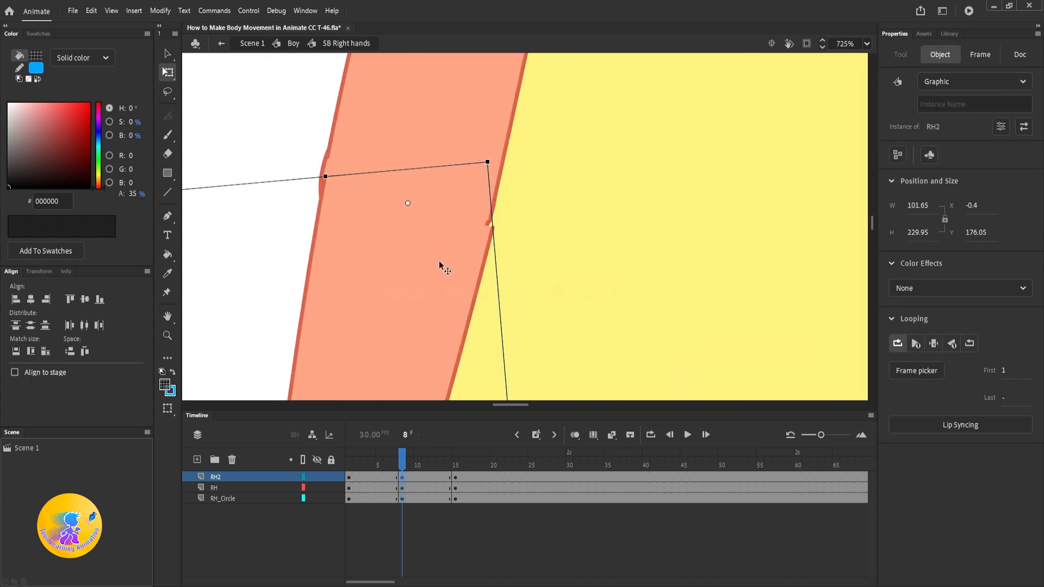
drag(439, 259, 439, 244)
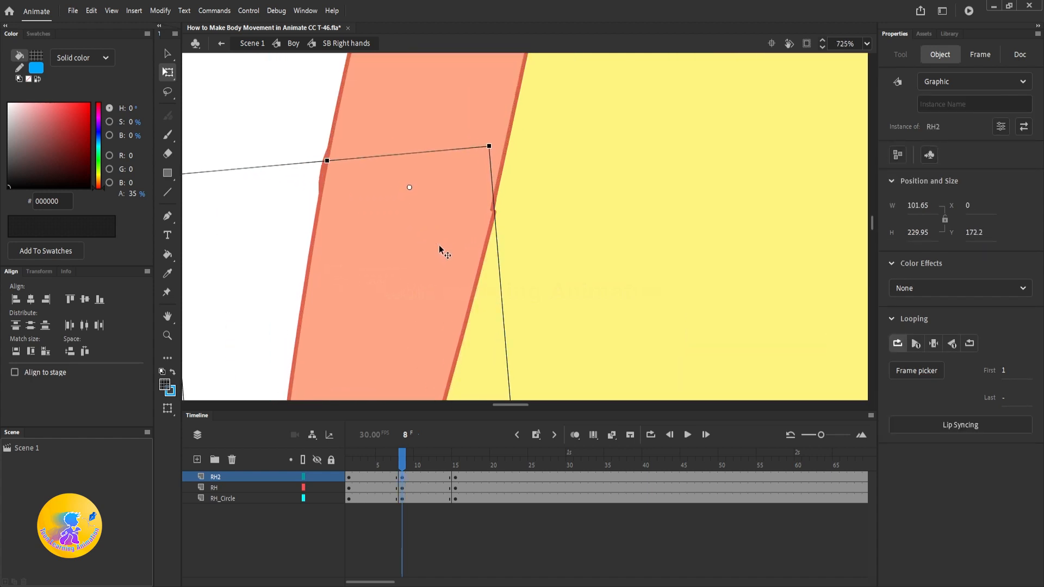
key(Left)
key(Left)
key(Up)
key(Up)
key(Left)
key(Left)
key(Left)
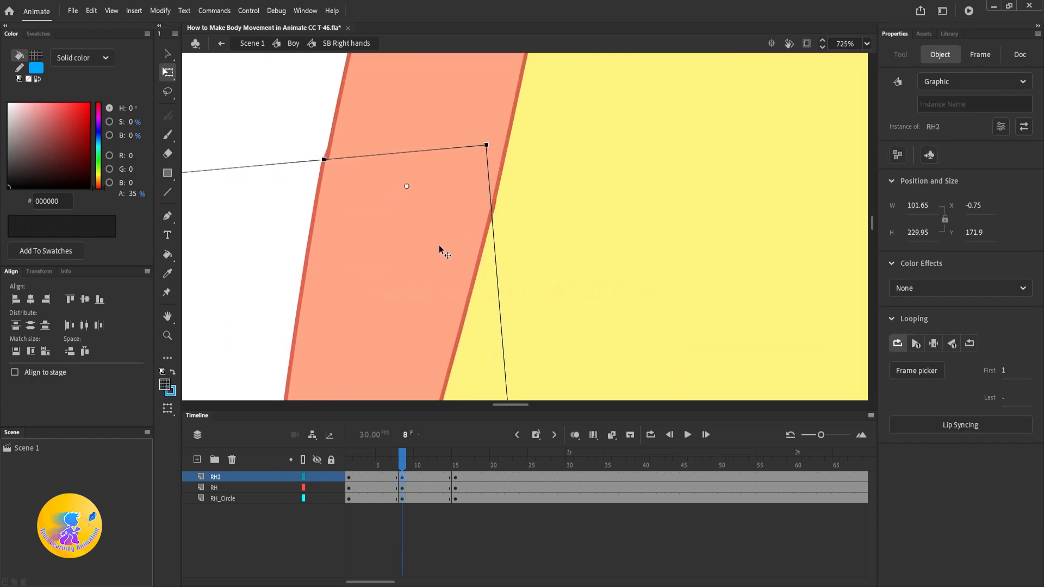
key(Up)
key(Right)
key(Right)
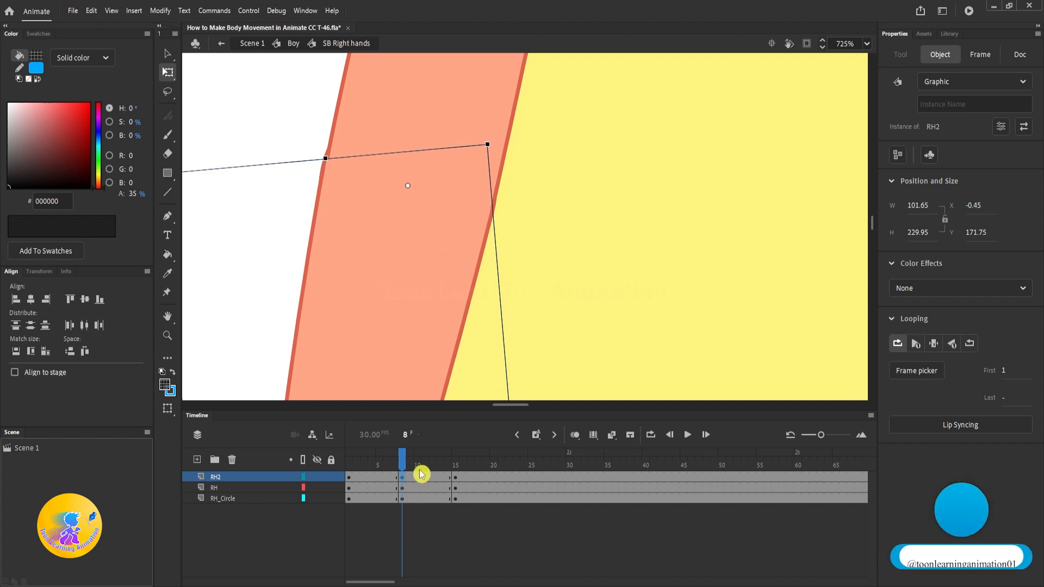
Step: Create classic tweens on all three right-arm layers between the keyframes at frames 1, 8 and 15
drag(421, 473, 384, 510)
right_click(403, 482)
click(484, 145)
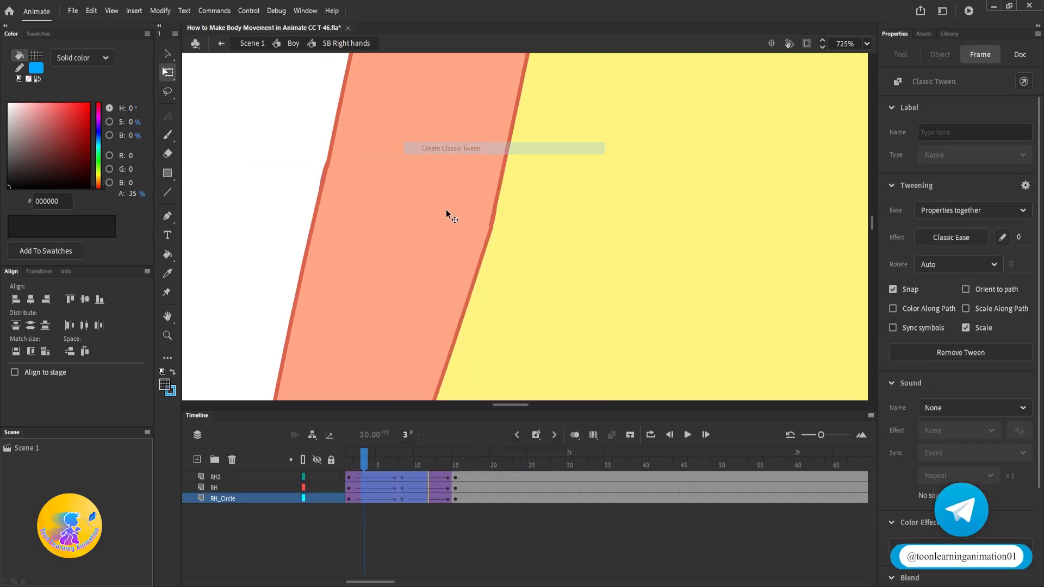
Step: Return to the Boy symbol and play its timeline to check the right arm motion up to frame 8
scroll(446, 210, down, 4)
click(350, 203)
scroll(407, 230, down, 3)
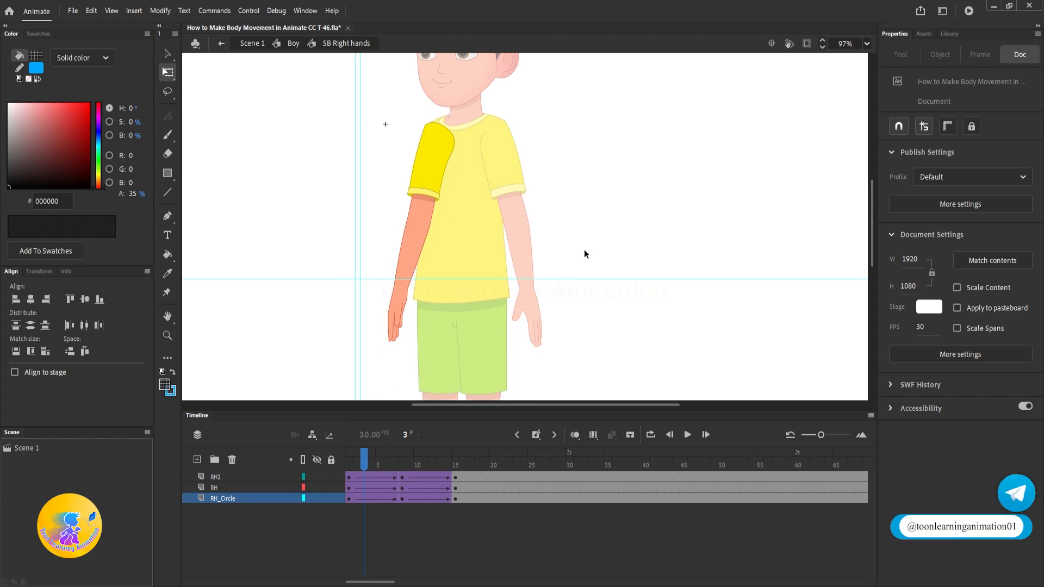
double_click(638, 191)
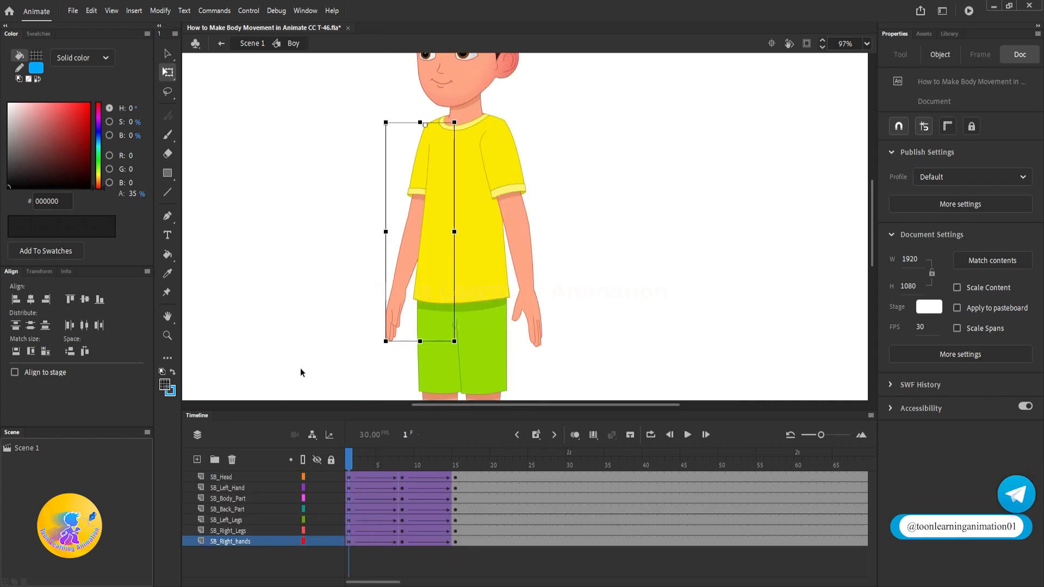
click(650, 203)
key(Return)
drag(454, 450, 405, 484)
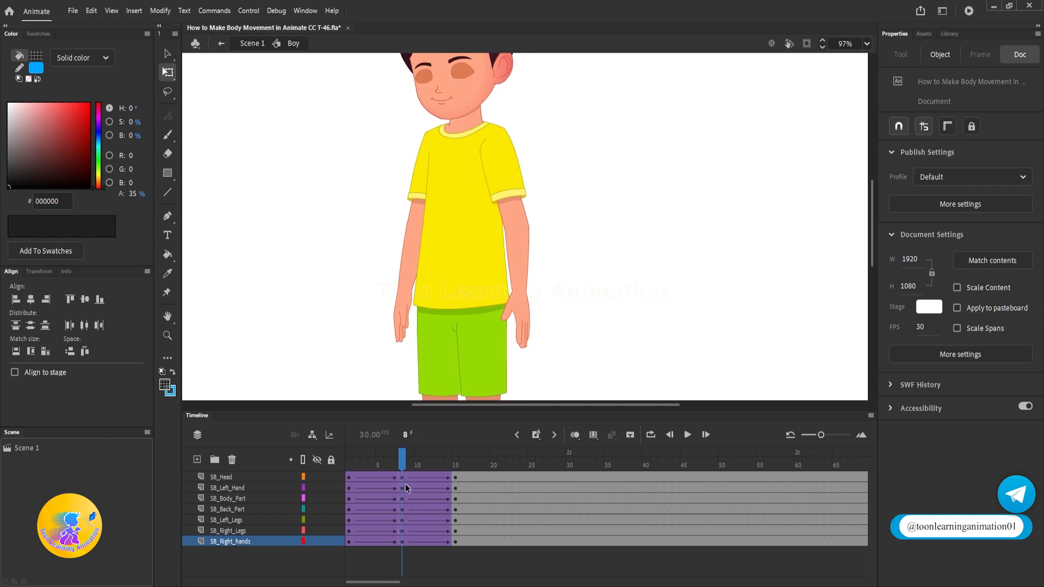
Step: Rotate the SB Right hands instance slightly outward from the body at frame 8 and preview the movement
click(406, 300)
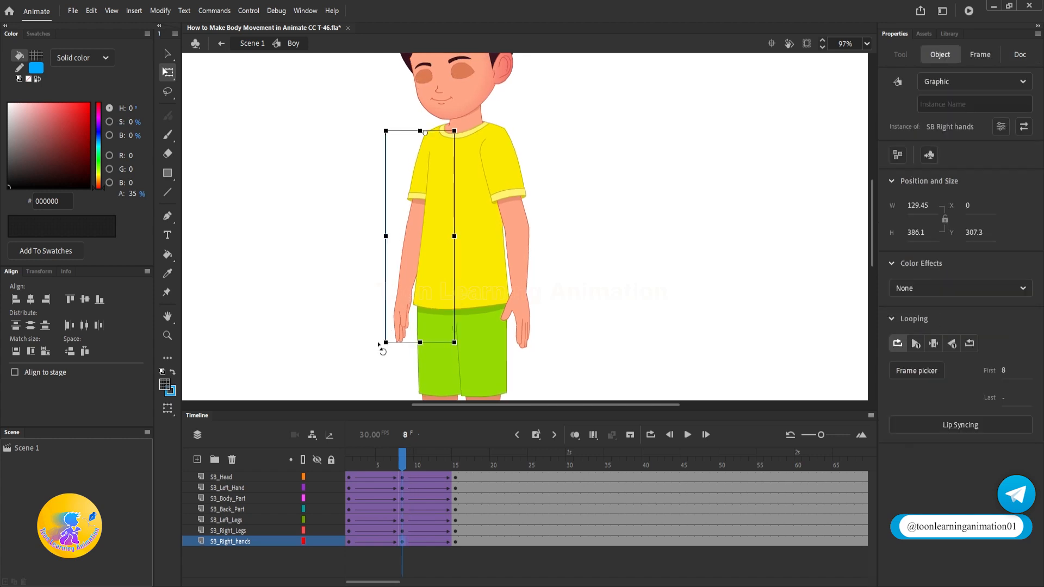
drag(383, 351, 374, 348)
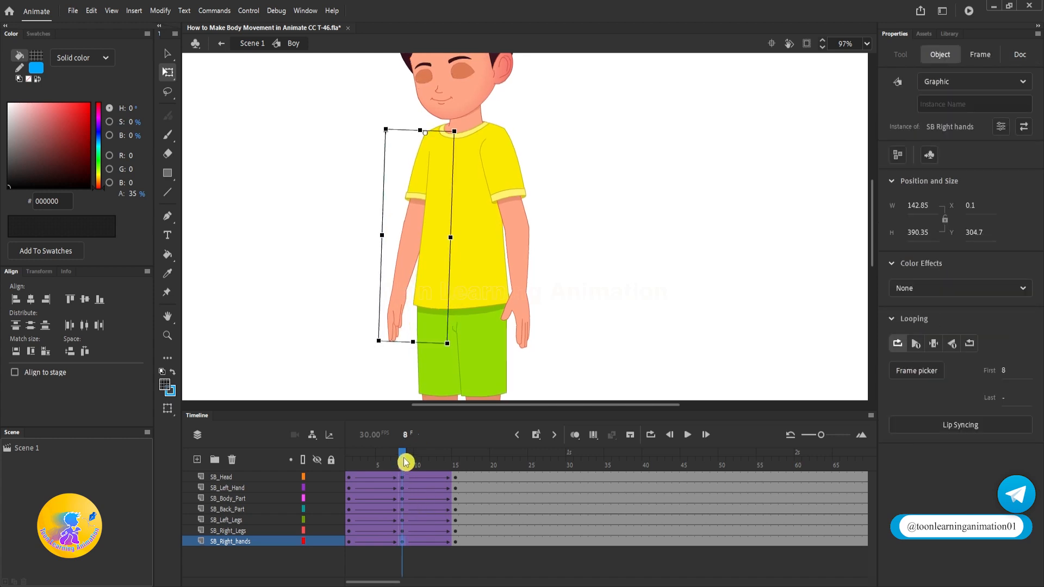
drag(406, 459, 343, 406)
key(Return)
click(364, 460)
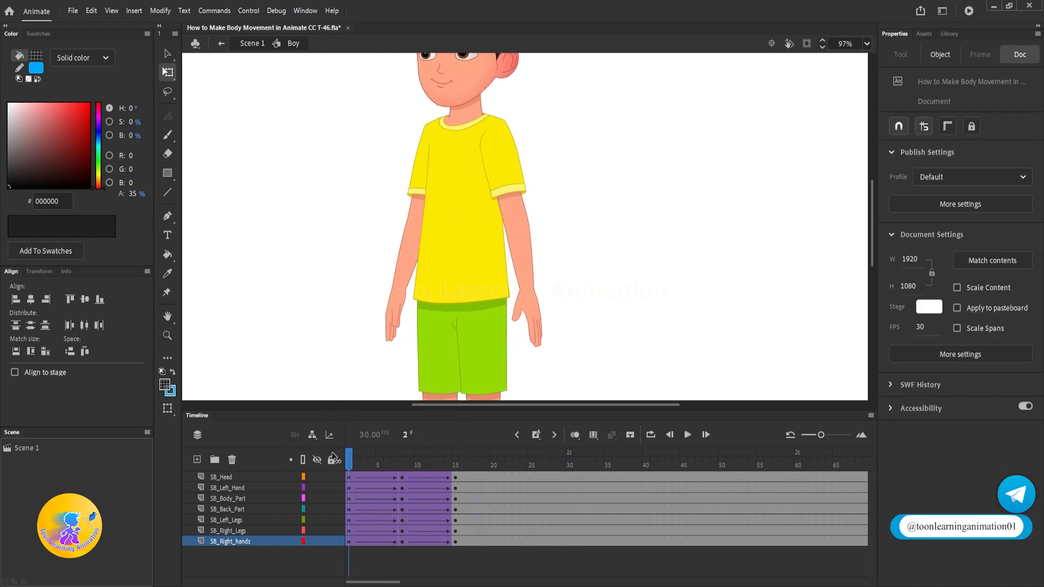
drag(364, 462, 403, 465)
Step: Inside SB Right hands, rotate the forearm a little further inward at frame 8 and return to the Boy symbol
double_click(399, 308)
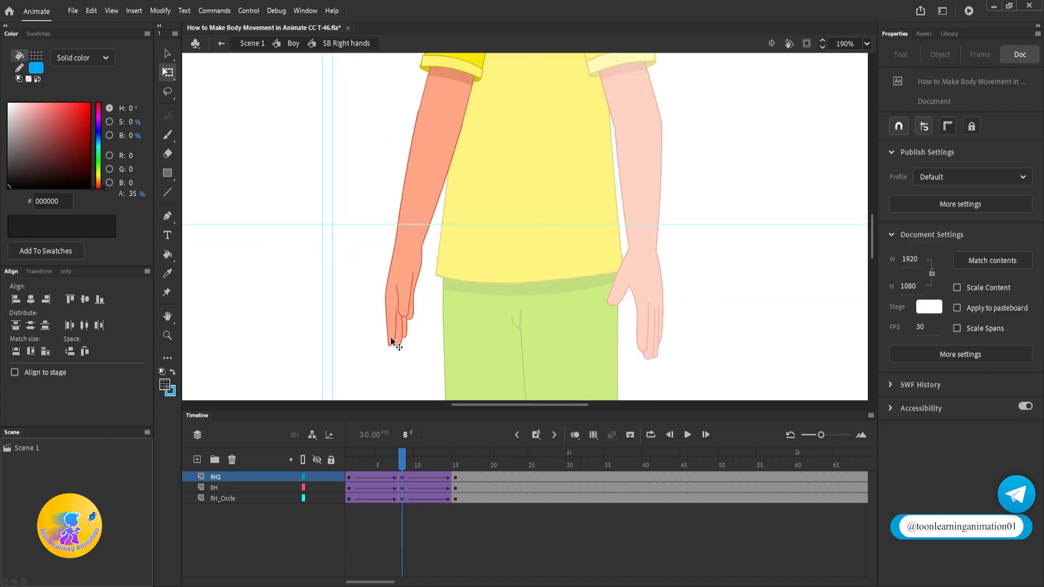
click(389, 340)
drag(388, 352, 393, 356)
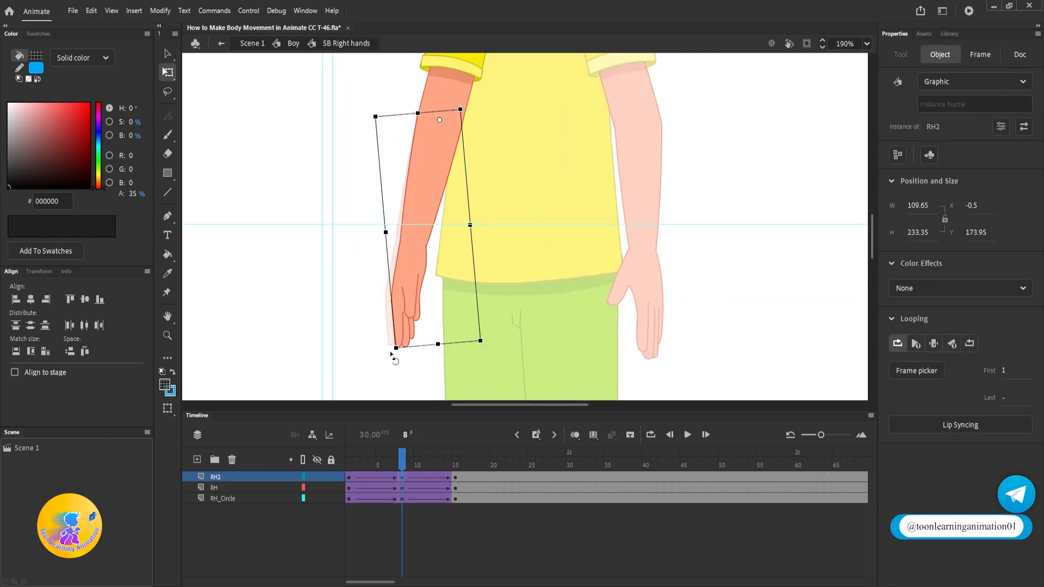
double_click(365, 350)
Step: Scrub and play the Boy timeline to review the whole body movement with both arms bending
drag(403, 464, 233, 445)
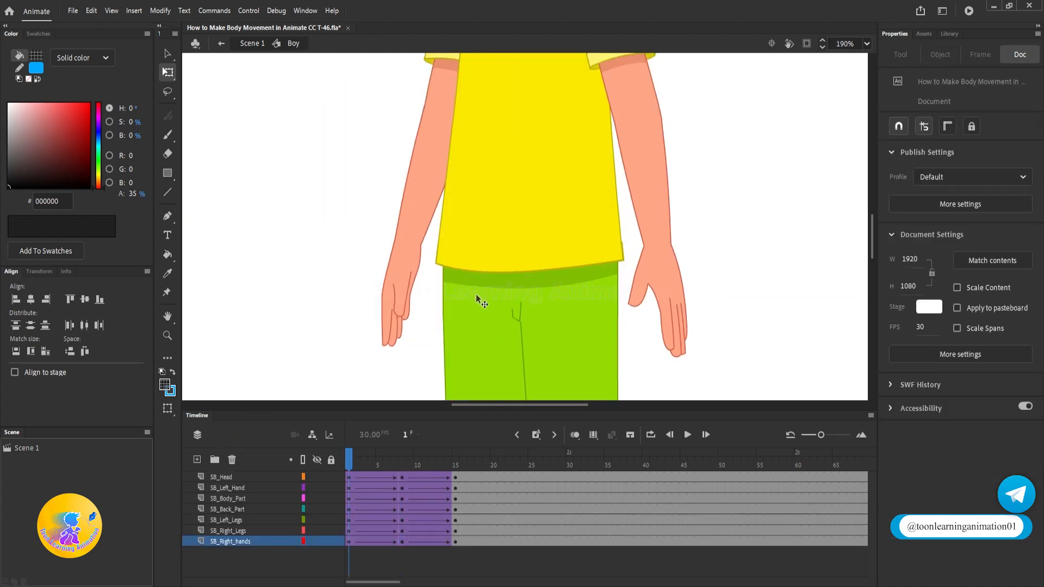
scroll(657, 240, down, 5)
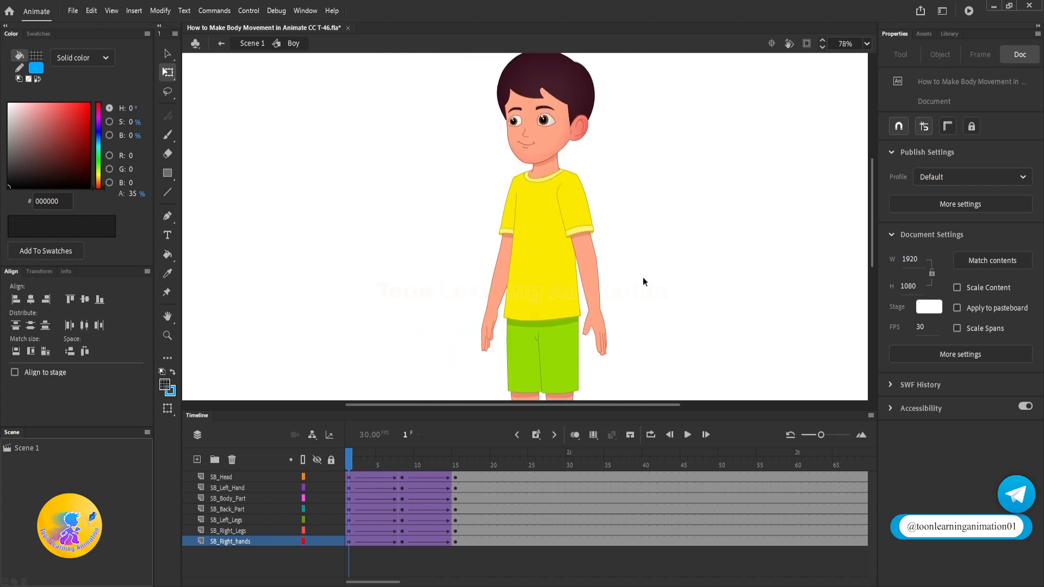
key(Return)
drag(466, 458, 292, 453)
drag(358, 466, 449, 470)
key(Return)
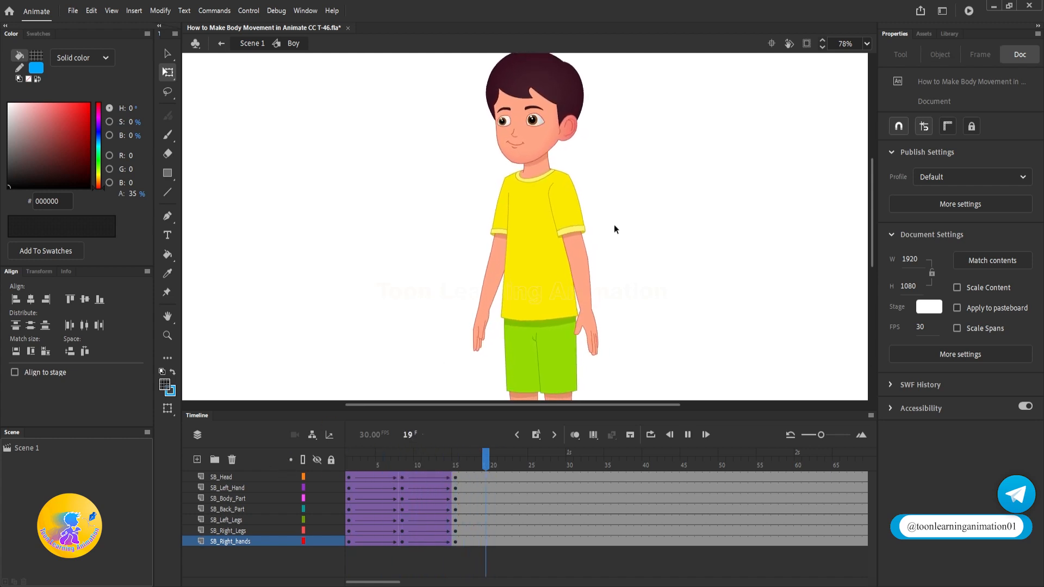
key(Return)
key(Return)
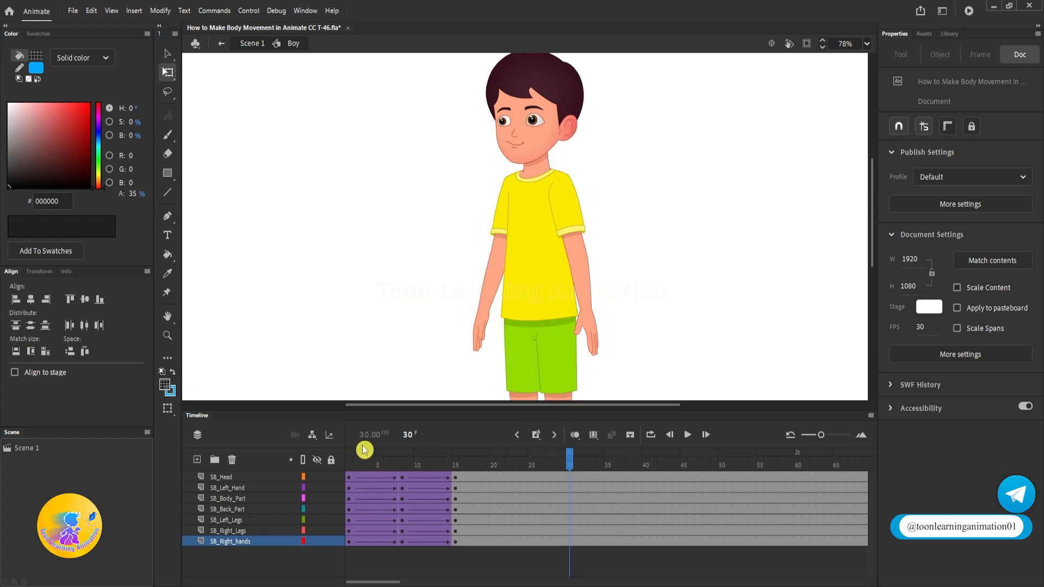
Step: Set the easing intensity to -100 for the first tween span on all layers of the Boy symbol
click(364, 458)
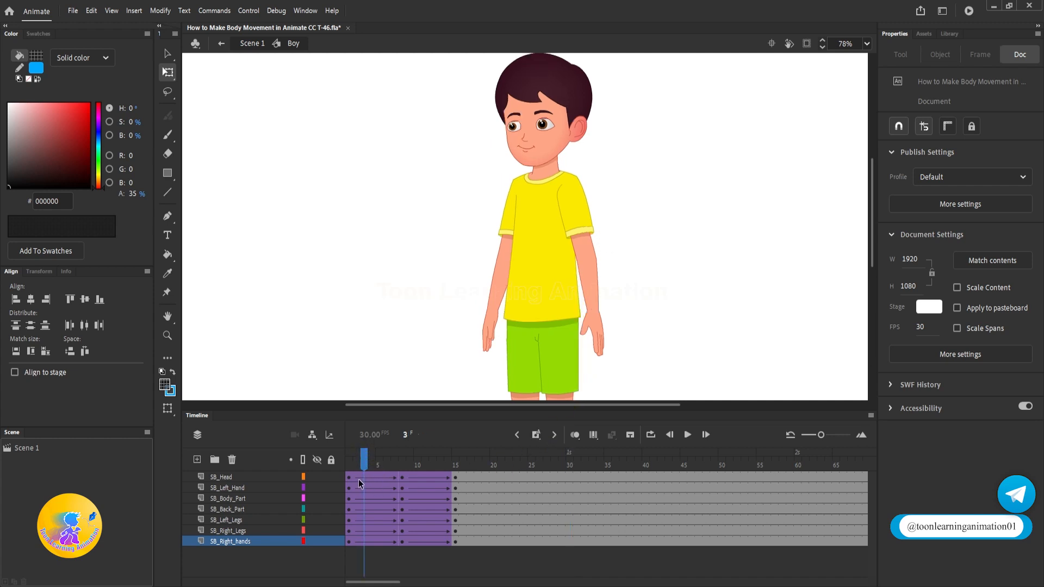
drag(363, 477, 384, 563)
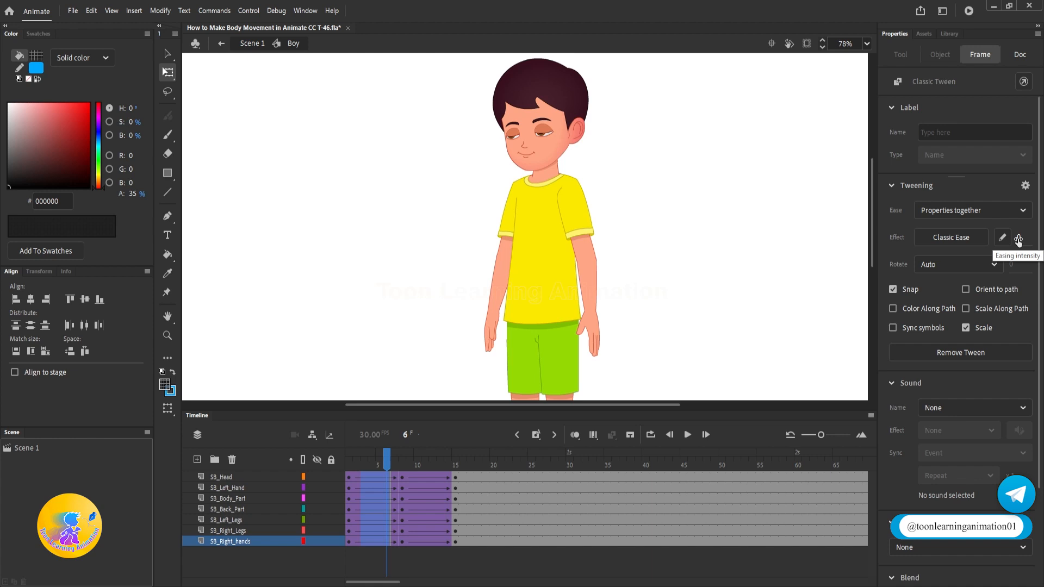
drag(1018, 239, 1018, 238)
drag(786, 241, 187, 240)
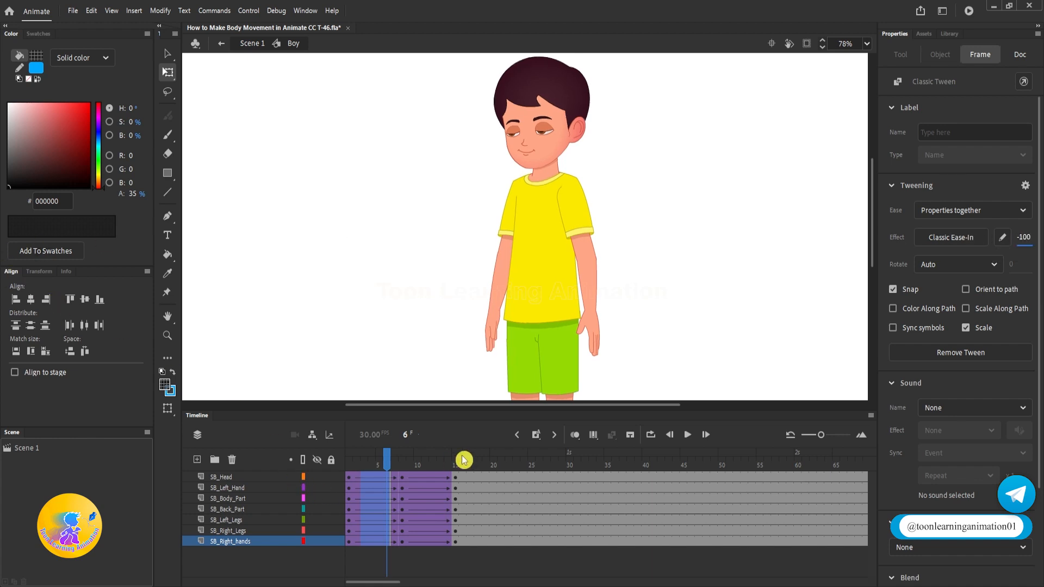
Step: Play the Boy timeline from the first frame several times to review the ease-in on the downward movement
drag(387, 456, 352, 471)
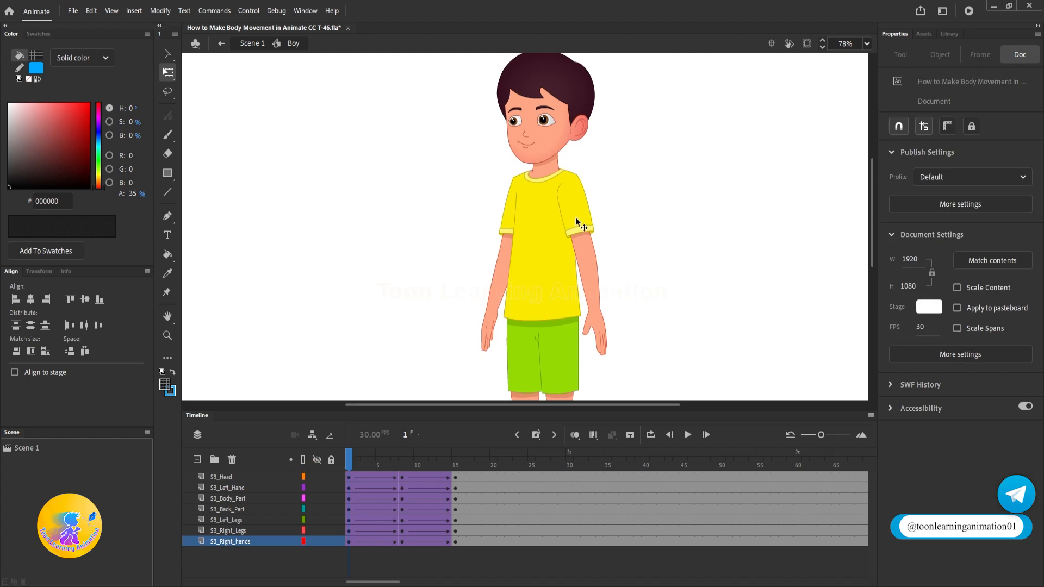
key(Return)
key(Return)
drag(422, 462, 335, 457)
key(Return)
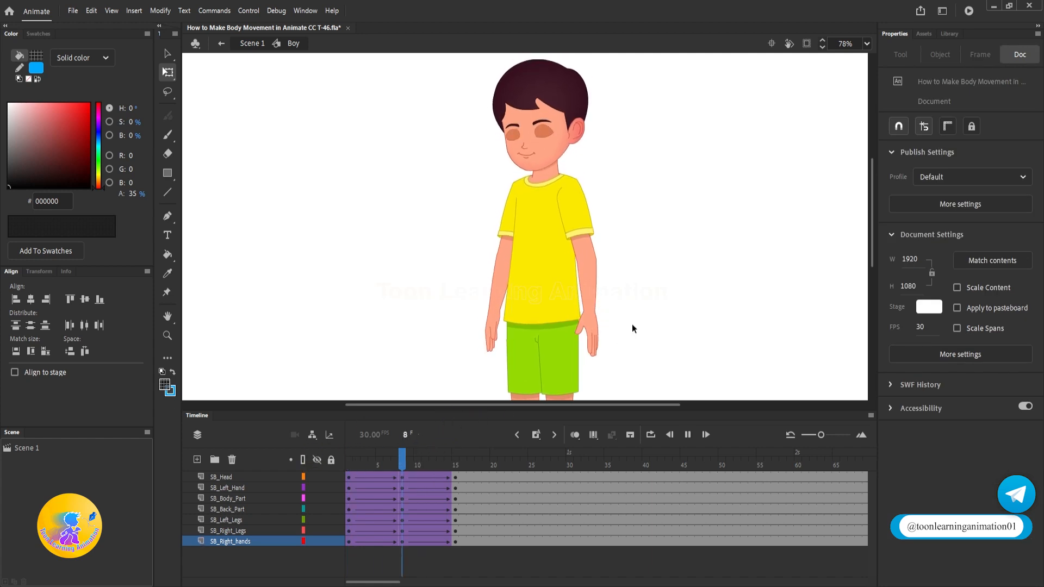
click(345, 467)
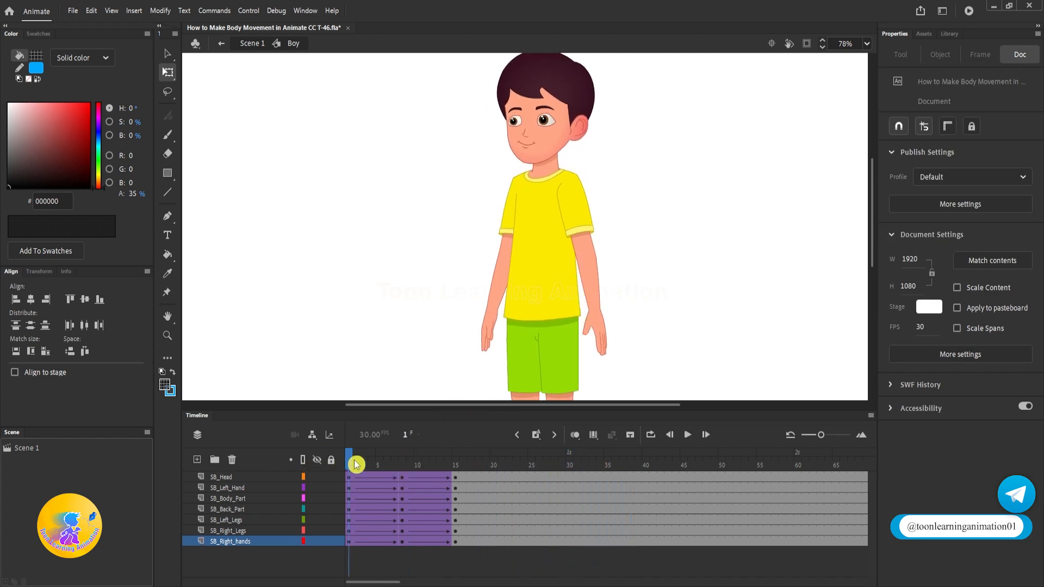
key(Return)
key(Return)
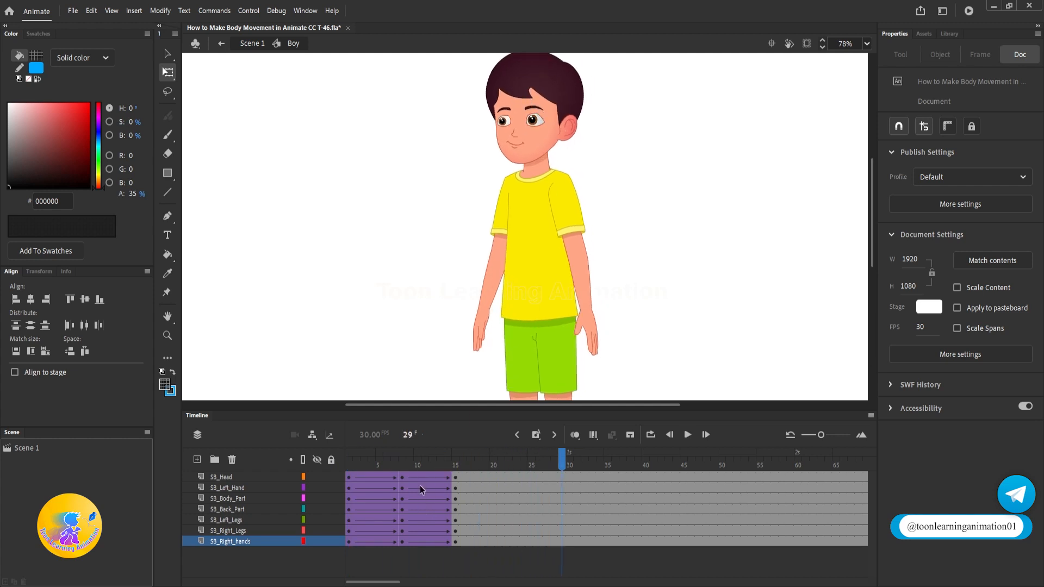
Step: Set the easing intensity to 100 for the second tween span on all Boy layers and play the animation
drag(415, 479, 434, 561)
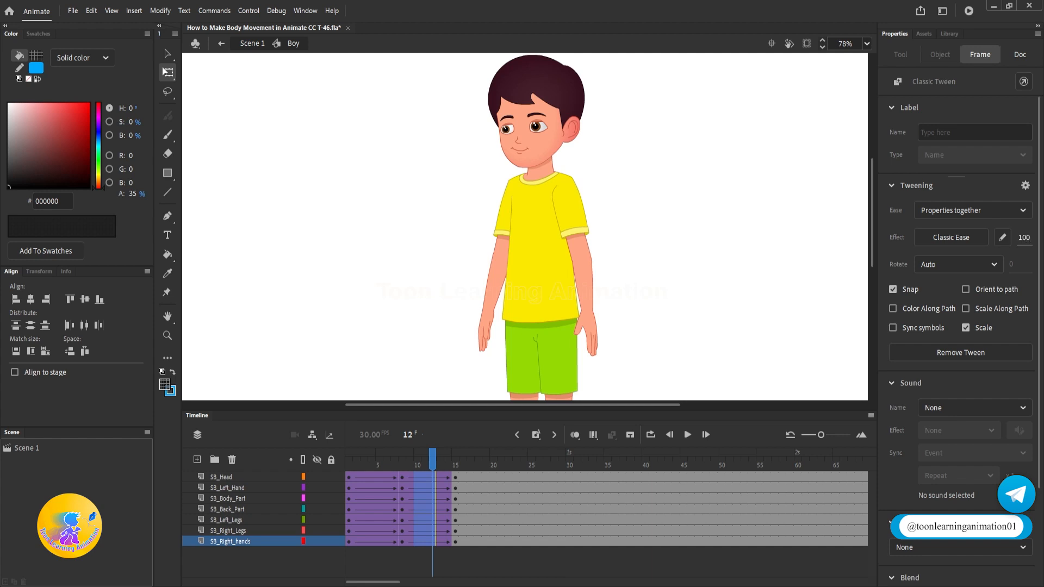
click(348, 465)
key(Return)
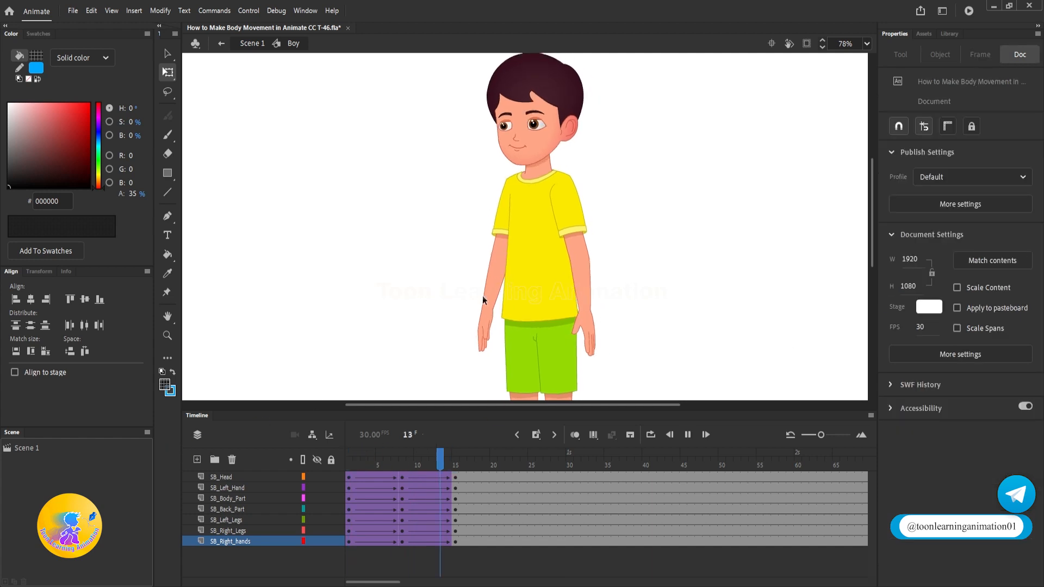
key(Return)
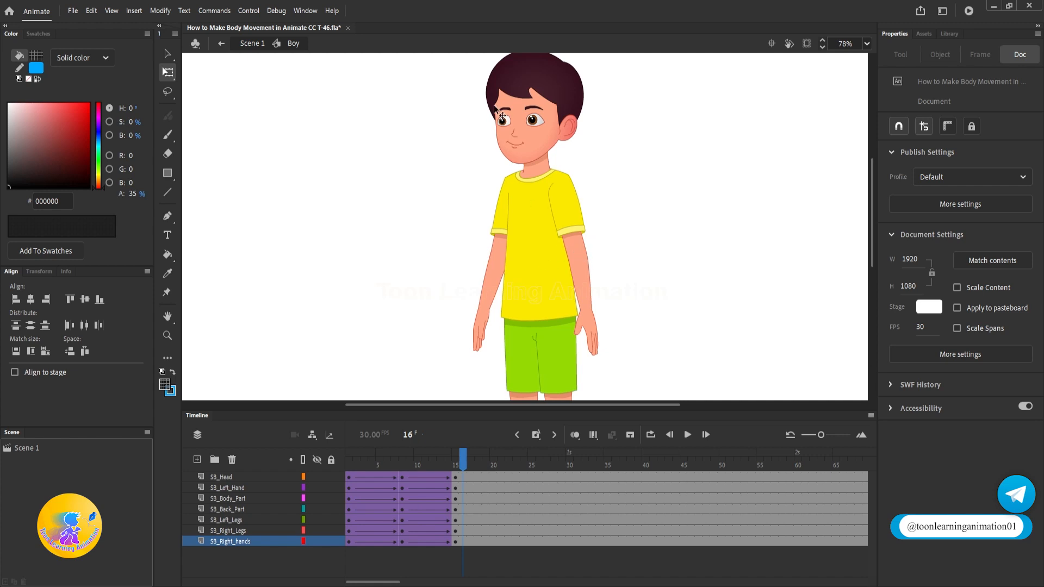
Step: Inside the SB Head symbol, set the easing intensity on all layers to -100 for the first tween span and 100 for the second
double_click(531, 98)
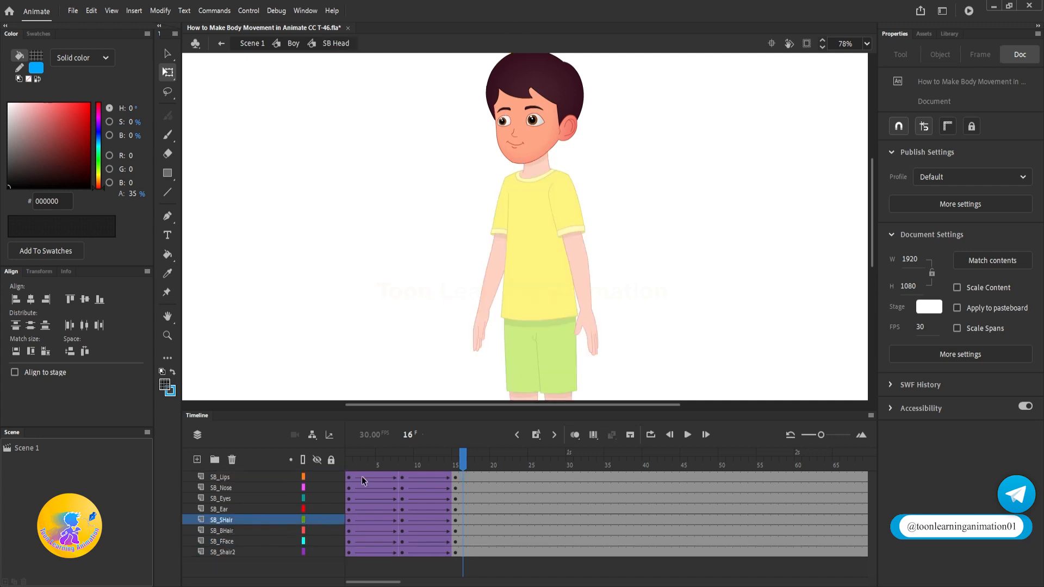
drag(371, 477, 371, 552)
drag(1019, 237, 3, 300)
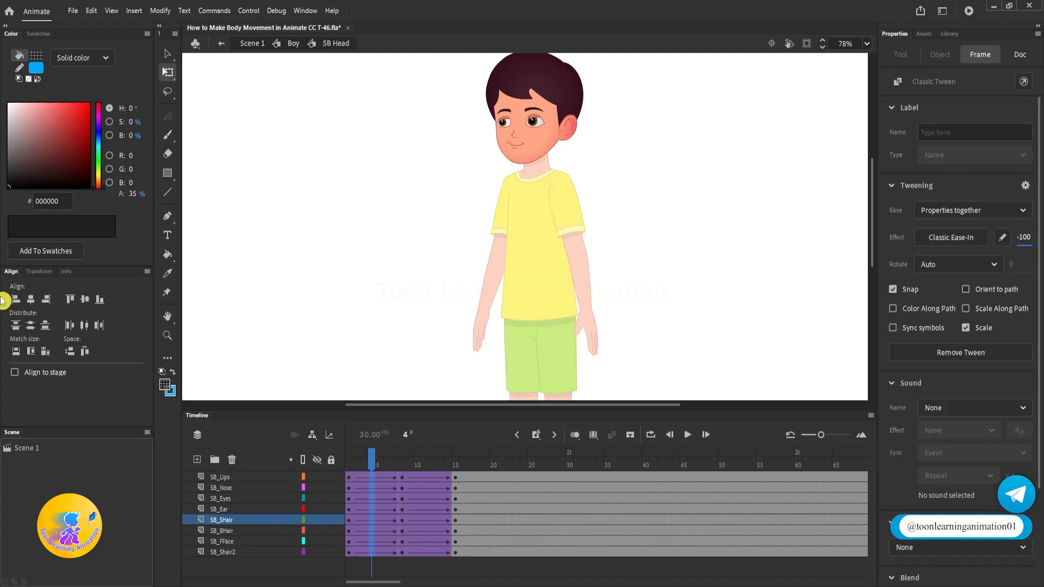
click(432, 453)
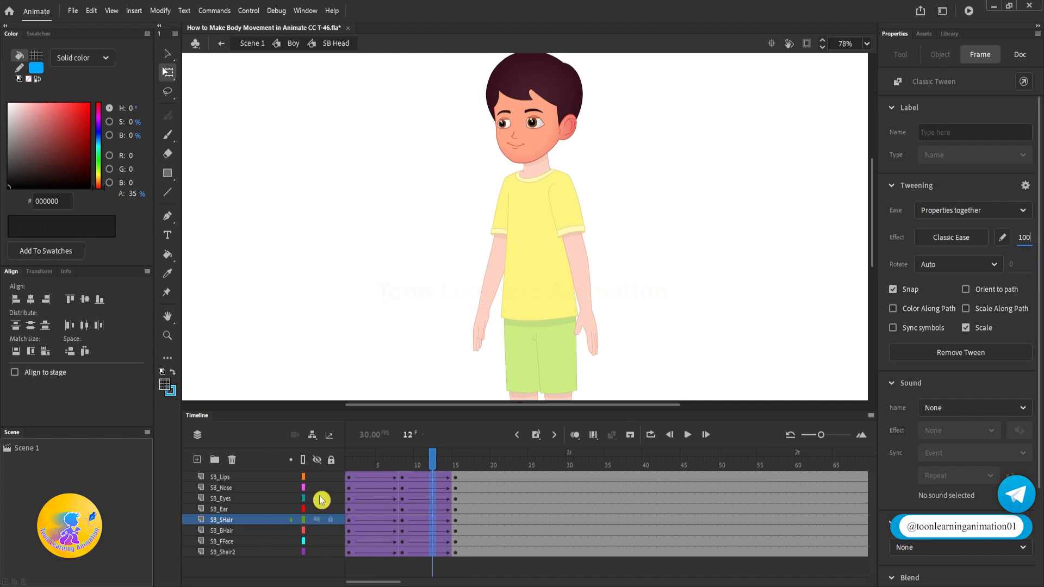
Step: Inside the SB Left Hand symbol, give all layers the same first-span easing as SB Head and set the second span's easing intensity to 100
double_click(340, 311)
double_click(590, 310)
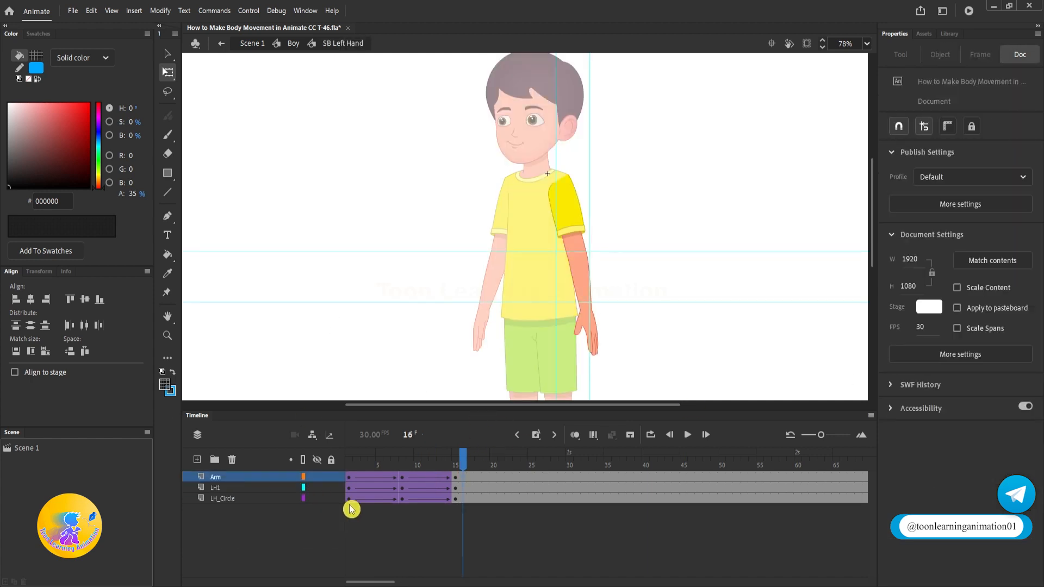
click(363, 461)
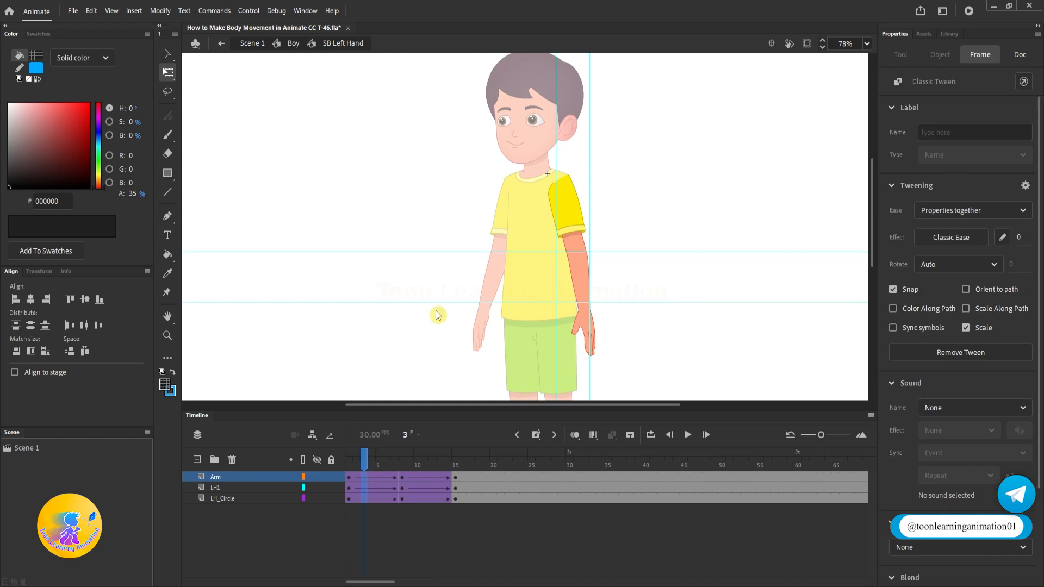
click(432, 462)
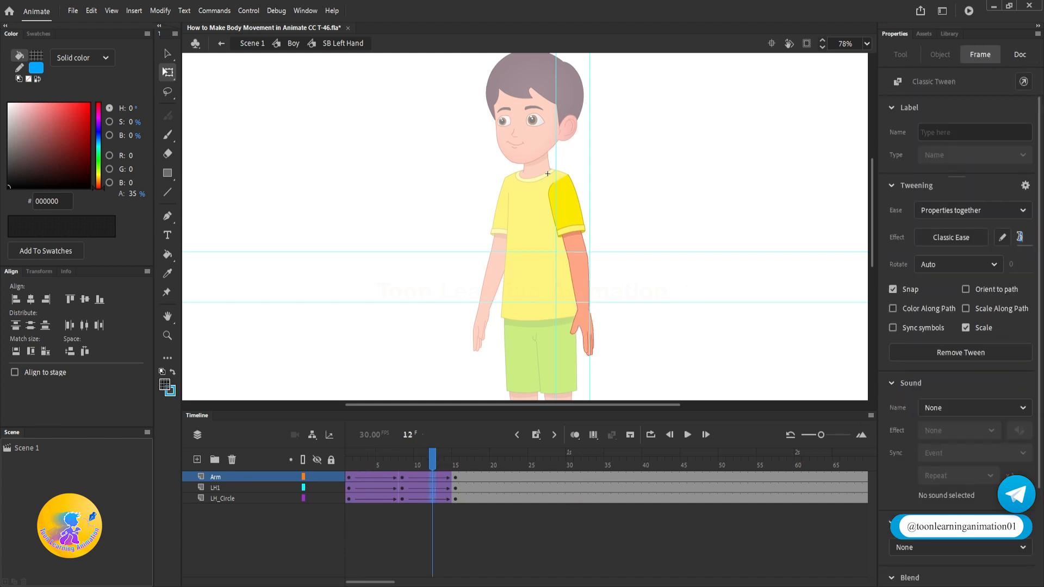
text(100)
click(741, 235)
double_click(648, 177)
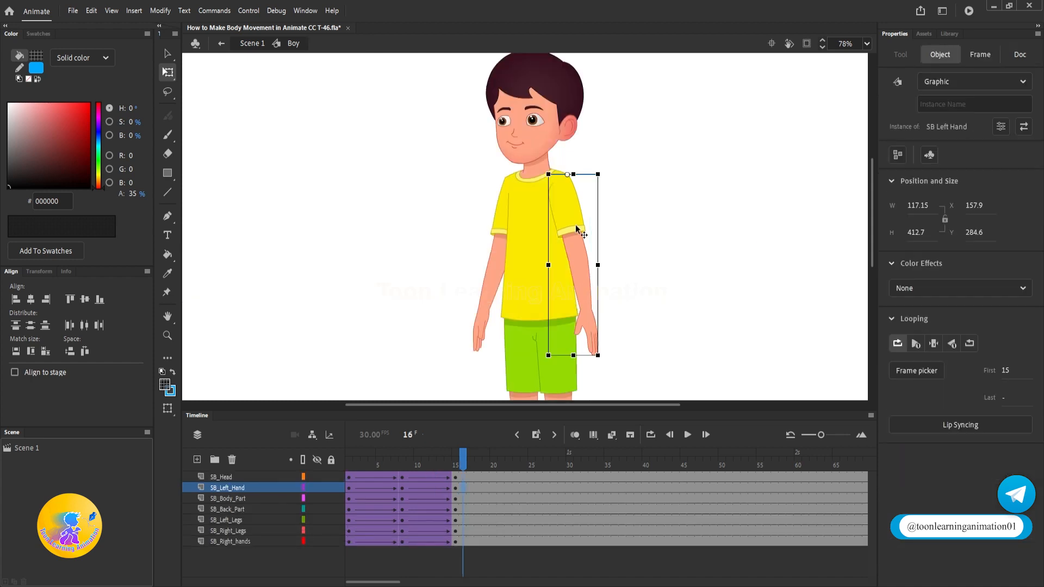
Step: Inside the SB Right hands symbol, apply the same easing as SB Left Hand to both tween spans on all layers
double_click(487, 300)
click(358, 461)
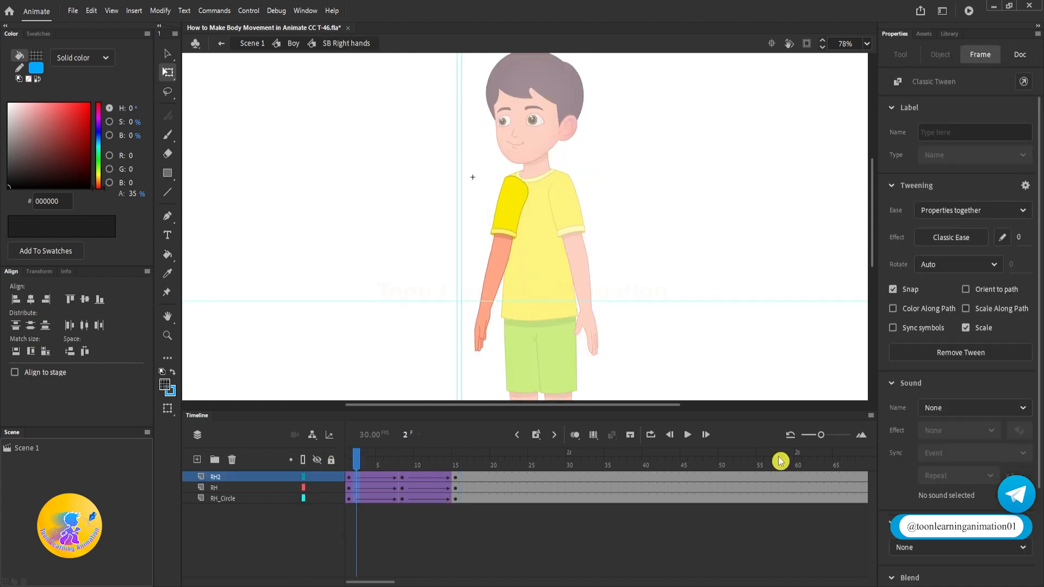
click(417, 462)
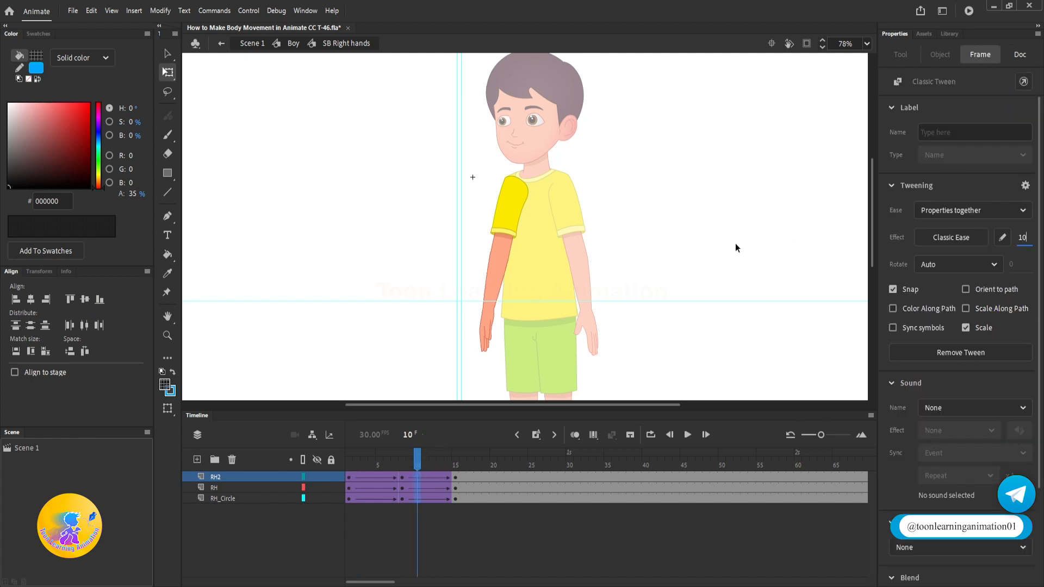
double_click(701, 231)
Step: Play the Boy animation and, at frame 8, rotate the SB Left Hand instance slightly toward the body
click(695, 220)
key(Return)
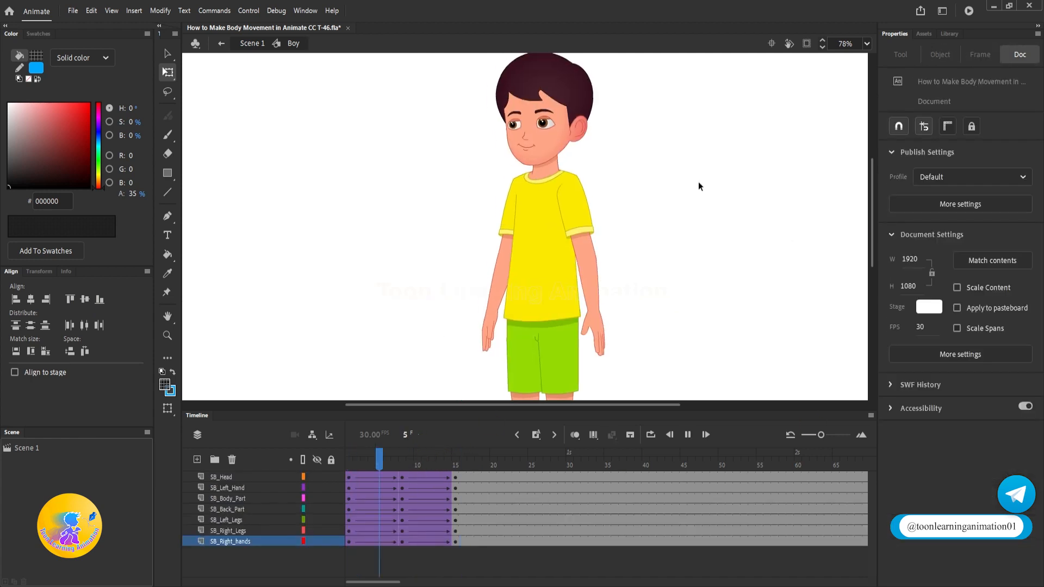
key(Return)
scroll(597, 330, up, 5)
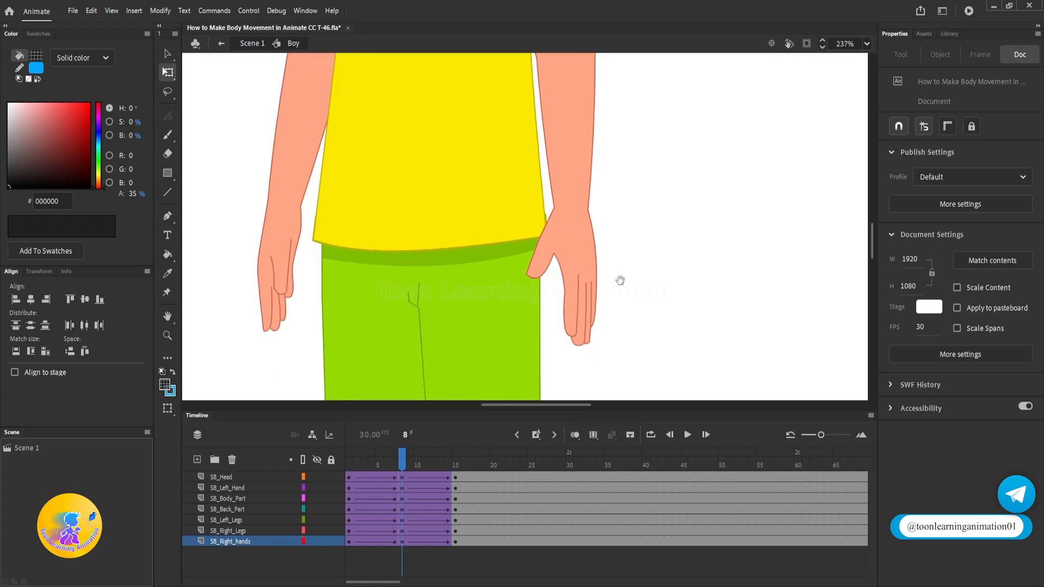
click(602, 300)
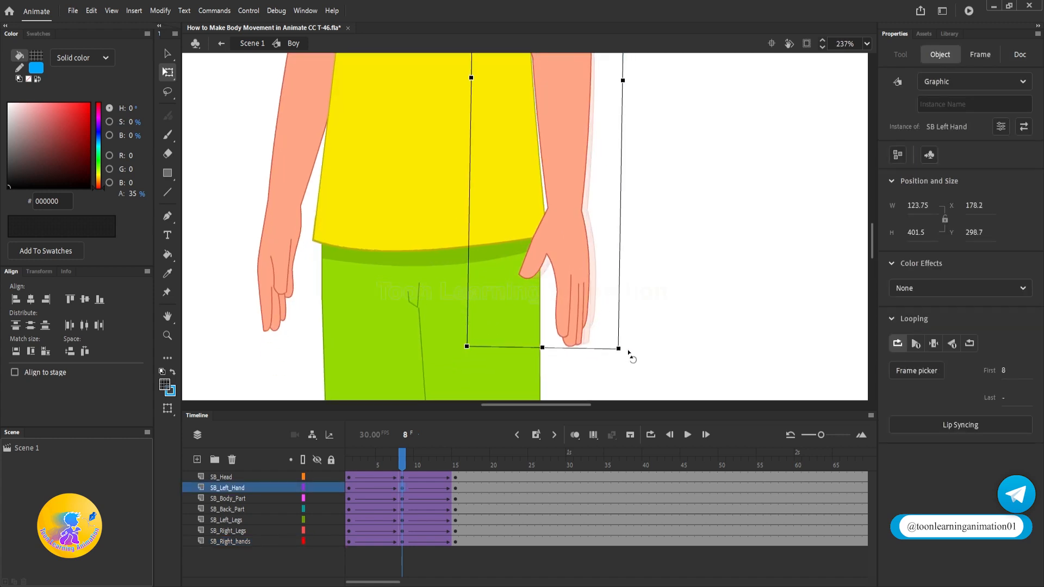
scroll(757, 272, down, 5)
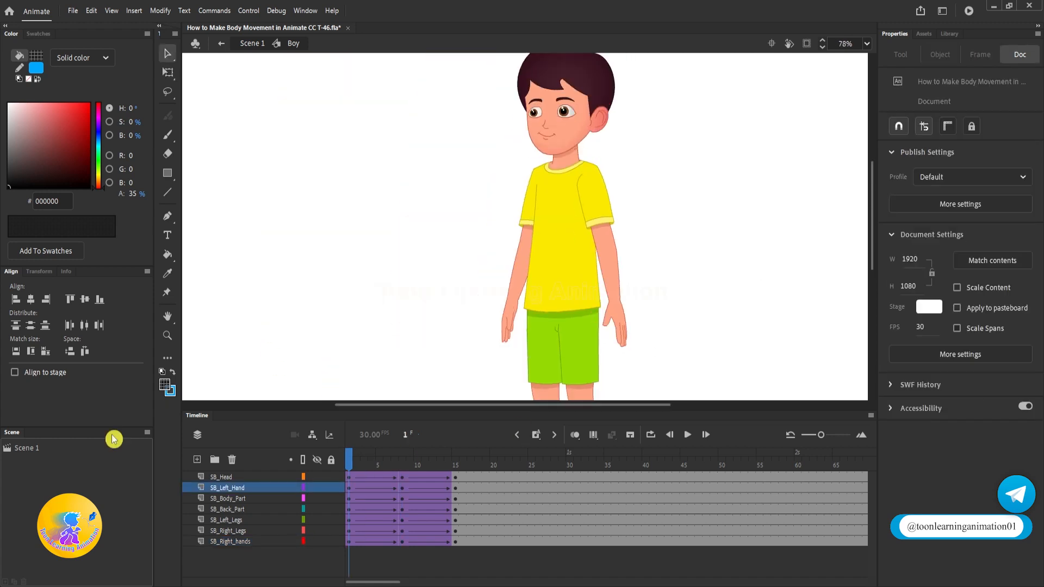
Step: Play the Boy timeline from the first frame to review the eased movement and check the poses at frames 1 and 15
key(Return)
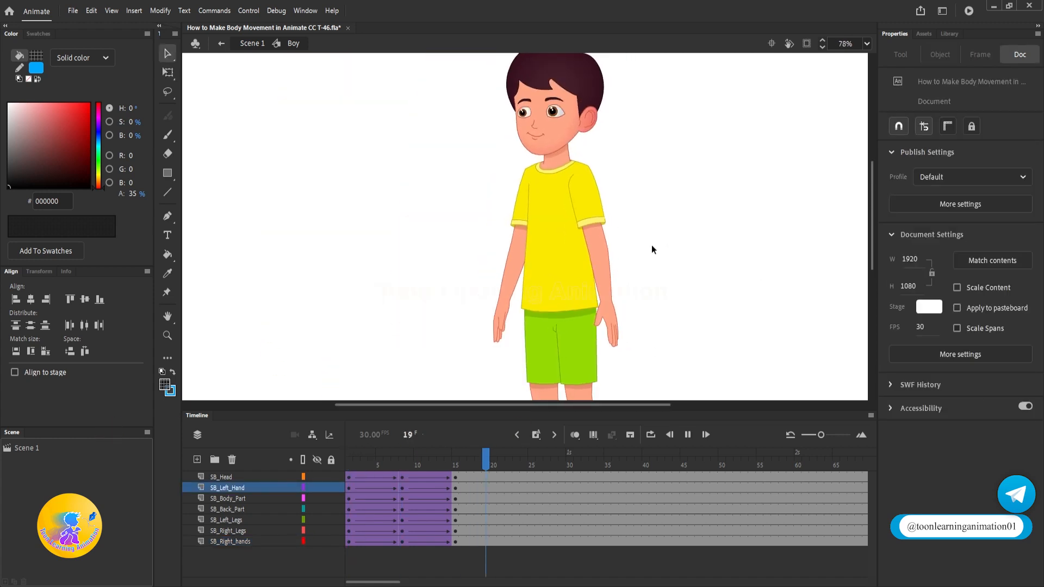
key(Return)
drag(420, 461, 280, 474)
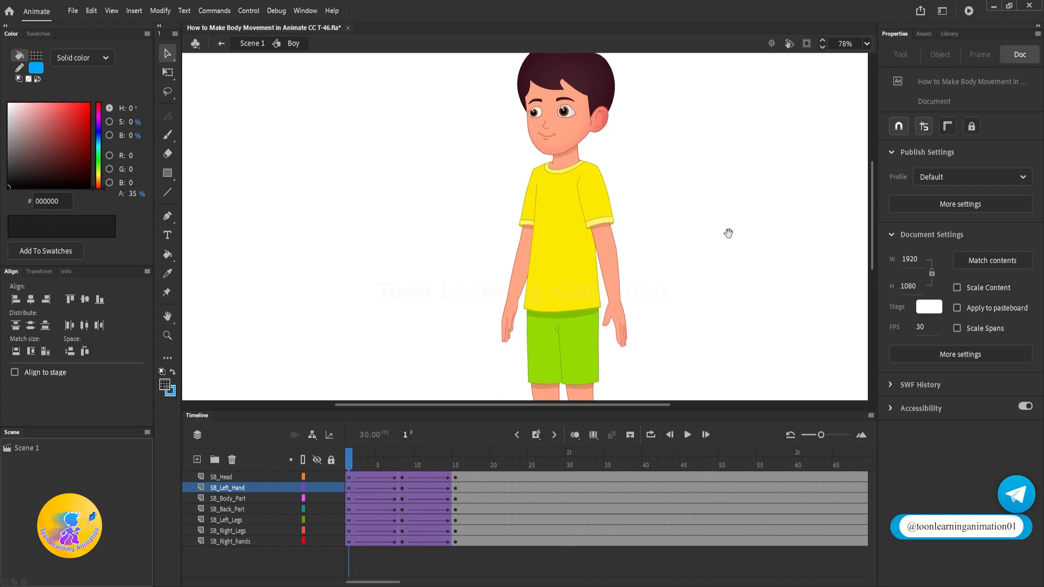
drag(728, 233, 724, 279)
drag(603, 292, 588, 284)
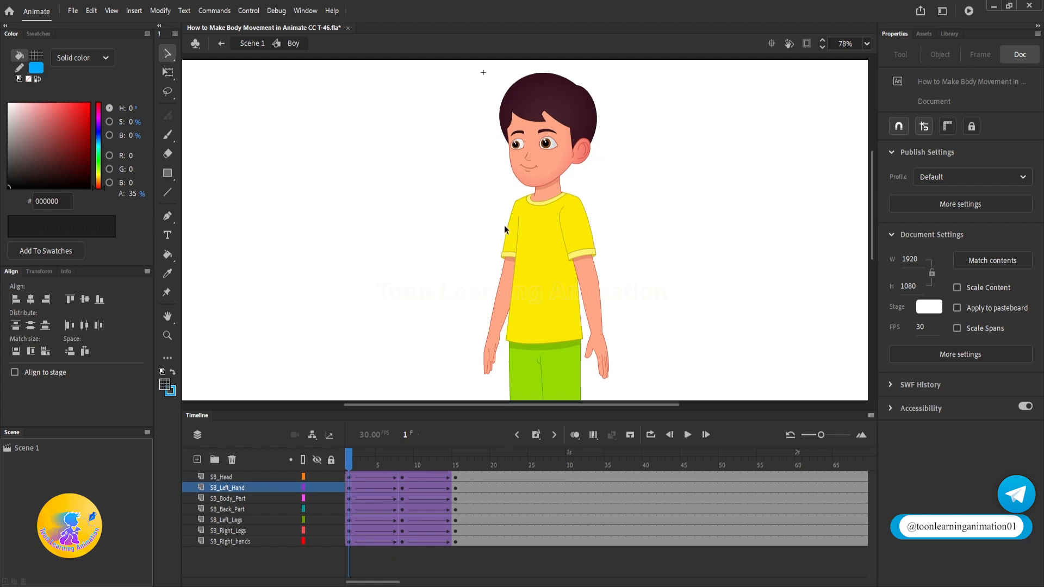
key(Return)
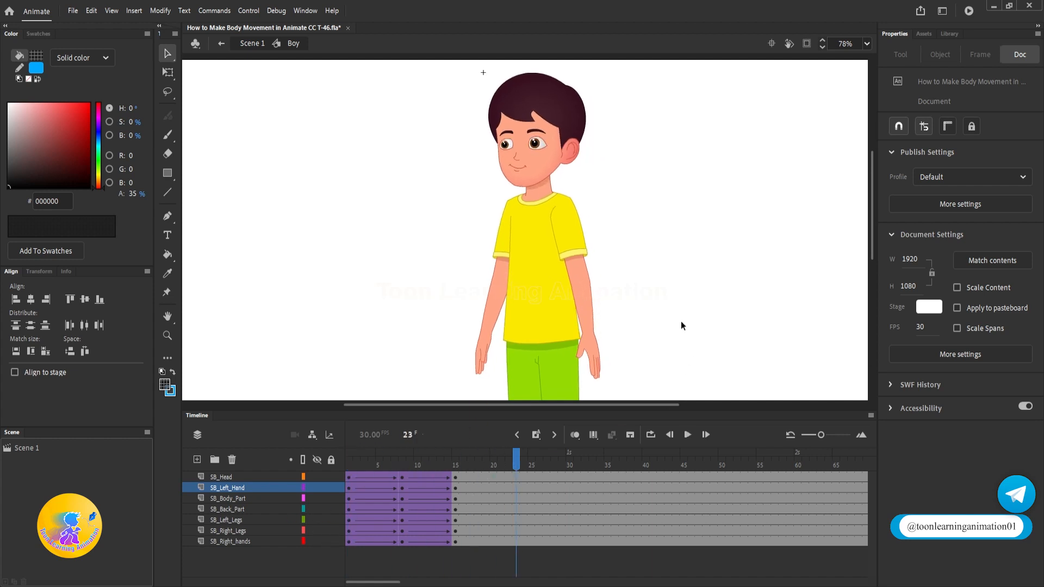
click(349, 469)
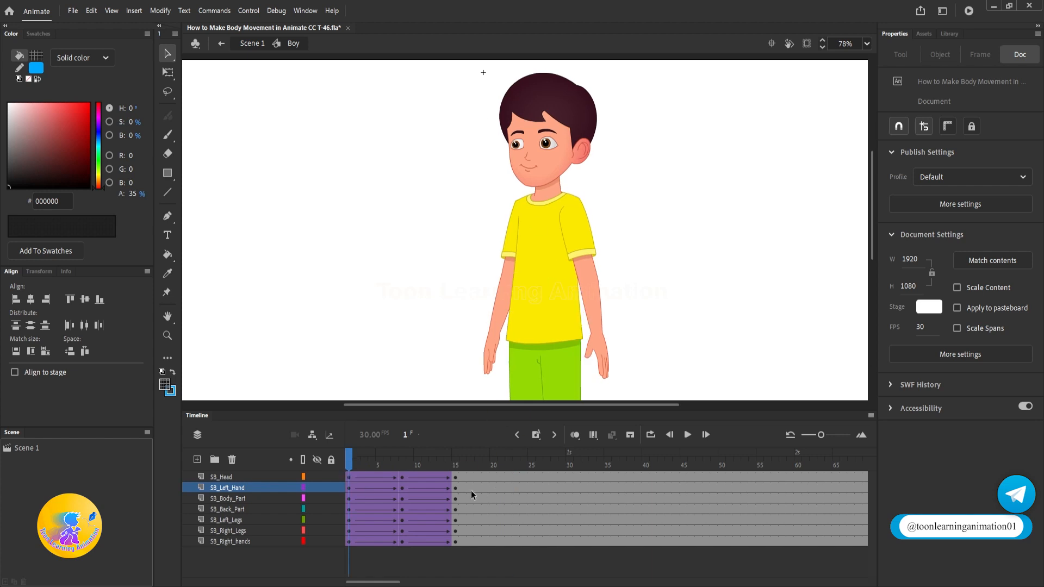
click(456, 467)
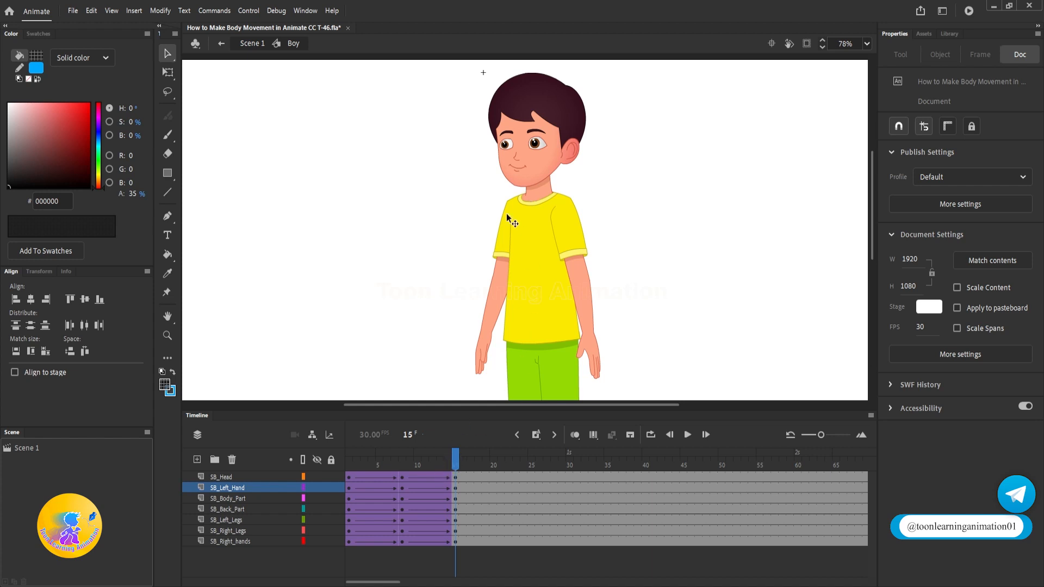
Step: Return to Scene 1 and extend Layer_4 to frame 160
double_click(416, 318)
drag(391, 581, 465, 583)
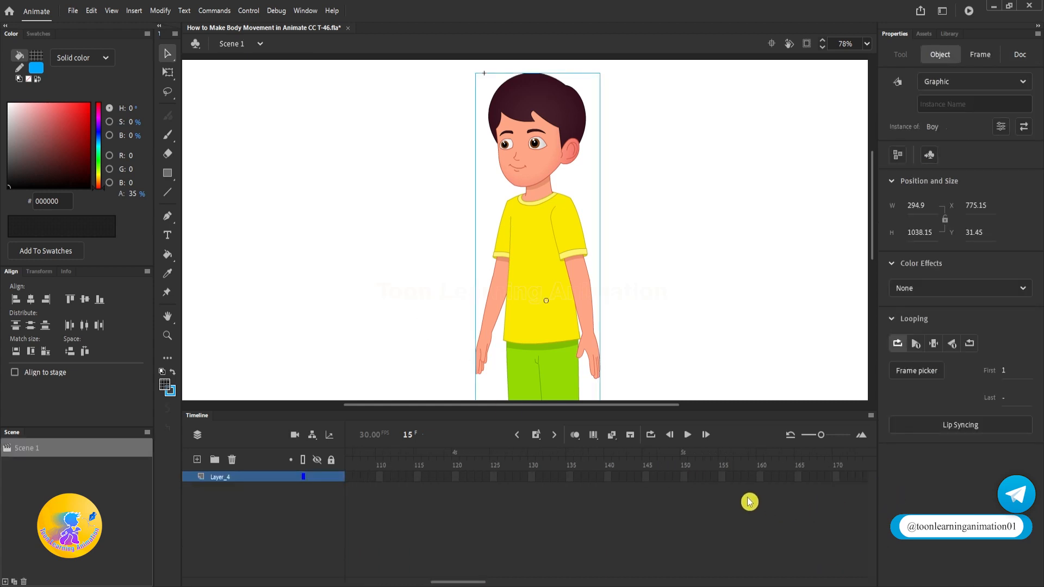
click(763, 478)
key(F5)
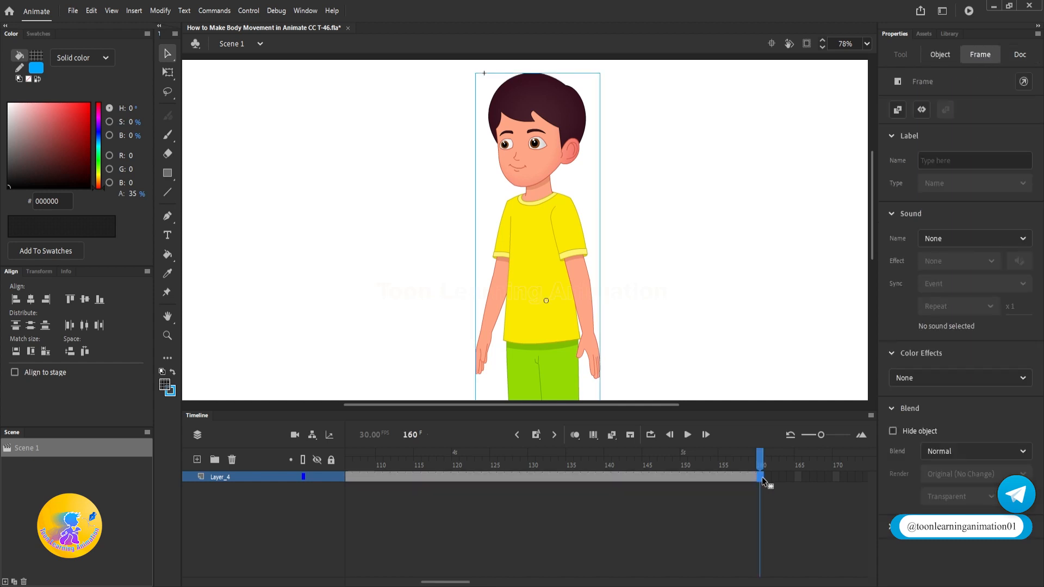
Step: Play the Scene 1 timeline several times from different frames to review the Boy's movement, ending back at frame 1
key(shift+comma)
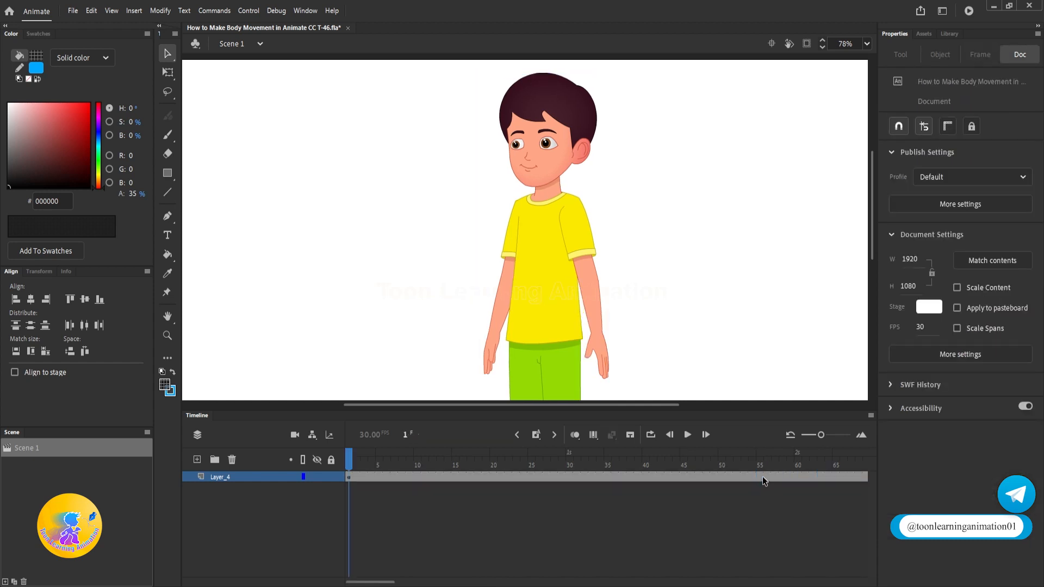
key(Return)
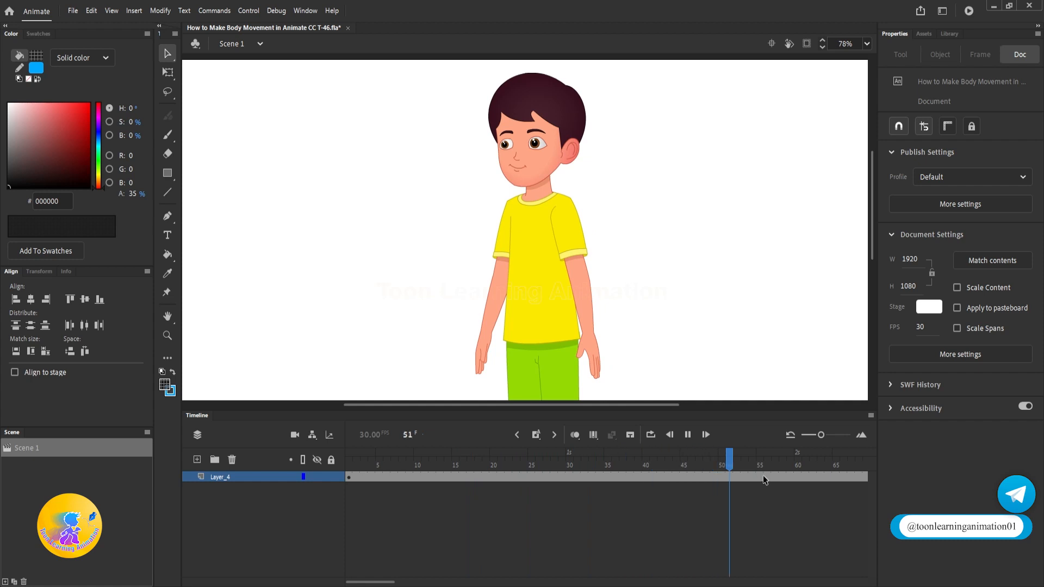
click(713, 515)
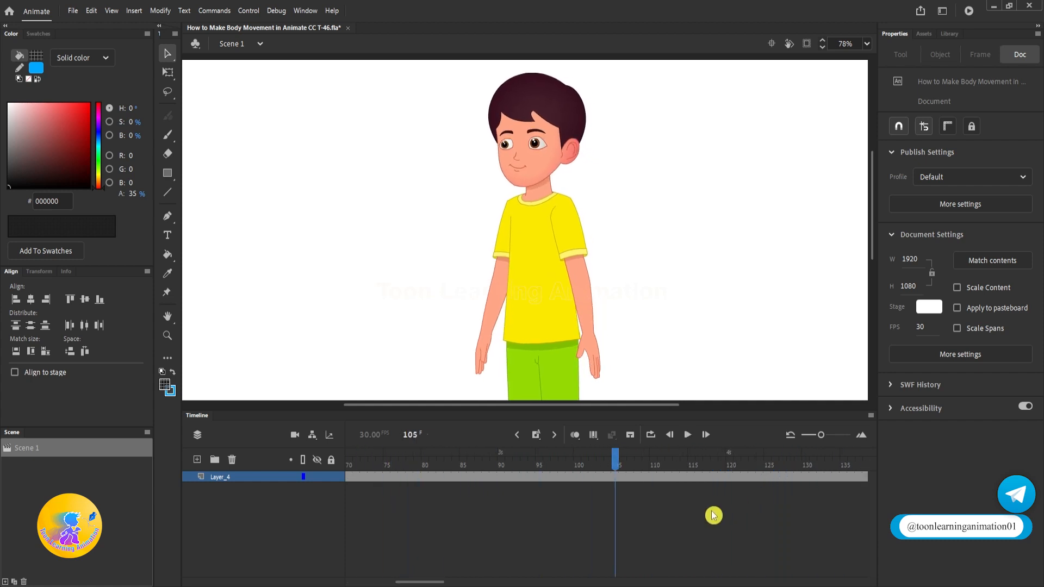
drag(485, 460, 346, 458)
key(Return)
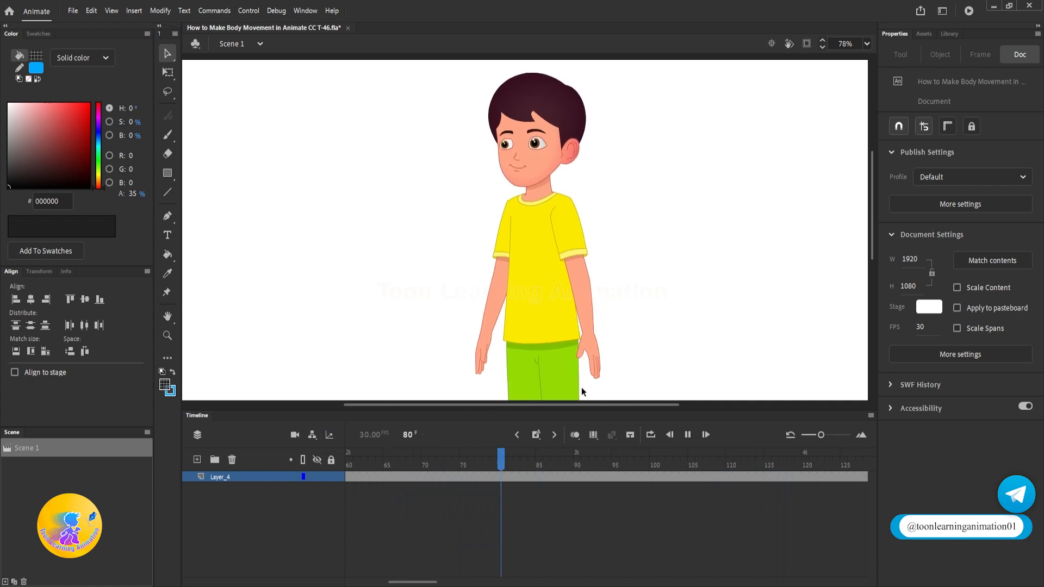
key(Return)
click(403, 458)
key(Return)
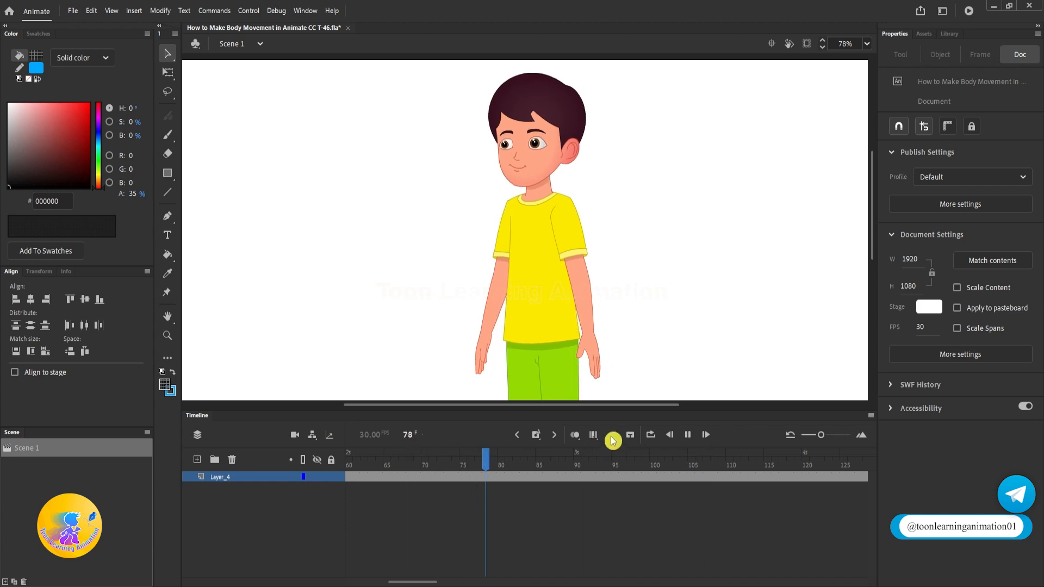
key(Return)
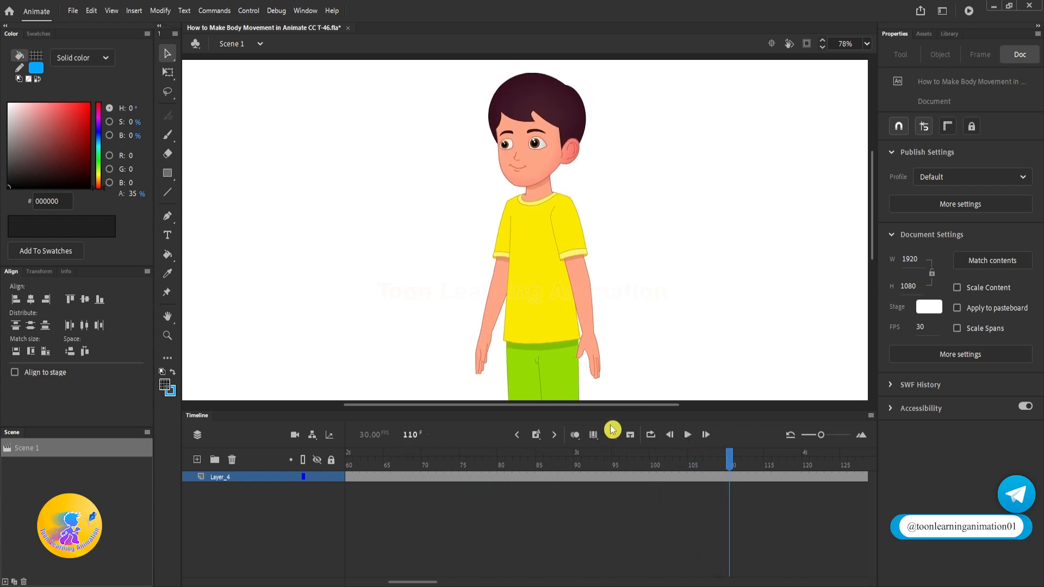
key(shift+comma)
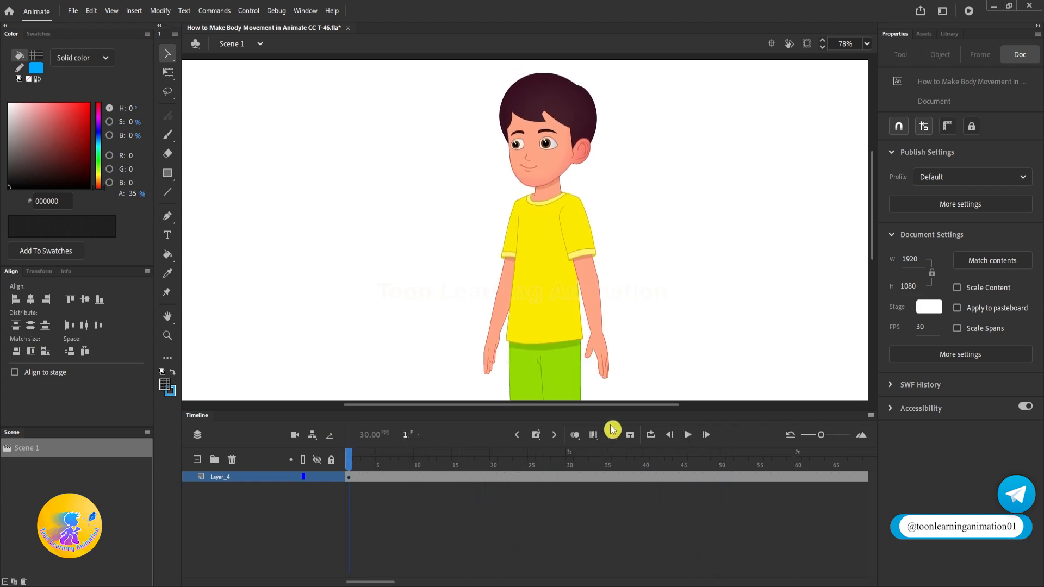
Step: Inside the Boy symbol, copy frames 1 to 15 of all layers so that the copy starts at frame 81
double_click(547, 123)
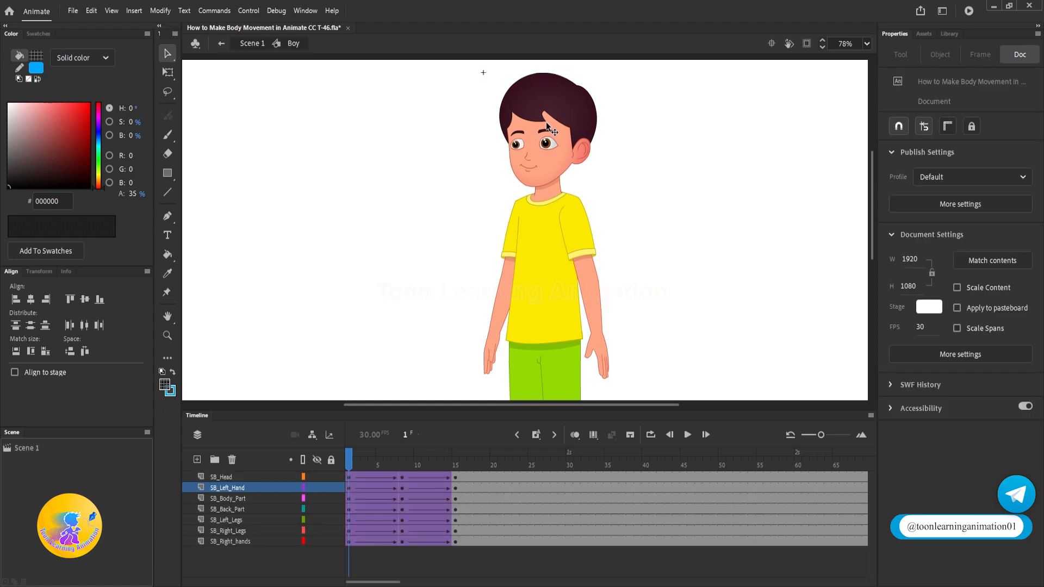
drag(454, 477, 344, 537)
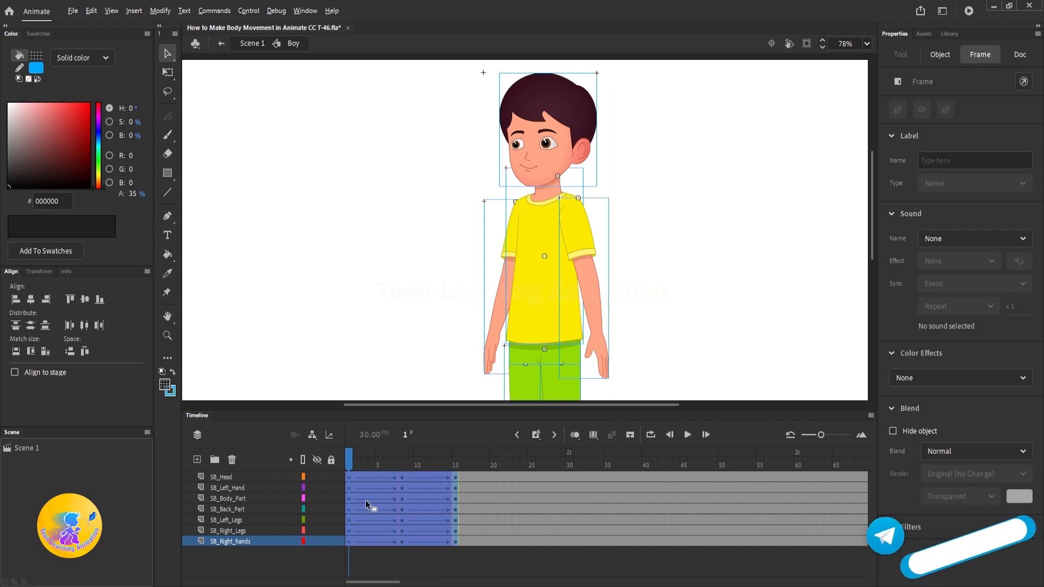
drag(367, 498, 590, 485)
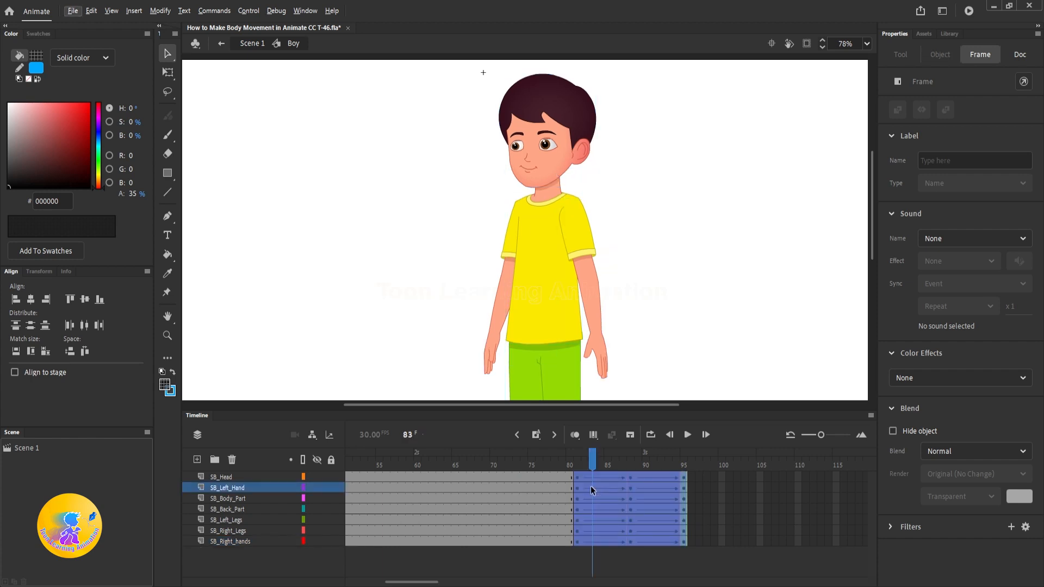
Step: Extend all layers of the Boy symbol to frame 160
drag(417, 581, 480, 585)
drag(563, 478, 564, 545)
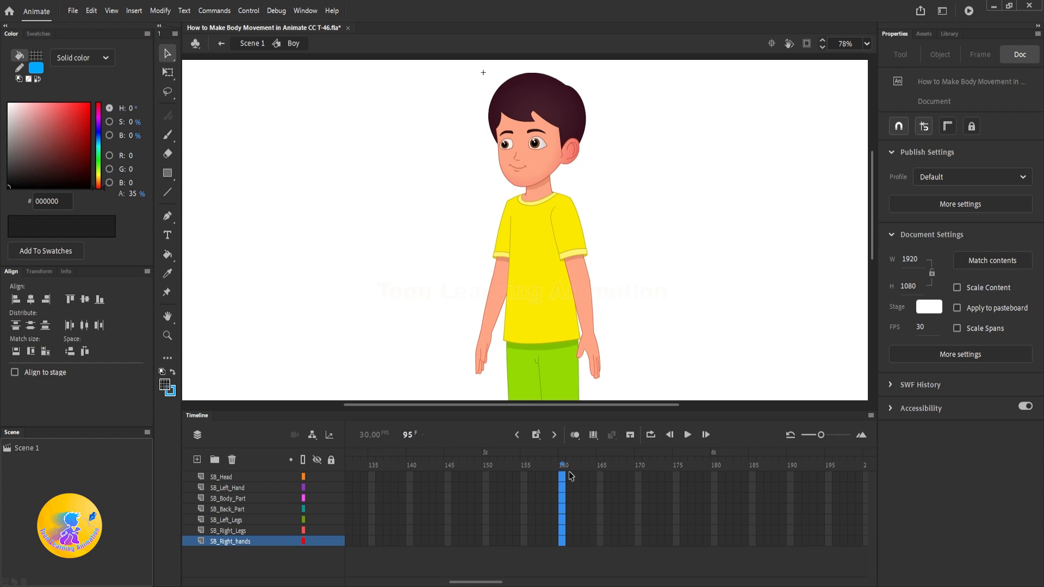
key(F5)
Step: Play the Boy timeline from frame 1 and again from frame 71 to review the original and copied movements
drag(471, 584, 310, 571)
click(442, 377)
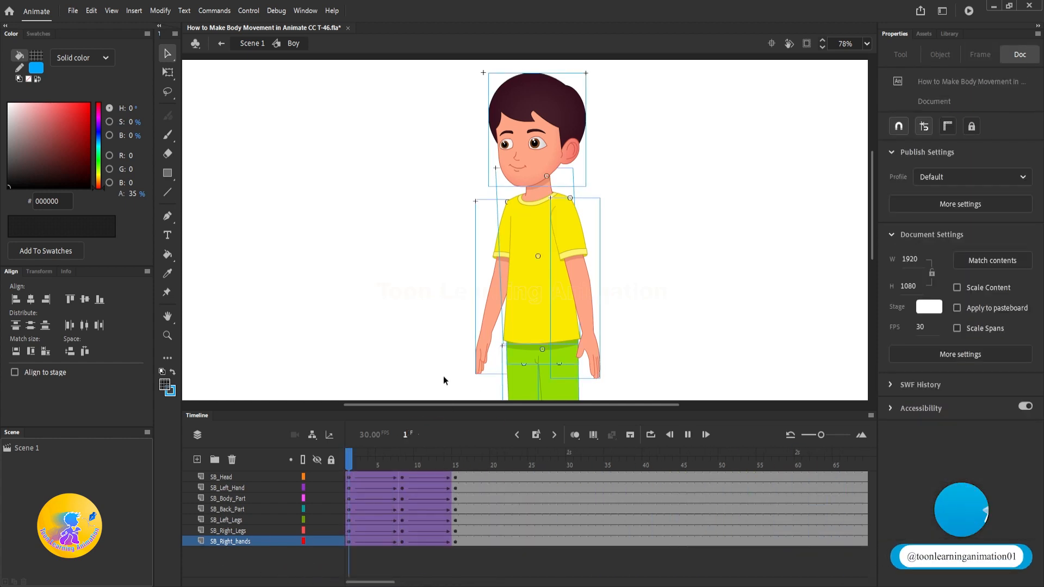
key(Return)
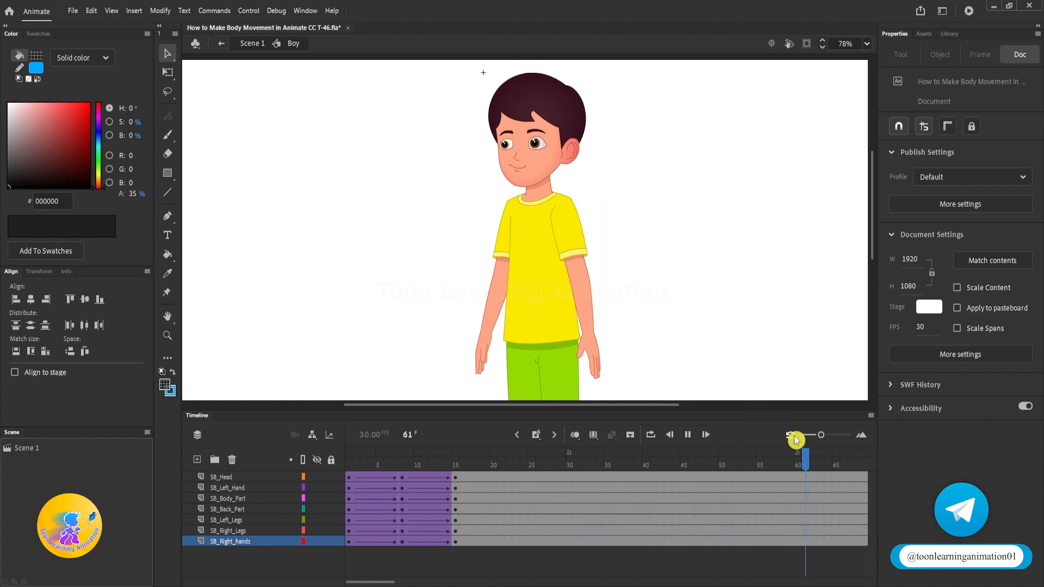
click(357, 459)
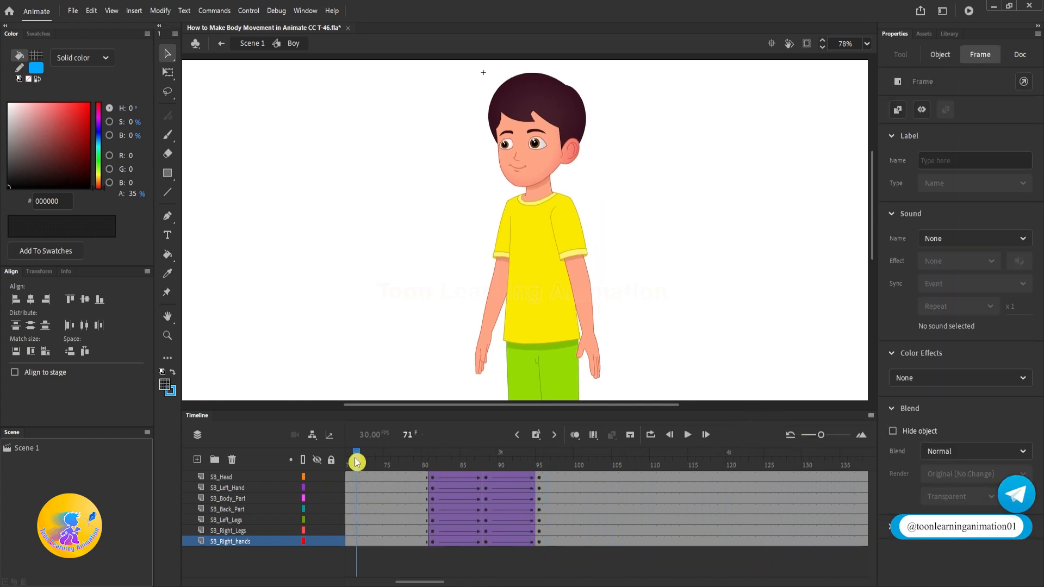
key(Return)
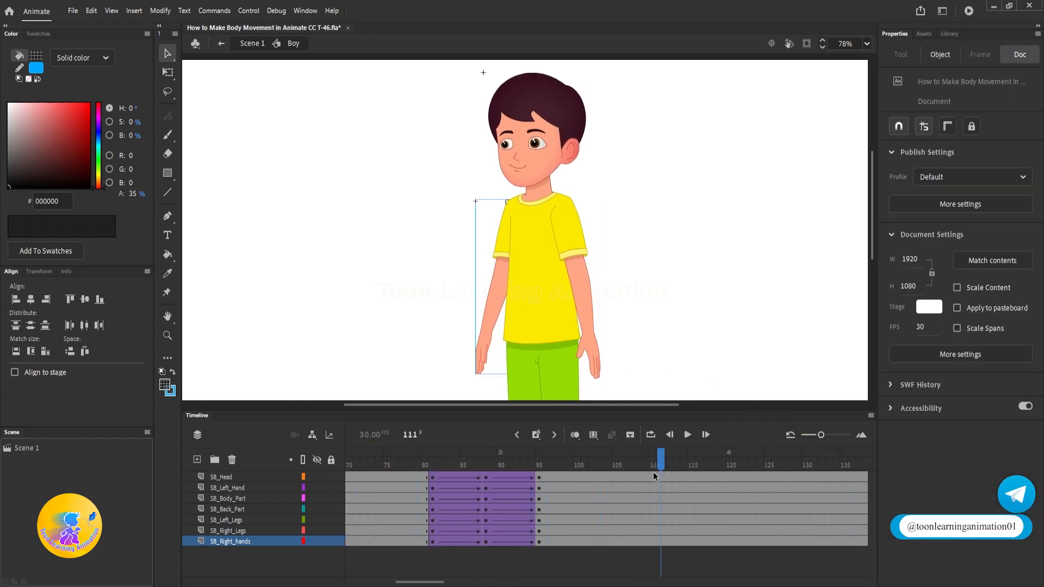
Step: Reverse the frames of the copied movement from frame 81 to frame 95 on all layers of the Boy symbol
drag(423, 467, 737, 500)
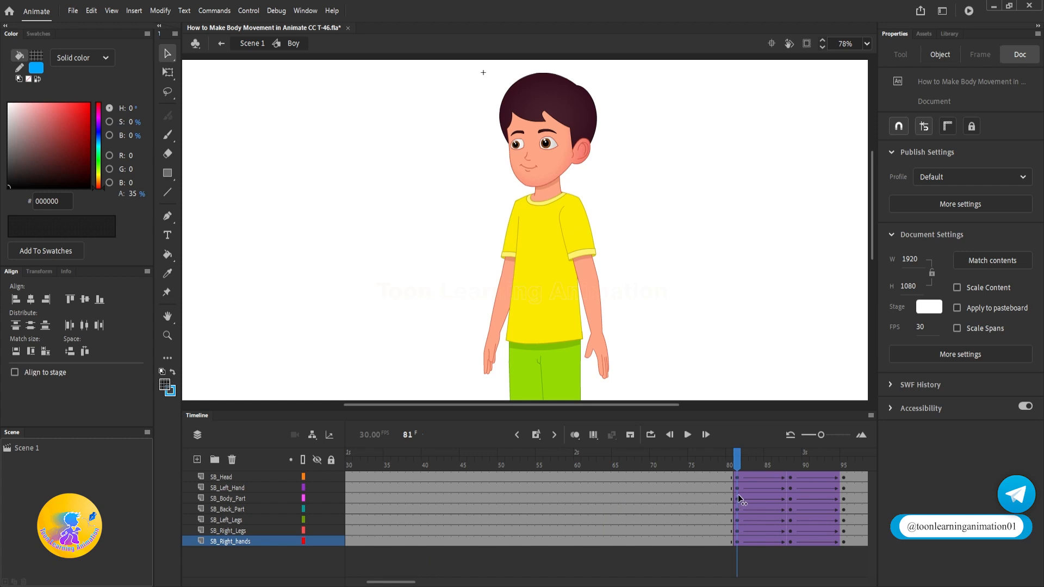
drag(739, 499, 433, 556)
right_click(460, 526)
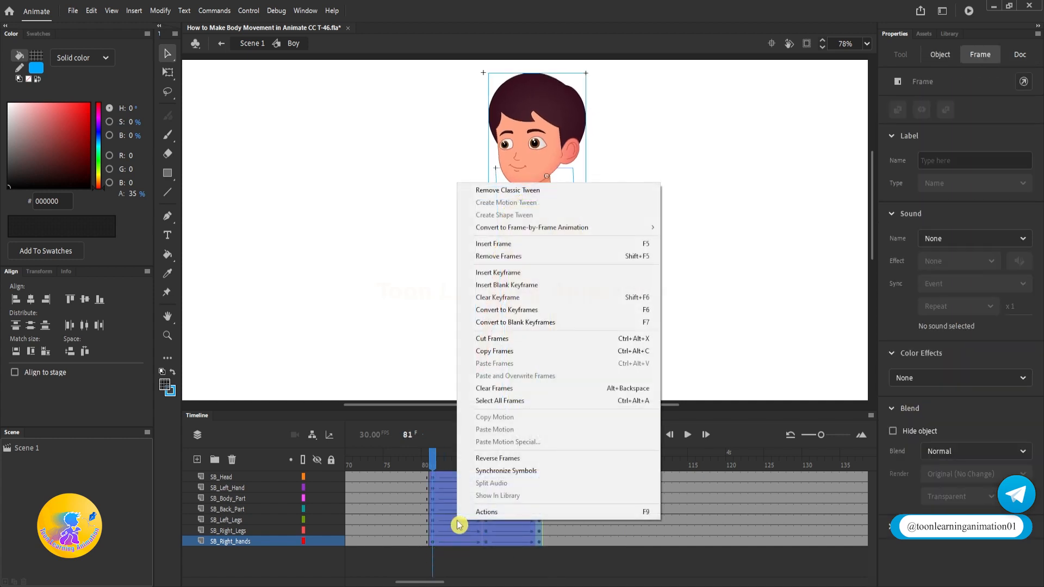
click(509, 458)
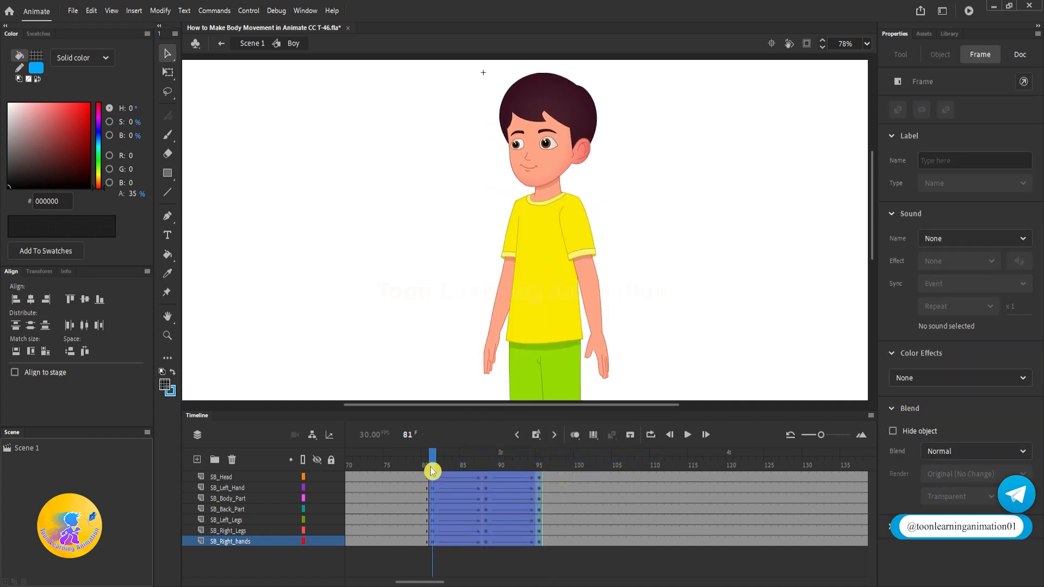
Step: Play the Boy timeline from a few frames before frame 81 to check the reversed movement
drag(432, 461, 394, 486)
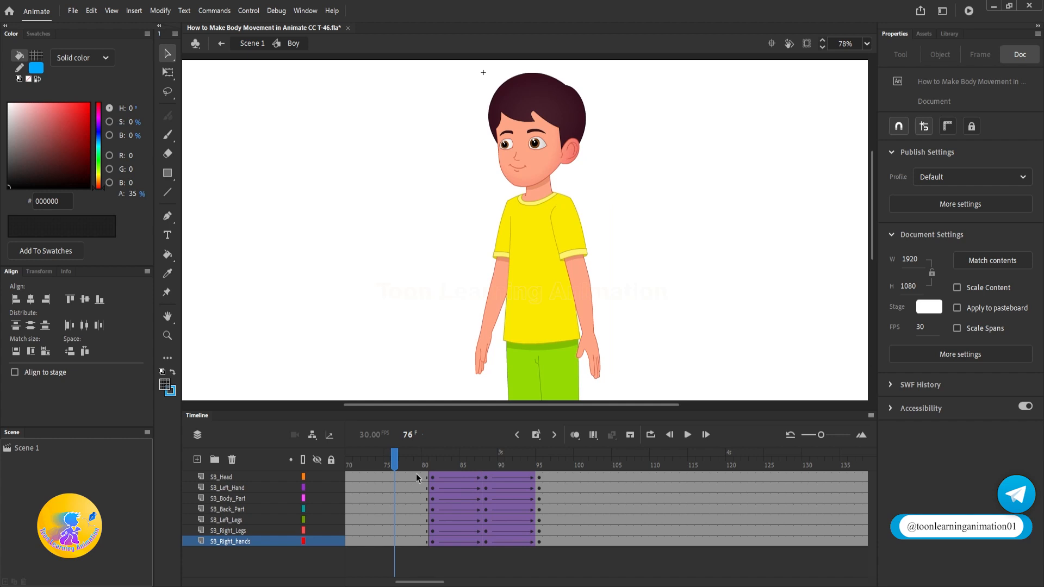
drag(411, 481, 372, 471)
key(Return)
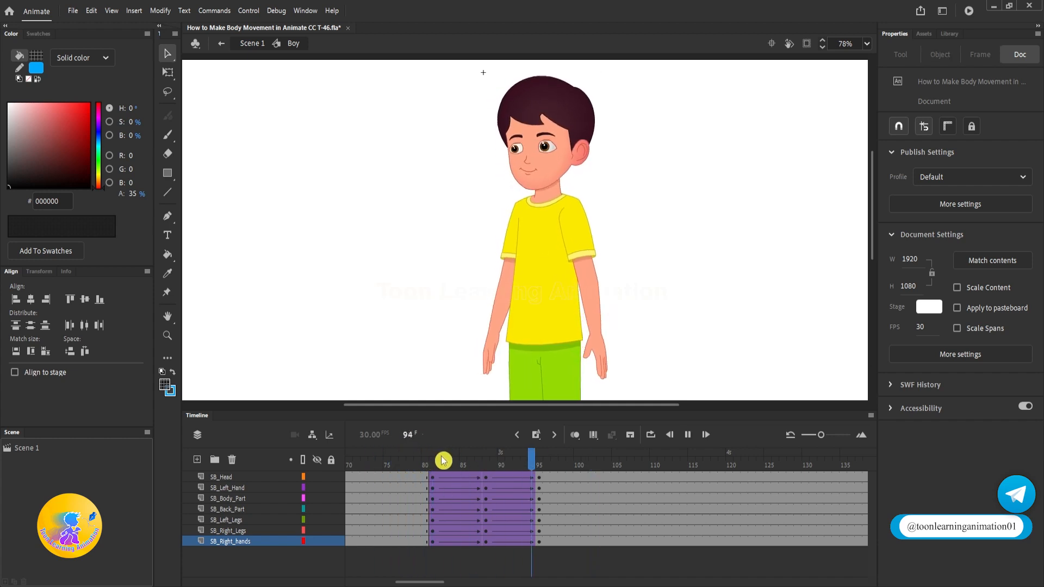
key(ctrl+a)
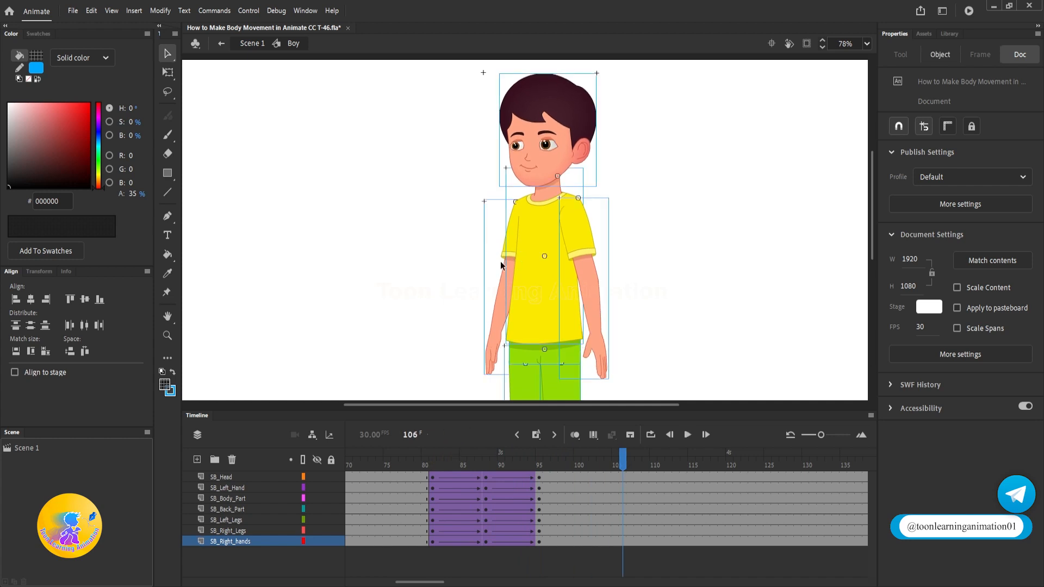
Step: Apply Synchronize Symbols to all frames of all layers from SB_Head to SB_Right_hands
click(433, 470)
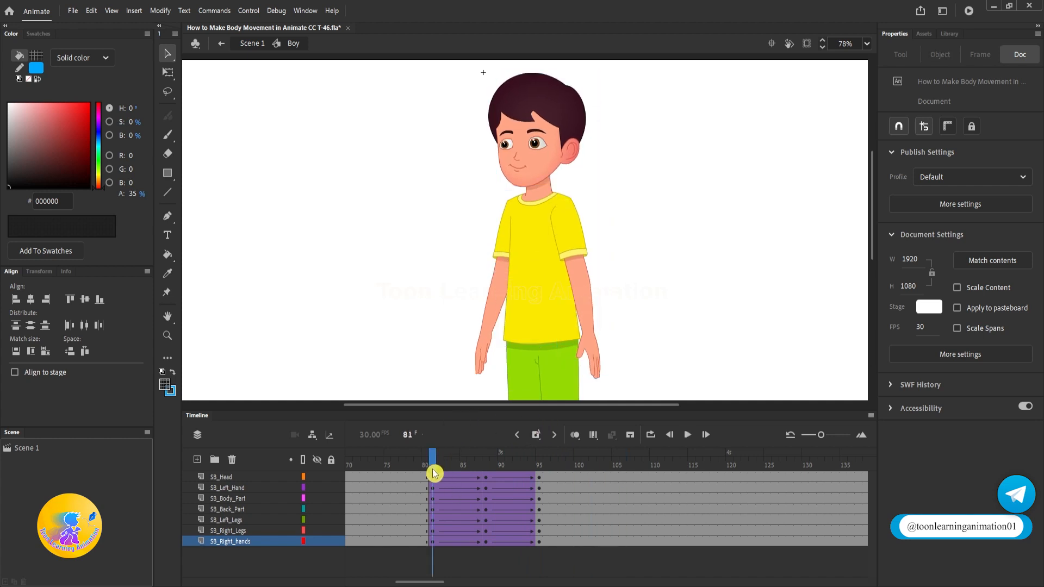
shift+click(227, 477)
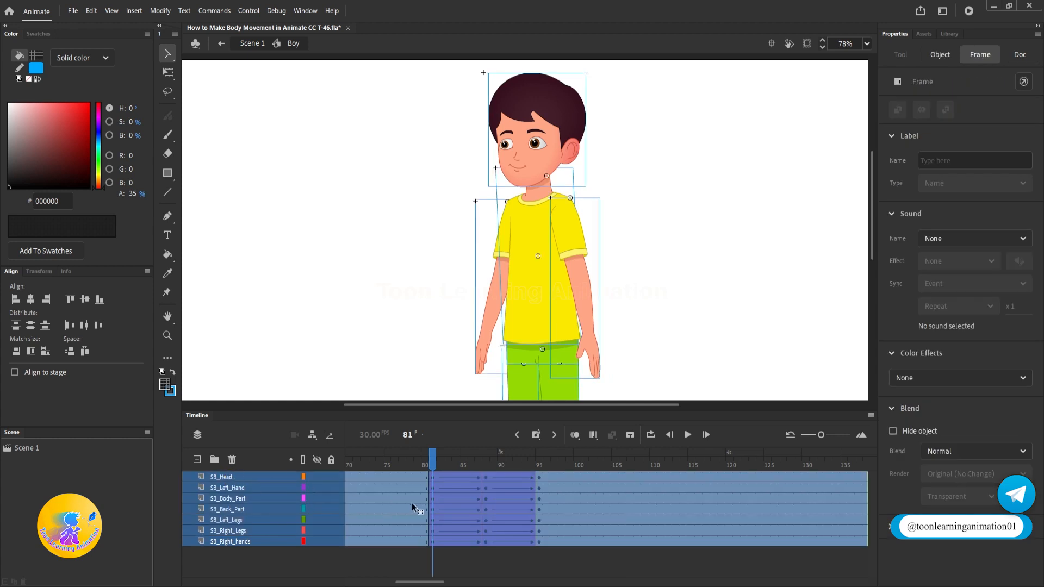
right_click(436, 506)
click(489, 451)
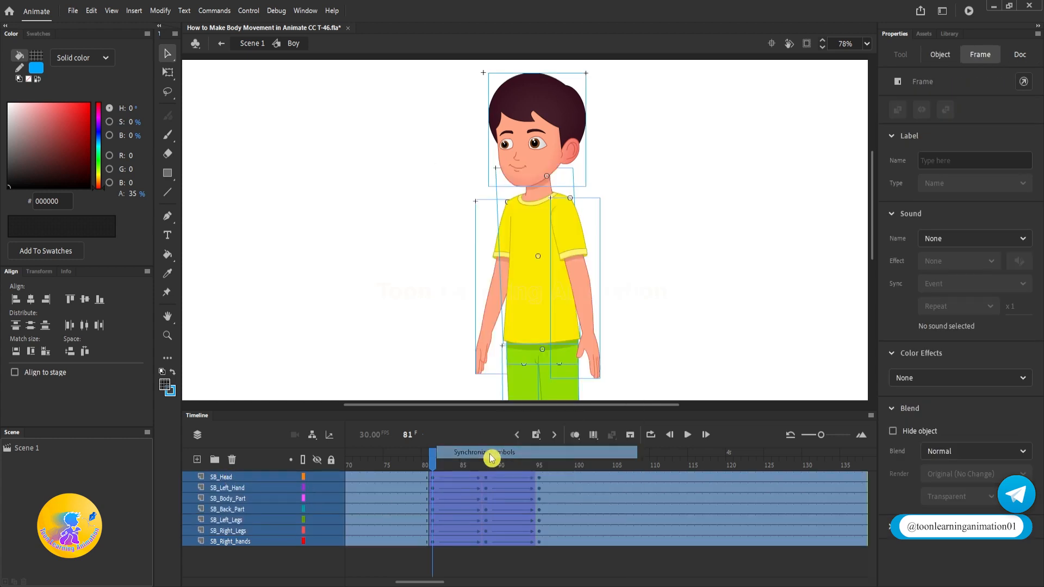
Step: Replay the Boy timeline several times from before frame 81 to examine the head, eyes and body in the reversed movement
drag(430, 459, 387, 457)
key(Return)
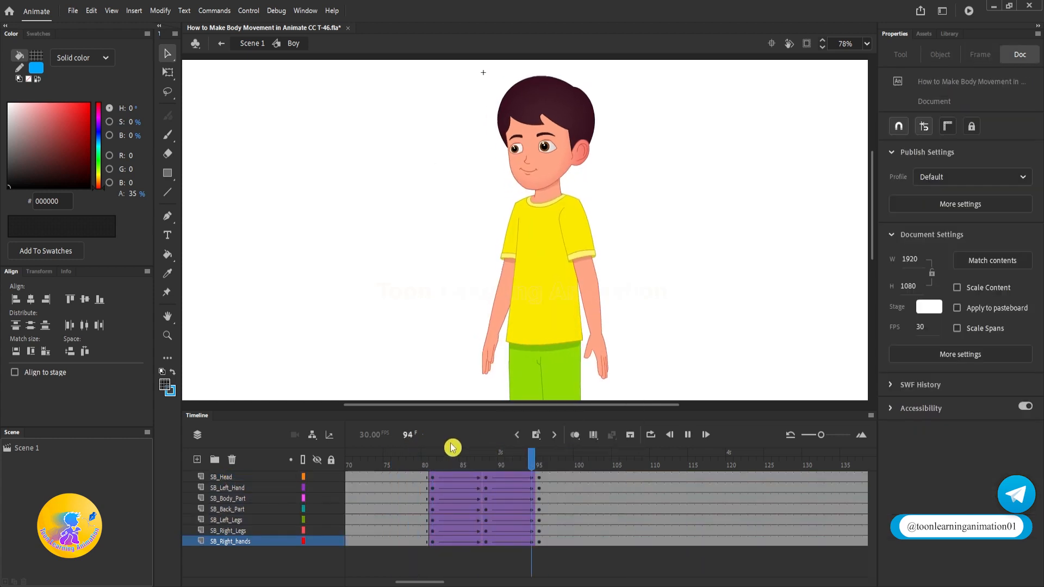
drag(629, 460, 364, 459)
key(Return)
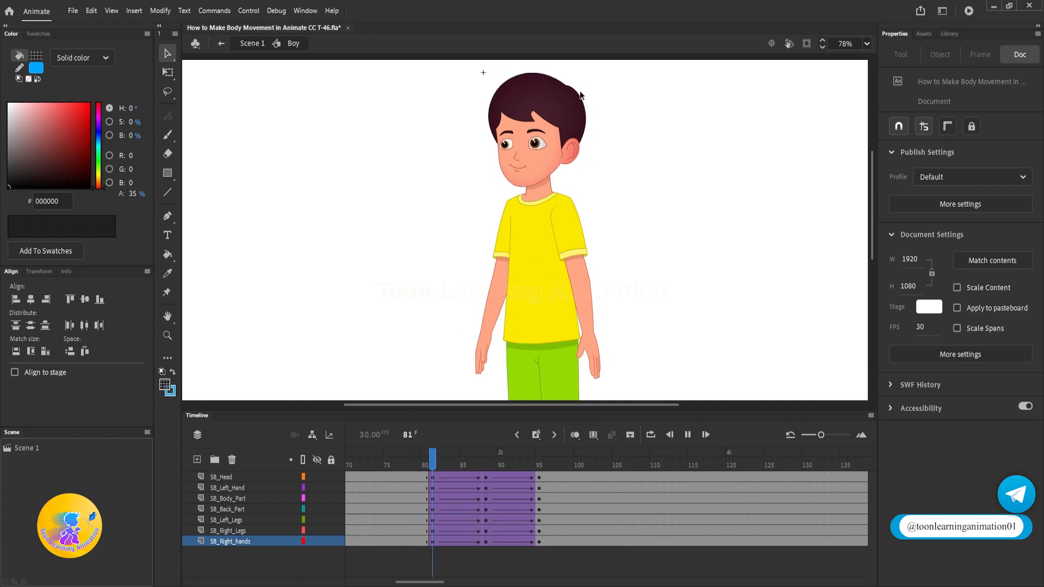
drag(436, 461, 368, 461)
key(Return)
drag(536, 458, 401, 459)
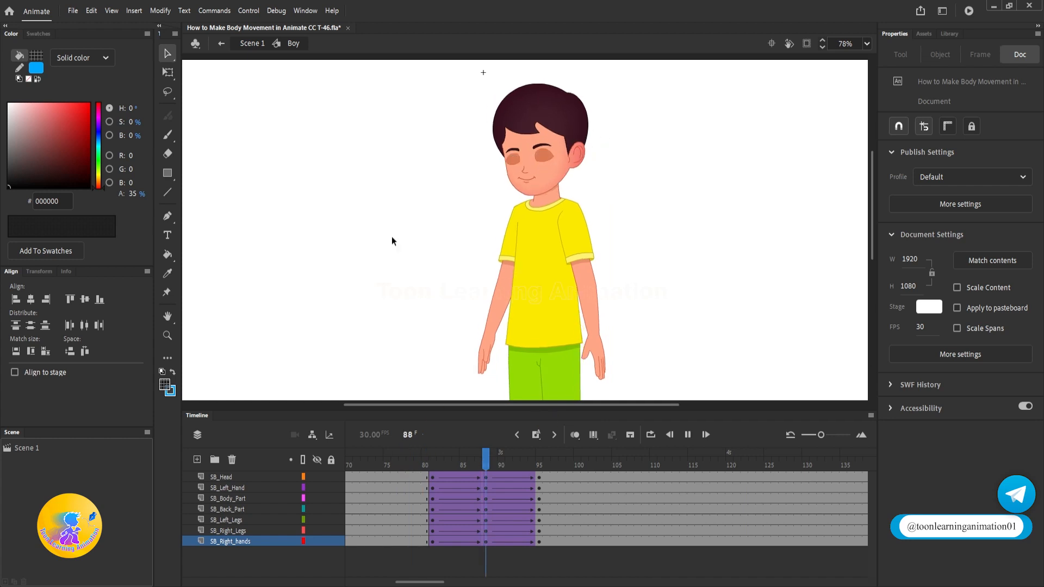
click(421, 470)
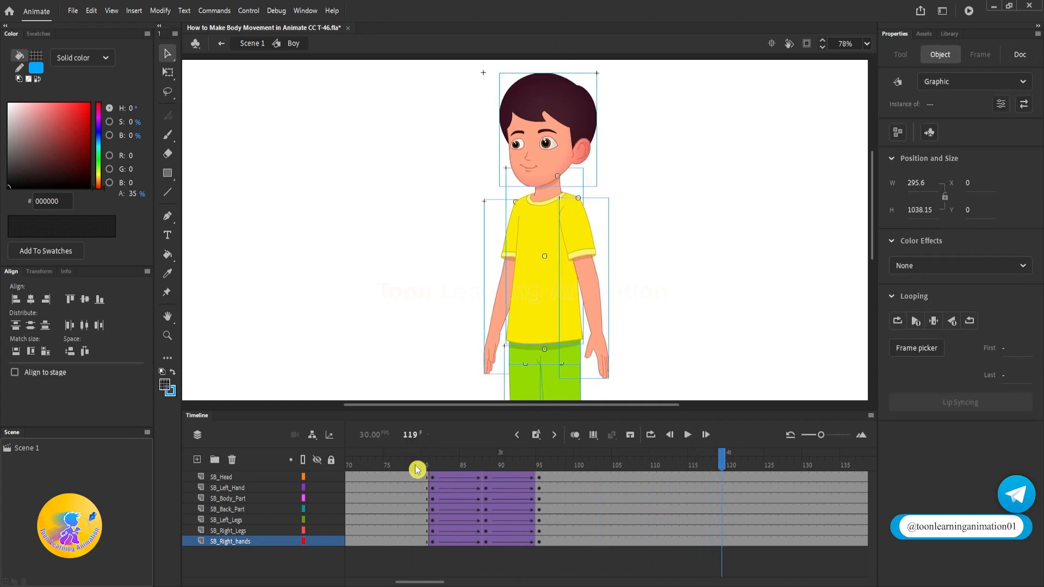
click(681, 307)
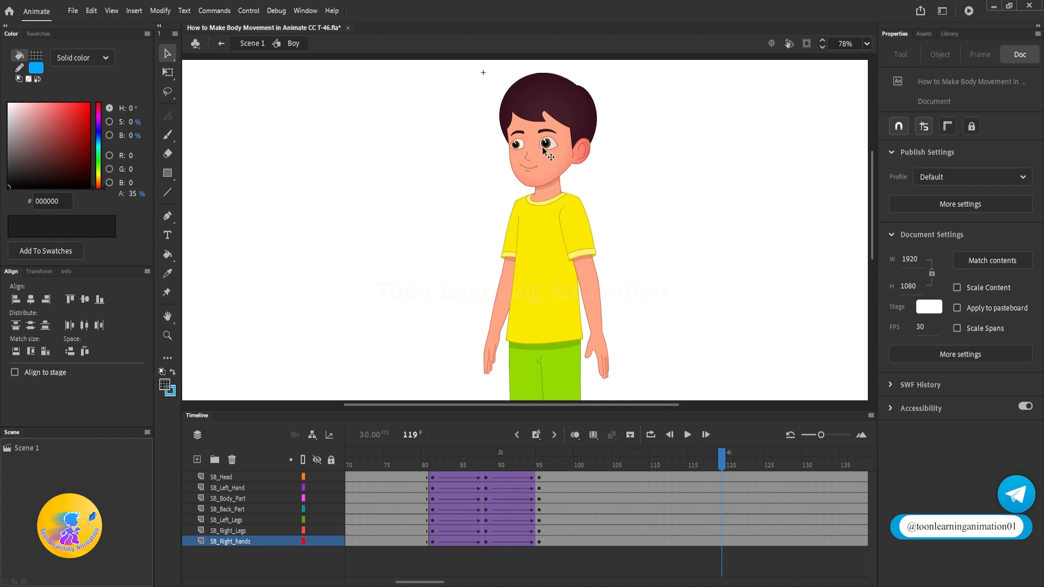
click(438, 465)
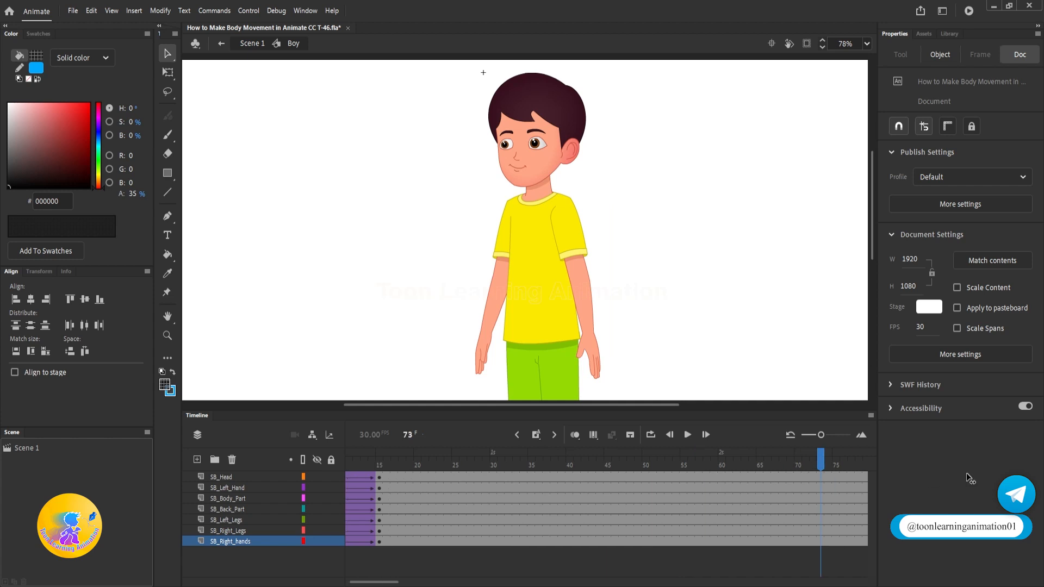
Step: Inside the SB Eyes symbol, copy frames 1 to 15 of the eyebrow, mask, blink and SB_Puple layers to frame 81
drag(966, 474, 578, 464)
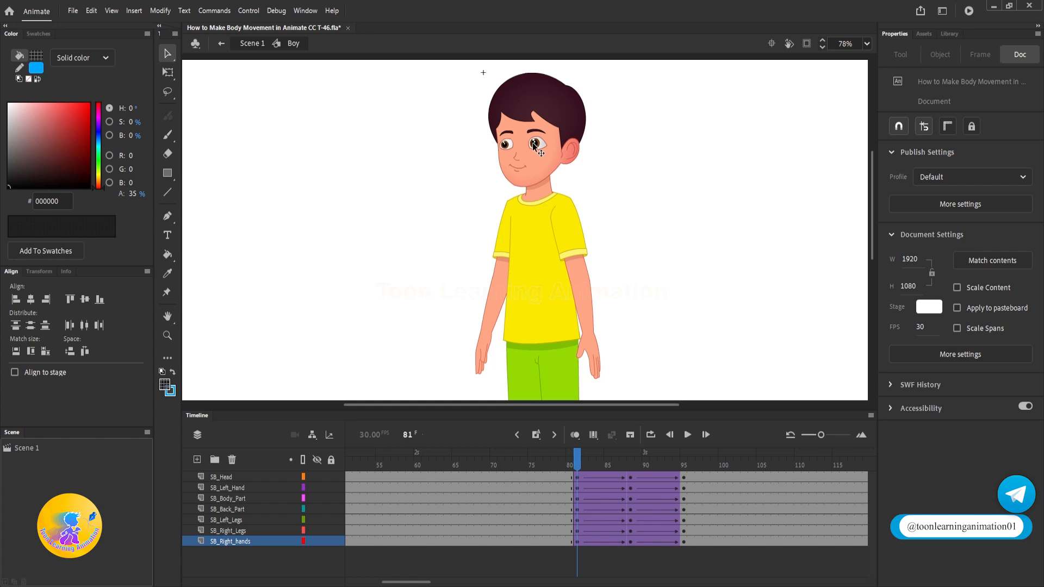
double_click(533, 142)
double_click(533, 142)
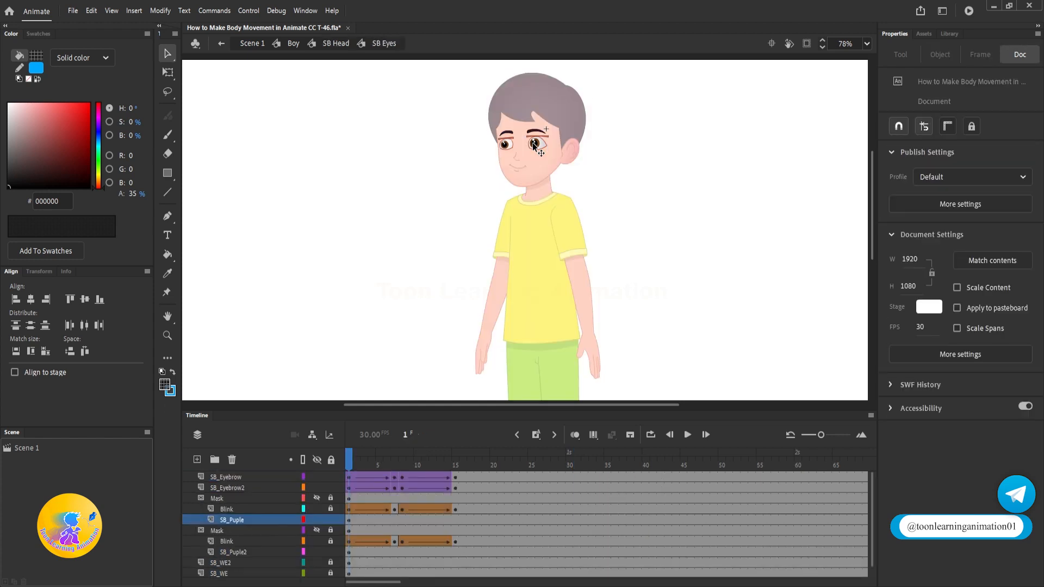
drag(456, 479, 772, 546)
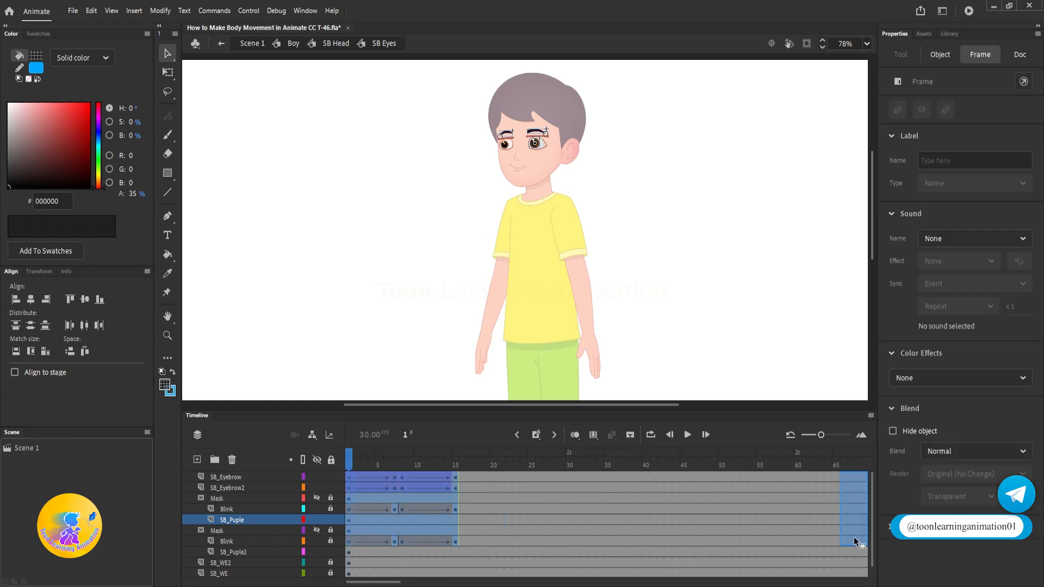
drag(854, 541, 660, 539)
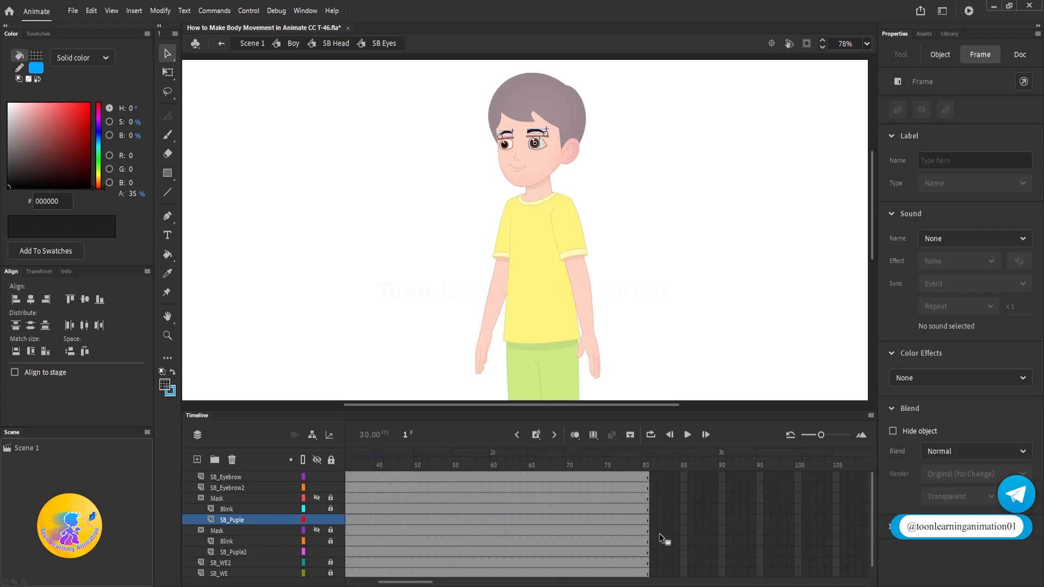
click(661, 531)
Step: Extend all layers of the SB Eyes symbol to frame 160
drag(419, 582, 491, 584)
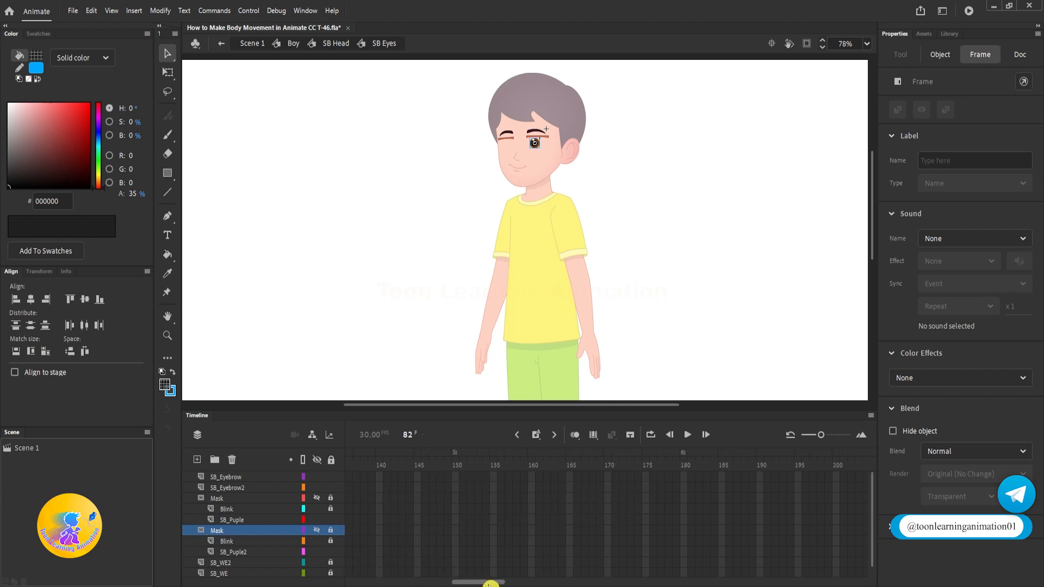
click(535, 572)
drag(549, 477, 550, 579)
key(F5)
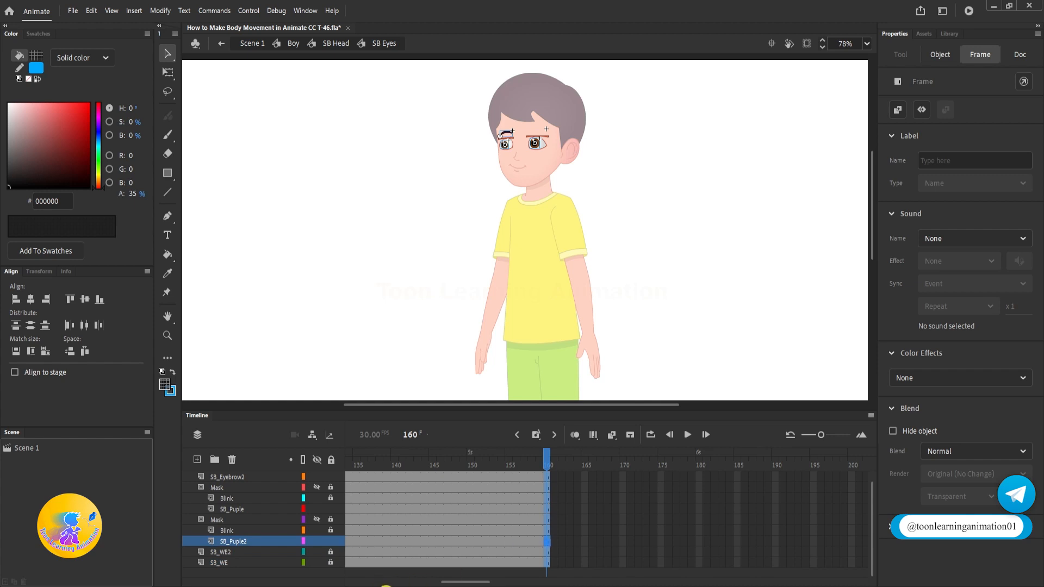
Step: Play the SB Eyes timeline from the beginning to review the original and copied blinks
drag(470, 582, 331, 568)
key(Return)
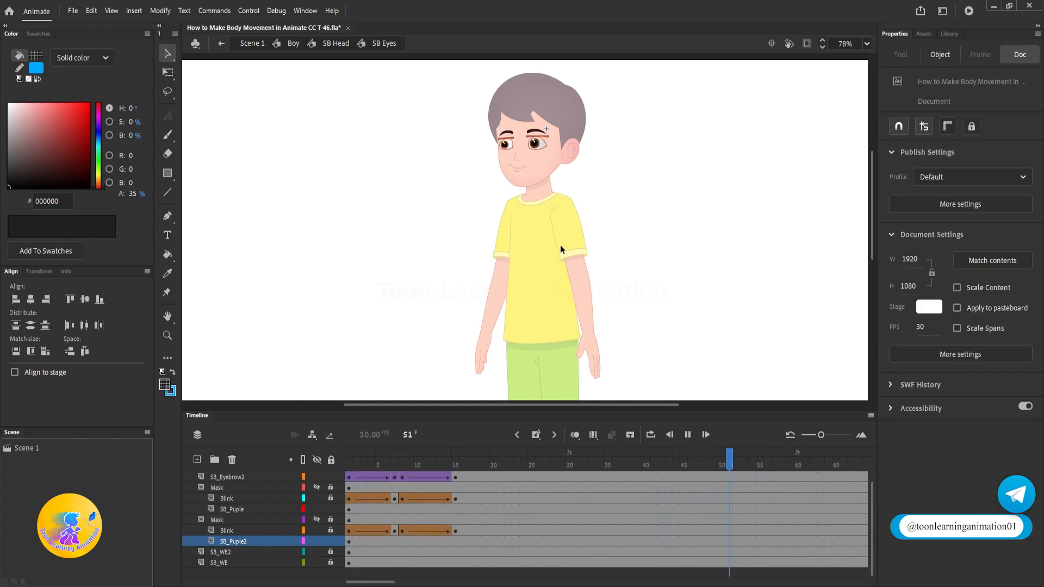
key(Return)
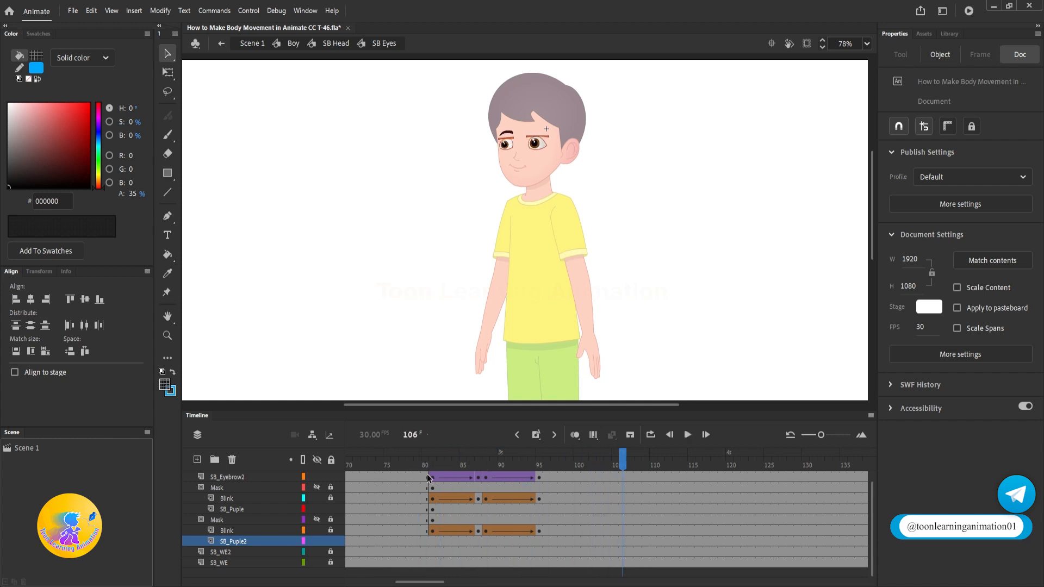
Step: Select the frames around frame 81 on the Mask and SB_Puple layers, then return to the Boy symbol and play its timeline
drag(443, 488, 417, 489)
drag(440, 513, 427, 515)
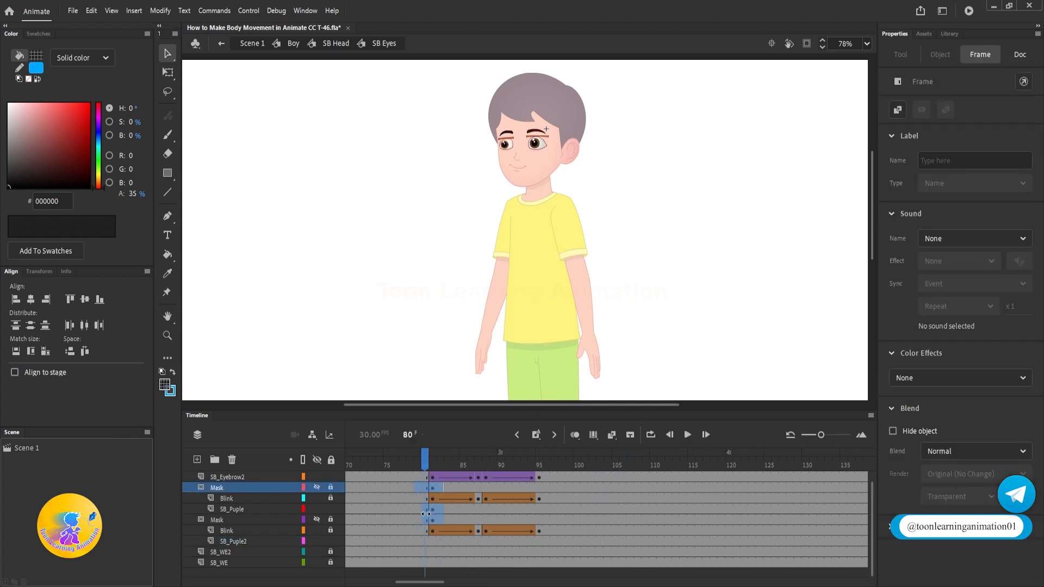
double_click(657, 303)
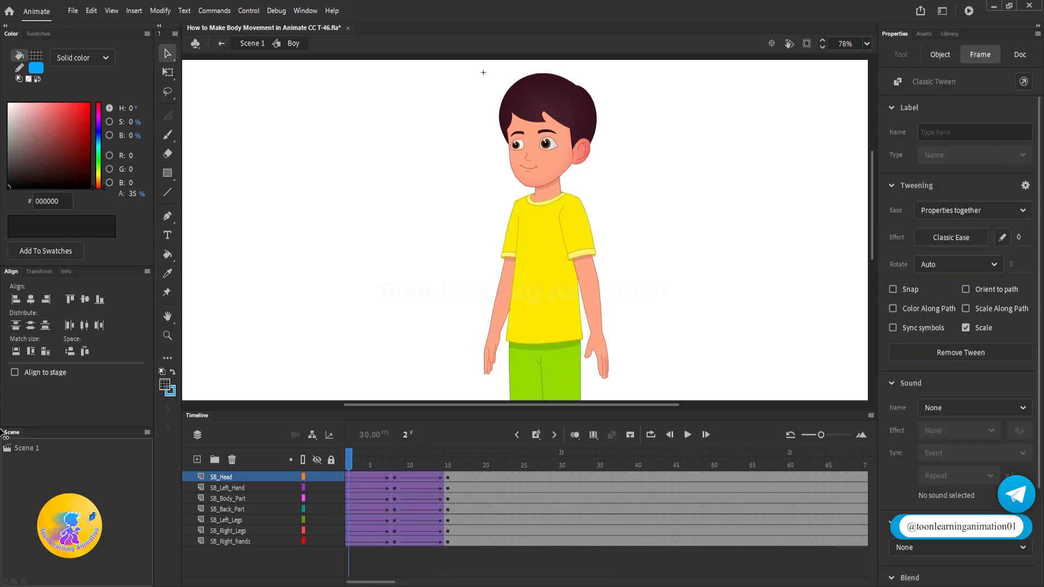
key(Return)
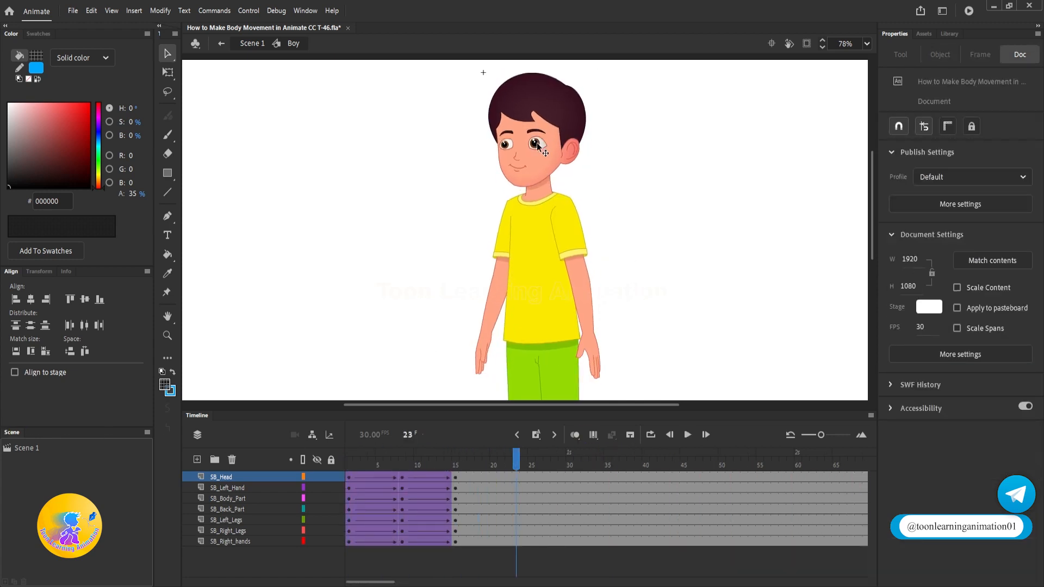
Step: Inside the SB Head symbol, copy frames 1 to 15 of all layers so that the copy starts at frame 81
double_click(536, 142)
drag(383, 581, 270, 573)
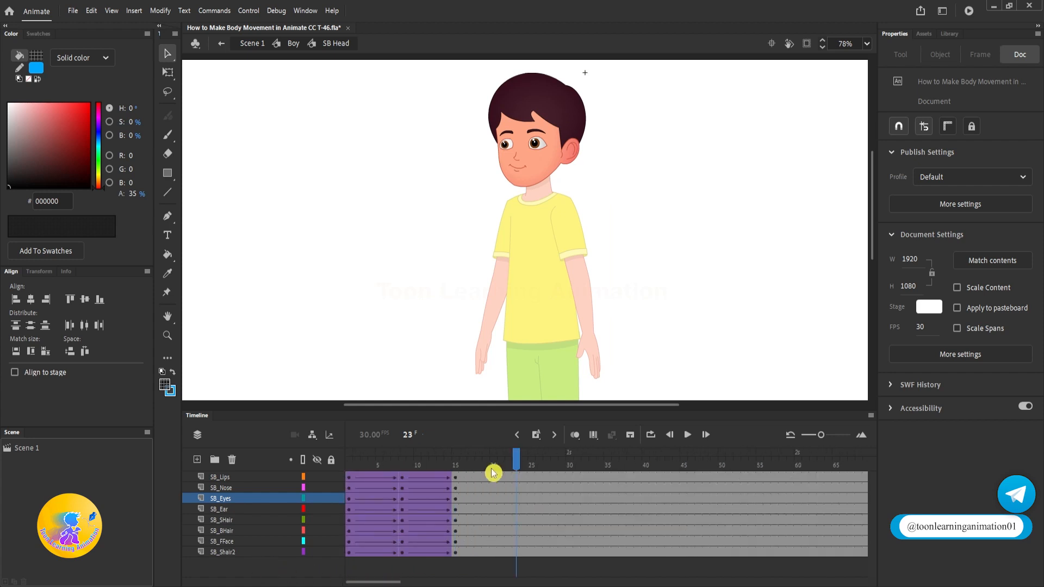
drag(458, 480, 348, 551)
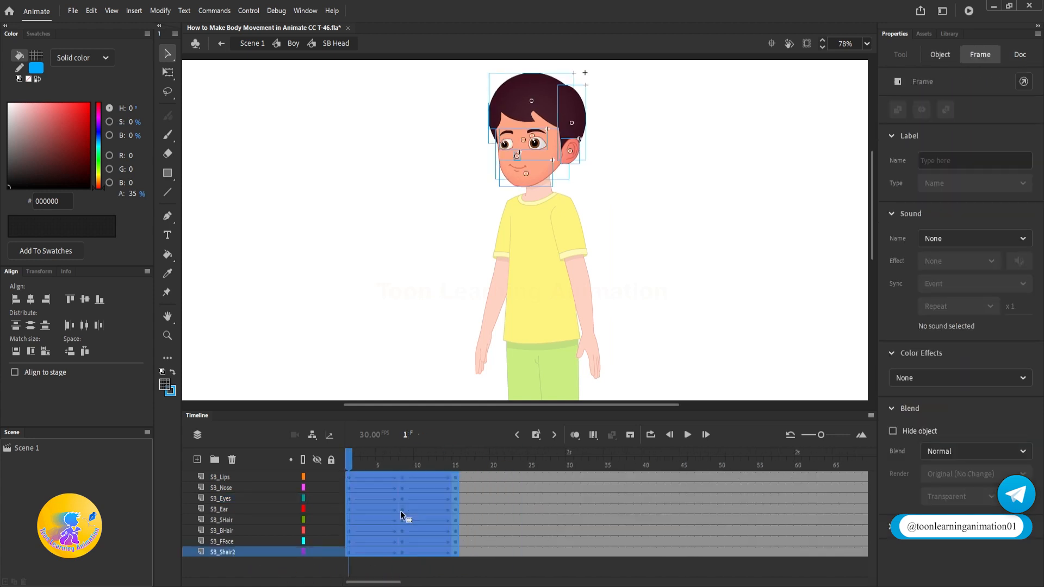
drag(403, 515, 631, 500)
click(578, 473)
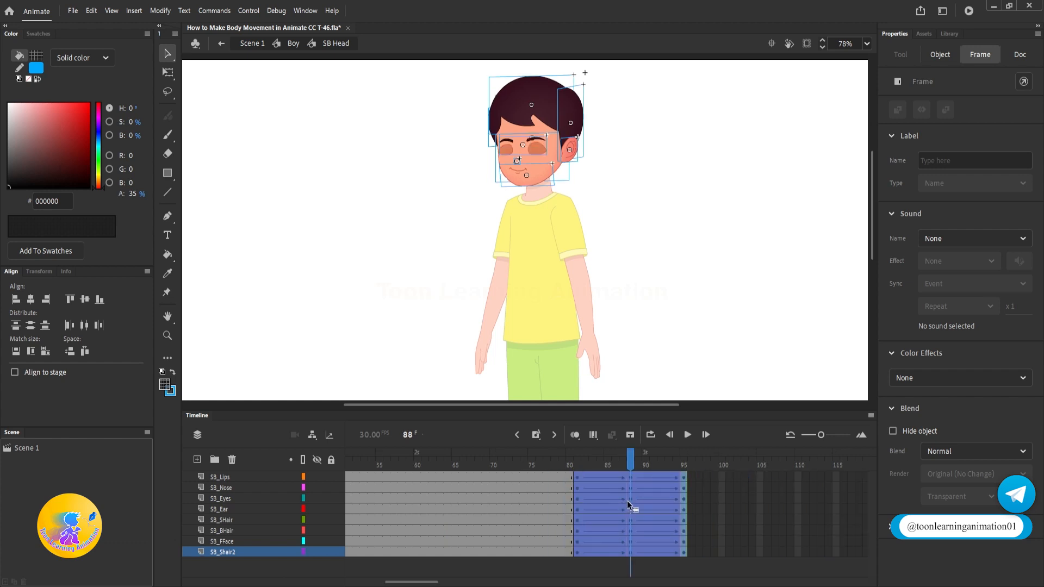
Step: Extend all layers of the SB Head symbol and trim the excess so that they end at frame 160
drag(411, 581, 472, 582)
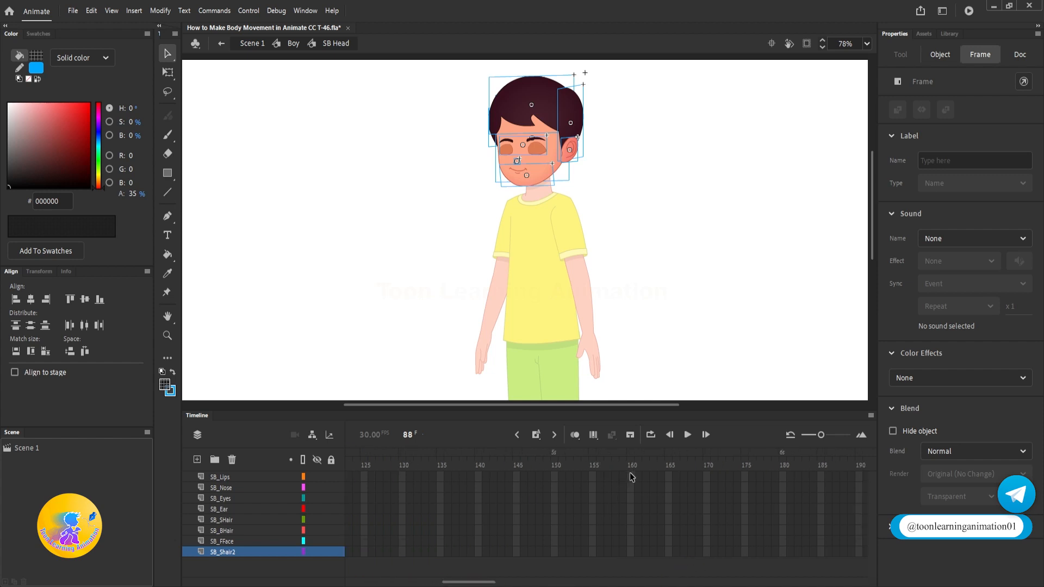
drag(631, 477, 634, 562)
key(F5)
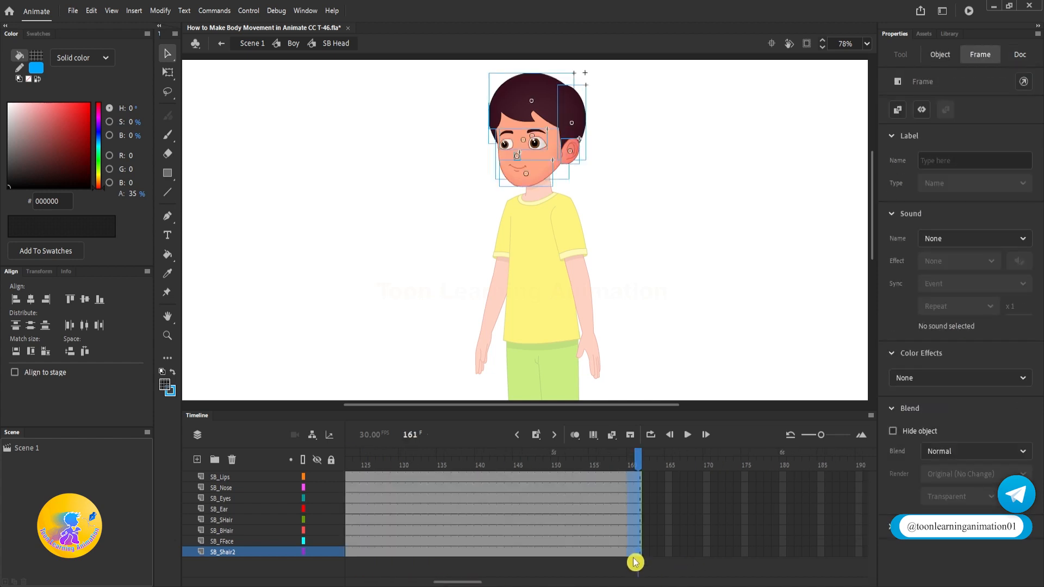
click(642, 457)
key(shift+F5)
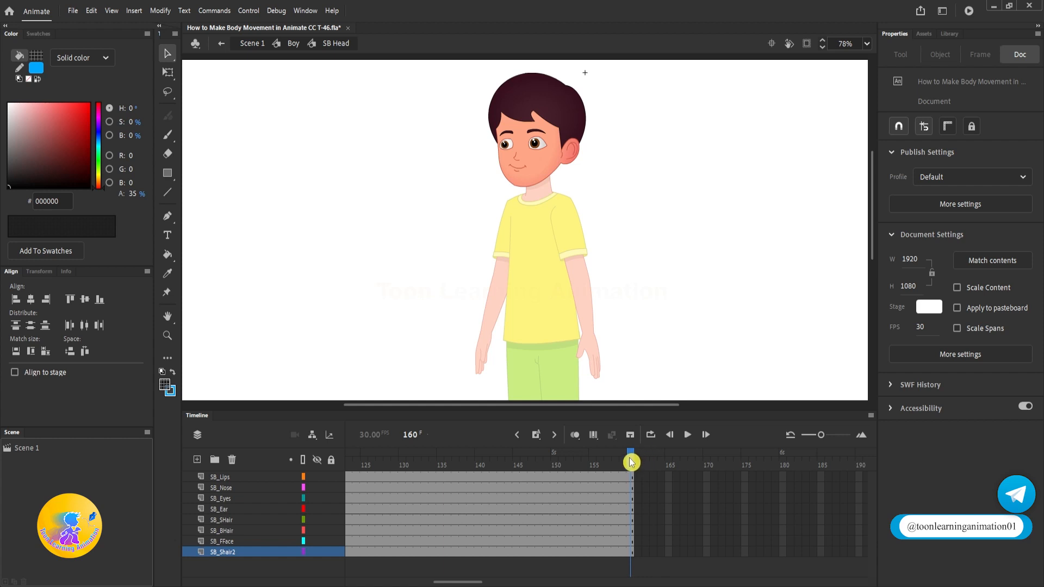
Step: Apply Synchronize Symbols to all frames of all SB Head layers, from SB_Lips to SB_Shair2
key(Return)
click(209, 550)
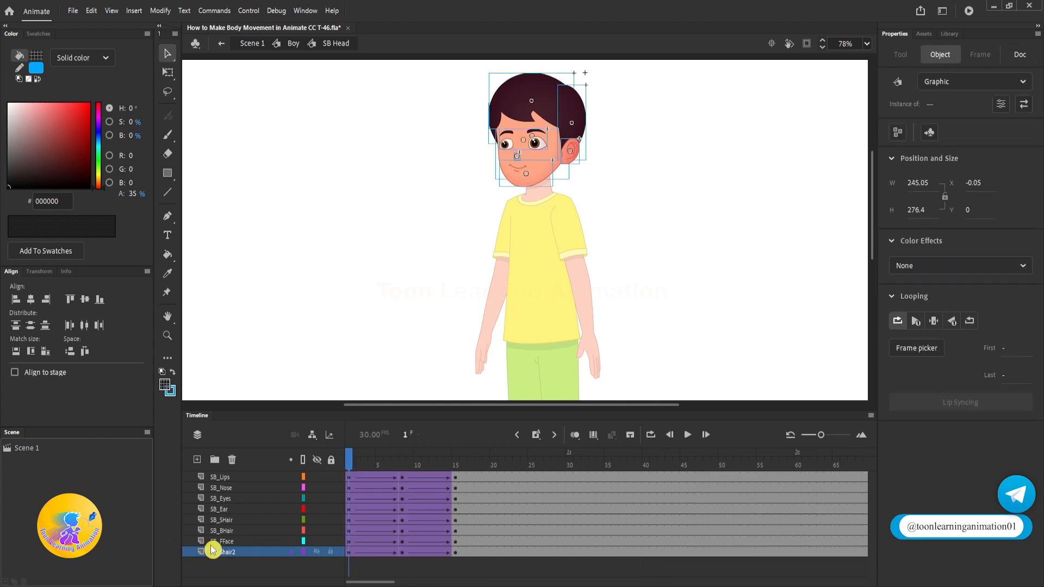
shift+click(231, 477)
right_click(497, 513)
click(543, 463)
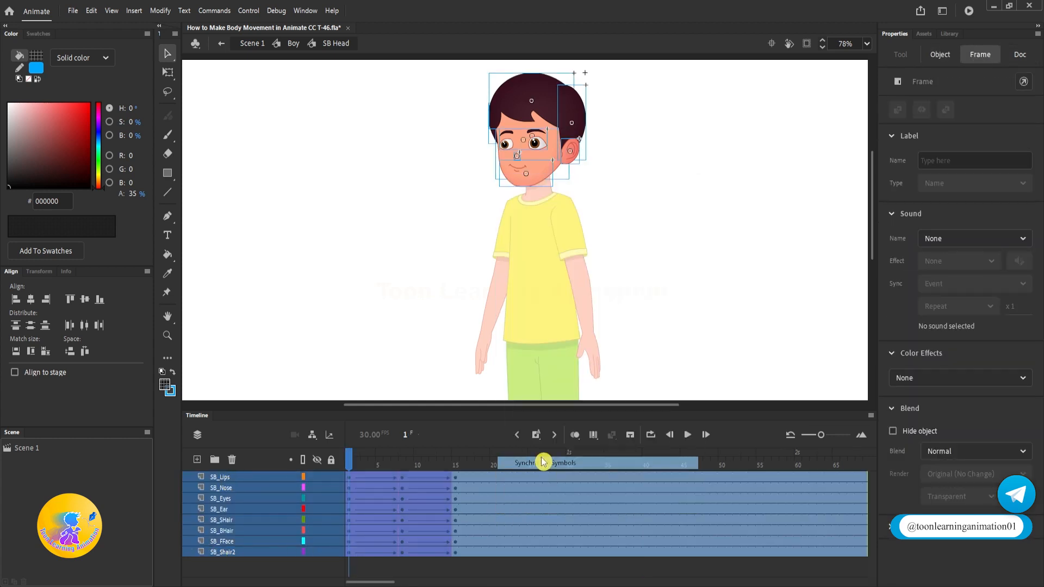
Step: Return to the Boy symbol and play its timeline to review the updated head movement
double_click(741, 236)
click(478, 464)
click(614, 243)
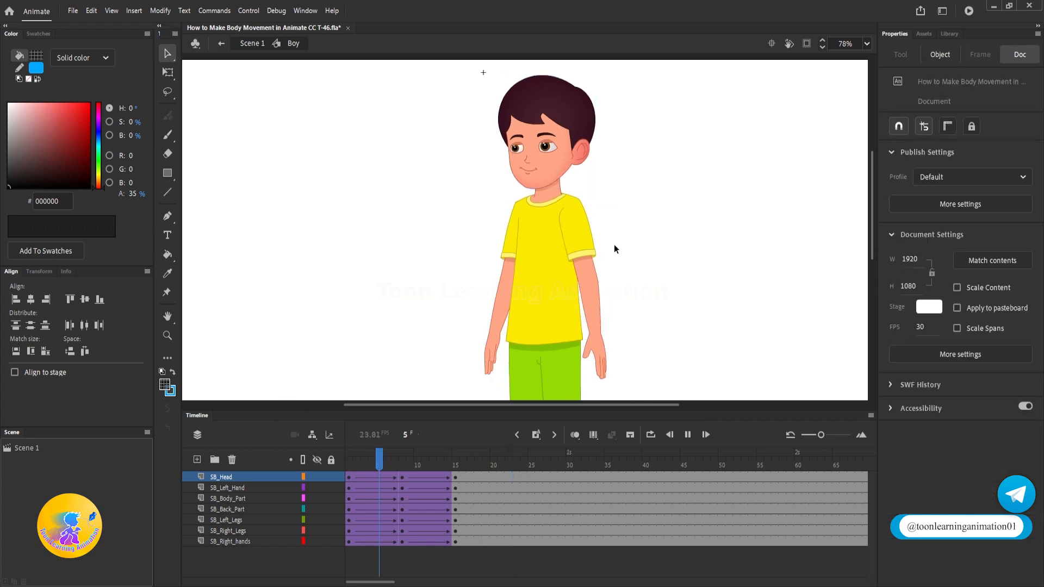
Step: Play and scrub the Boy timeline around frames 81 to 112, examining the face and body movement up close
key(Return)
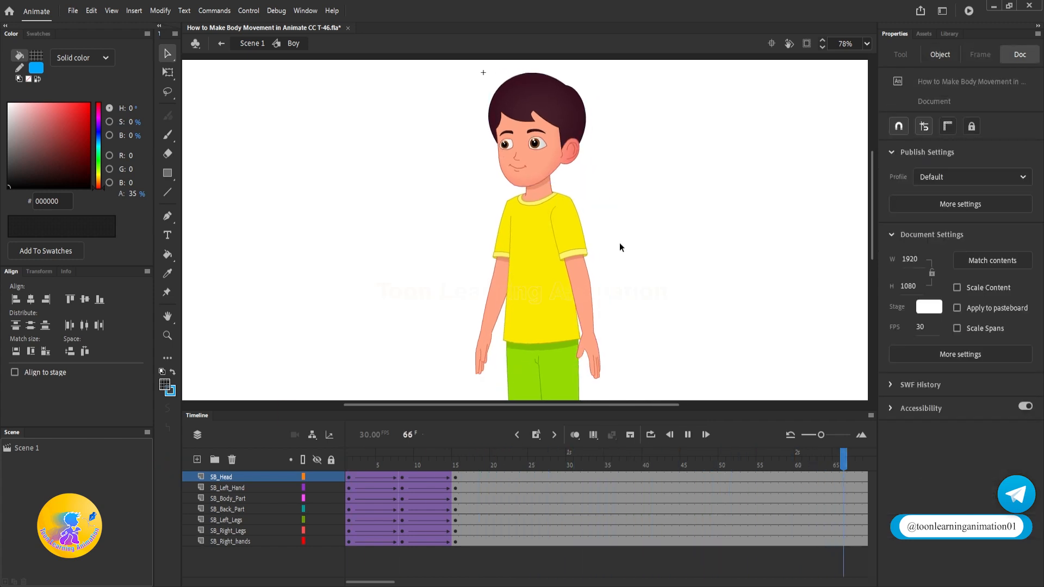
click(443, 462)
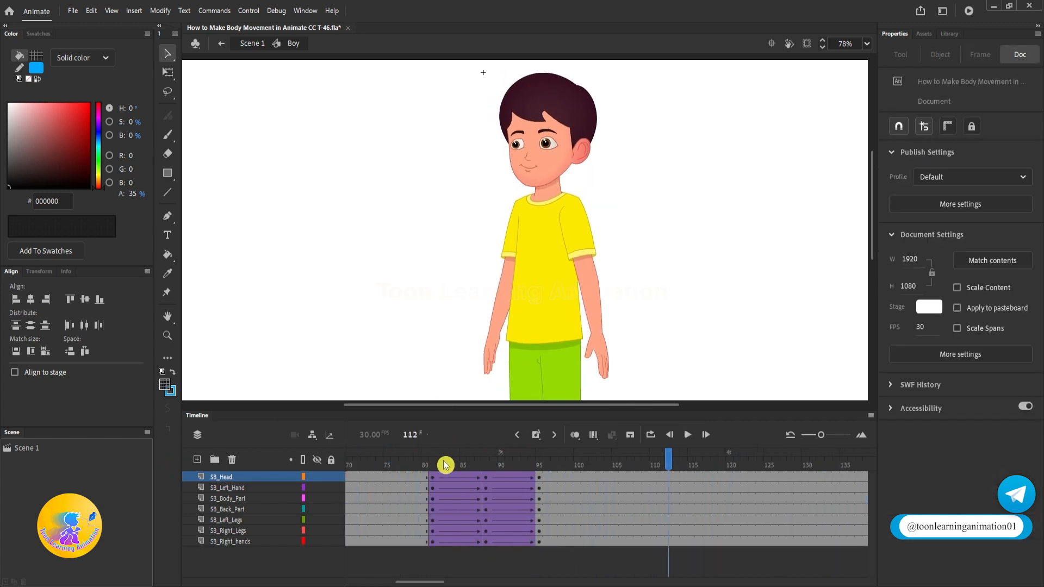
scroll(490, 202, up, 7)
drag(695, 182, 657, 294)
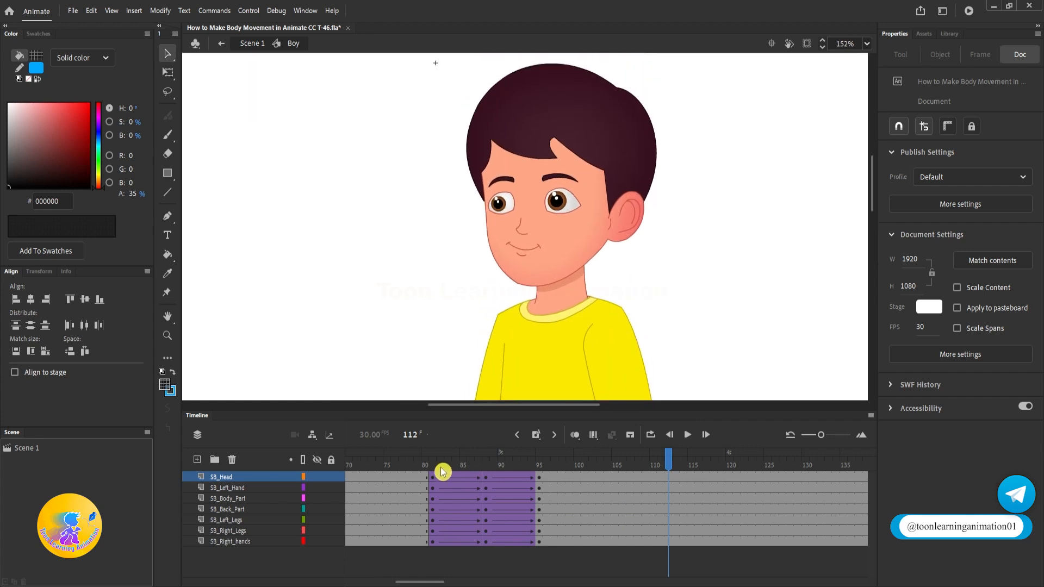
drag(441, 467, 365, 459)
key(Return)
key(space)
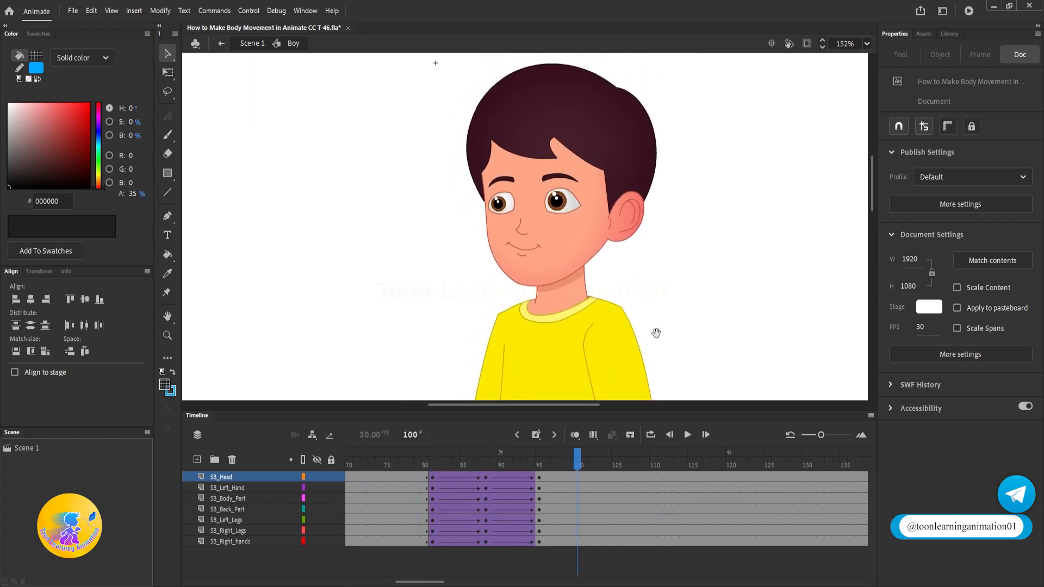
drag(656, 334, 623, 190)
scroll(567, 261, down, 7)
drag(641, 318, 623, 284)
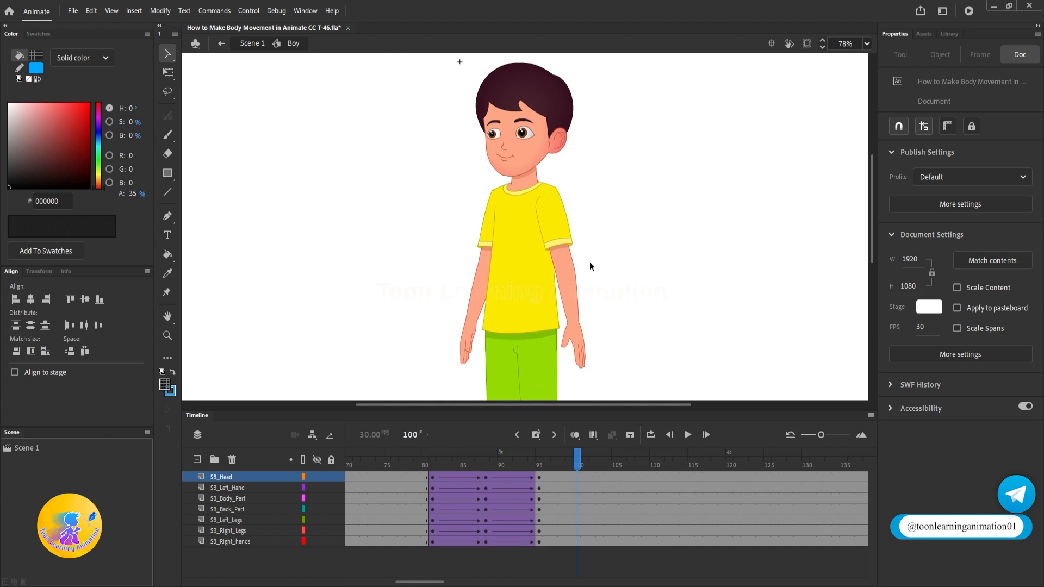
Step: Inside the SB Left Hand symbol, copy frames 1 to 15 of all layers to frame 81 and end the layers at frame 160
double_click(574, 283)
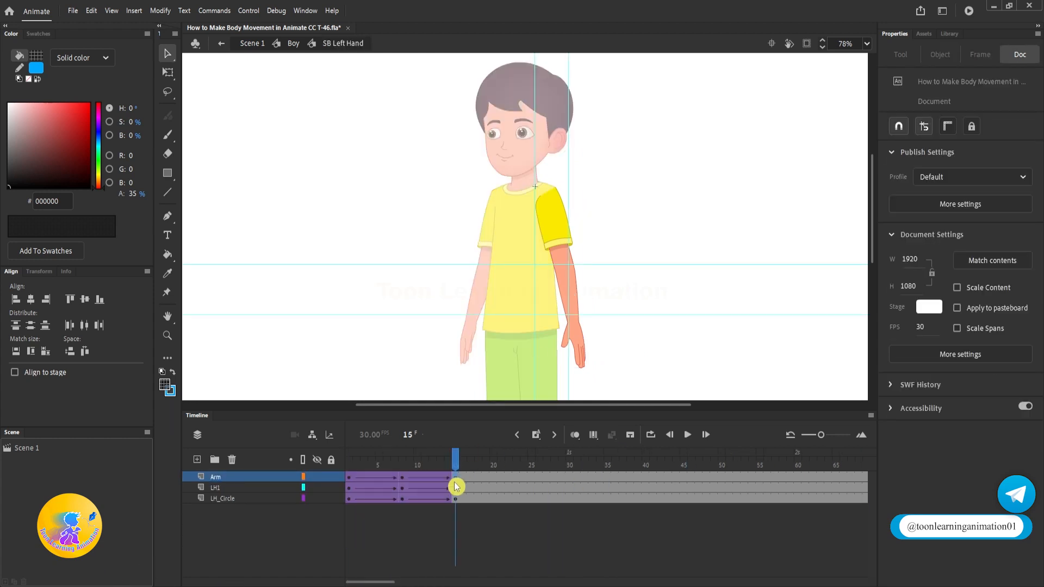
drag(456, 481, 355, 494)
drag(785, 477, 945, 475)
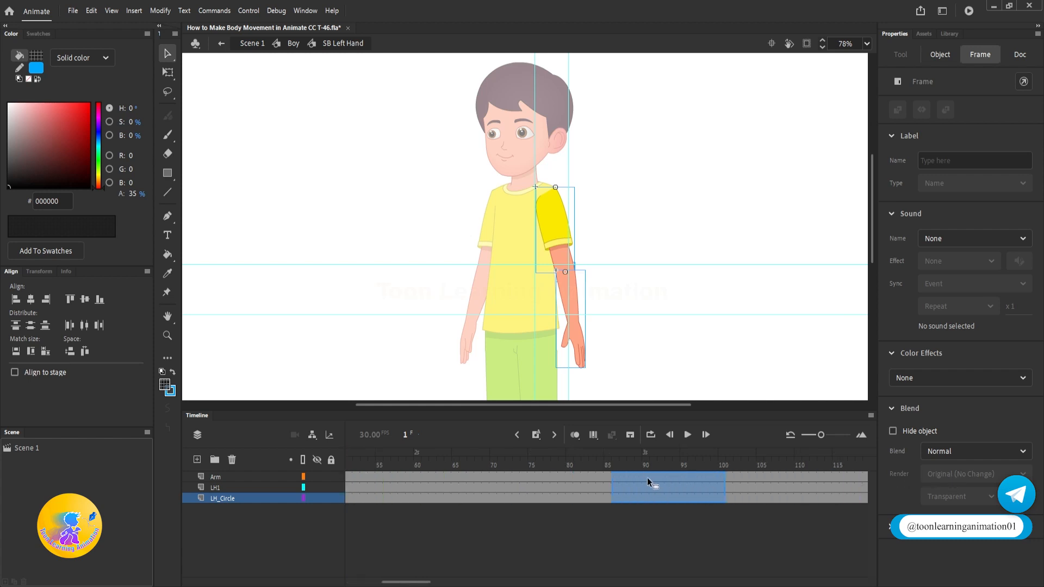
drag(602, 477, 632, 468)
click(594, 522)
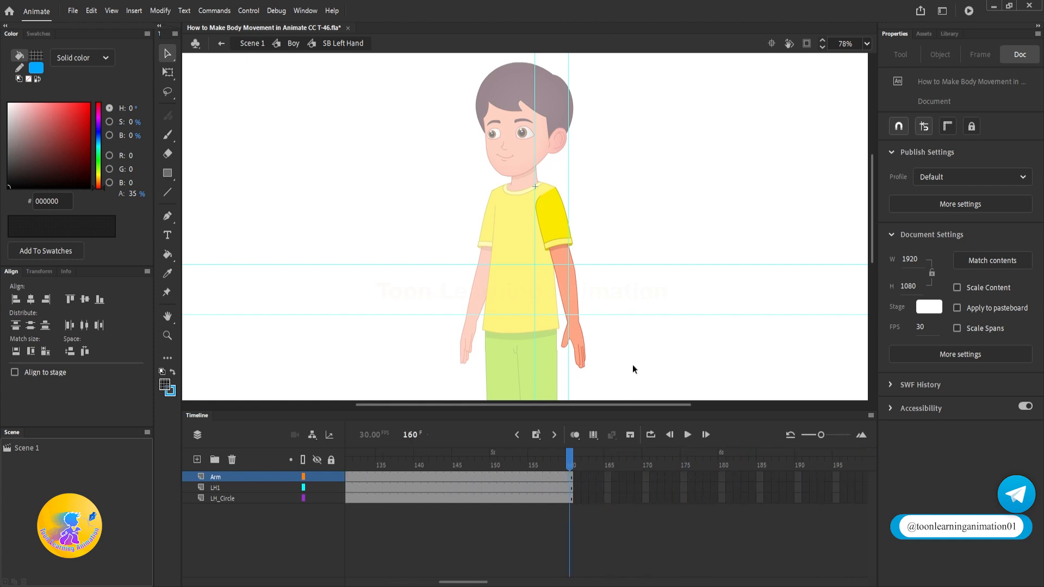
double_click(648, 293)
Step: Inside the SB Right hands symbol, copy frames 1 to 15 of all layers to frame 81 and end the layers at frame 160
double_click(471, 314)
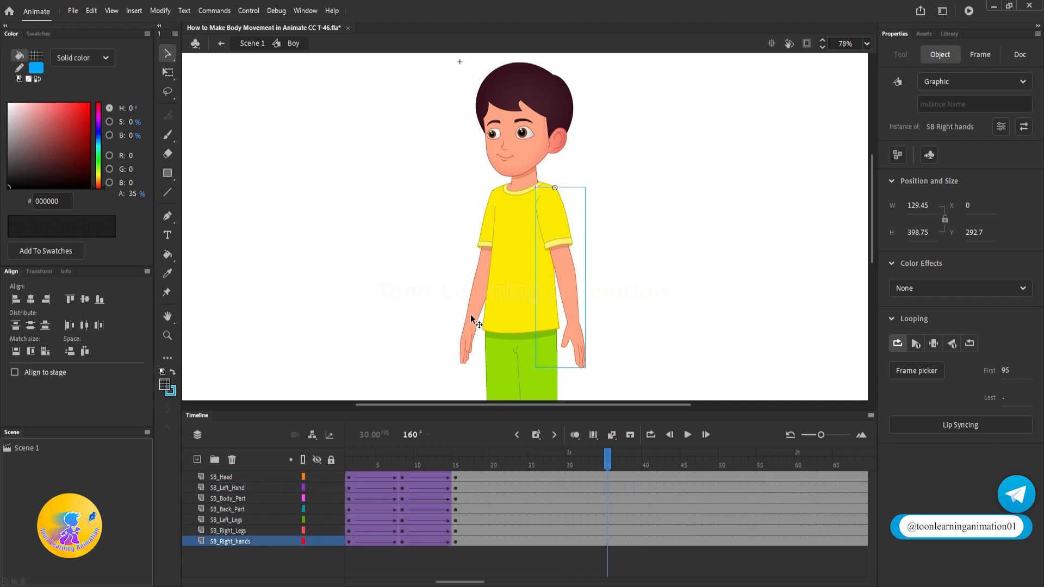
drag(446, 463, 348, 463)
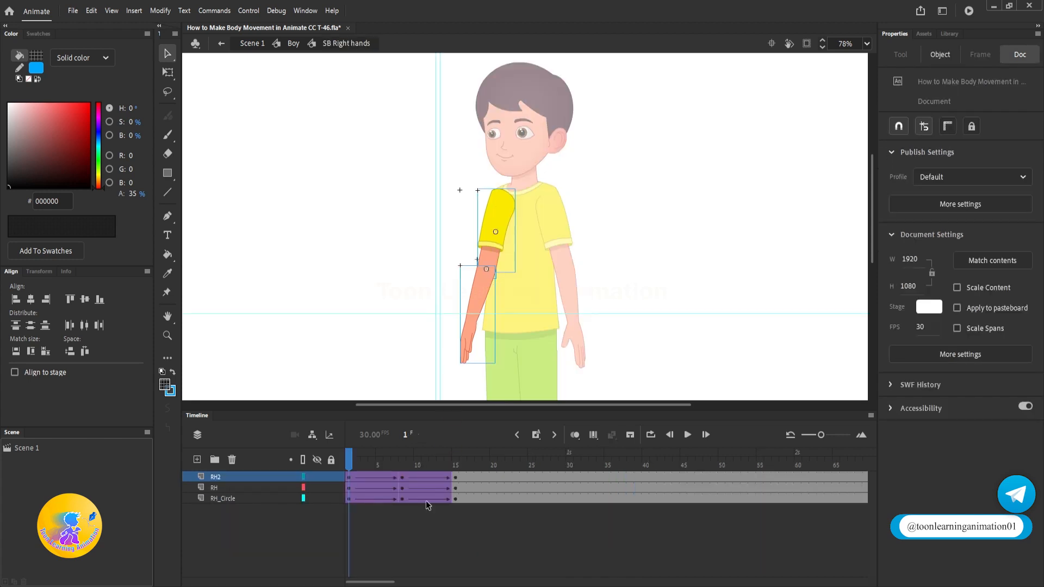
drag(458, 477, 271, 519)
drag(403, 475, 1039, 482)
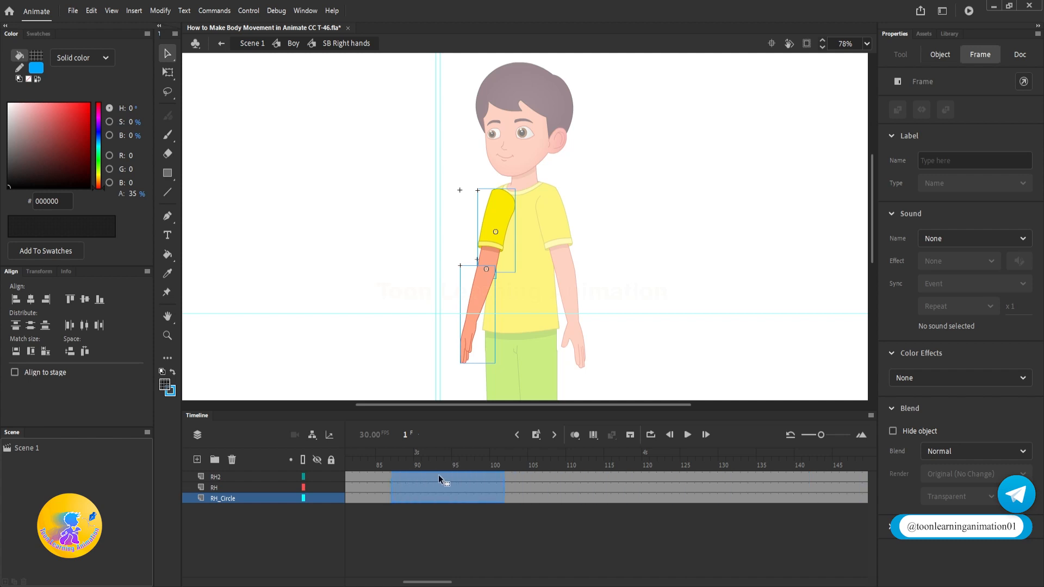
drag(438, 475, 623, 480)
drag(577, 463, 867, 463)
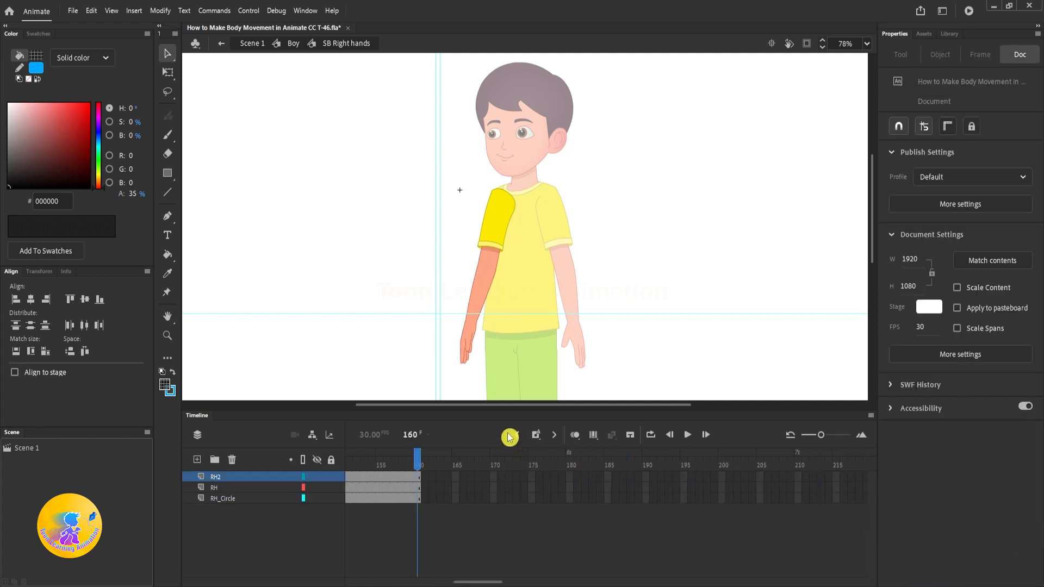
Step: Return to the Boy symbol and play its timeline to review the hand movement around frame 81
double_click(641, 257)
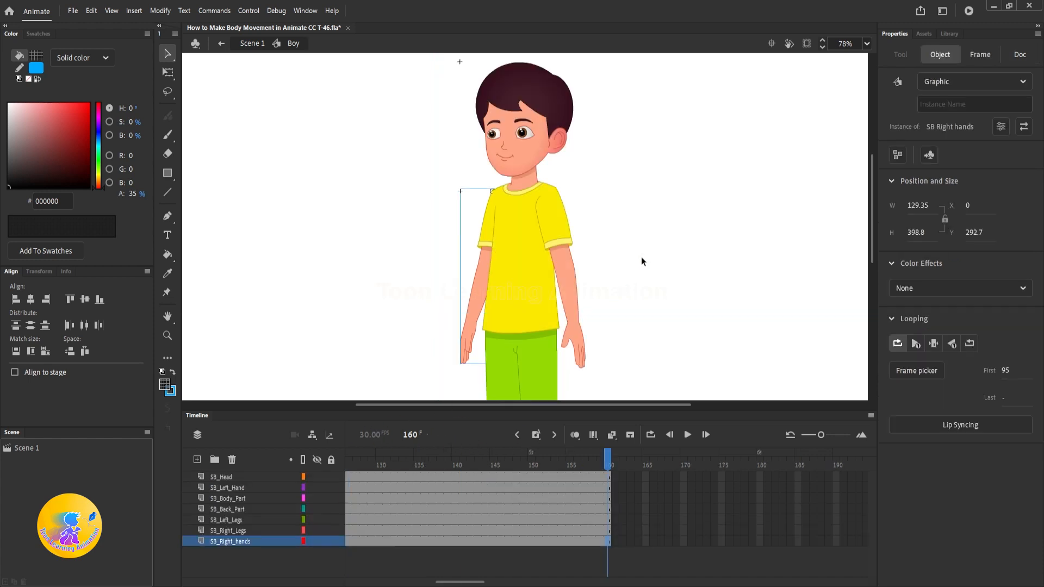
key(Return)
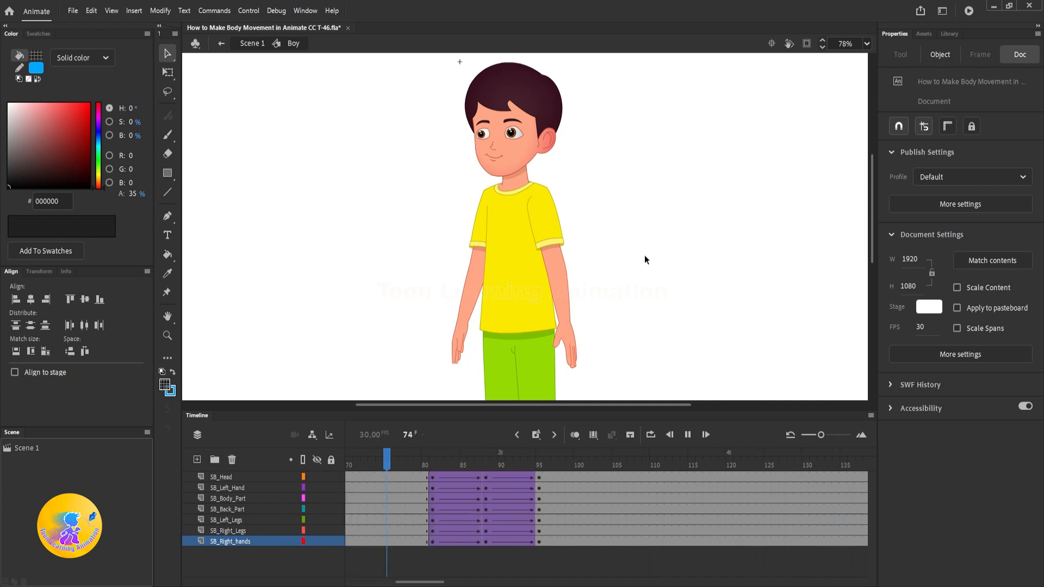
key(Return)
Step: Remove the classic tweens between frames 81 and 95 on all Boy layers and recreate the frame 88 keyframes from the frame 81 pose
mouse_move(488, 467)
mouse_down()
mouse_move(387, 467)
mouse_move(530, 469)
mouse_move(436, 476)
mouse_move(490, 479)
mouse_move(491, 495)
mouse_move(485, 462)
mouse_up()
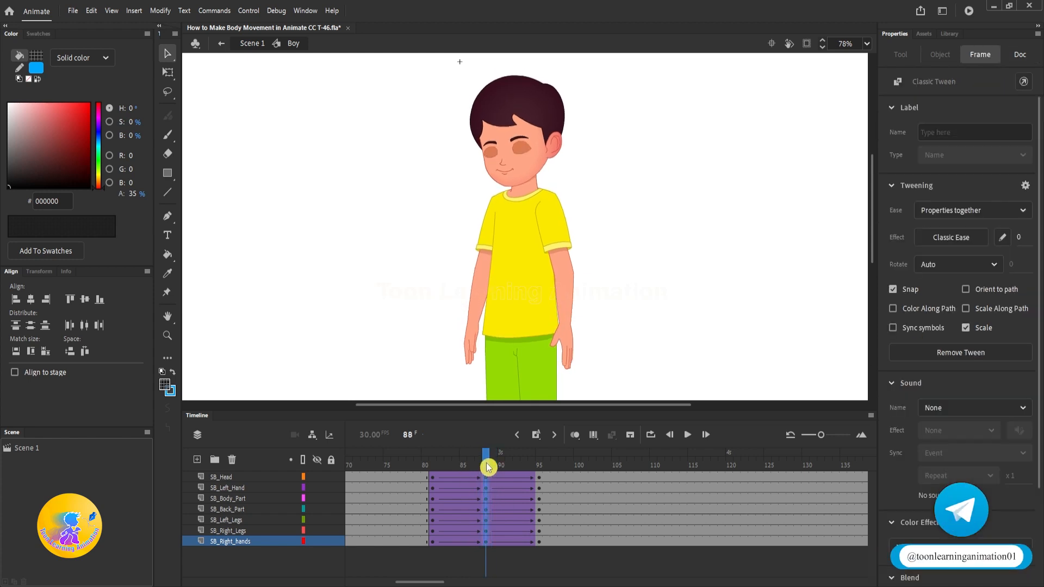
right_click(487, 491)
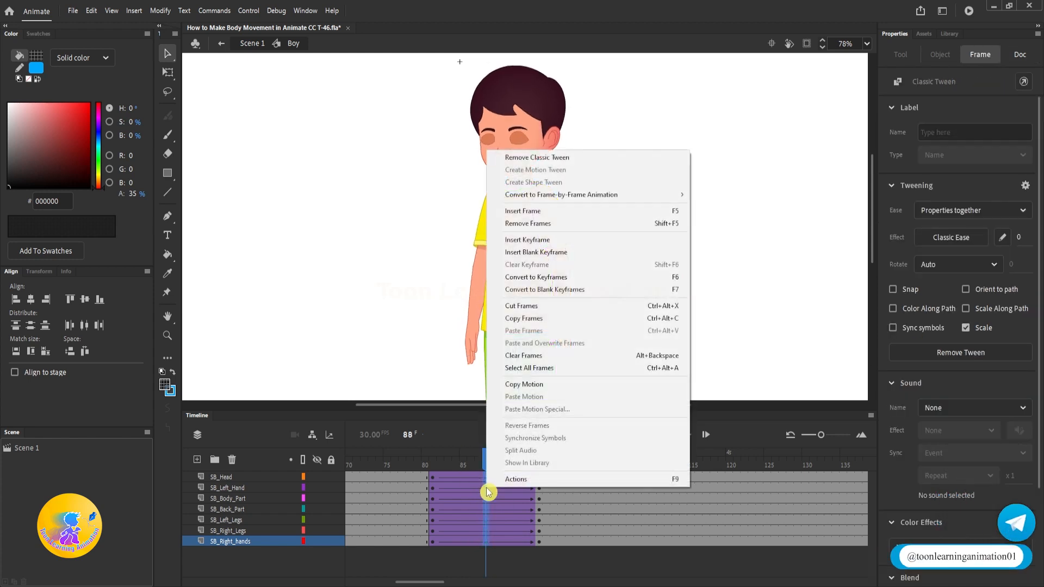
click(551, 157)
key(F6)
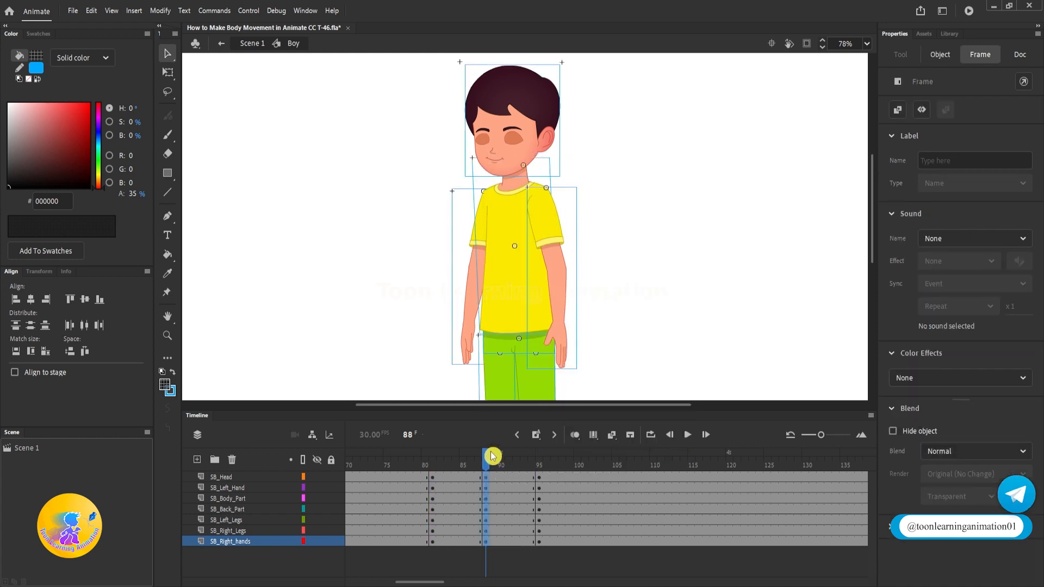
Step: At frame 88, rotate the SB Head slightly counterclockwise with Free Transform and nudge it down to Y 0.1
key(q)
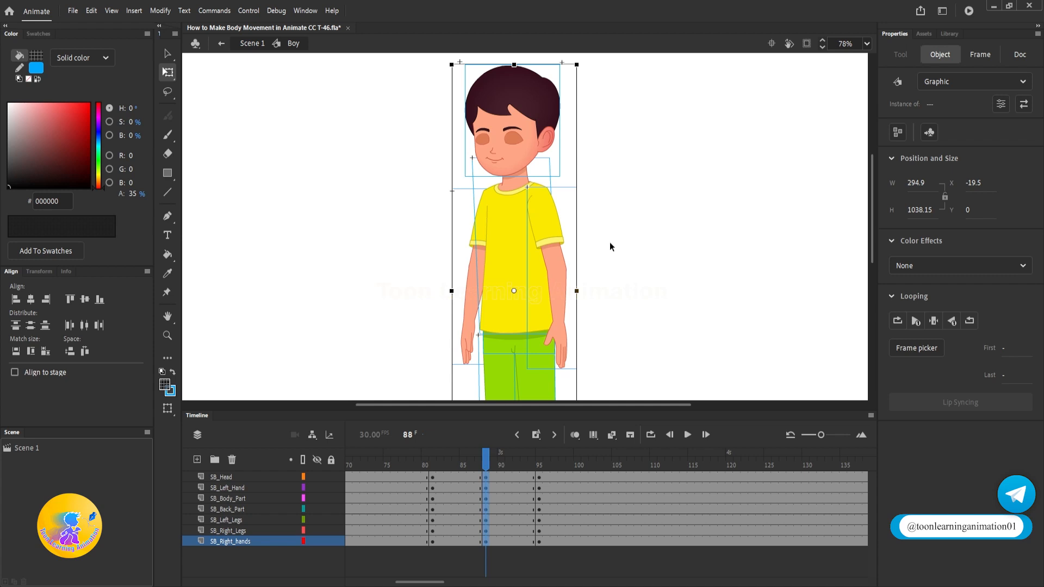
click(614, 242)
scroll(431, 70, up, 4)
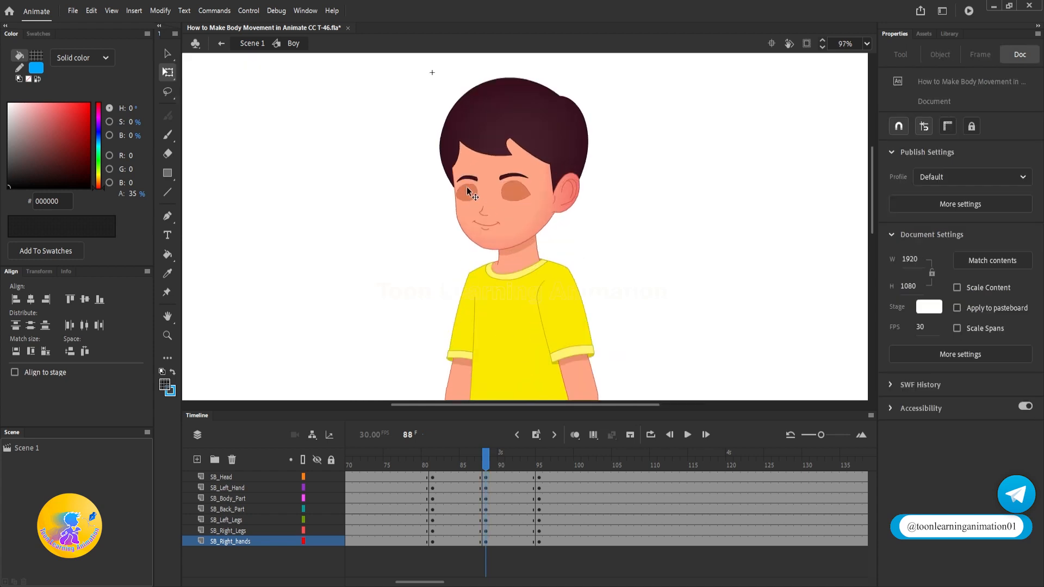
click(497, 187)
scroll(424, 87, up, 3)
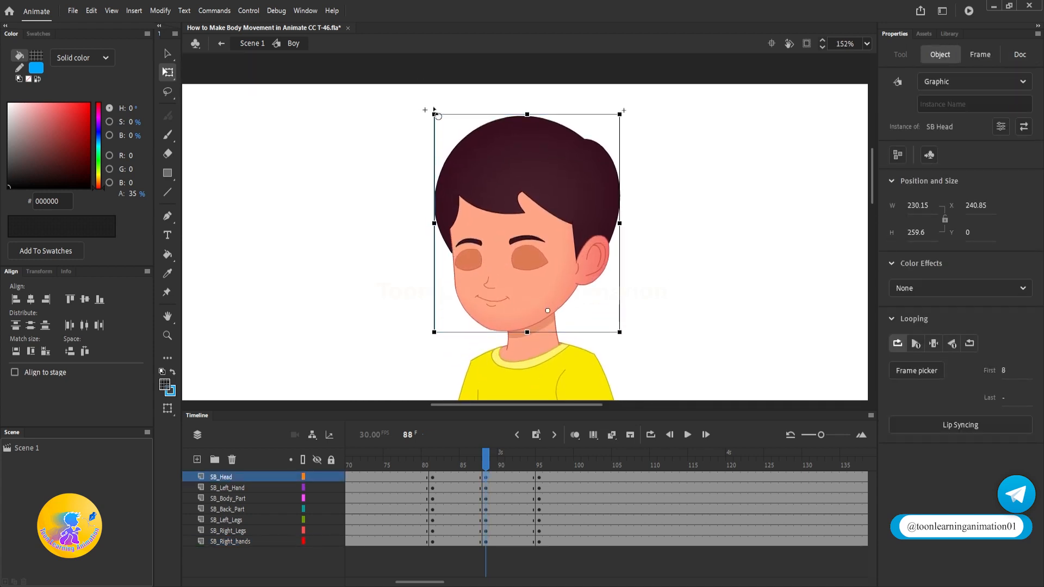
drag(435, 113, 422, 124)
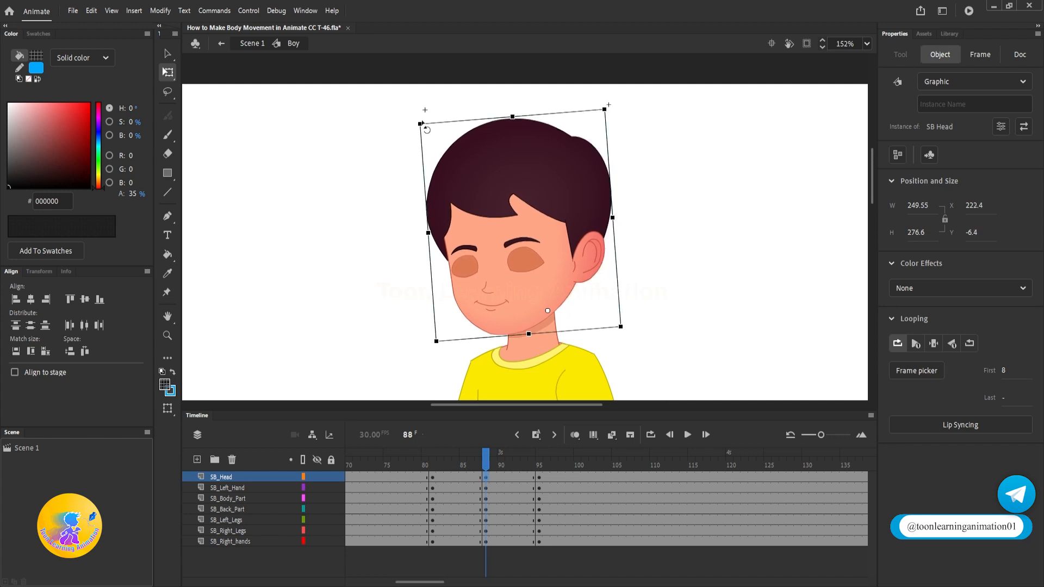
key(shift+Down)
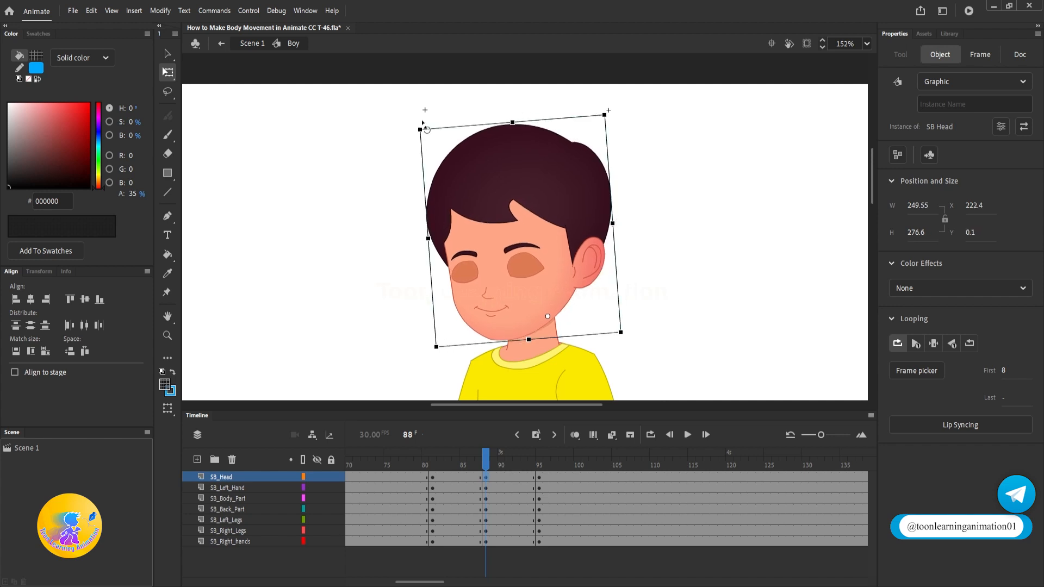
Step: Select both hands at frame 88 and nudge them down together to Y 291
scroll(515, 260, down, 5)
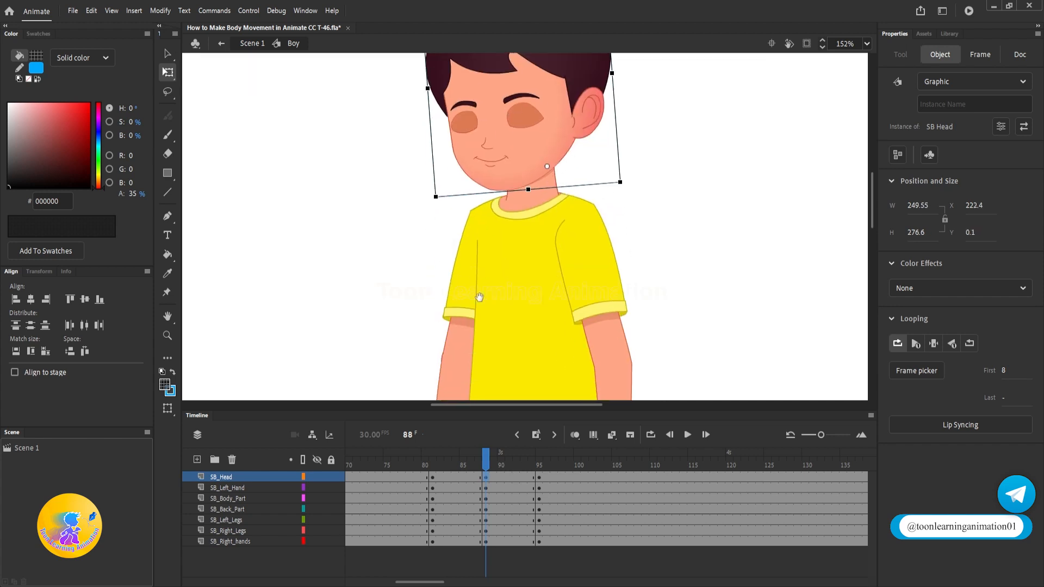
click(457, 331)
shift+click(602, 317)
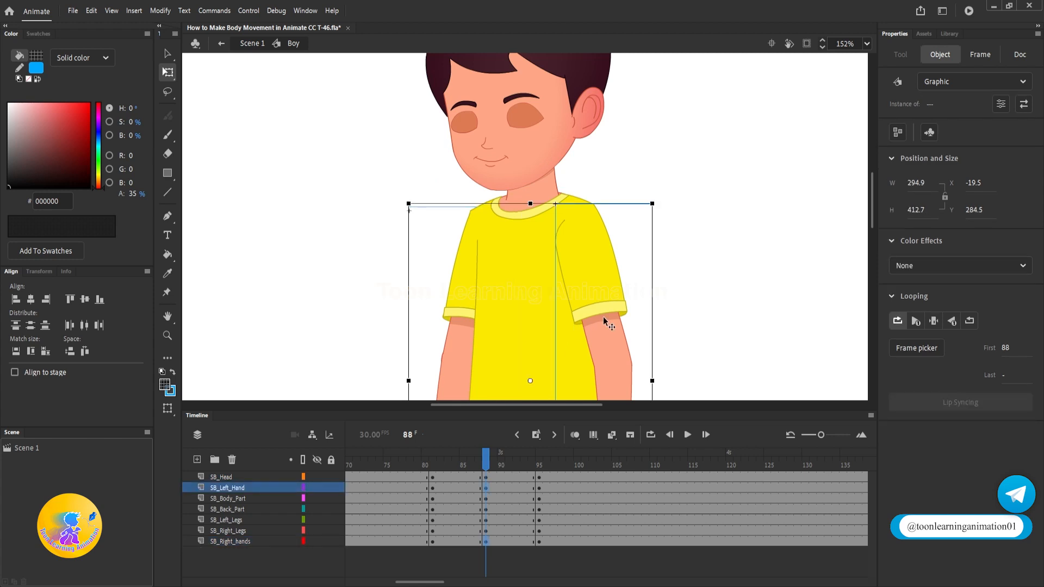
key(shift+Down)
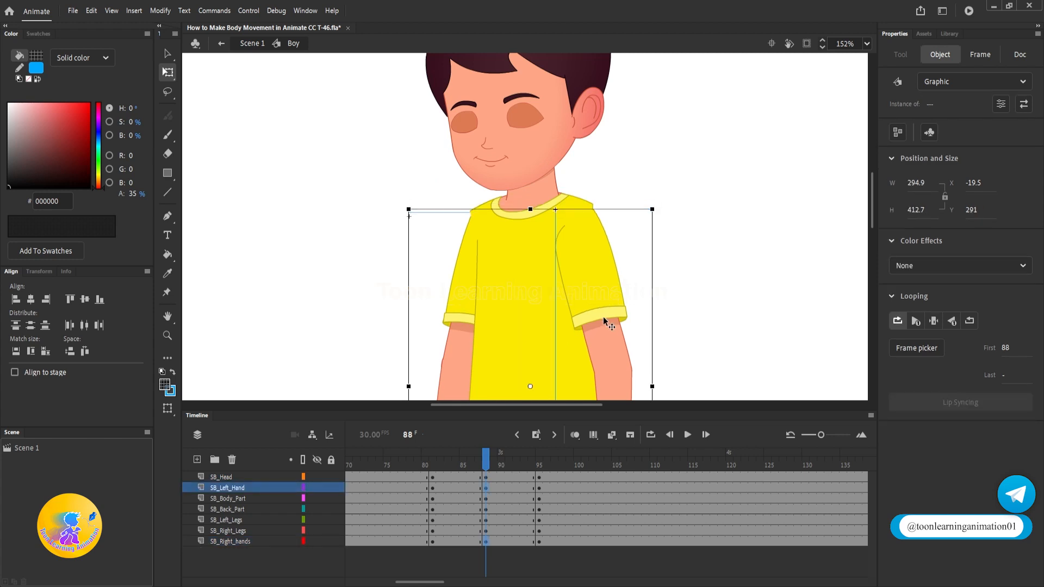
Step: Lower the upper edge of the SB Body Part slightly at frame 88 so the shoulders match the lowered hands
click(542, 300)
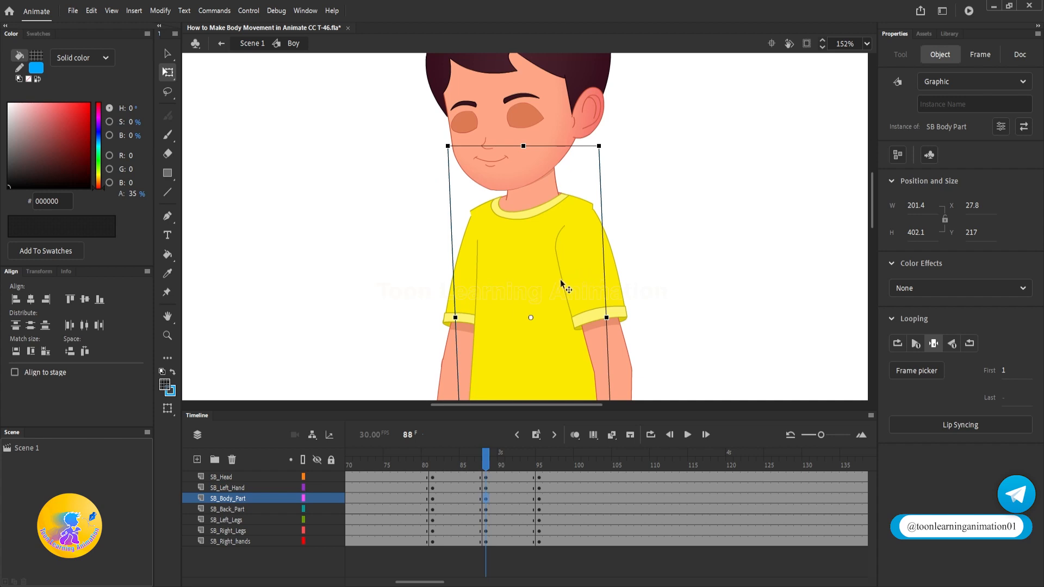
drag(522, 147, 524, 153)
click(458, 333)
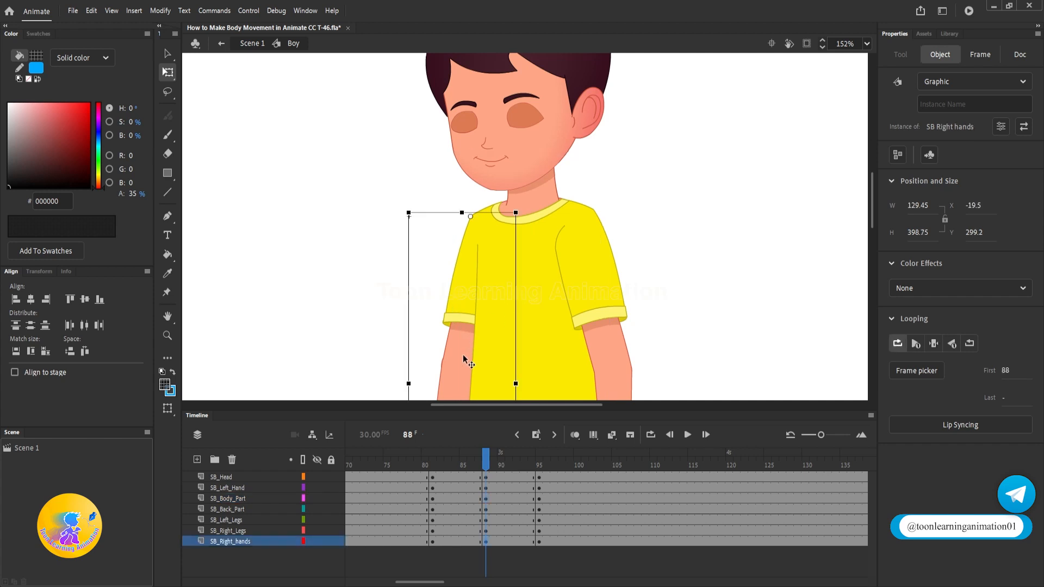
click(650, 338)
Step: Select the back part and both legs at frame 88 and squash them slightly from above to a height of 440.35
drag(651, 337, 662, 124)
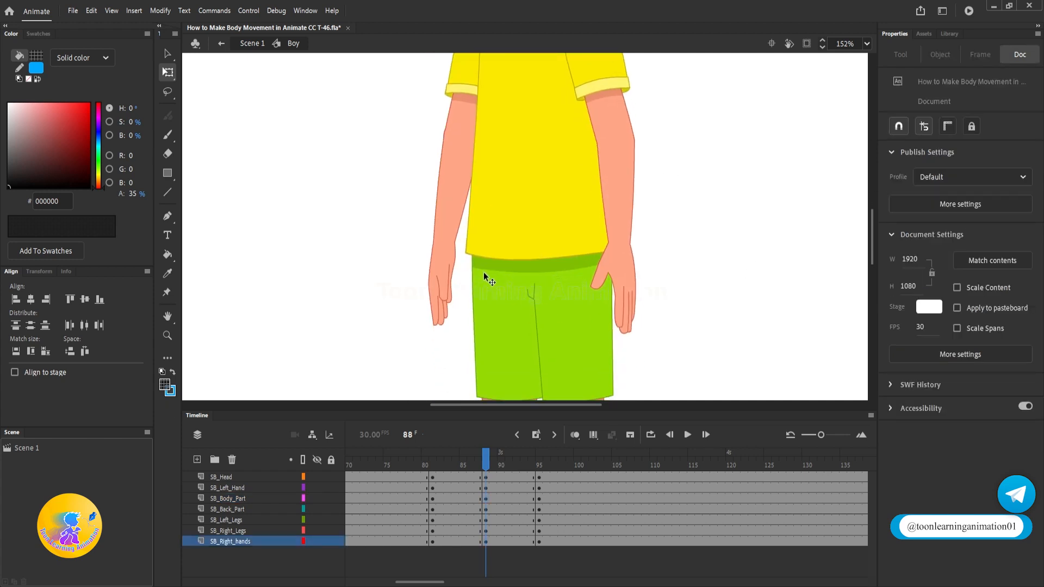
drag(459, 247, 575, 312)
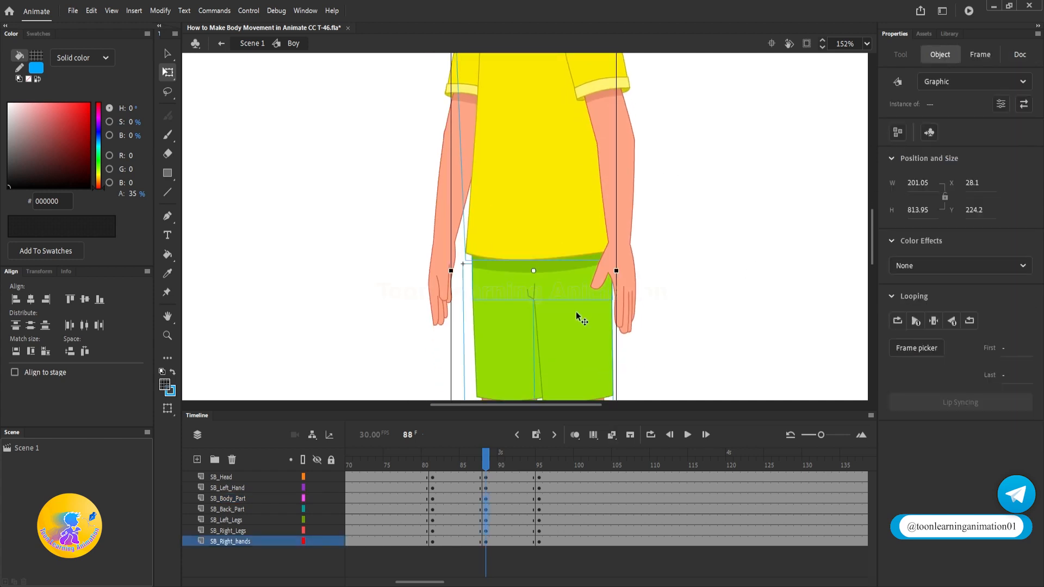
click(545, 237)
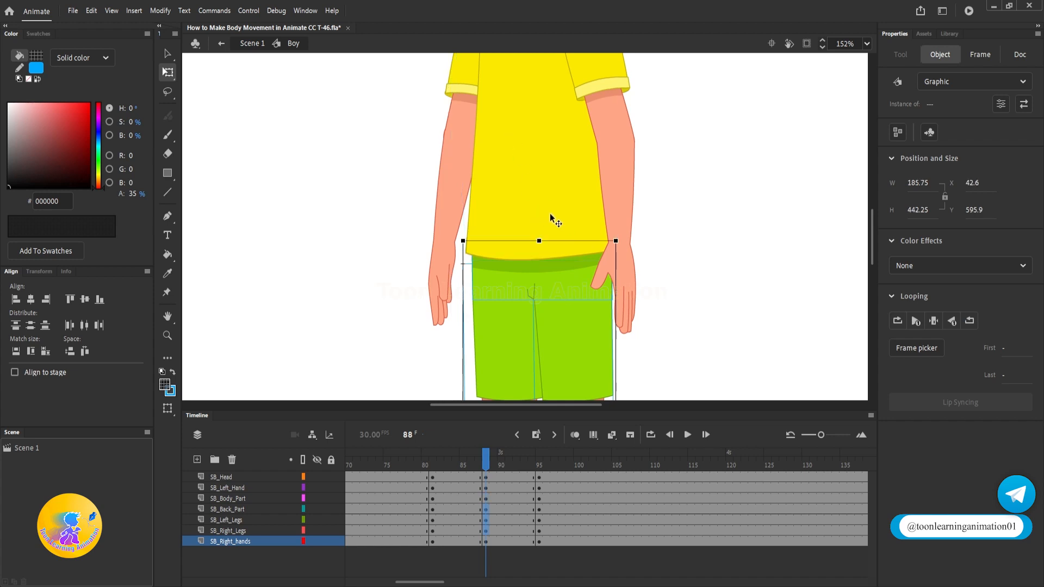
scroll(543, 259, up, 5)
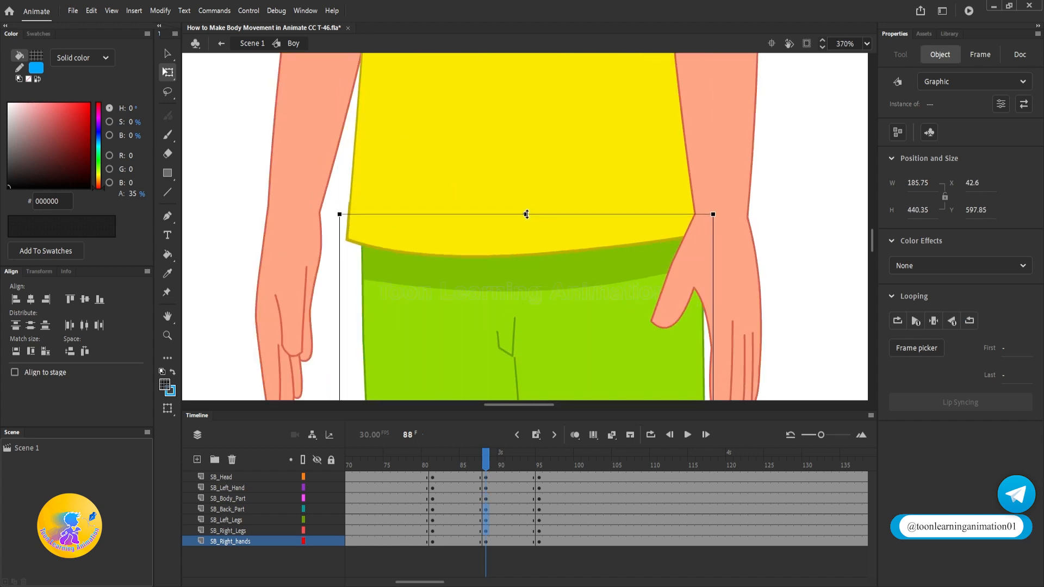
Step: Stretch the lower edge of the SB Body Part shirt slightly down over the pants at frame 88
click(530, 271)
drag(531, 259, 530, 267)
scroll(530, 266, down, 5)
click(687, 291)
scroll(666, 370, down, 3)
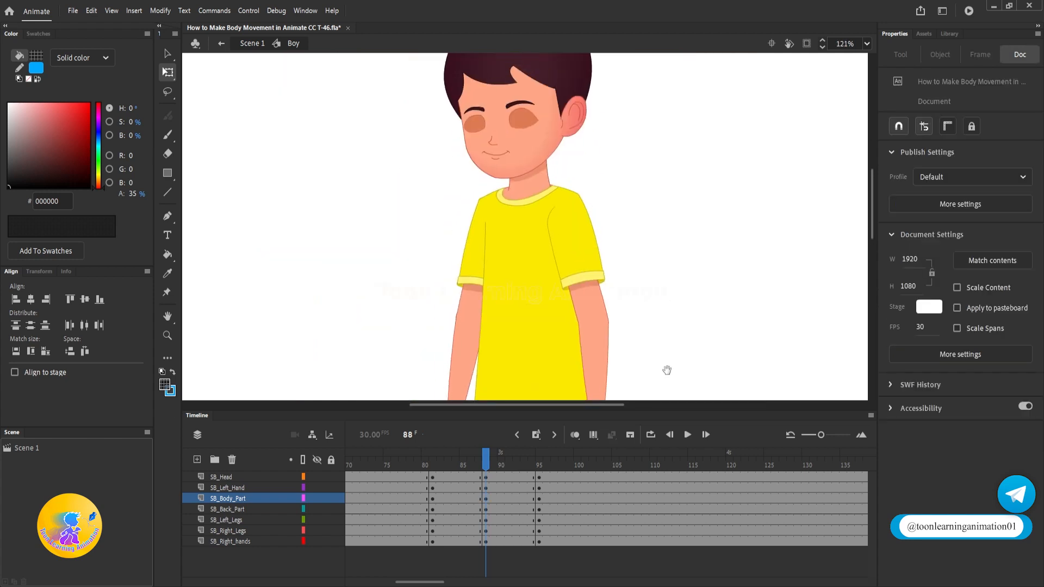
Step: Create classic tweens on all layers across the keyframes at frames 81, 88 and 95, and play them back
drag(510, 480, 435, 541)
right_click(481, 524)
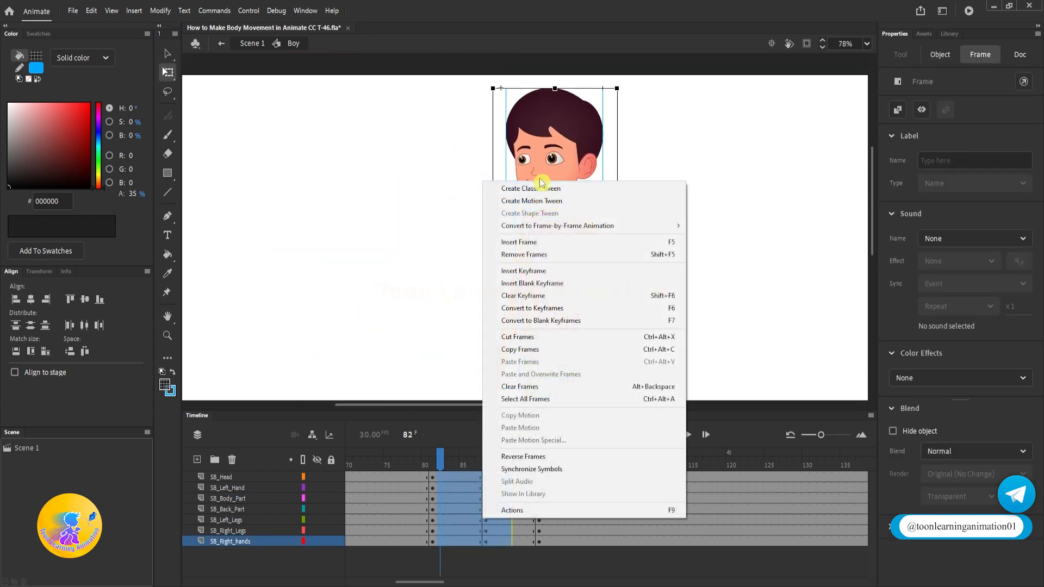
click(541, 186)
click(459, 466)
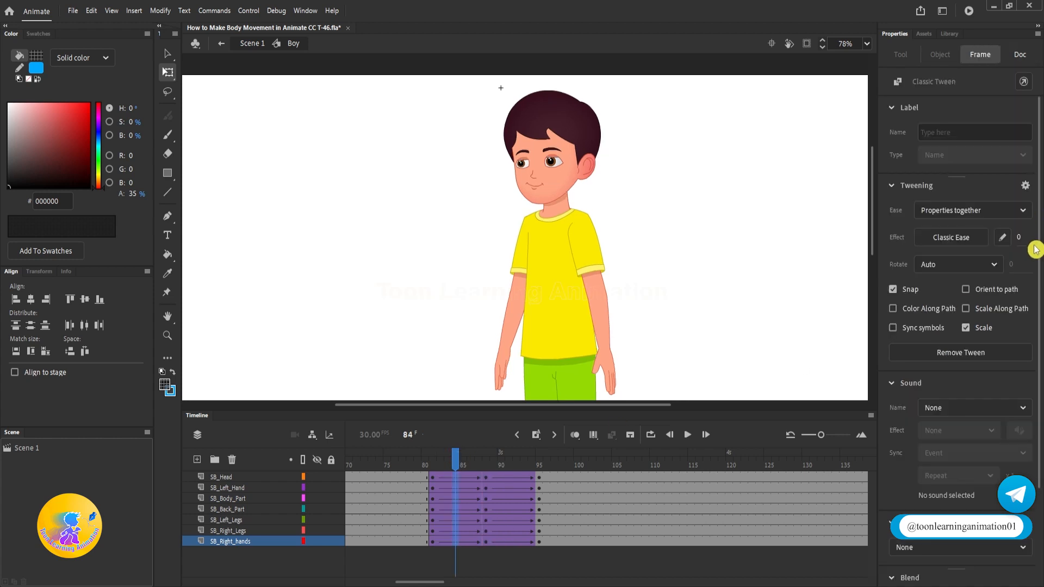
click(508, 459)
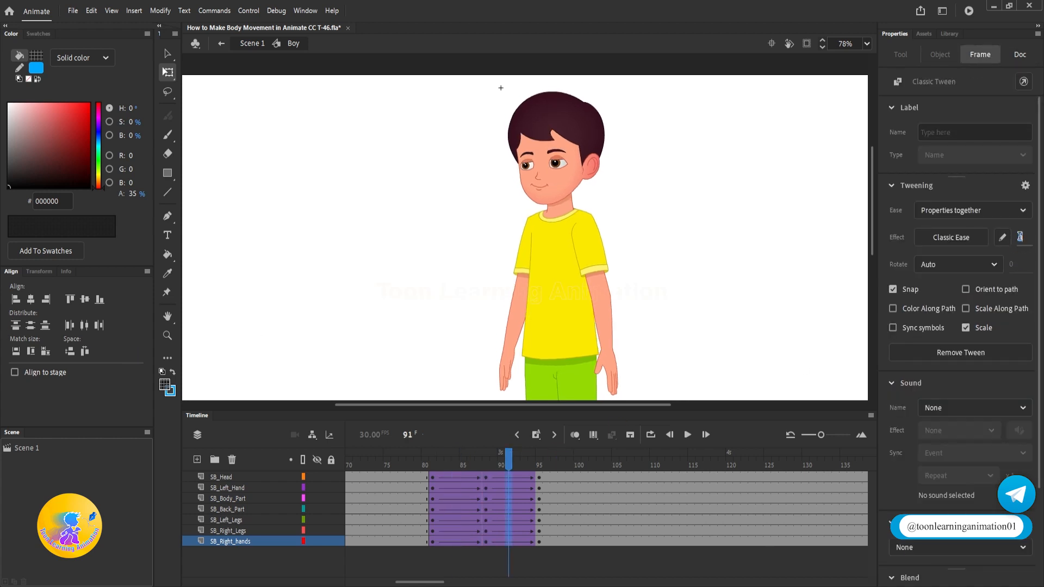
key(Return)
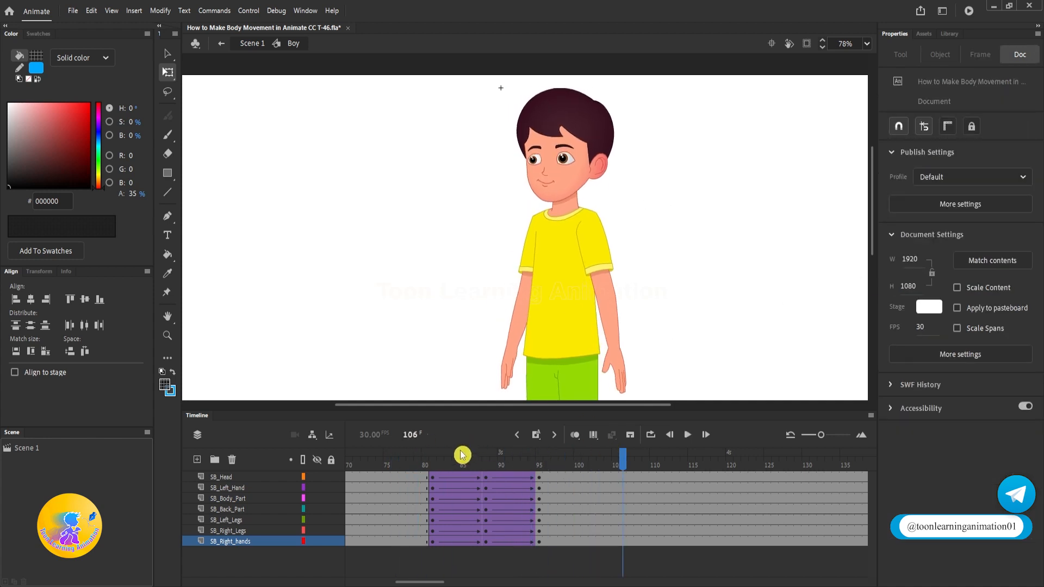
Step: Squash the SB Body Part at frame 88 from its upper edge to a height of 386.5
click(451, 474)
drag(452, 474, 484, 492)
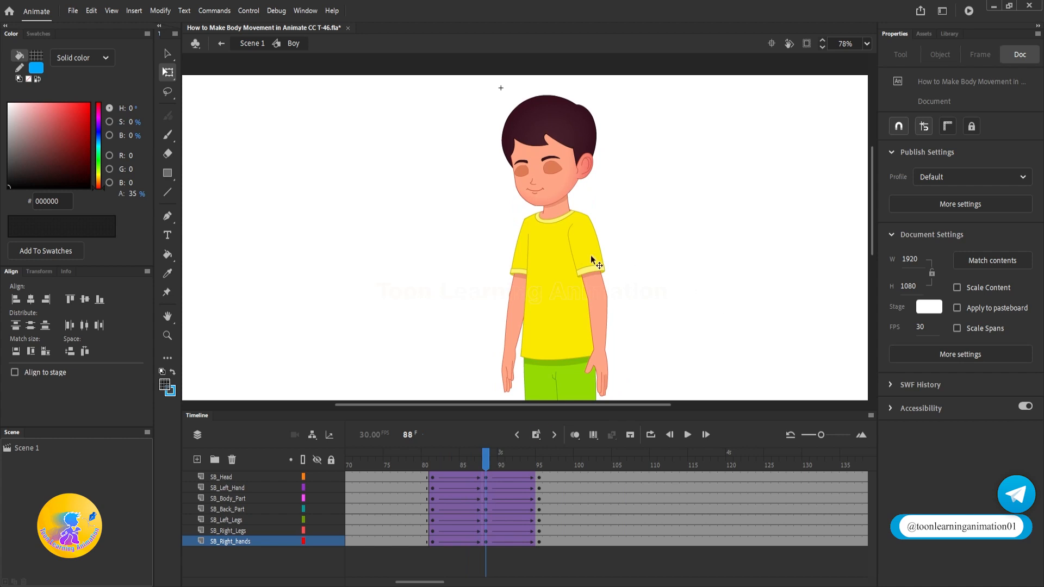
ctrl+scroll(556, 251, up, 2)
click(557, 251)
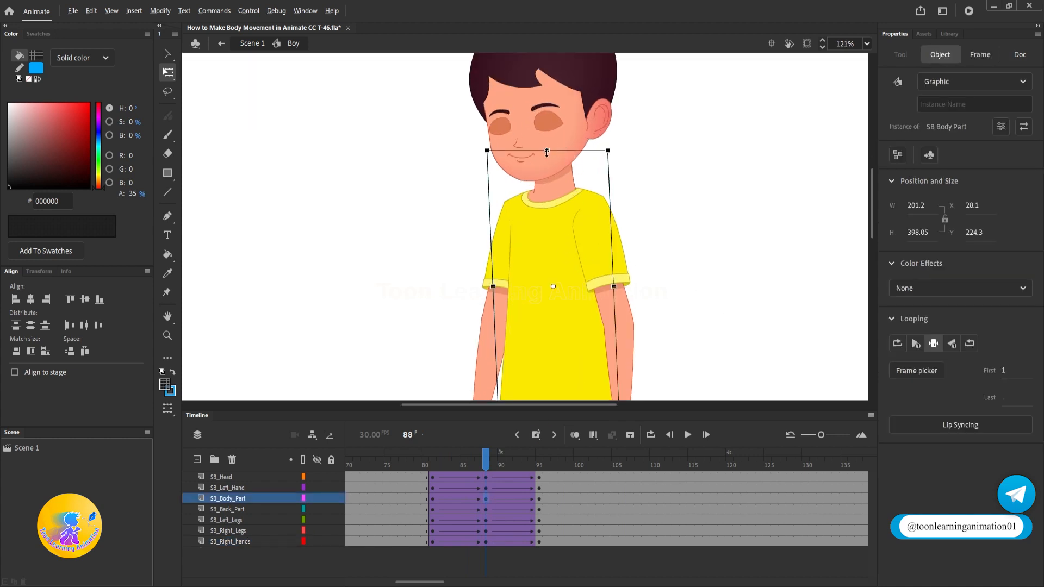
drag(547, 152, 547, 158)
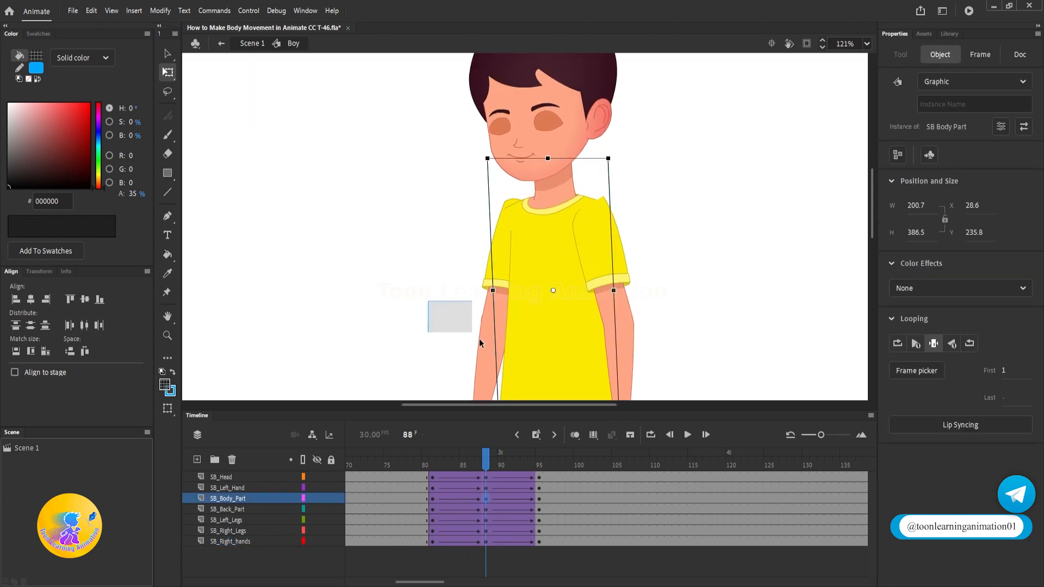
Step: Select both hands at frame 88 and nudge them down to Y 301 so they meet the lowered shoulders
drag(480, 339, 488, 346)
shift+click(629, 344)
ctrl+scroll(597, 217, up, 5)
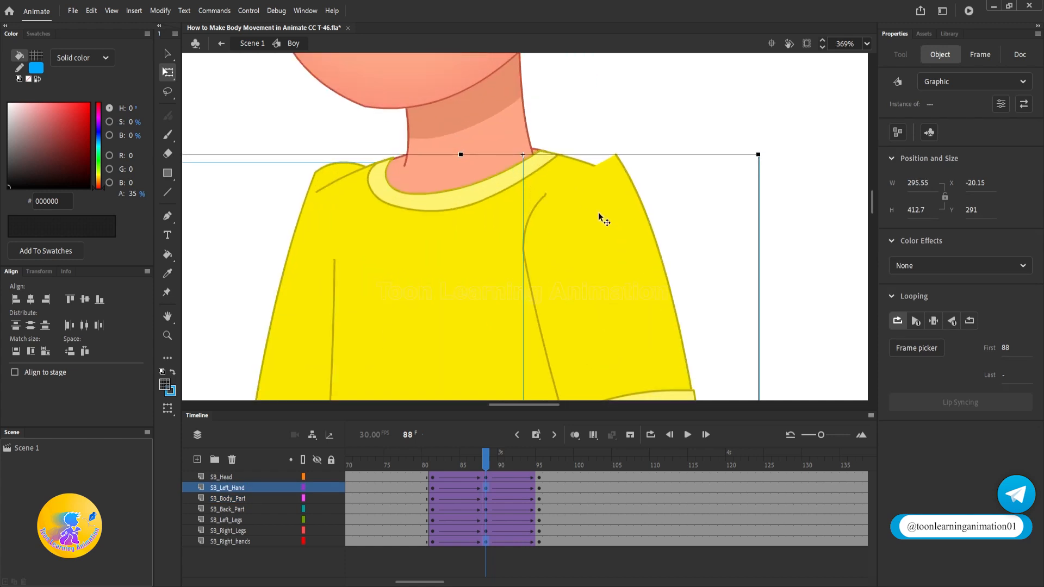
key(Down)
key(Down)
key(Down)
key(Down)
key(Down)
key(Down)
key(Down)
key(Down)
key(Down)
key(Down)
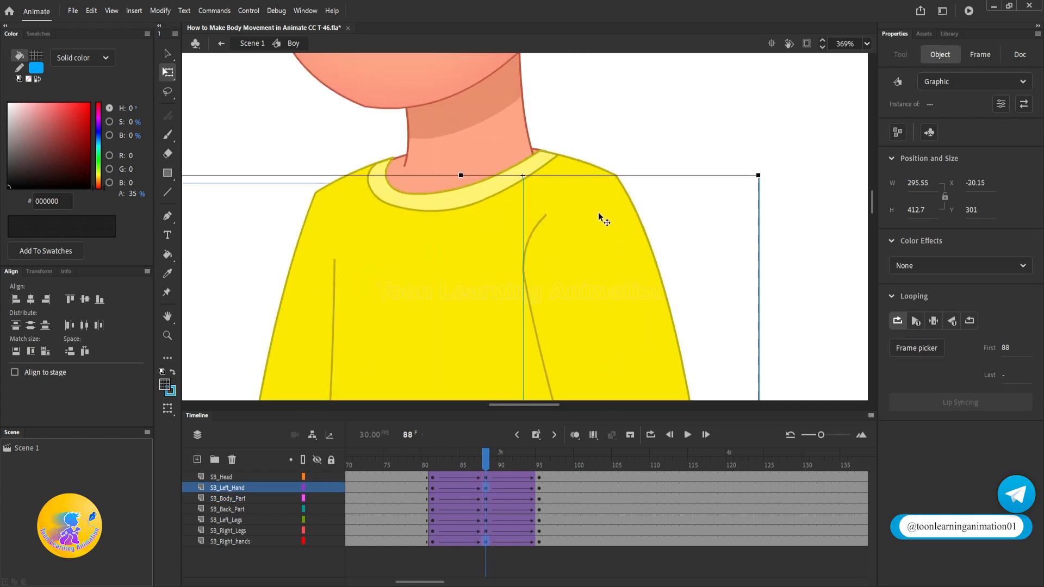
Step: Shorten both hands together at frame 88 from their lower edge to a height of 397.45
ctrl+scroll(551, 269, down, 6)
drag(640, 343, 642, 242)
click(688, 219)
click(430, 349)
shift+click(551, 340)
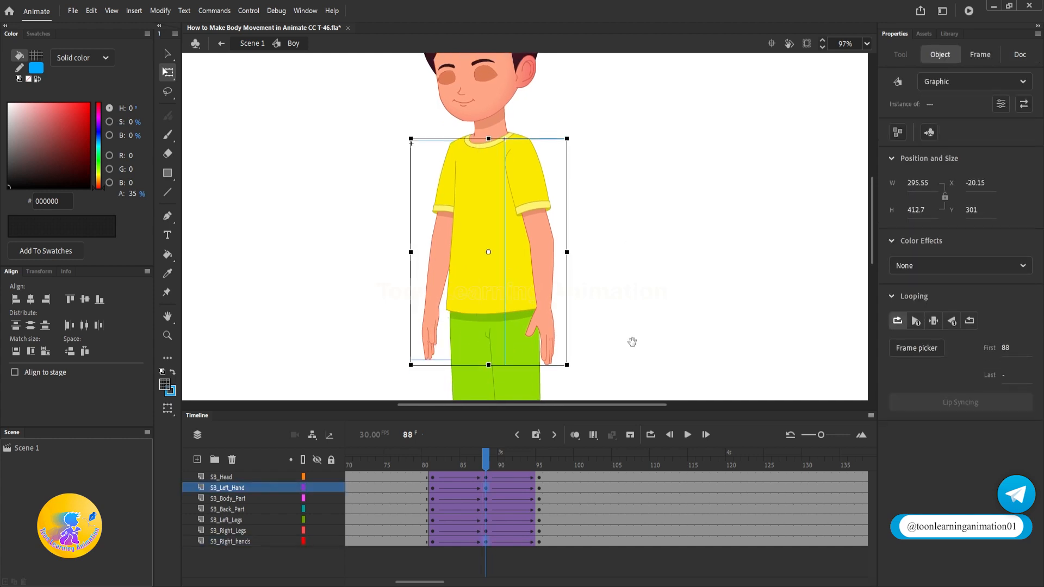
ctrl+scroll(475, 367, up, 3)
drag(499, 264, 499, 246)
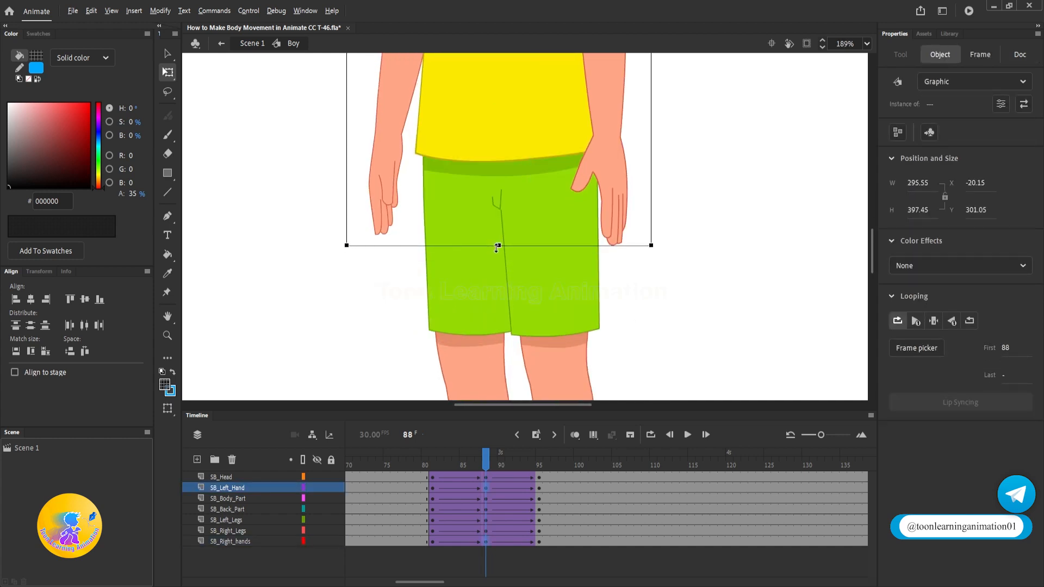
Step: Select the back part and both legs at frame 88 and squash them slightly more from above
ctrl+scroll(509, 319, down, 2)
drag(435, 466, 485, 503)
click(606, 341)
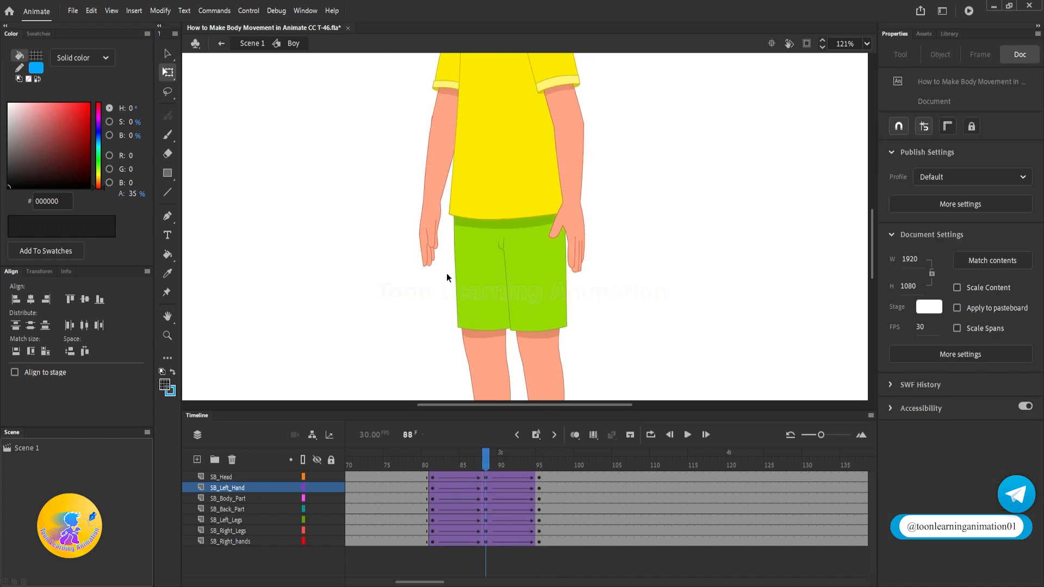
drag(451, 240, 519, 325)
scroll(514, 223, up, 3)
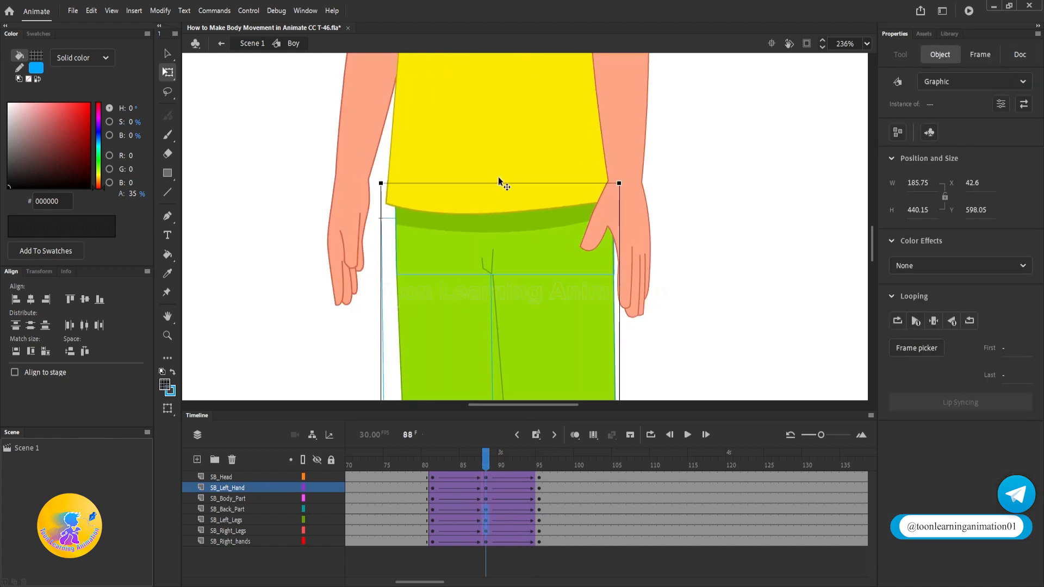
Step: Stretch the lower edge of the SB Body Part at frame 88 to a height of 389 and play back the movement
click(493, 218)
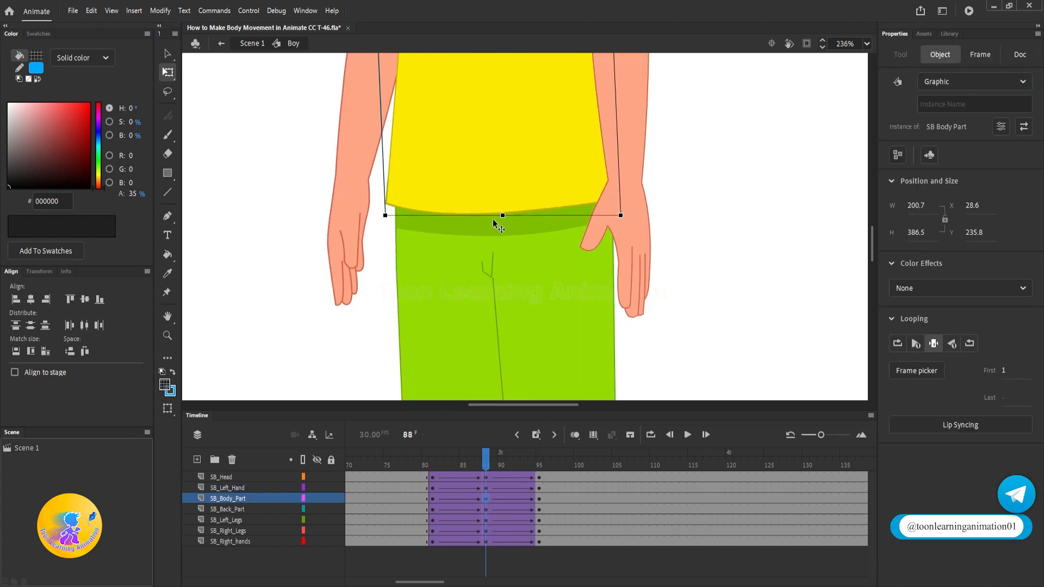
drag(501, 217, 502, 218)
scroll(508, 237, down, 6)
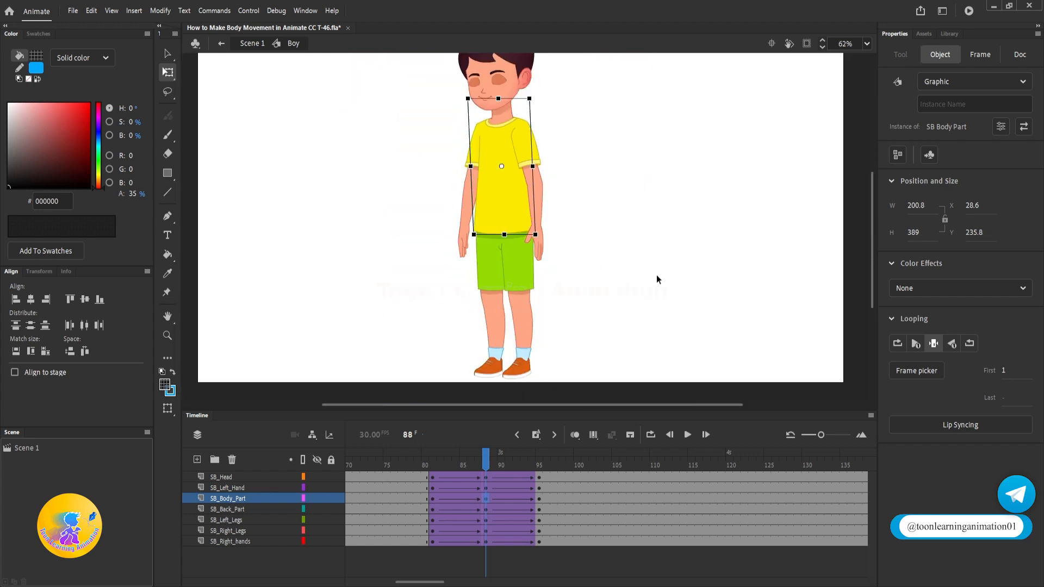
click(656, 275)
drag(611, 199, 633, 275)
drag(490, 460, 372, 455)
key(Return)
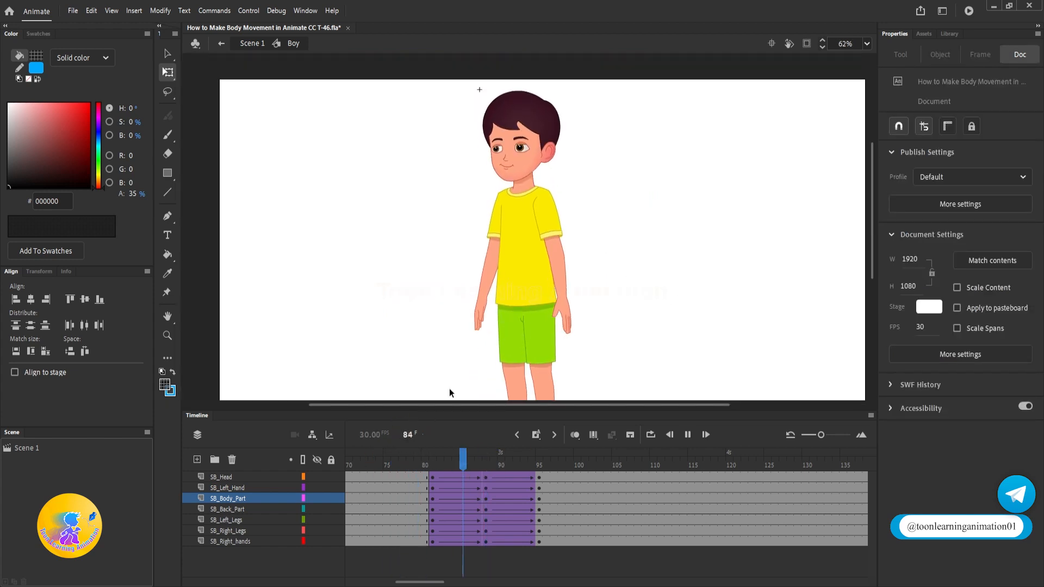
Step: Move the SB Head down at frame 88 to Y 13.1 and scrub the movement up to that frame
drag(449, 465, 487, 483)
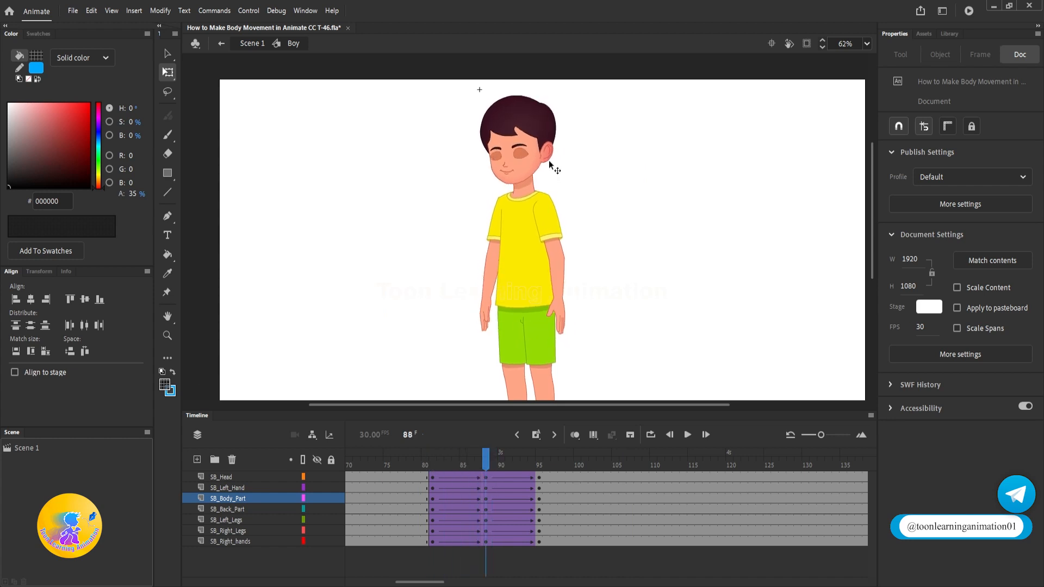
scroll(514, 162, up, 5)
click(513, 152)
key(shift+Down)
key(shift+Down)
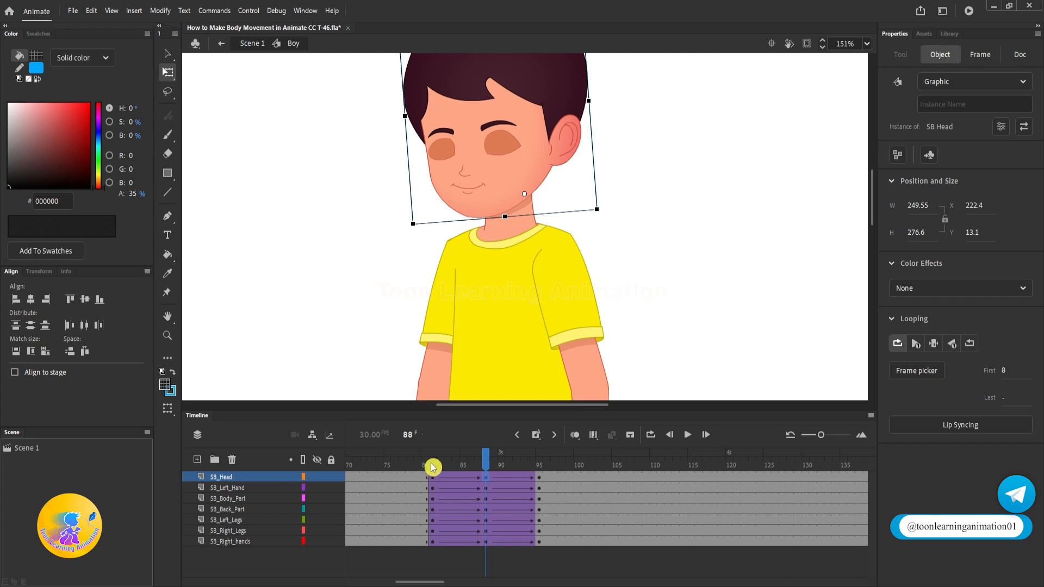
drag(432, 467, 487, 471)
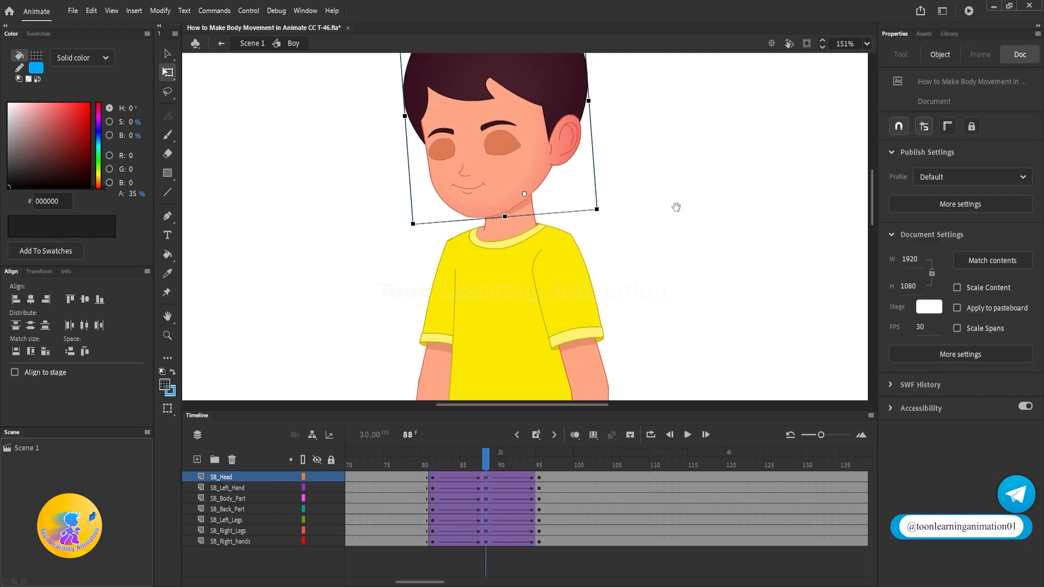
drag(675, 207, 683, 322)
drag(495, 118, 496, 126)
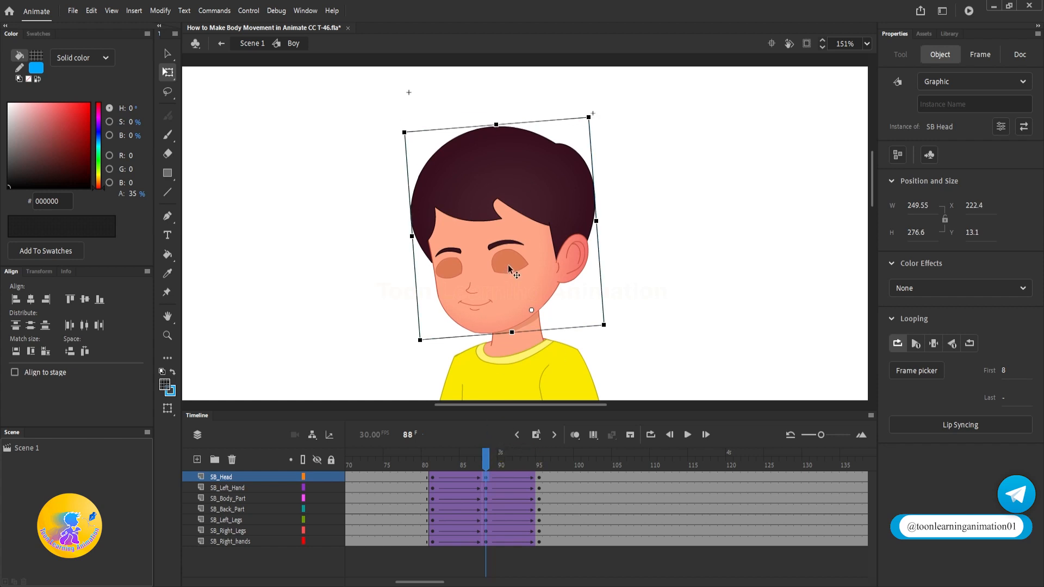
key(ctrl+z)
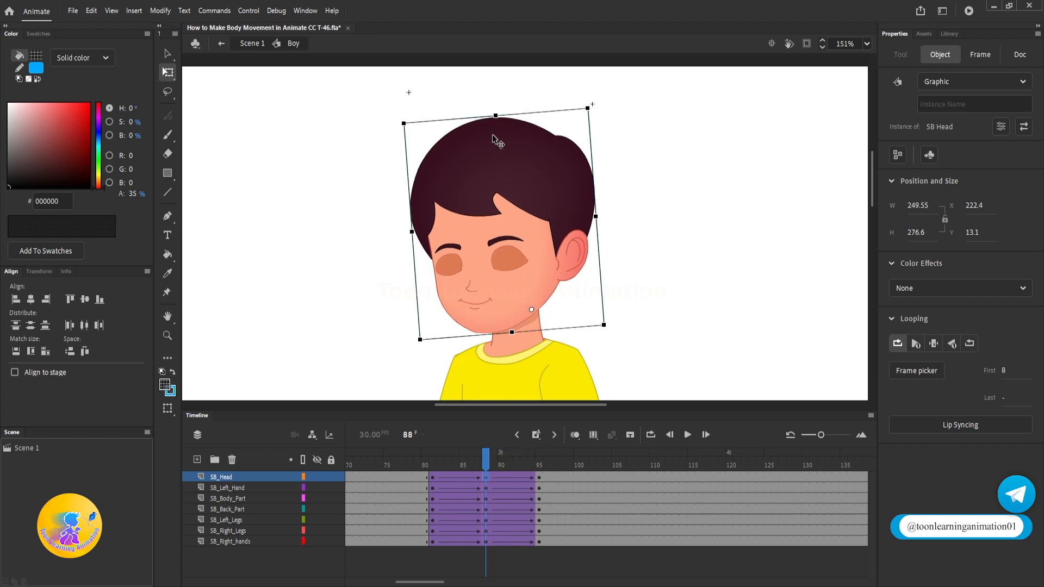
Step: Play back the tweened movement several times and examine the head, neck and shoulder pose at frame 88
key(Return)
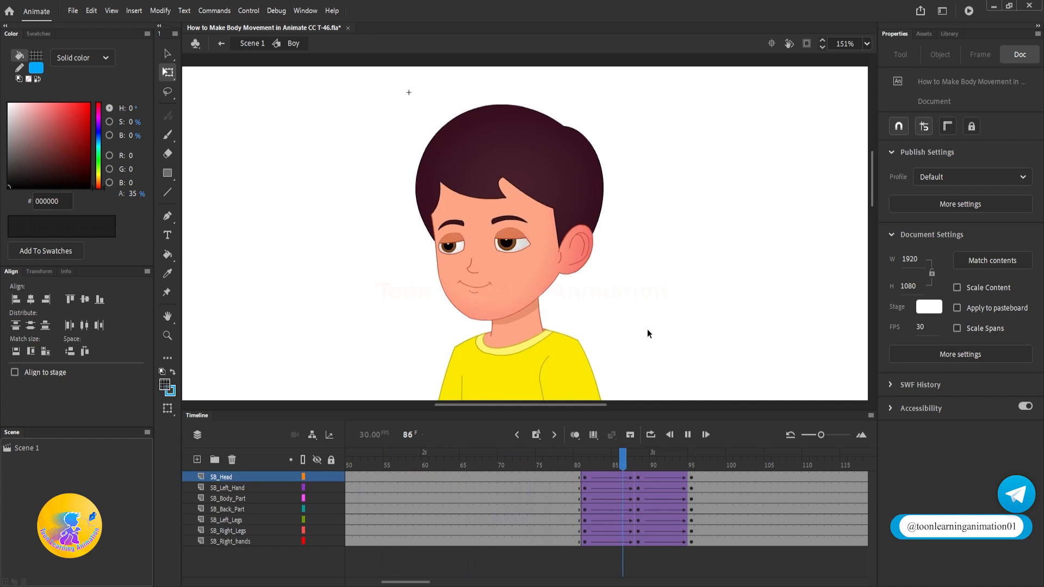
key(v)
scroll(570, 173, down, 2)
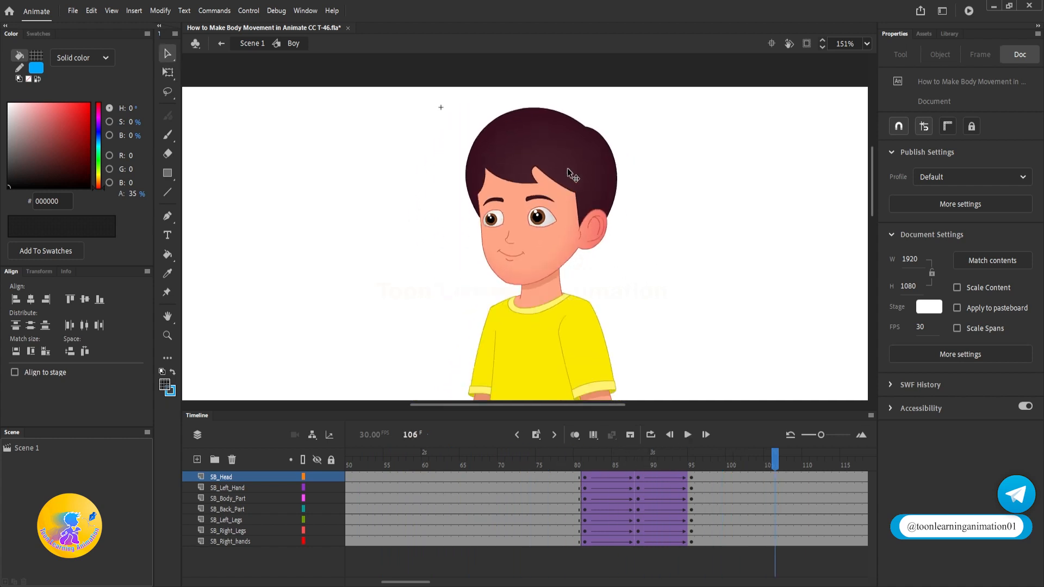
drag(774, 318, 723, 274)
key(Return)
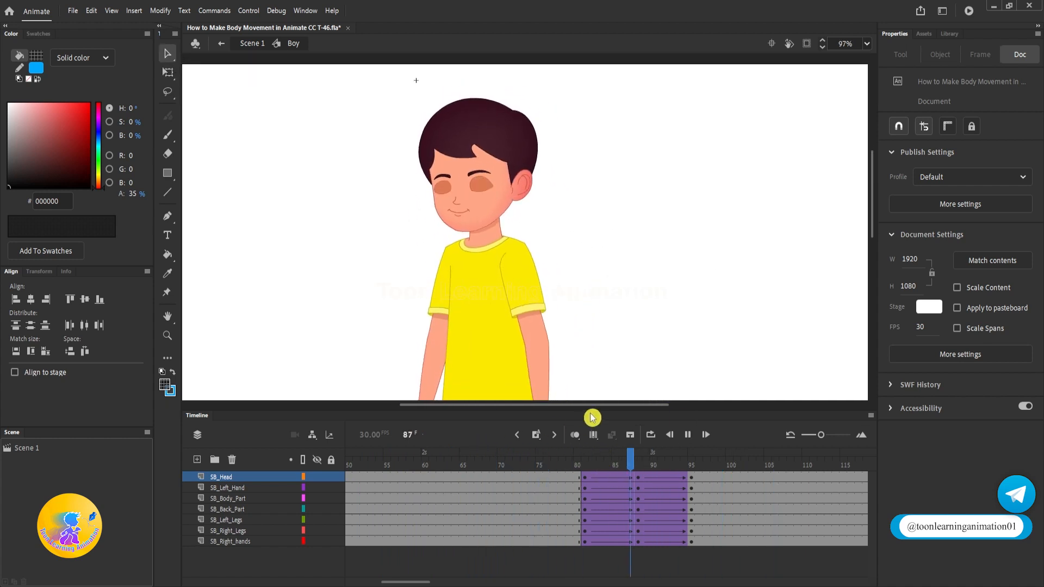
click(640, 474)
scroll(517, 215, up, 2)
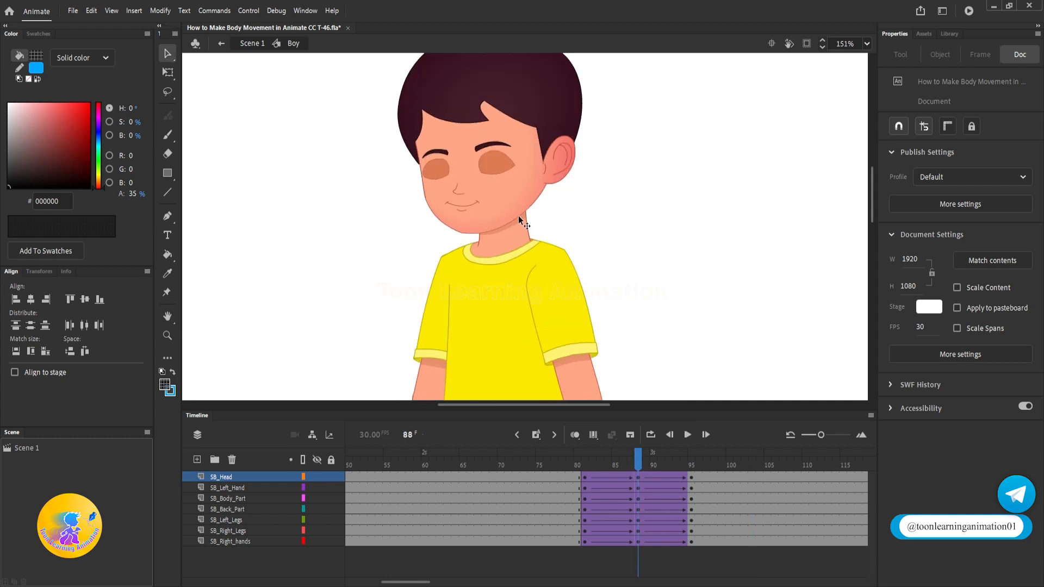
click(517, 215)
key(Return)
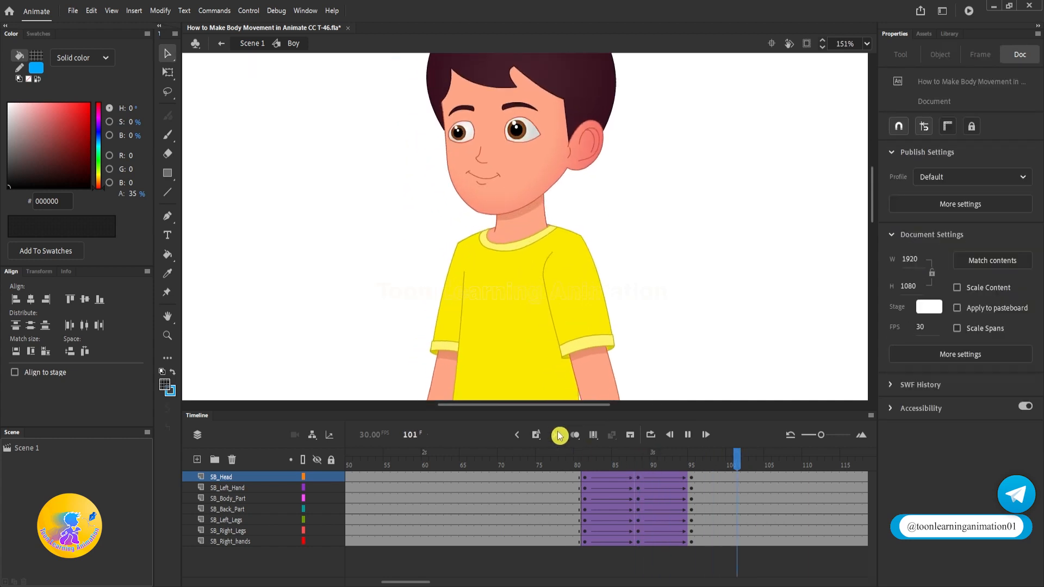
scroll(677, 262, down, 3)
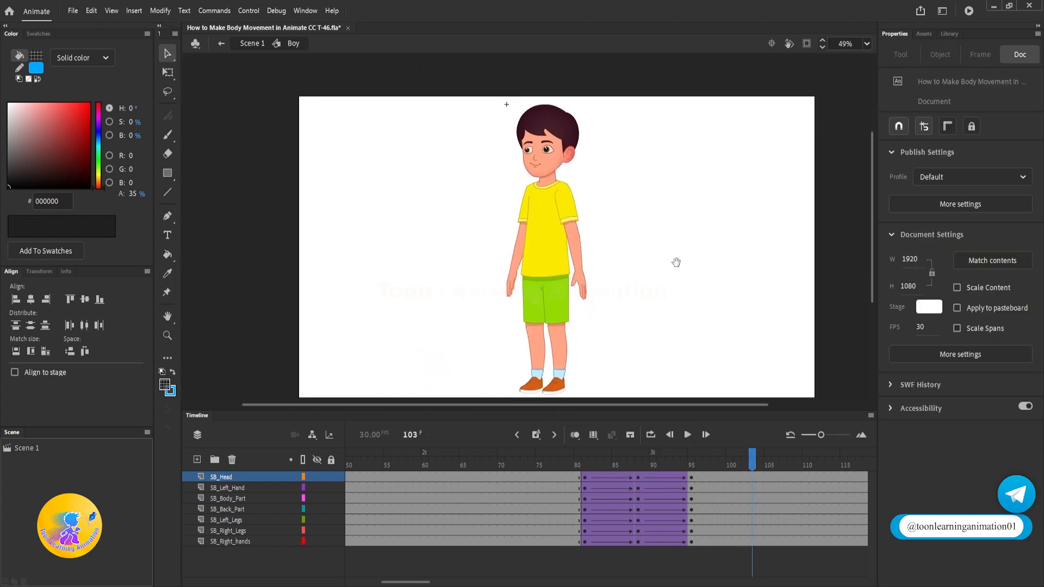
Step: Select the frames of all layers from SB_Head to SB_Right_hands and synchronize their symbols
shift+click(226, 541)
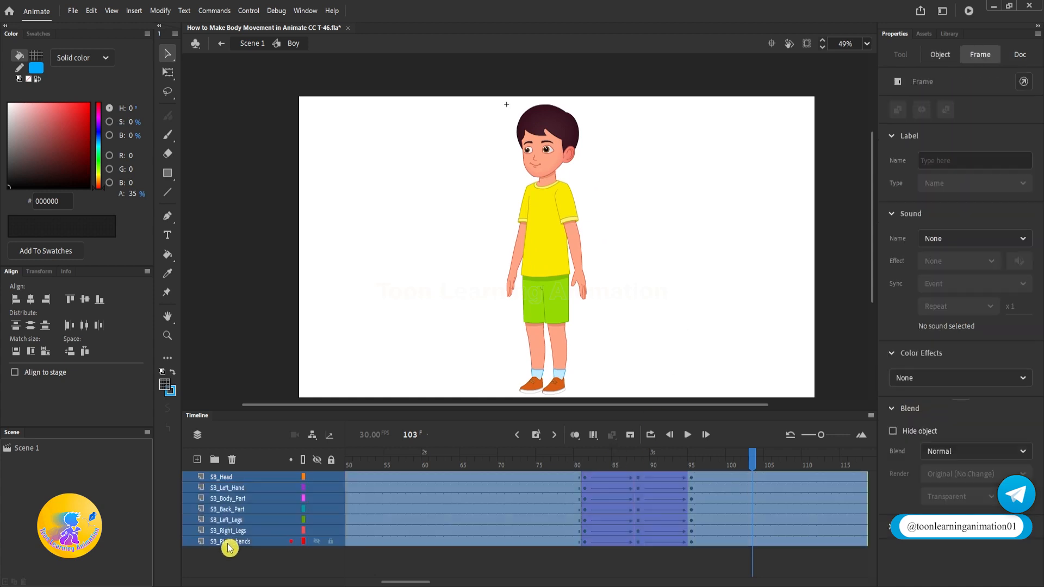
right_click(660, 528)
click(698, 476)
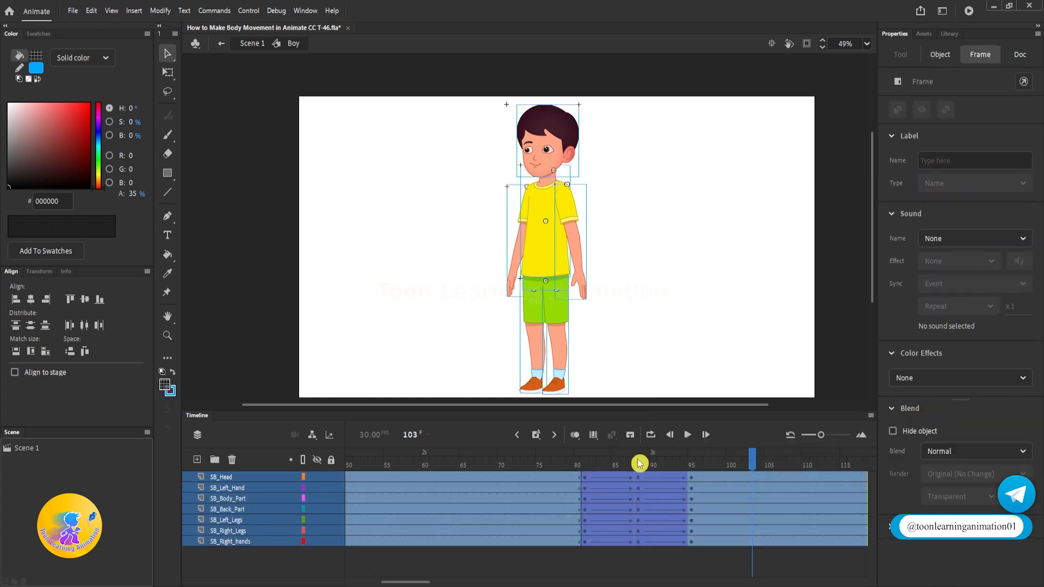
Step: Play the animation from the first frame, preview it as a test movie and close the preview
key(shift+comma)
scroll(605, 295, down, 3)
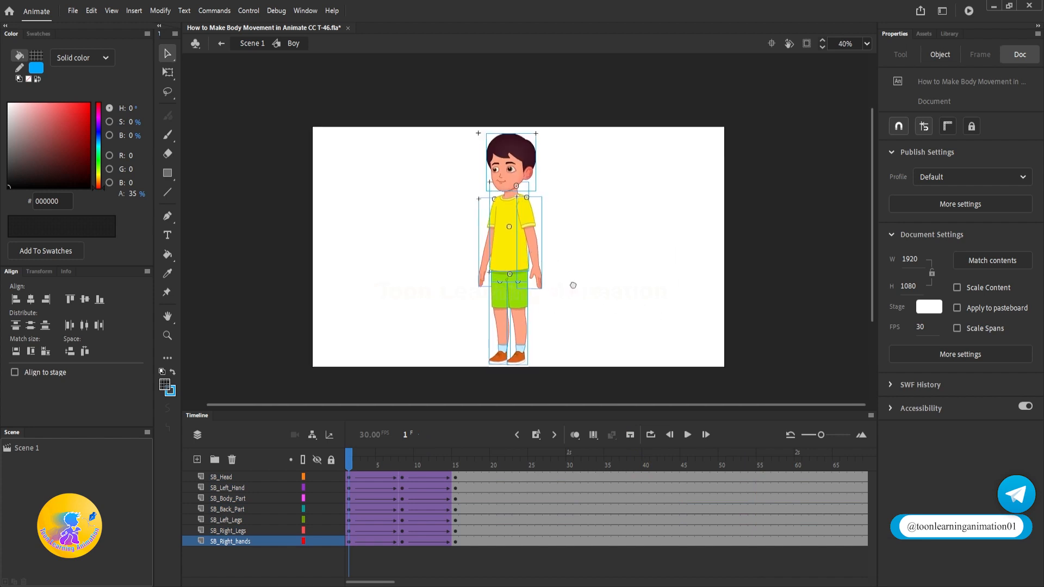
key(Return)
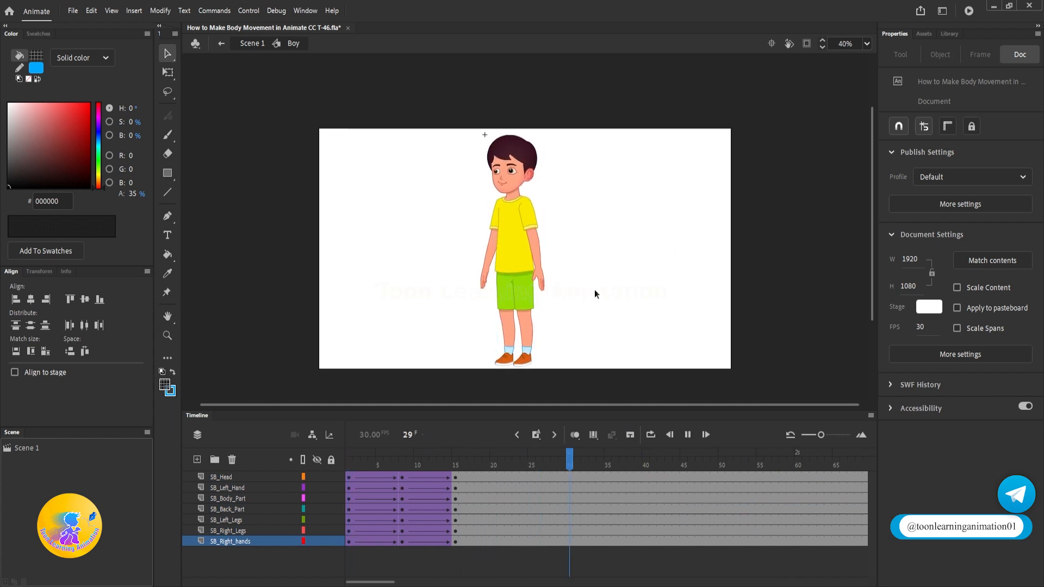
key(ctrl+Return)
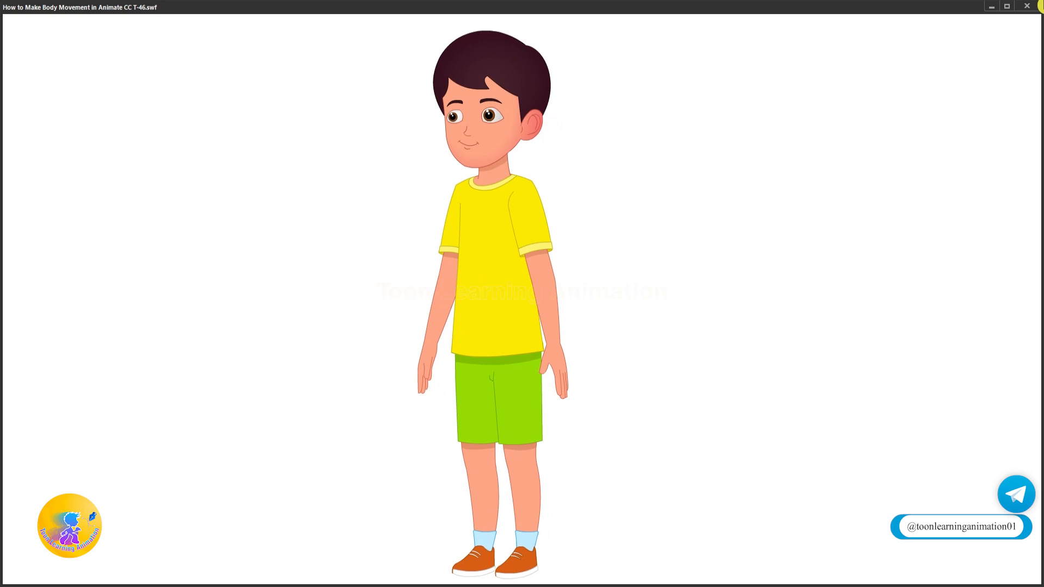
click(1026, 6)
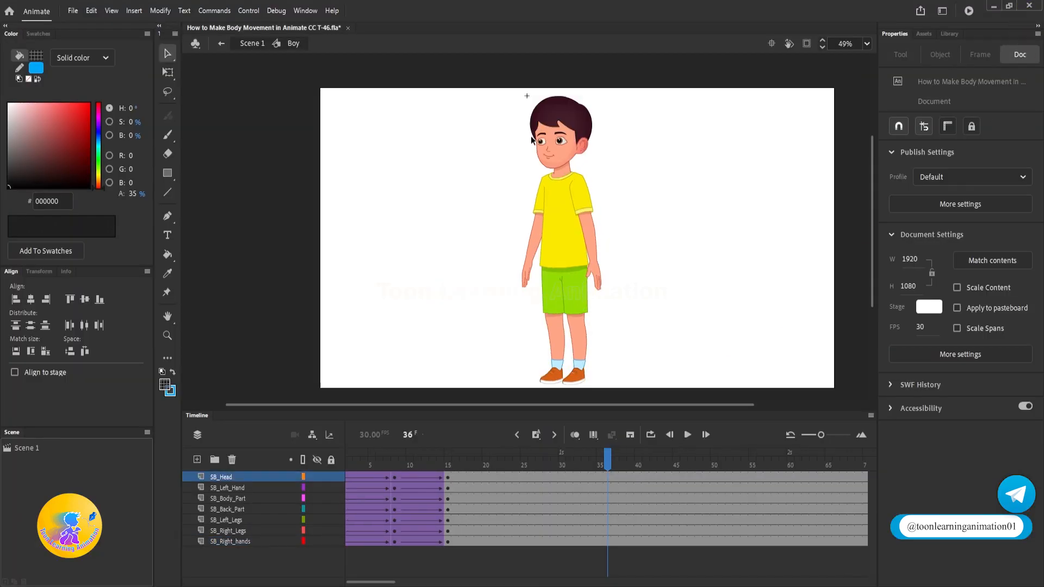
Step: Open the boy's SB Eyebrow symbol nested inside SB Head and SB Eyes
scroll(548, 131, up, 8)
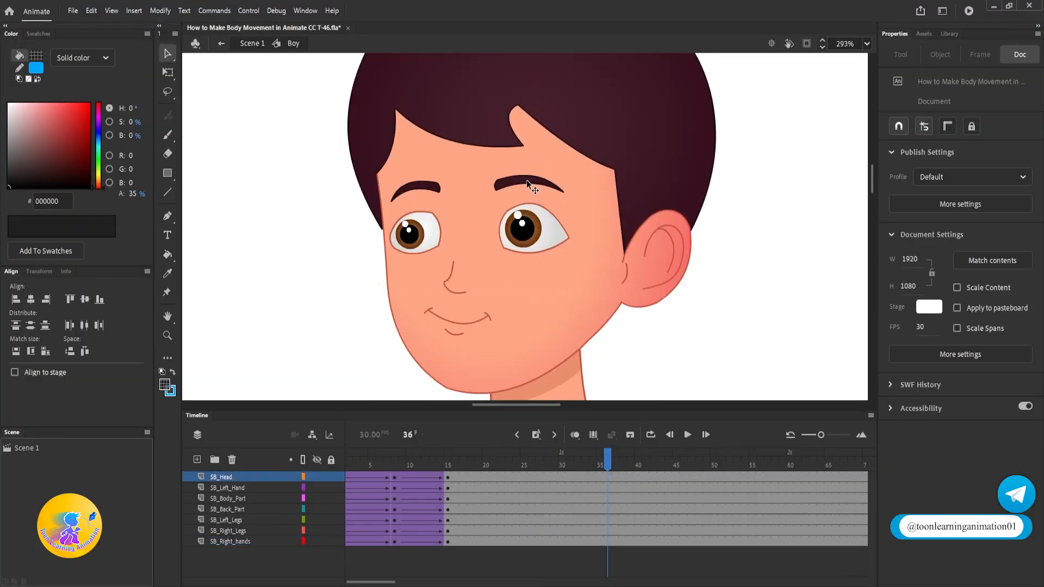
double_click(527, 180)
double_click(527, 180)
double_click(526, 179)
double_click(792, 261)
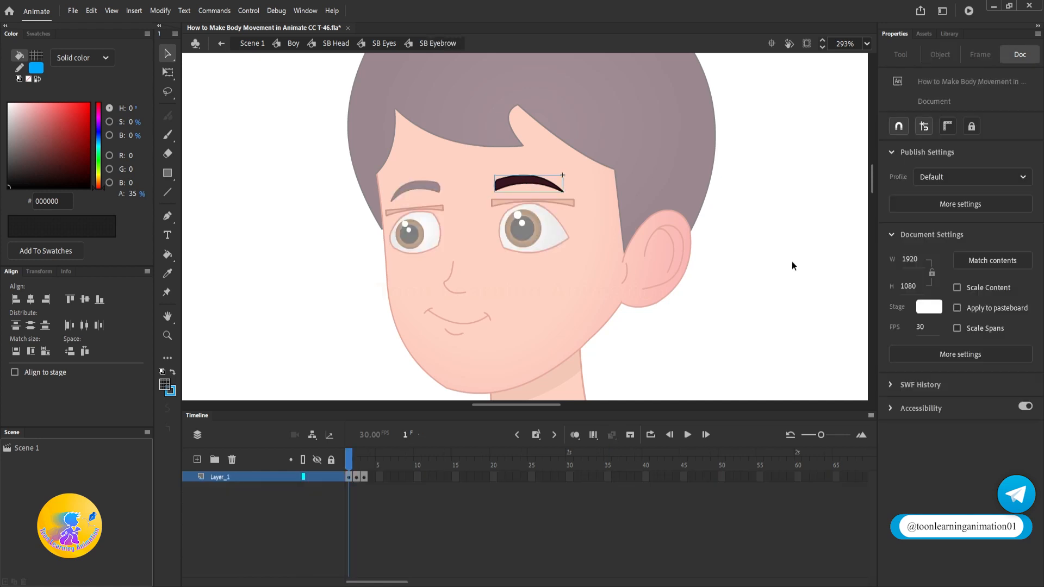
Step: Return to the SB Eyes symbol and extend the SB_Eyebrow layer's frames to frame 160, matching the other layers
drag(382, 581, 431, 582)
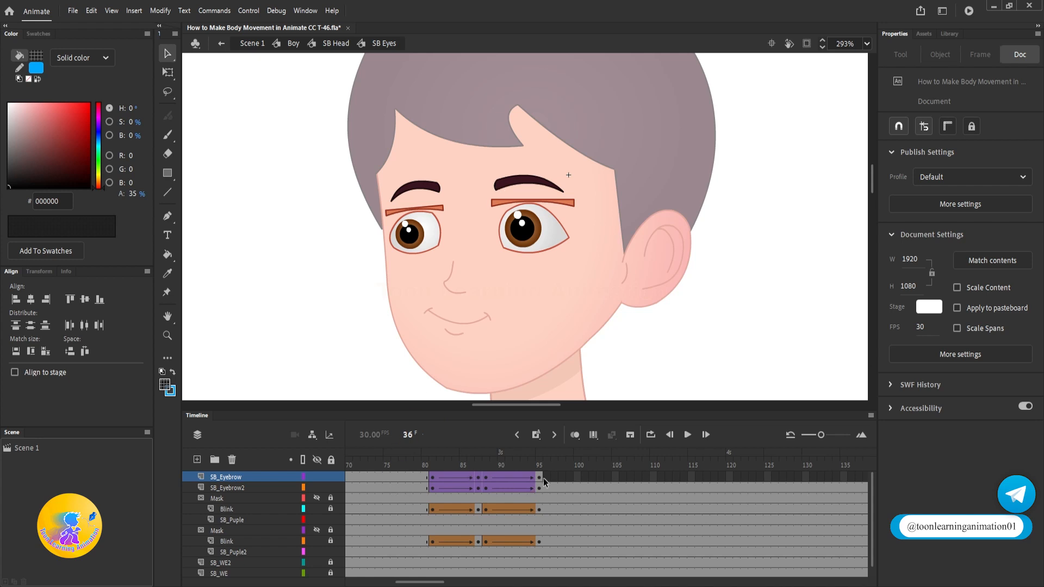
drag(418, 584, 472, 584)
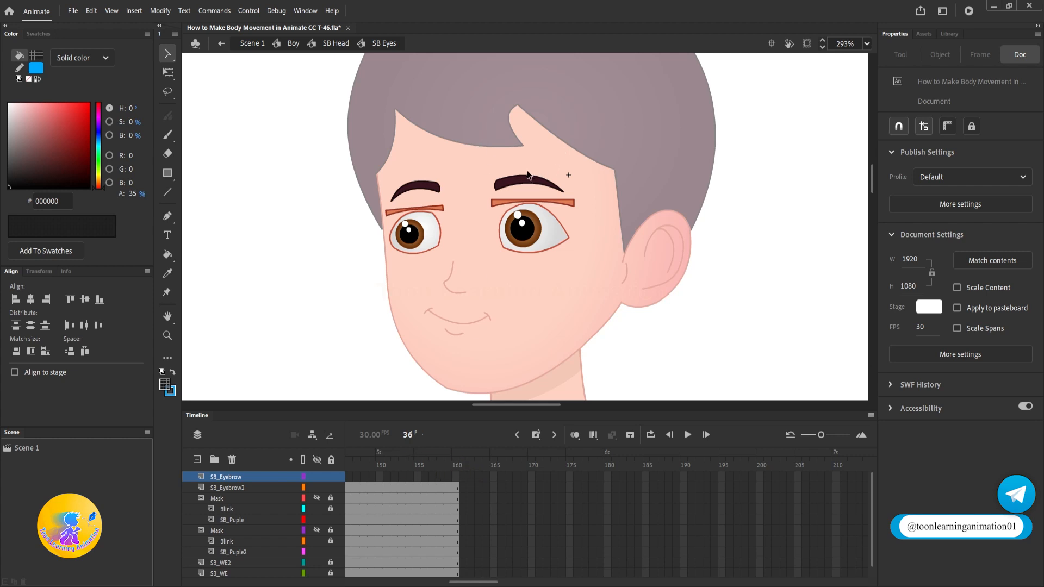
drag(387, 462, 471, 494)
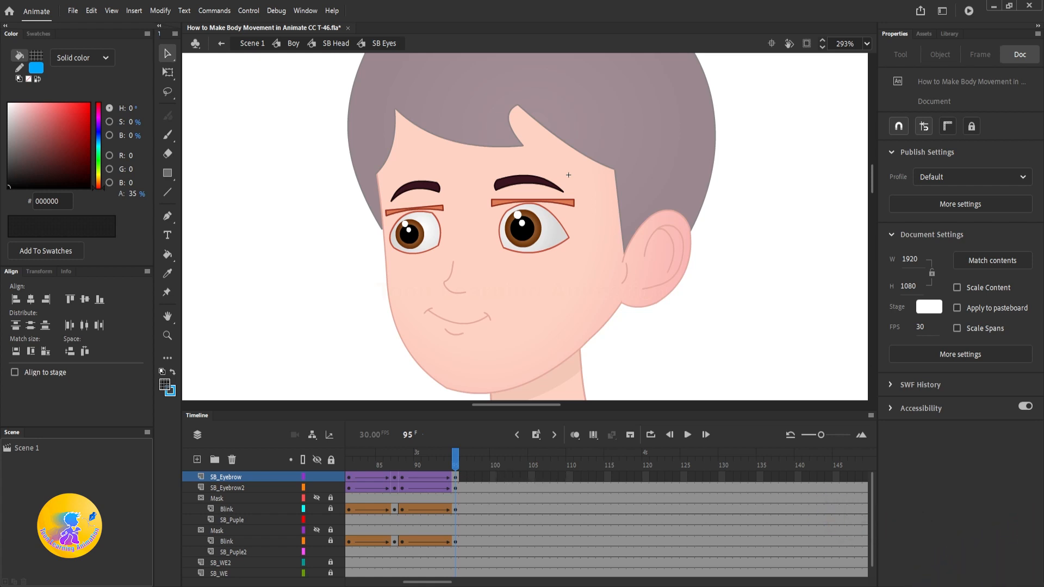
drag(427, 581, 473, 585)
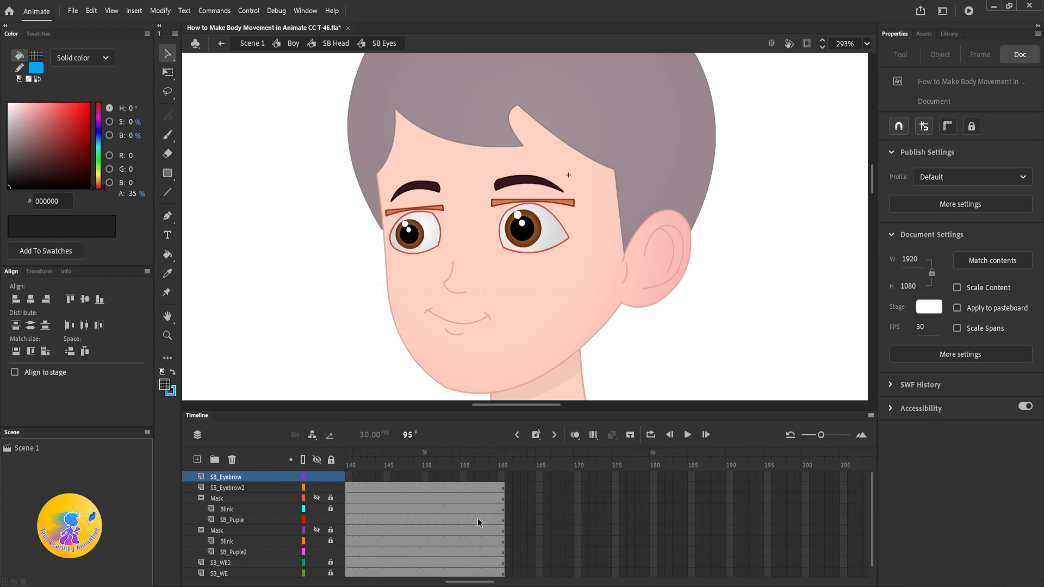
drag(492, 466, 501, 467)
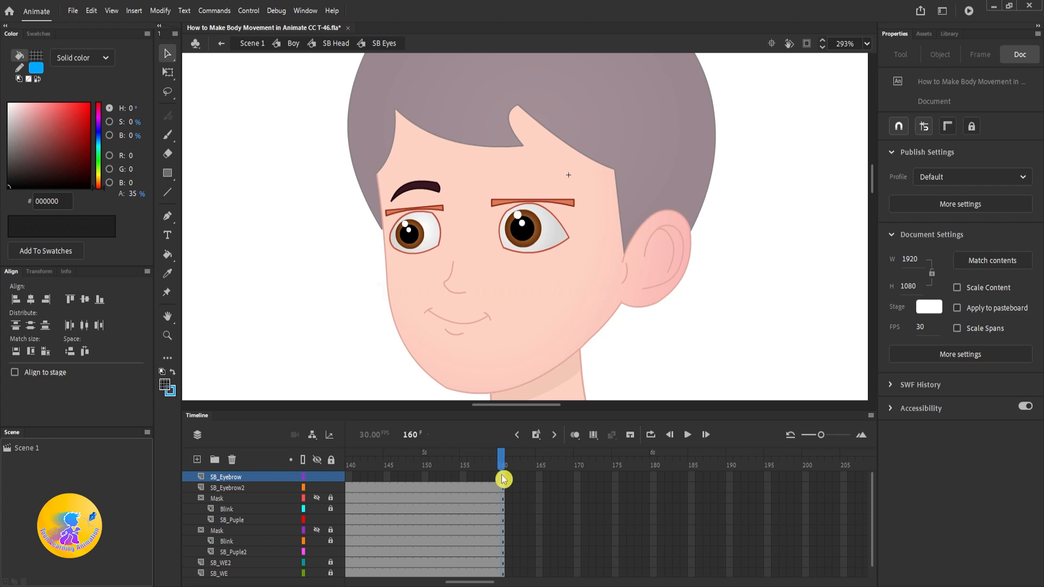
click(501, 477)
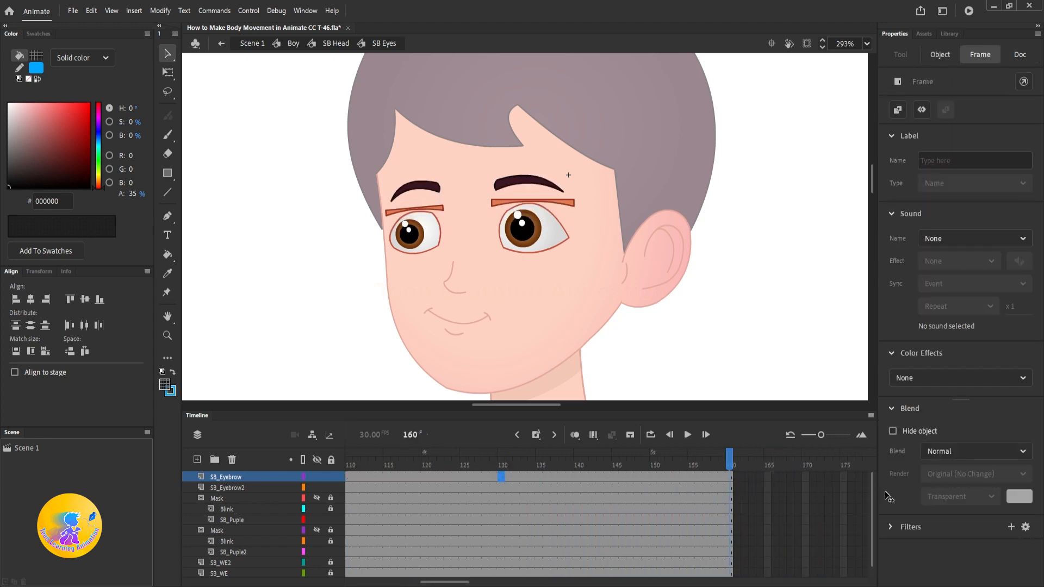
click(846, 299)
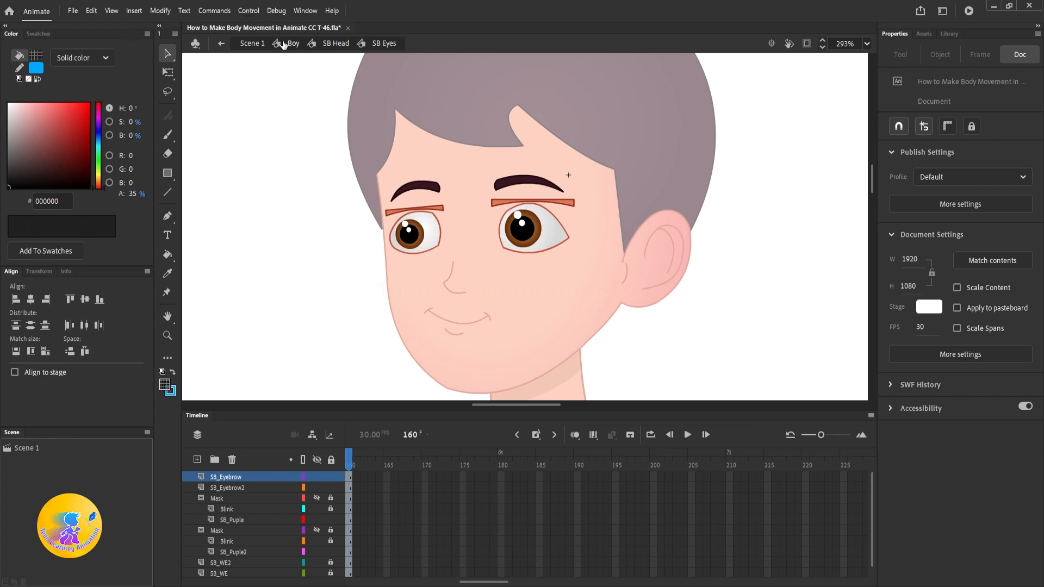
Step: Return to Scene 1 and preview the boy's animation as a test movie
click(252, 44)
scroll(444, 260, down, 6)
drag(630, 282, 672, 244)
key(ctrl+Return)
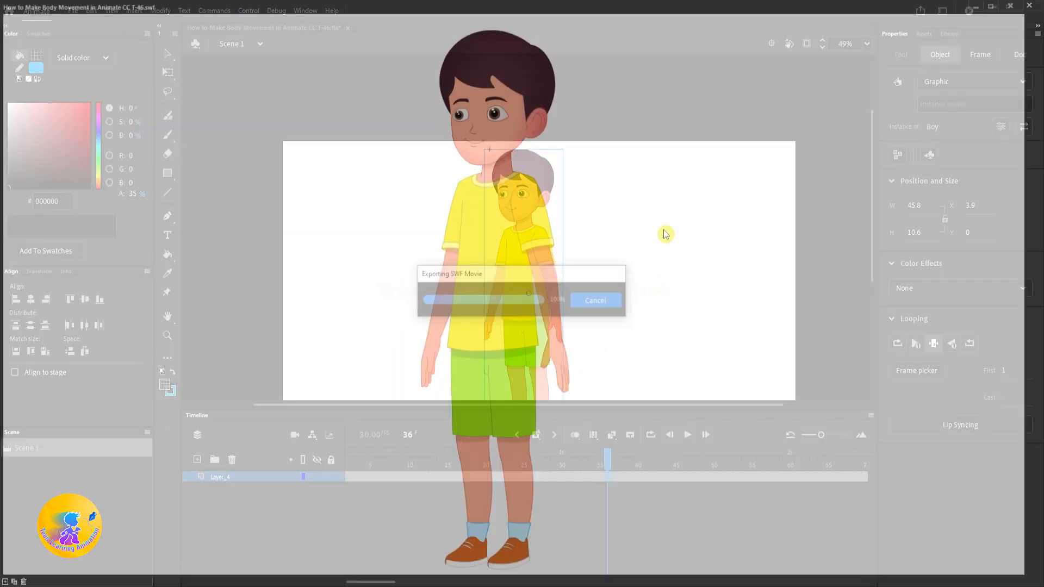